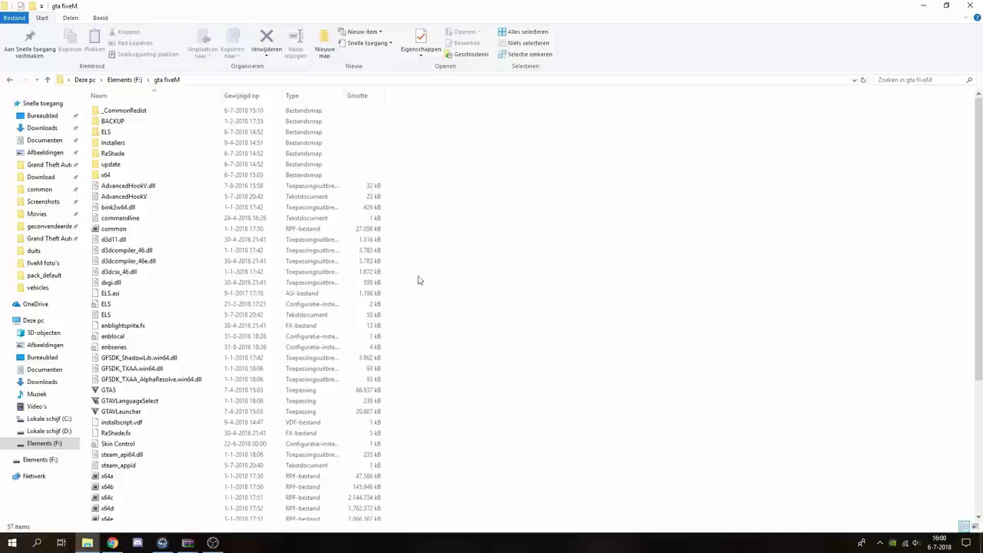
Switch to Chrome and view the OpenIV 3.0 download page on openiv.com
{"action": "left_click", "coordinate": [112, 543]}
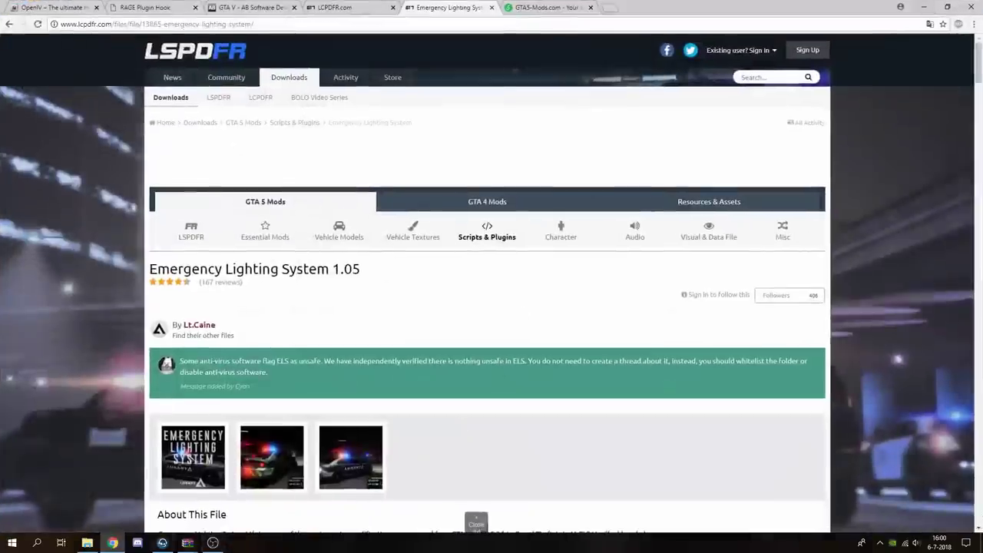
{"action": "left_click", "coordinate": [3, 6]}
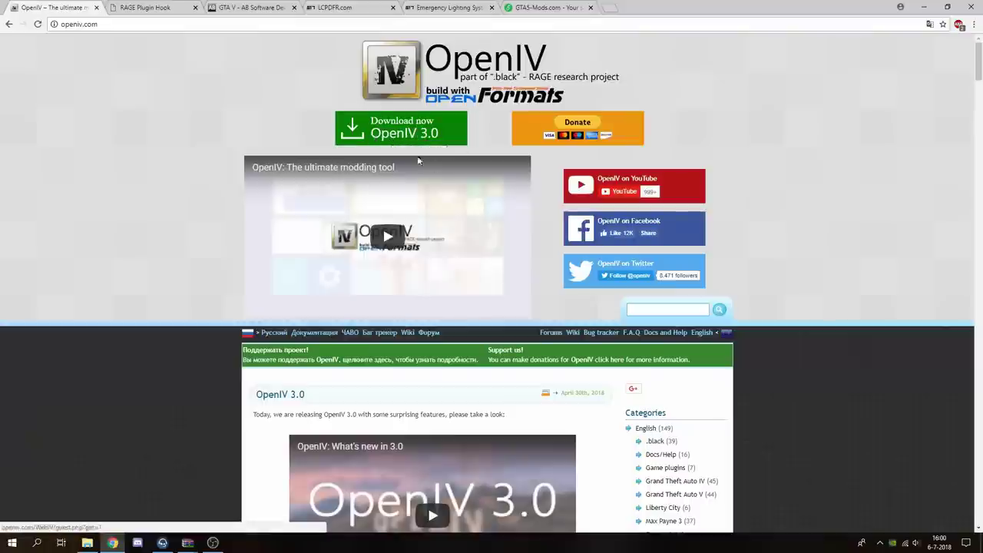
{"action": "left_click", "coordinate": [924, 7]}
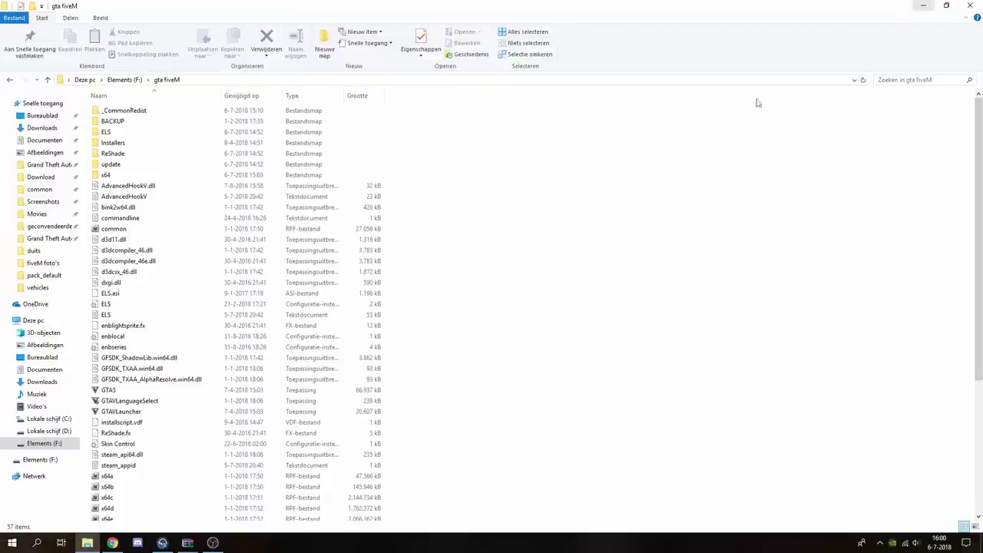
Launch OpenIV for the Windows version of Grand Theft Auto V and open its ASI Manager
{"action": "left_click", "coordinate": [34, 544]}
{"action": "type", "text": "openiv"}
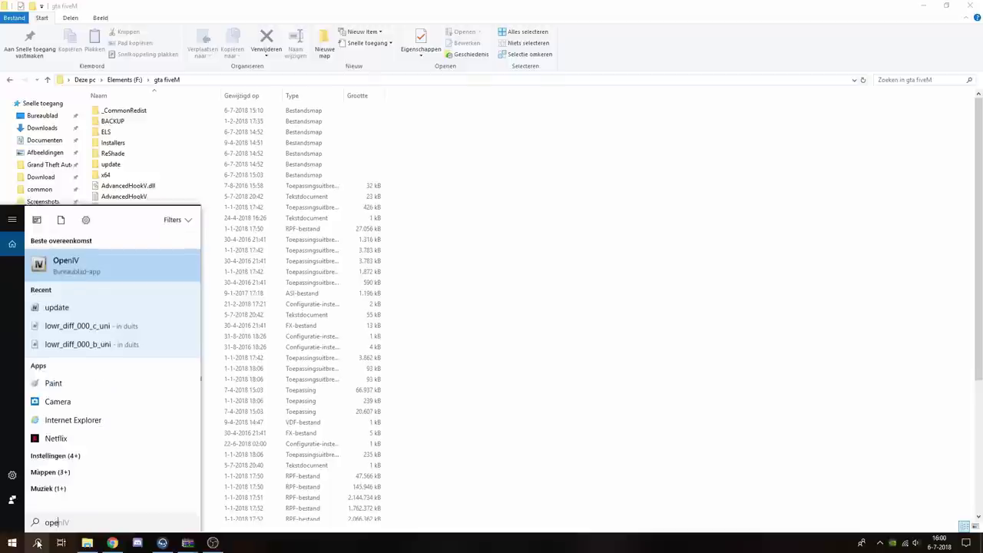
{"action": "left_click", "coordinate": [71, 261]}
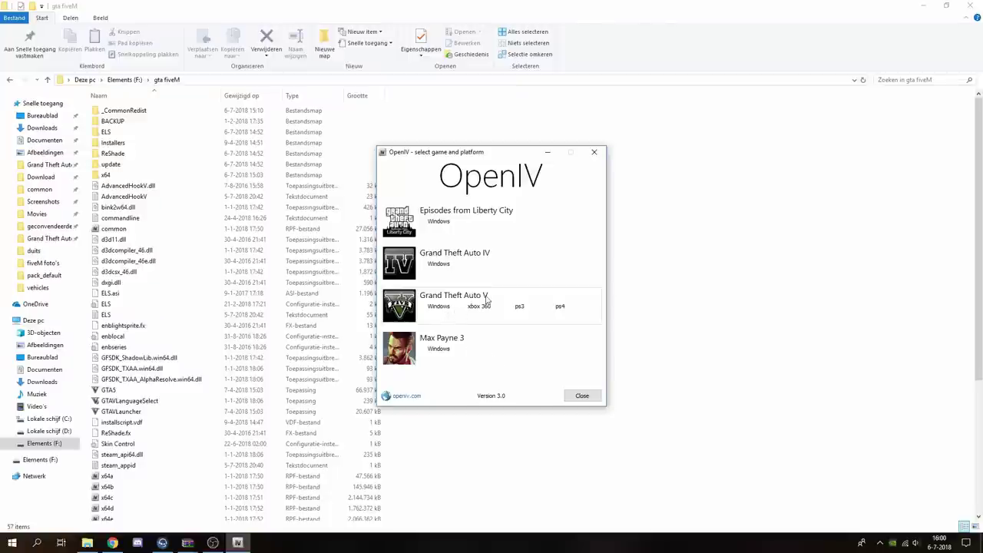
{"action": "left_click", "coordinate": [438, 308]}
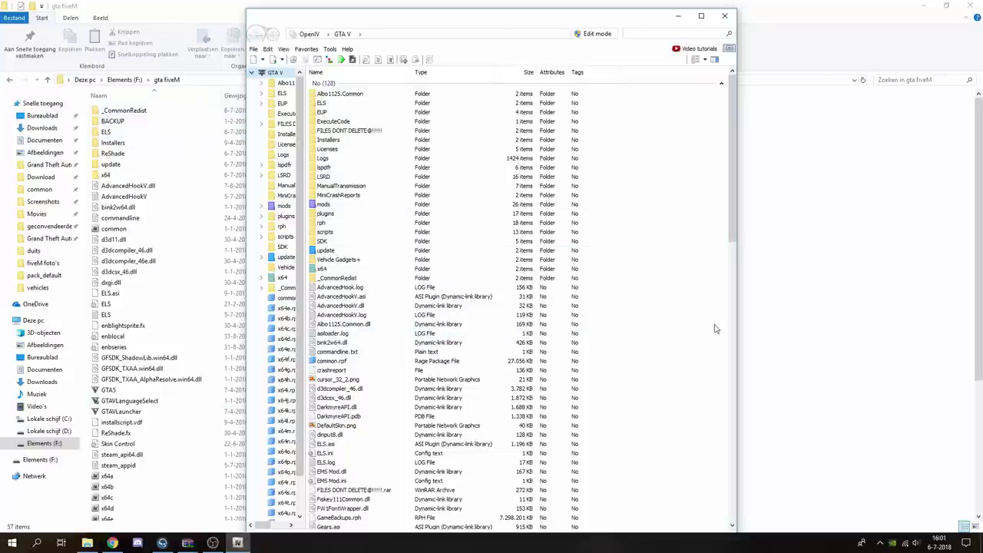
{"action": "left_click", "coordinate": [318, 60]}
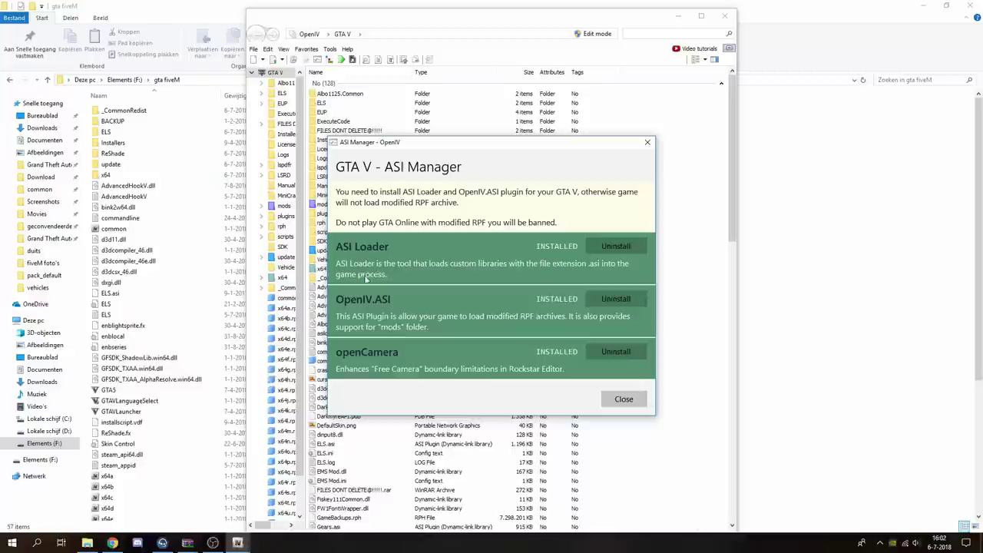
Switch to File Explorer, create a trial folder named mods in the gta fiveM folder and delete it
{"action": "left_click", "coordinate": [888, 239]}
{"action": "right_click", "coordinate": [681, 216]}
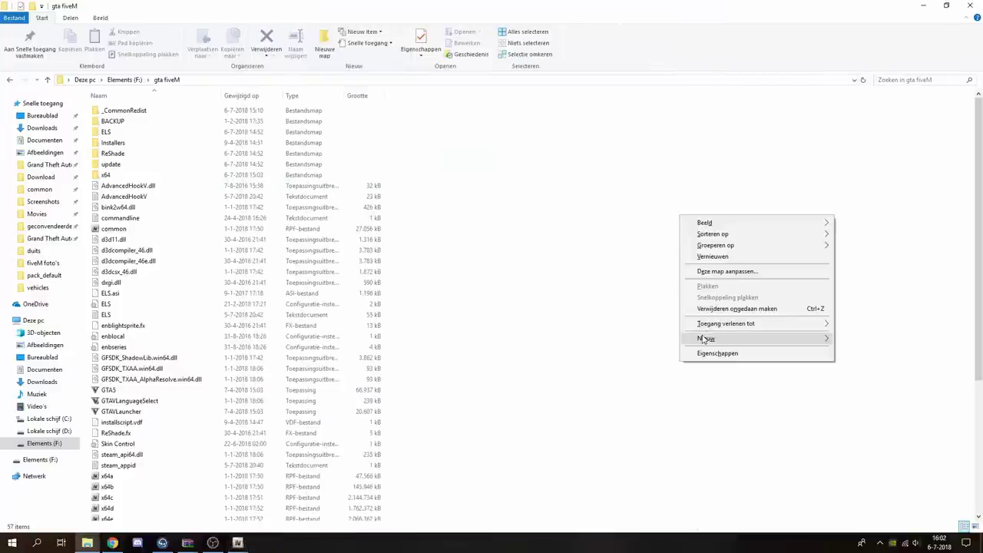
{"action": "left_click", "coordinate": [630, 234]}
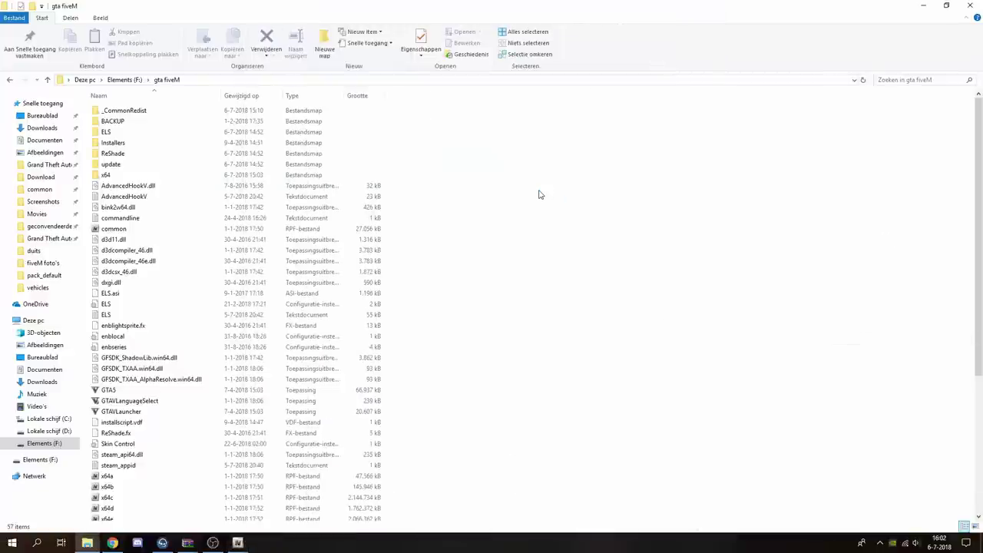
{"action": "type", "text": "mods"}
{"action": "key", "text": "Return"}
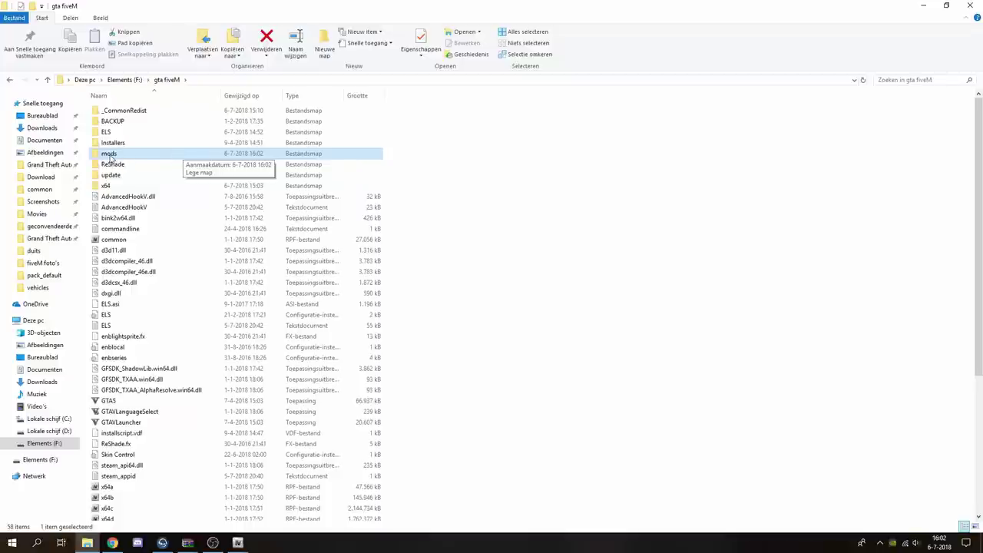
{"action": "key", "text": "Delete"}
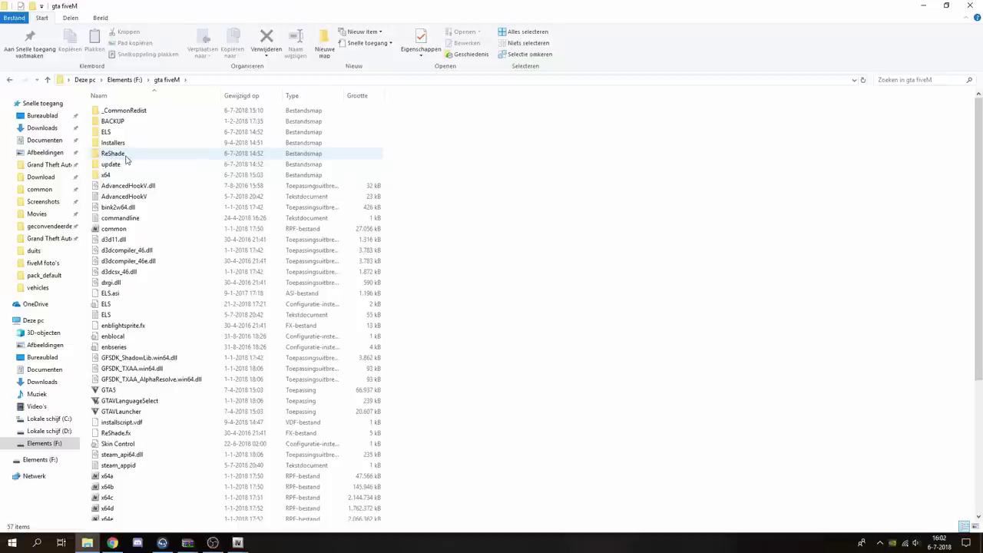
Create a new folder named mods in the gta fiveM game folder
{"action": "scroll", "coordinate": [127, 159], "scroll_direction": "down", "scroll_amount": 5}
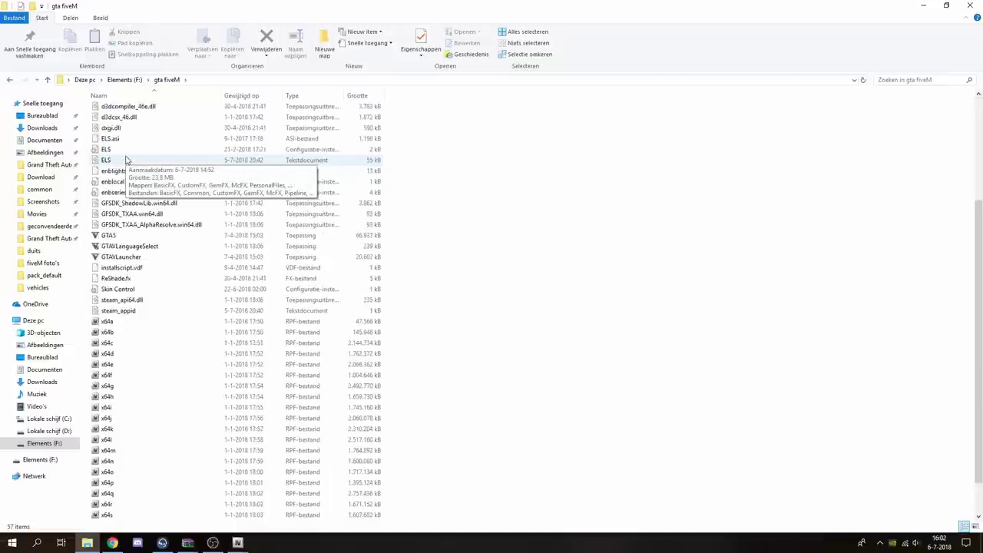
{"action": "scroll", "coordinate": [127, 159], "scroll_direction": "up", "scroll_amount": 5}
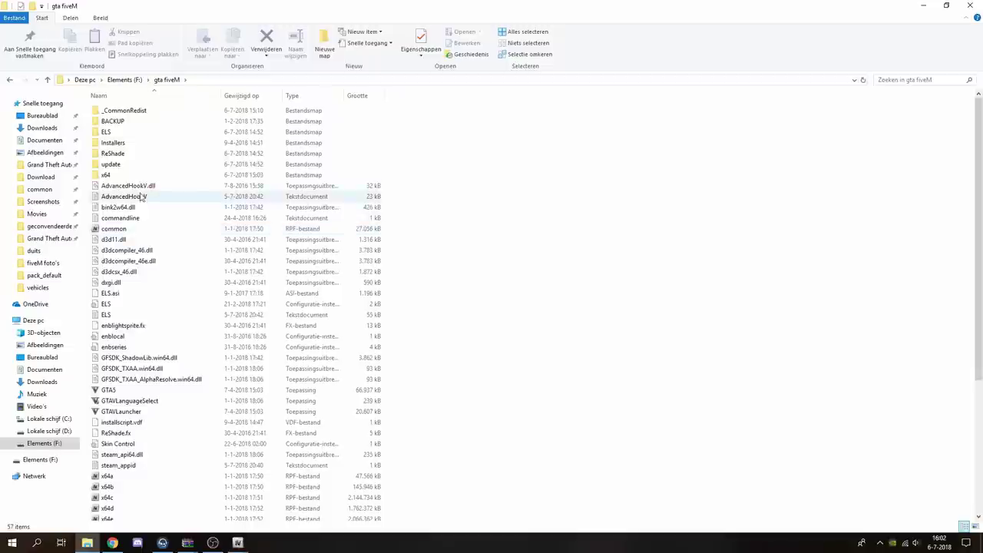
{"action": "mouse_move", "coordinate": [124, 165]}
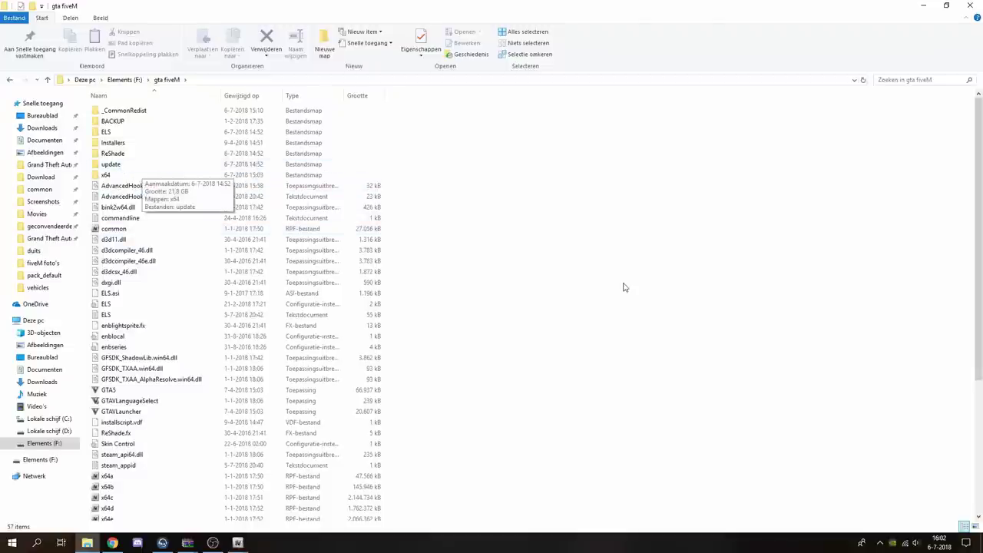
{"action": "right_click", "coordinate": [501, 299]}
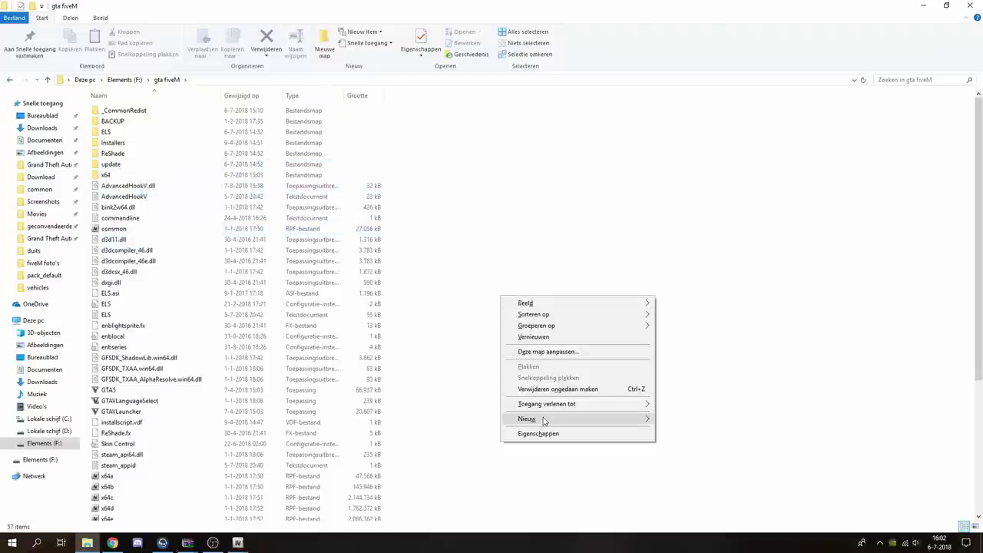
{"action": "mouse_move", "coordinate": [545, 420]}
{"action": "left_click", "coordinate": [689, 283]}
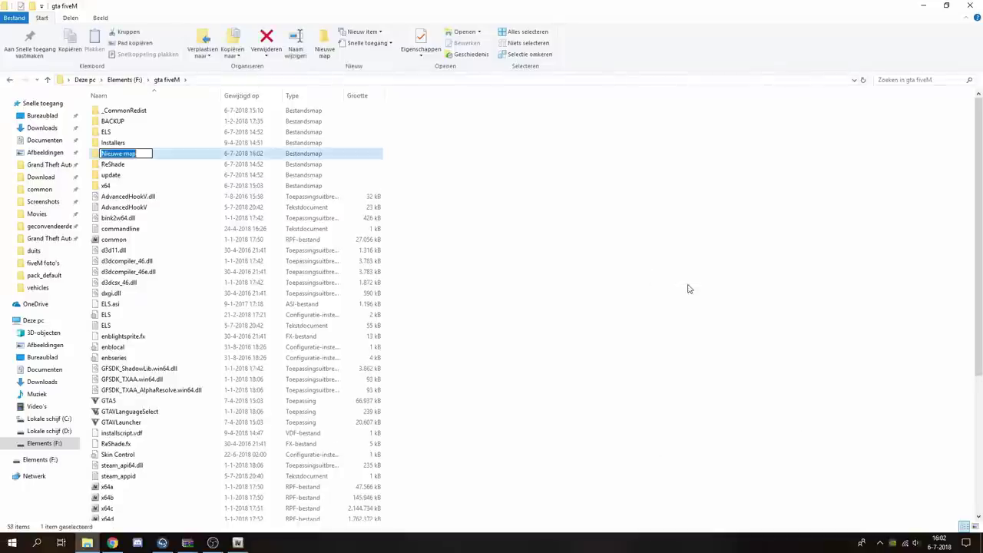
{"action": "type", "text": "mods"}
{"action": "key", "text": "Return"}
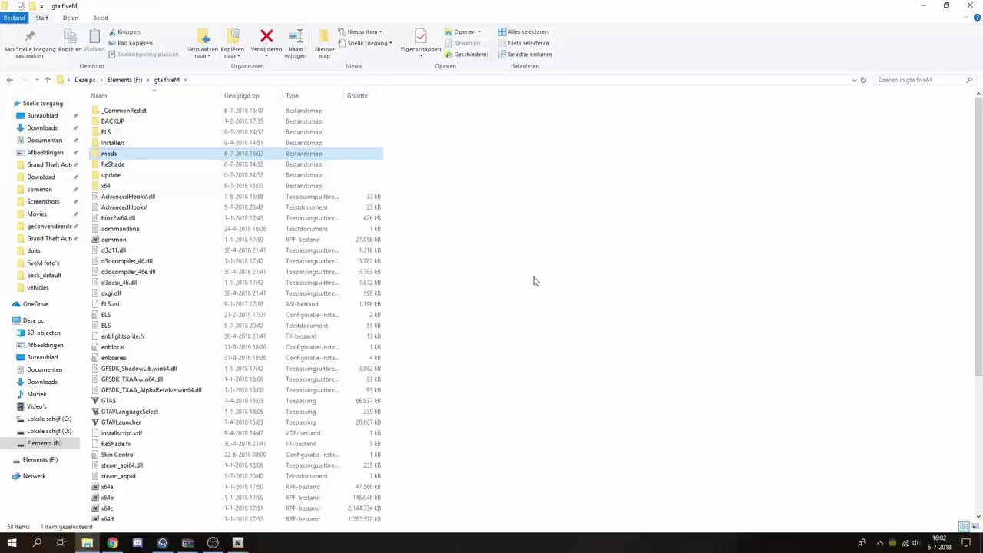
Copy the update and x64 folders from the gta fiveM folder into the mods folder
{"action": "right_click", "coordinate": [132, 176]}
{"action": "key", "text": "Escape"}
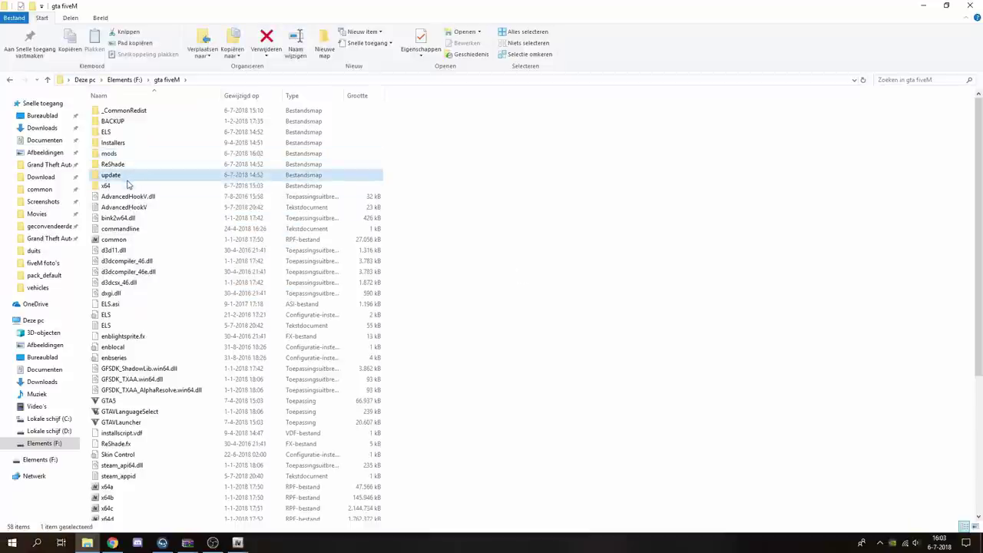
{"action": "left_click", "coordinate": [128, 186], "text": "ctrl"}
{"action": "right_click", "coordinate": [127, 179]}
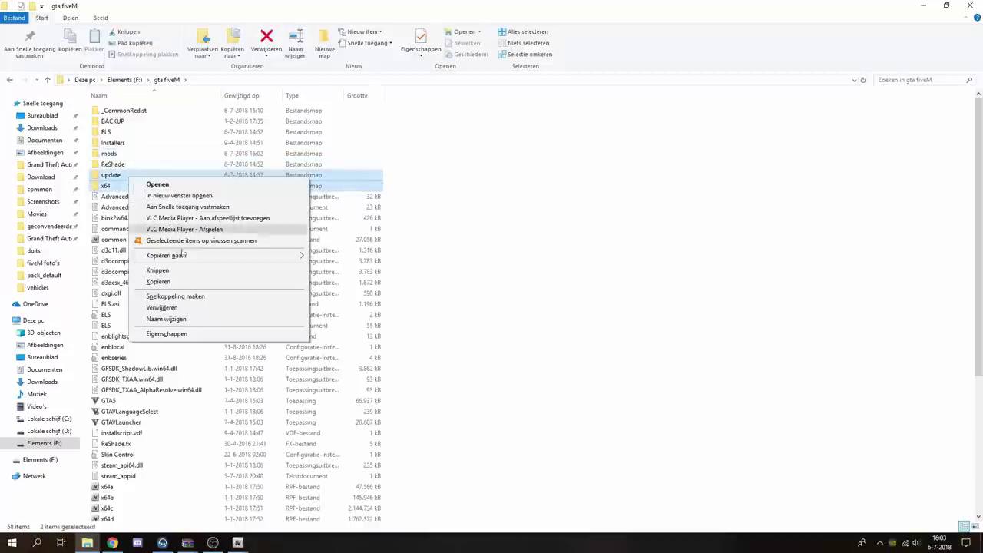
{"action": "left_click", "coordinate": [180, 284]}
{"action": "double_click", "coordinate": [109, 153]}
{"action": "right_click", "coordinate": [193, 175]}
{"action": "left_click", "coordinate": [227, 247]}
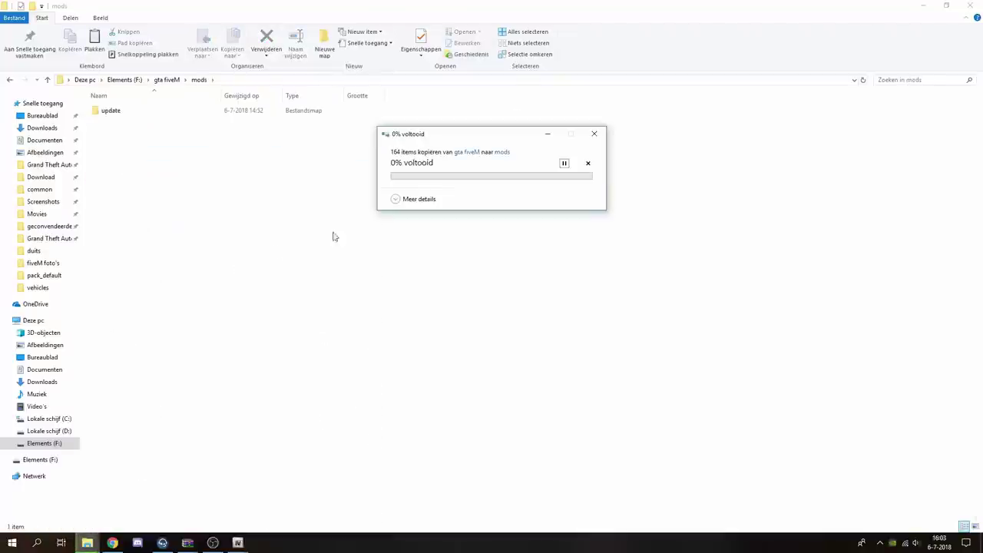
Cancel the running copy, delete the partly copied update folder from mods and return to the gta fiveM folder
{"action": "left_click", "coordinate": [458, 200]}
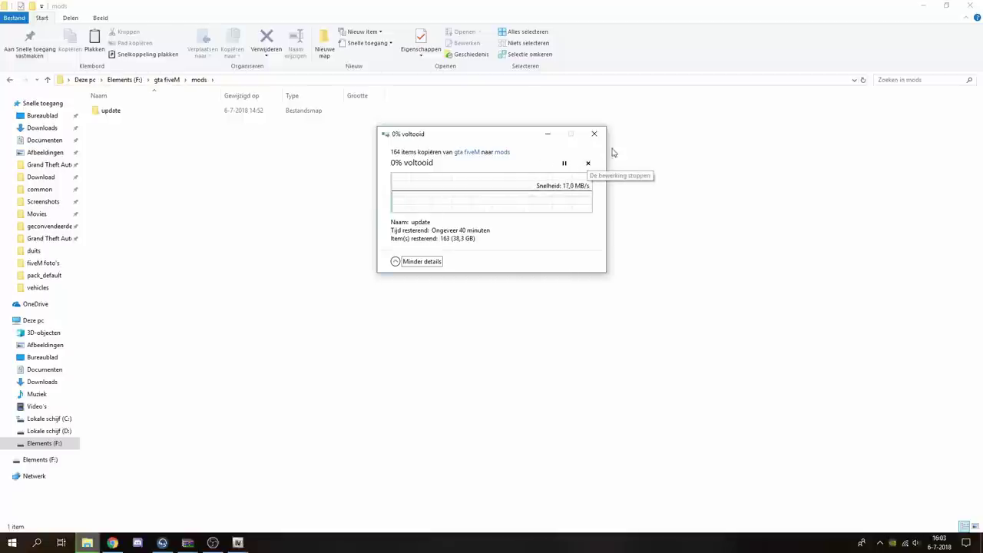
{"action": "left_click", "coordinate": [594, 134]}
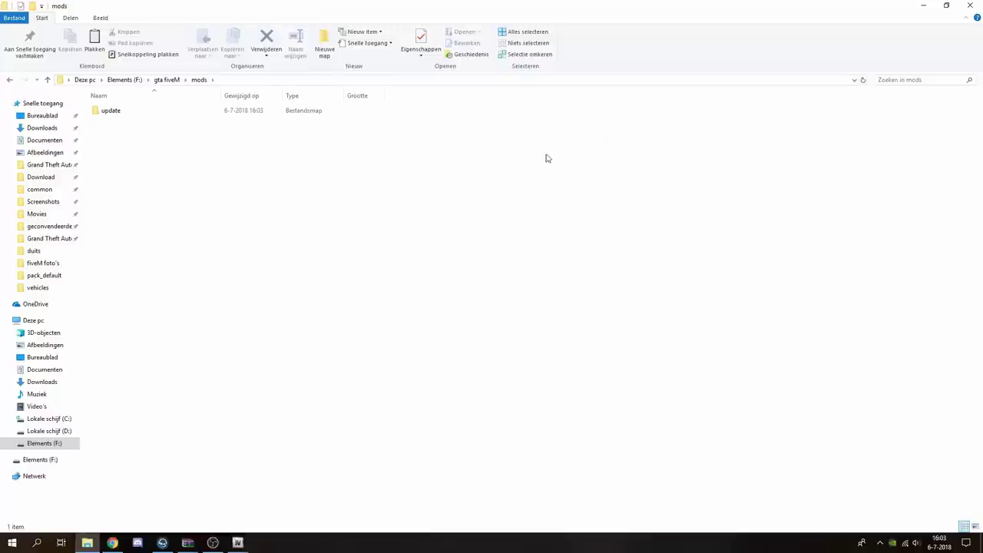
{"action": "left_click", "coordinate": [167, 80]}
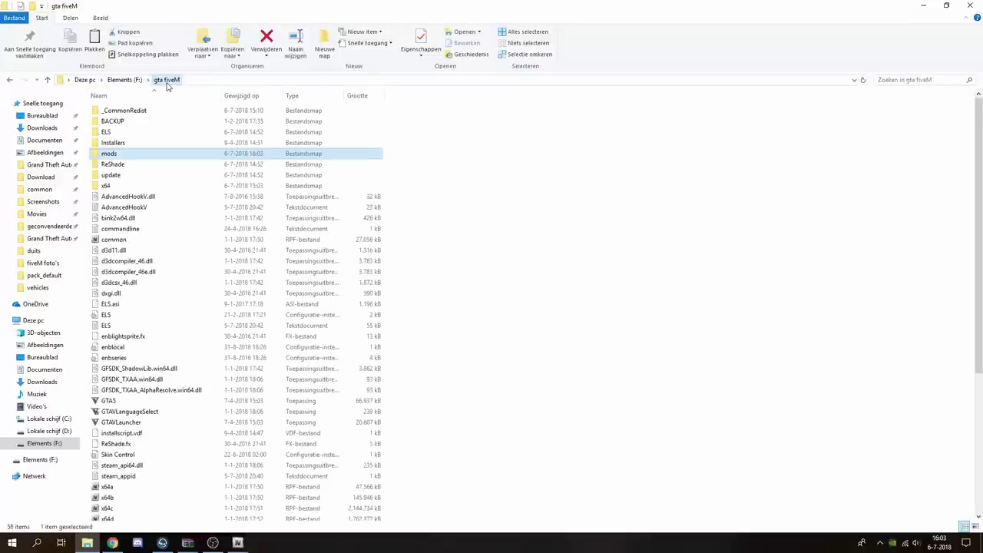
{"action": "double_click", "coordinate": [144, 151]}
{"action": "left_click", "coordinate": [146, 111]}
{"action": "key", "text": "Delete"}
{"action": "left_click", "coordinate": [167, 80]}
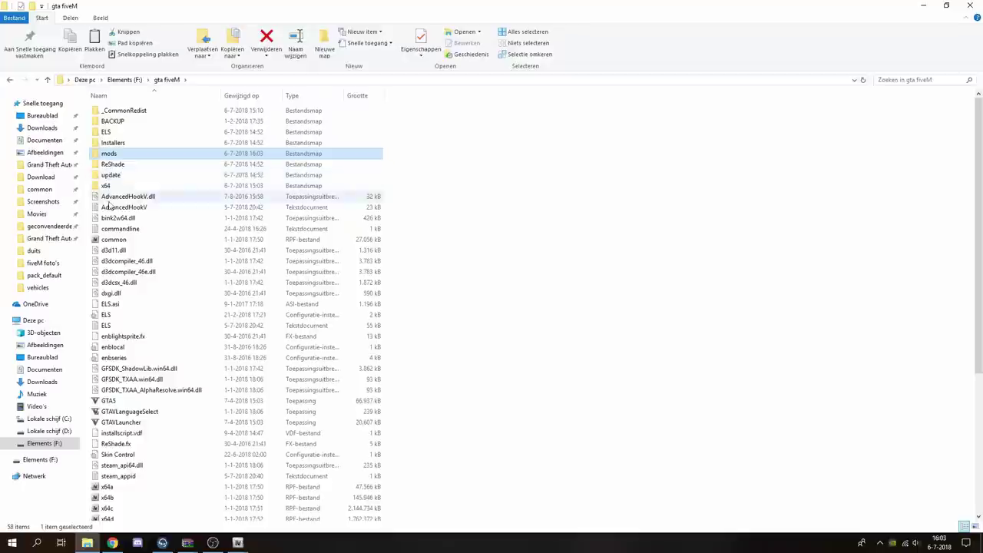
{"action": "left_click_drag", "start_coordinate": [469, 190], "coordinate": [166, 80]}
{"action": "double_click", "coordinate": [119, 159]}
{"action": "left_click", "coordinate": [167, 80]}
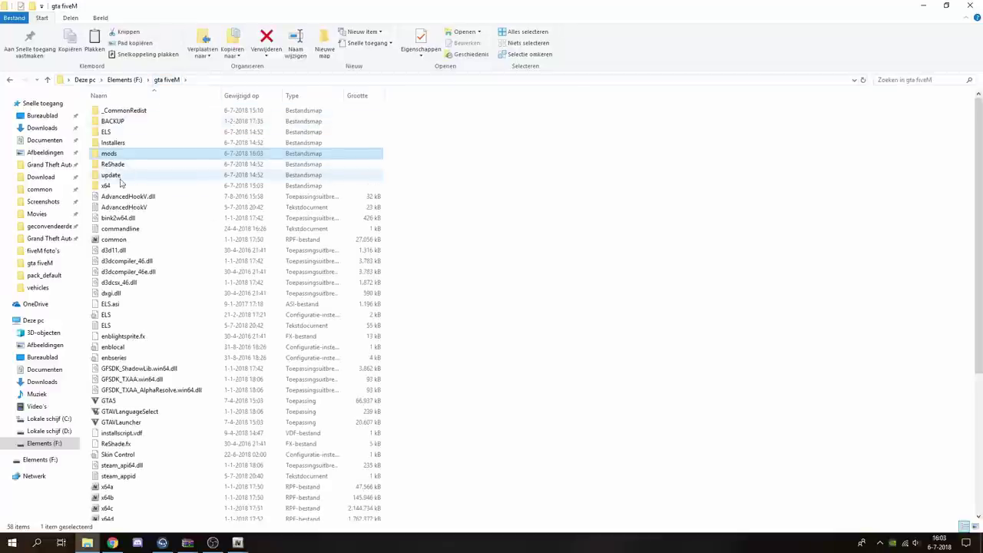
{"action": "left_click_drag", "start_coordinate": [507, 180], "coordinate": [355, 175]}
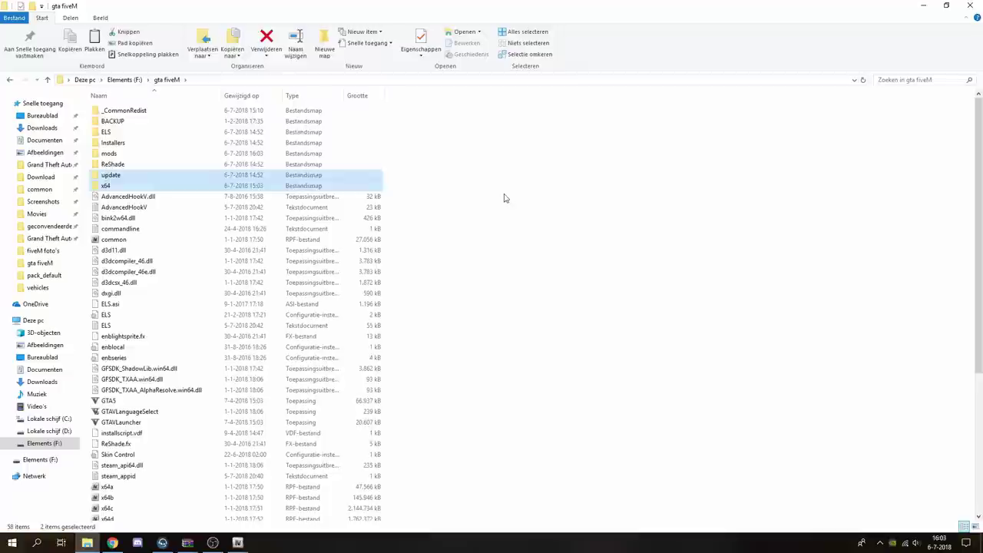
{"action": "left_click", "coordinate": [504, 198]}
Copy the RPF files x64a through x64w to the clipboard, visit the mods folder and return to gta fiveM
{"action": "scroll", "coordinate": [504, 202], "scroll_direction": "down", "scroll_amount": 6}
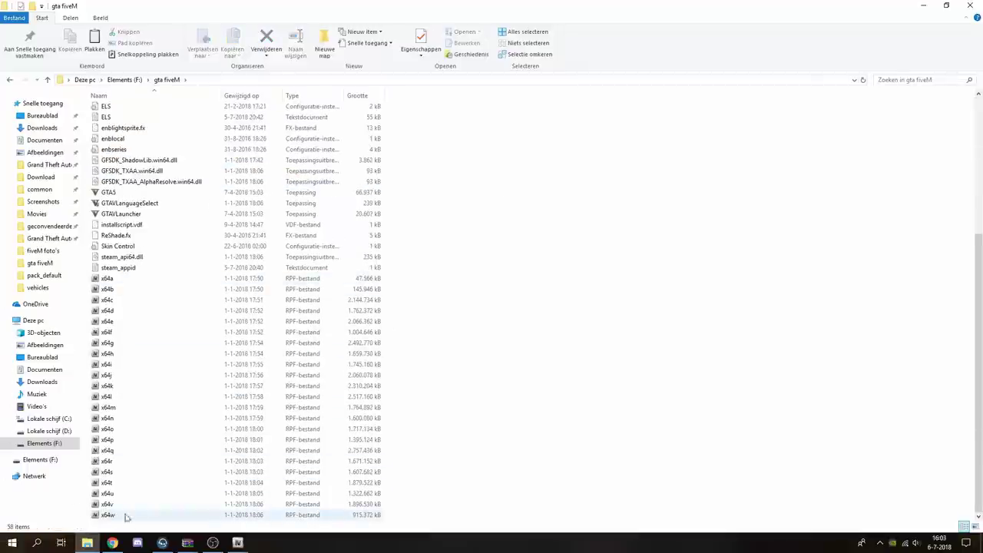
{"action": "left_click_drag", "start_coordinate": [467, 509], "coordinate": [300, 394]}
{"action": "left_click_drag", "start_coordinate": [435, 515], "coordinate": [141, 280]}
{"action": "right_click", "coordinate": [142, 281]}
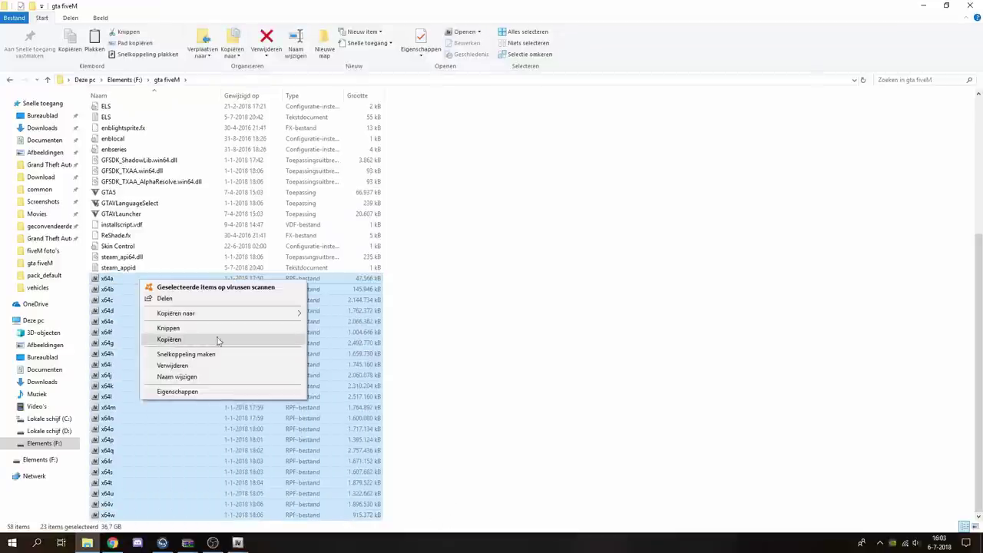
{"action": "left_click", "coordinate": [169, 339]}
{"action": "left_click", "coordinate": [474, 343]}
{"action": "scroll", "coordinate": [474, 342], "scroll_direction": "up", "scroll_amount": 7}
{"action": "double_click", "coordinate": [123, 153]}
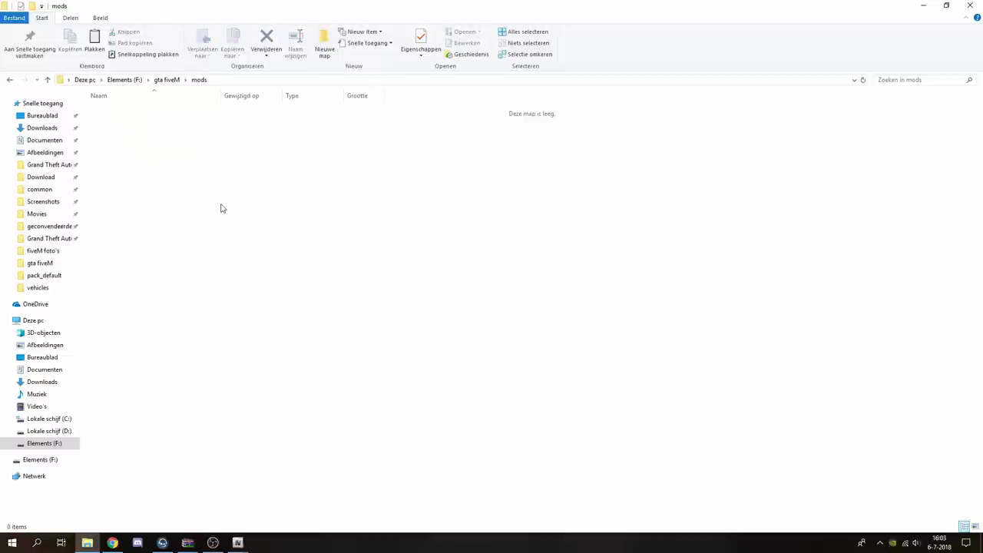
{"action": "left_click", "coordinate": [167, 80]}
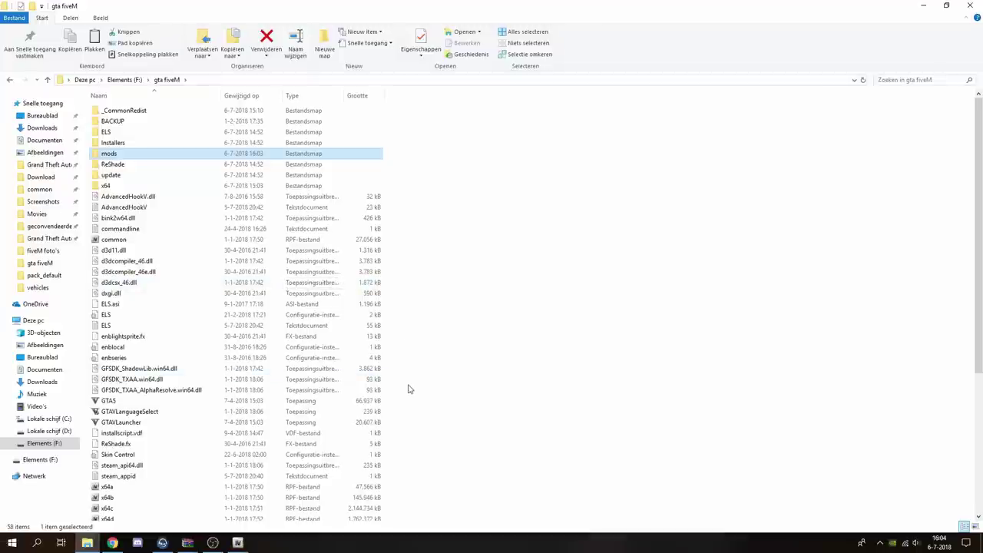
{"action": "left_click", "coordinate": [466, 397]}
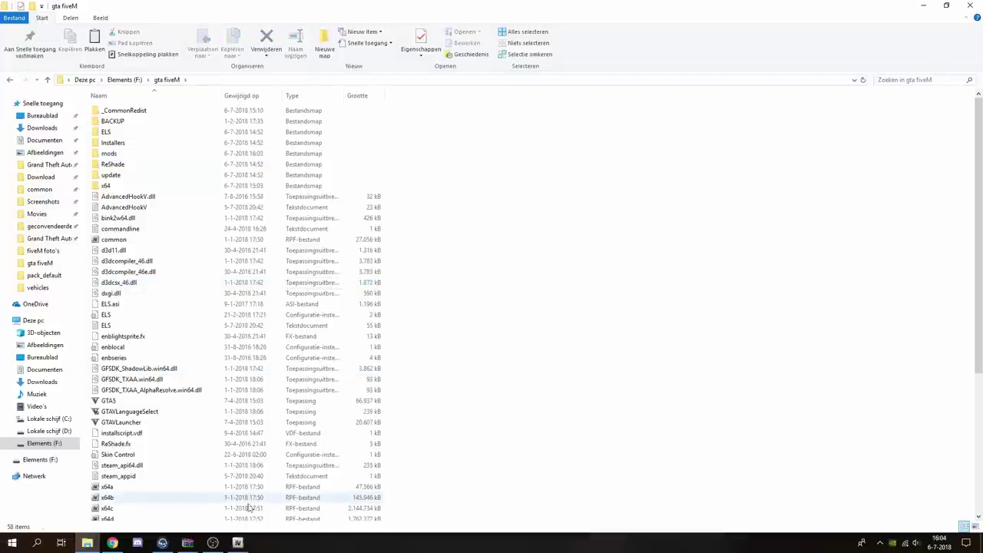
Switch to Chrome, open the RAGE Plugin Hook downloads page and highlight the Open Alpha 0.62.1216.14731 release title
{"action": "left_click", "coordinate": [108, 546]}
{"action": "left_click", "coordinate": [97, 8]}
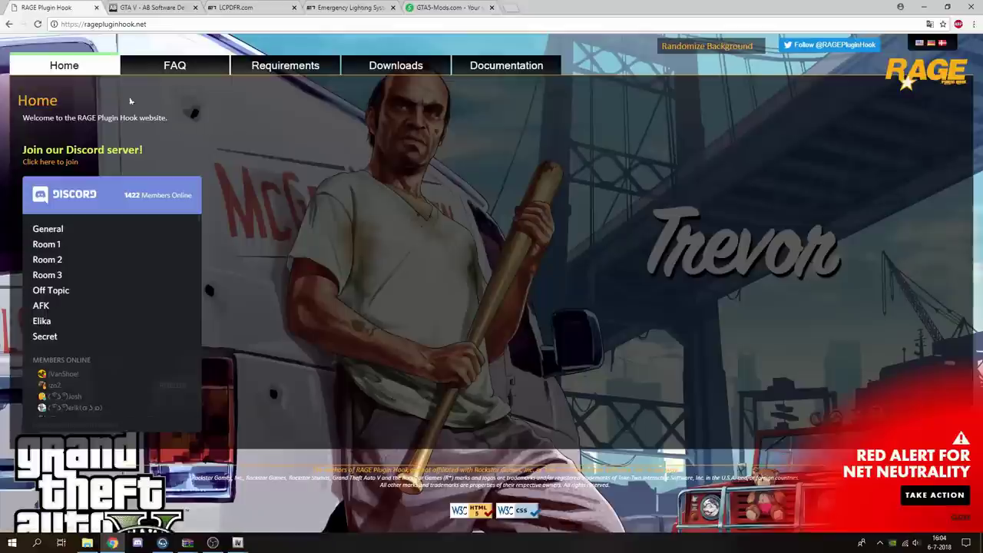
{"action": "left_click", "coordinate": [38, 24]}
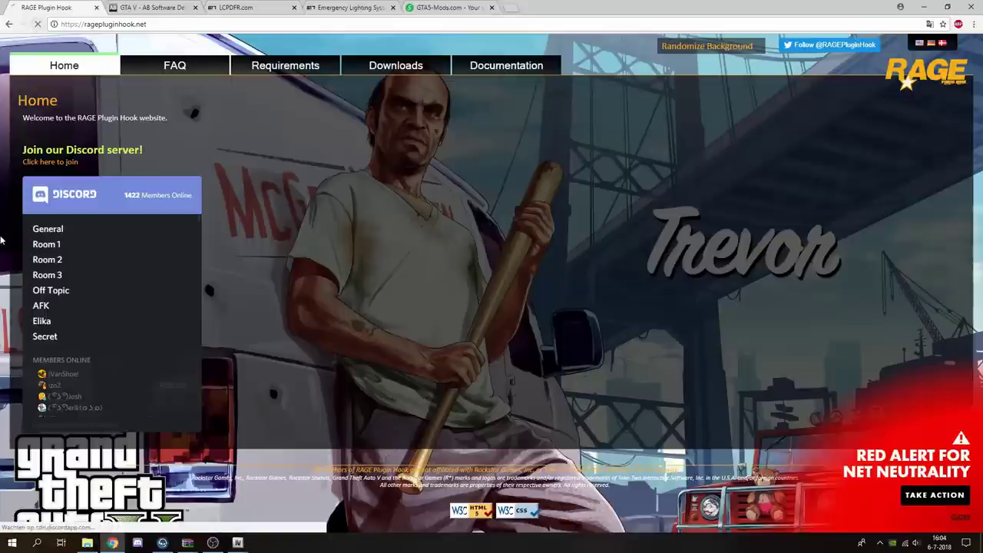
{"action": "left_click", "coordinate": [380, 67]}
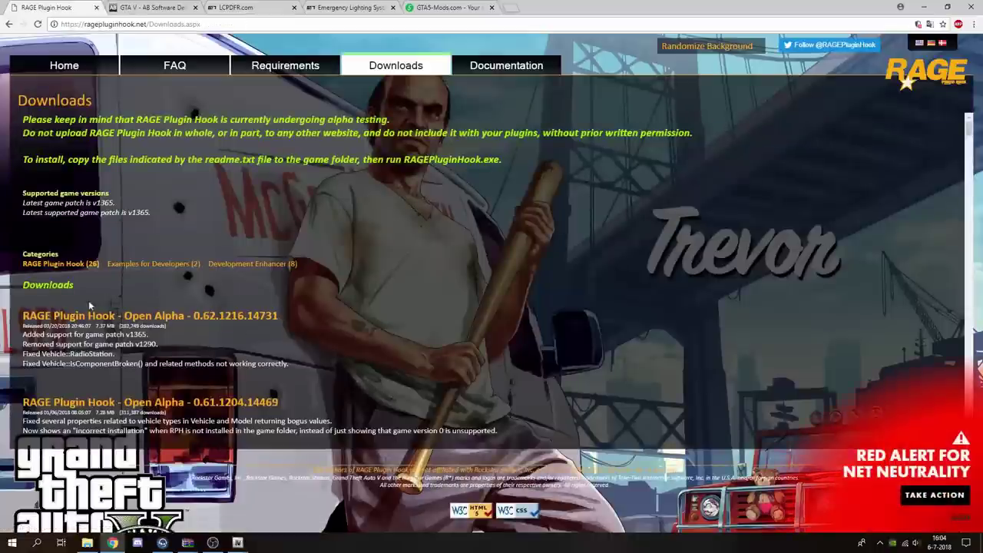
{"action": "left_click_drag", "start_coordinate": [19, 317], "coordinate": [313, 317]}
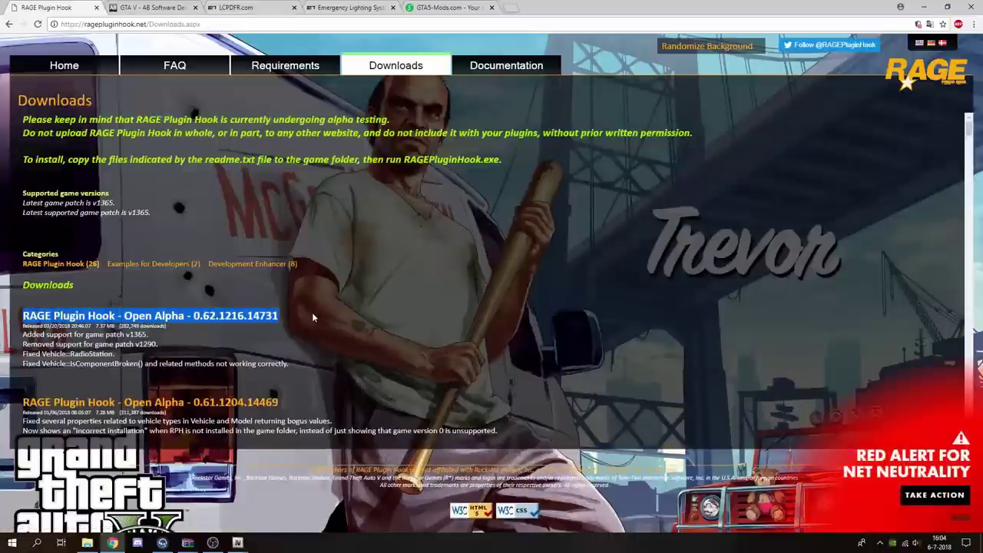
Examine the RAGE Plugin Hook release list, comparing Open Alpha 0.62.1216.14731 with the older versions and their availability
{"action": "left_click", "coordinate": [313, 318]}
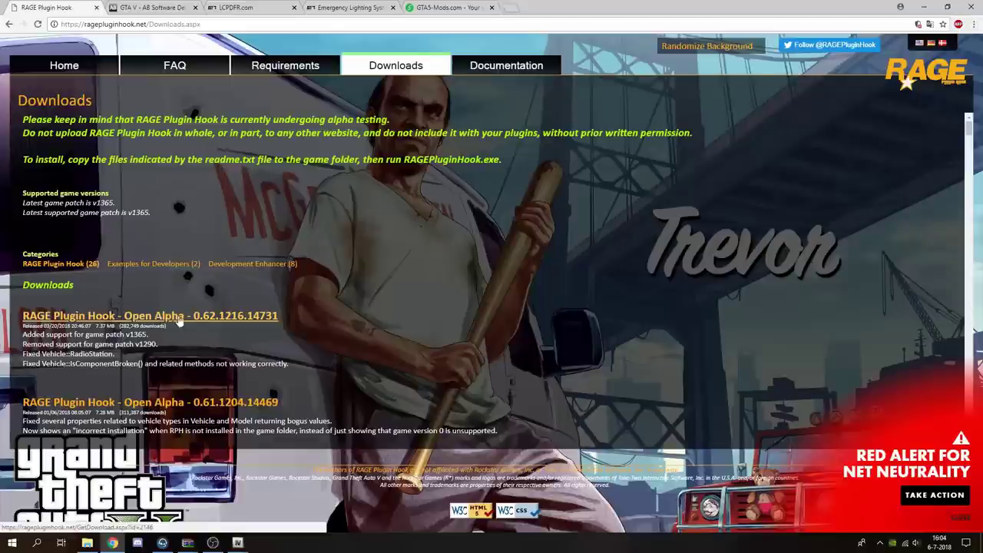
{"action": "scroll", "coordinate": [190, 317], "scroll_direction": "down", "scroll_amount": 3}
{"action": "scroll", "coordinate": [199, 311], "scroll_direction": "down", "scroll_amount": 15}
{"action": "scroll", "coordinate": [200, 310], "scroll_direction": "up", "scroll_amount": 18}
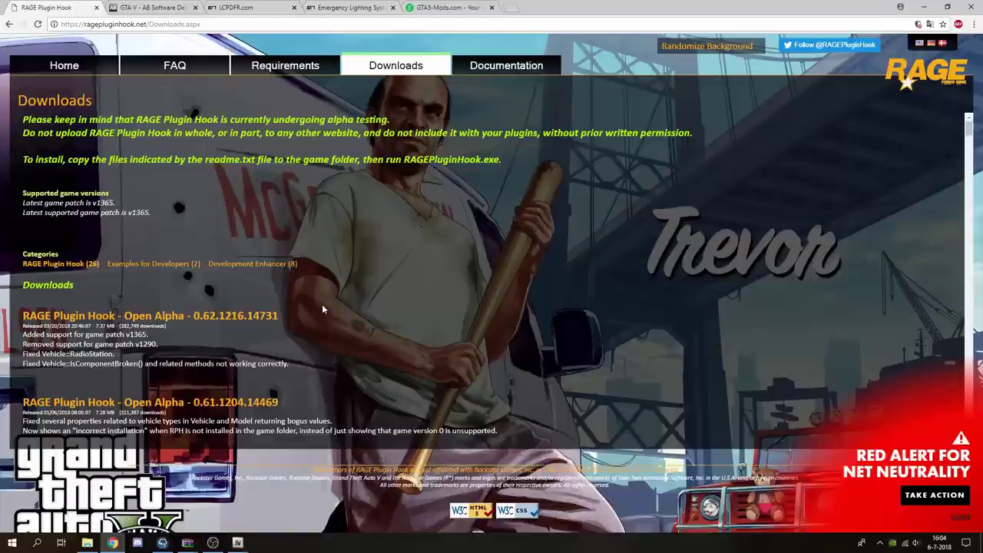
{"action": "scroll", "coordinate": [323, 308], "scroll_direction": "down", "scroll_amount": 4}
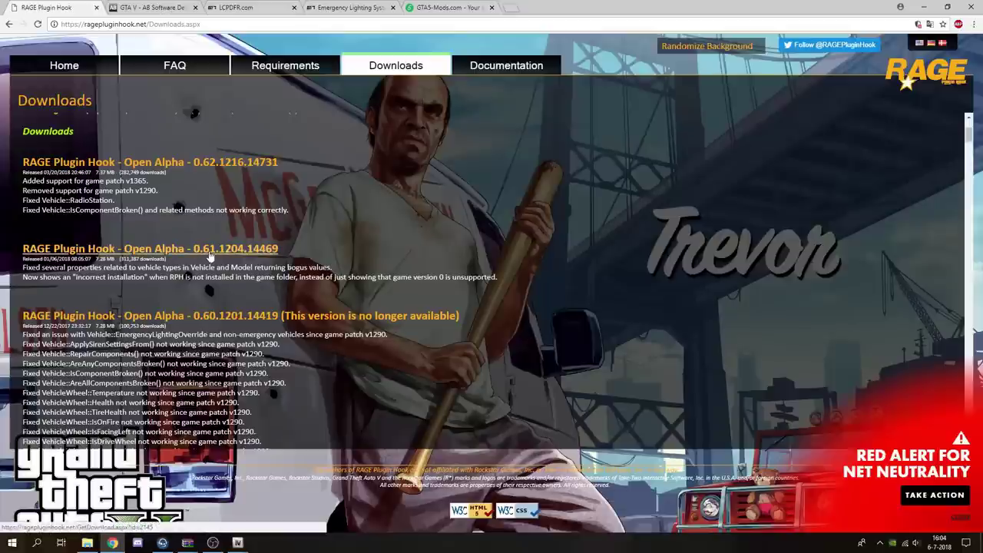
{"action": "scroll", "coordinate": [240, 298], "scroll_direction": "down", "scroll_amount": 3}
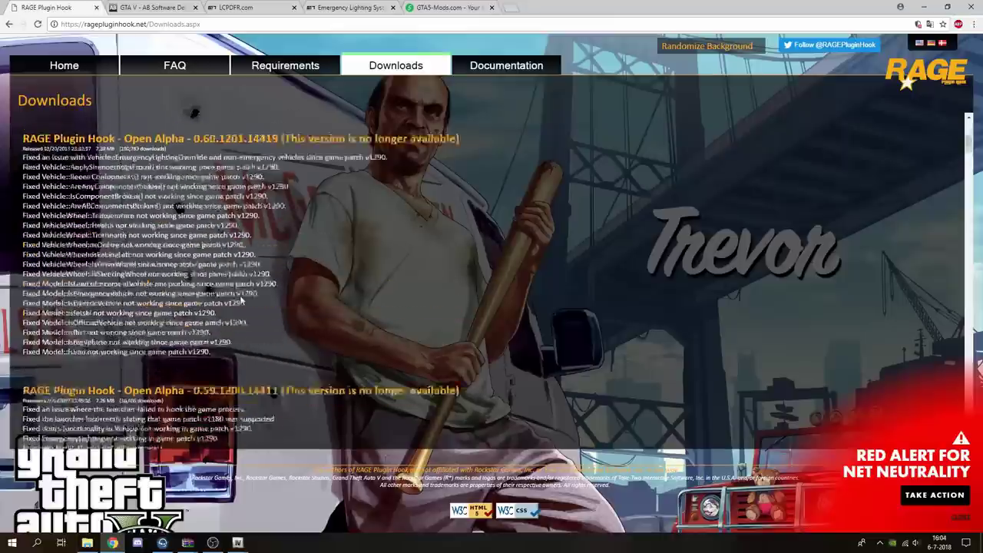
{"action": "scroll", "coordinate": [219, 313], "scroll_direction": "up", "scroll_amount": 5}
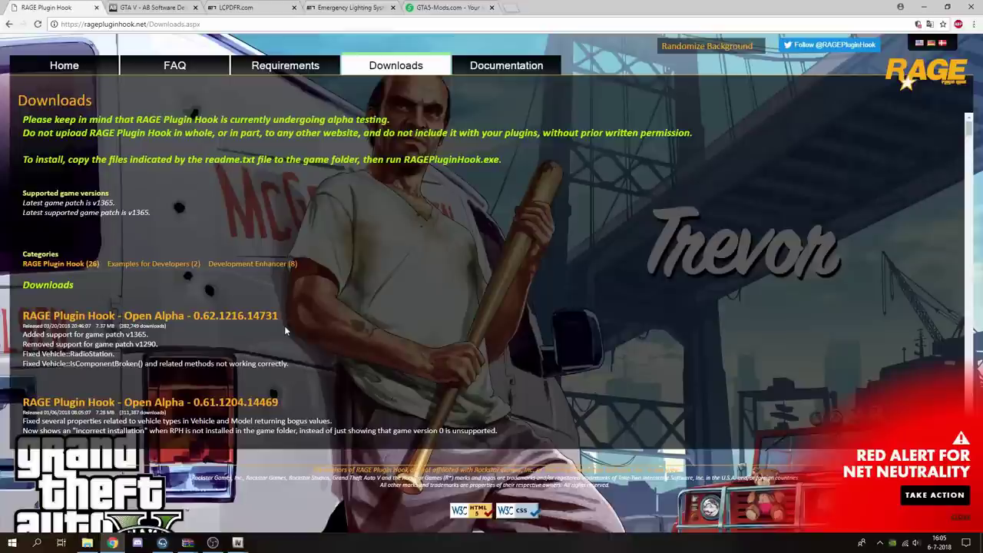
{"action": "scroll", "coordinate": [310, 322], "scroll_direction": "down", "scroll_amount": 3}
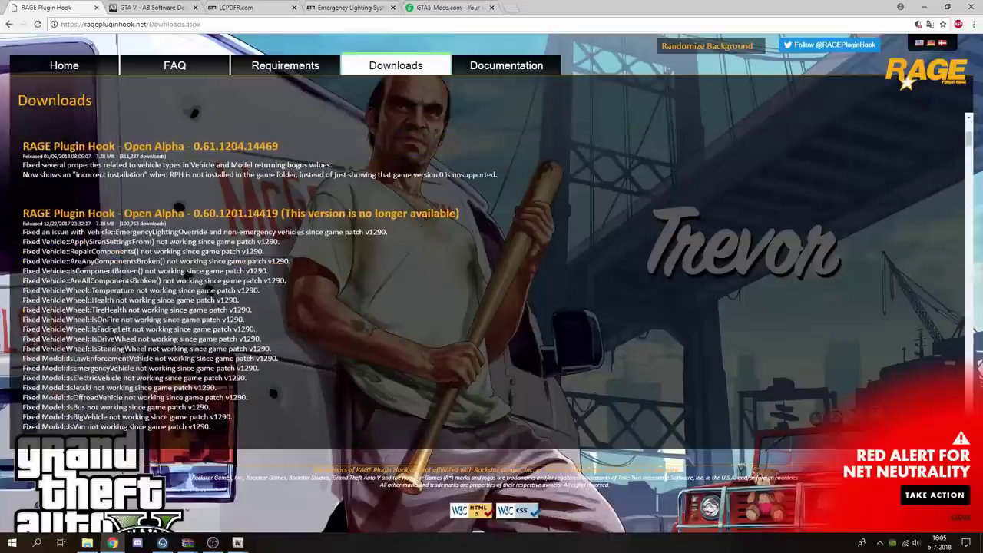
{"action": "scroll", "coordinate": [202, 187], "scroll_direction": "down", "scroll_amount": 2}
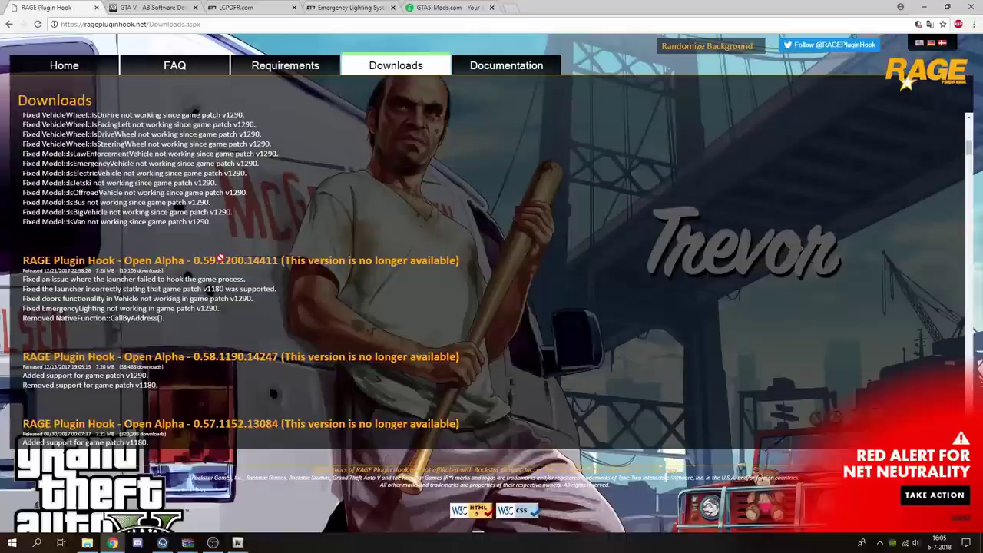
{"action": "scroll", "coordinate": [220, 260], "scroll_direction": "up", "scroll_amount": 8}
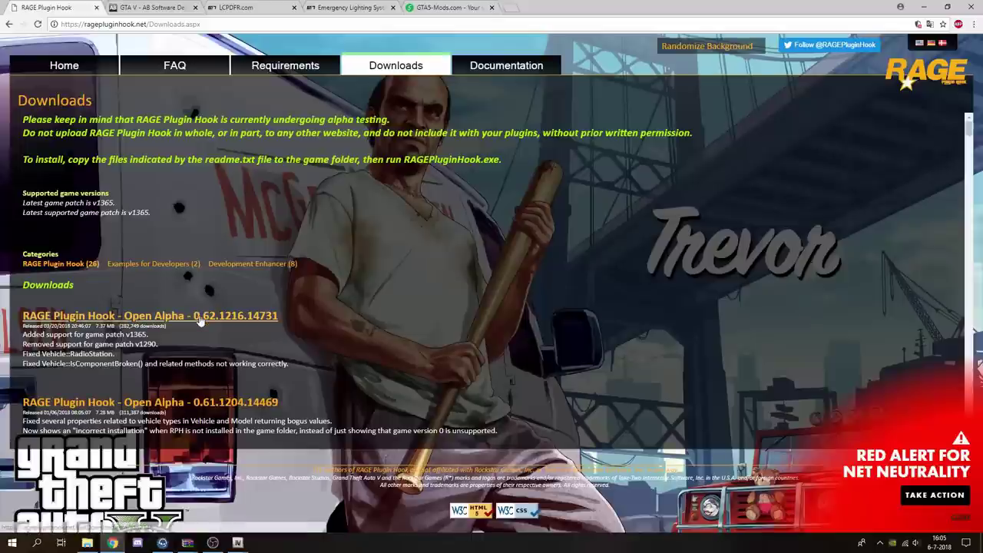
Start the RAGE Plugin Hook Open Alpha 0.62.1216.14731 download, cancel it and close the downloads page
{"action": "left_click", "coordinate": [203, 317]}
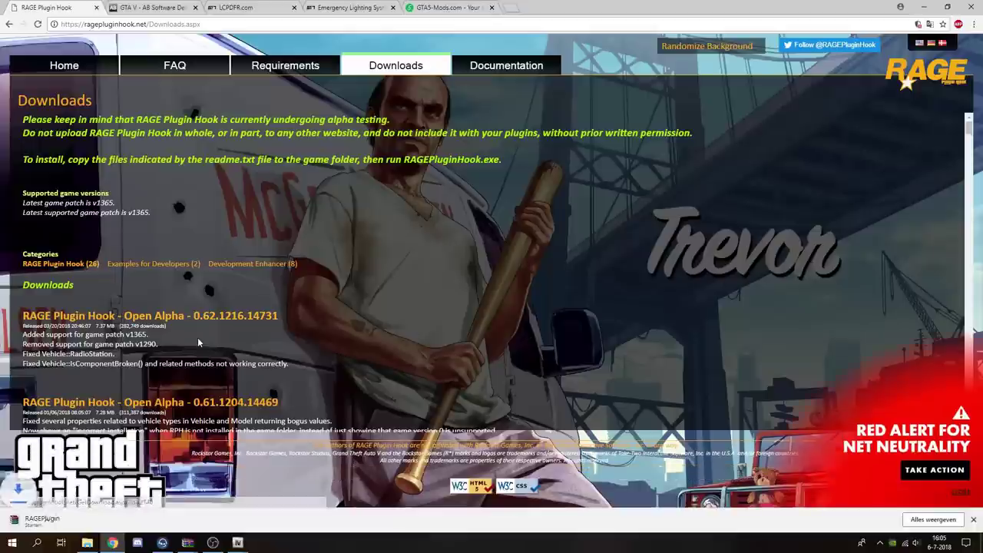
{"action": "left_click", "coordinate": [105, 520]}
{"action": "left_click", "coordinate": [139, 503]}
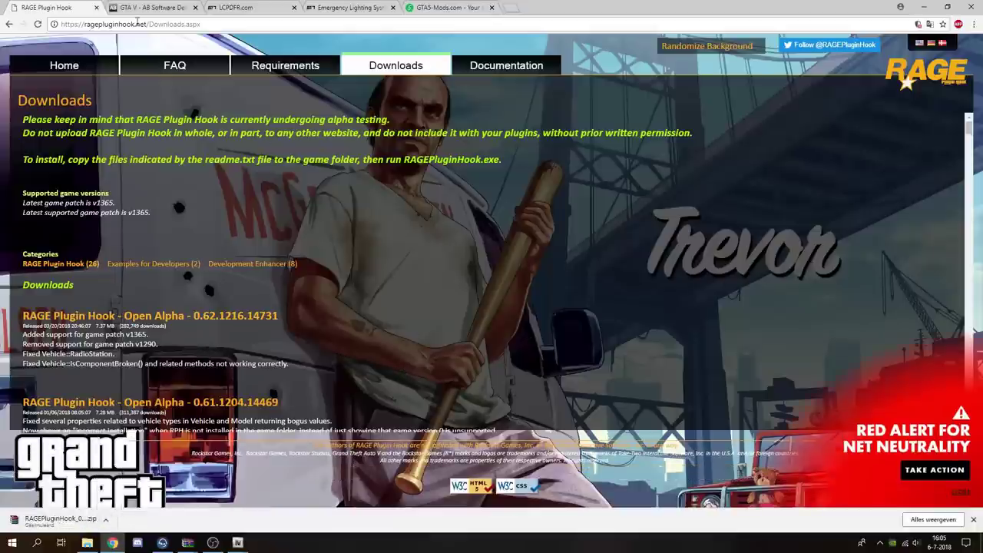
{"action": "left_click", "coordinate": [96, 7]}
Open the Script Hook V page from the GTA V list, highlight its Download row and close both AB Software Development pages
{"action": "left_click", "coordinate": [922, 6]}
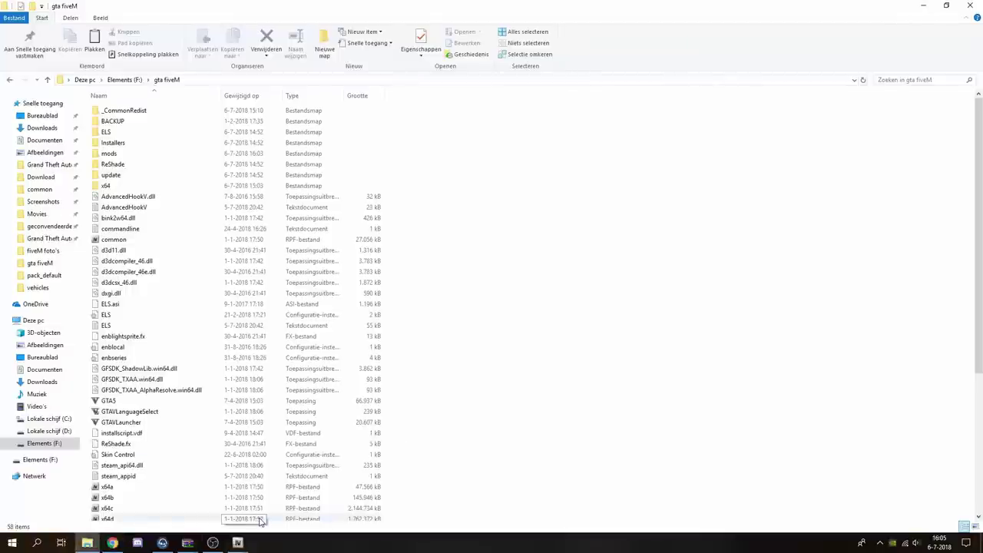
{"action": "left_click", "coordinate": [112, 543]}
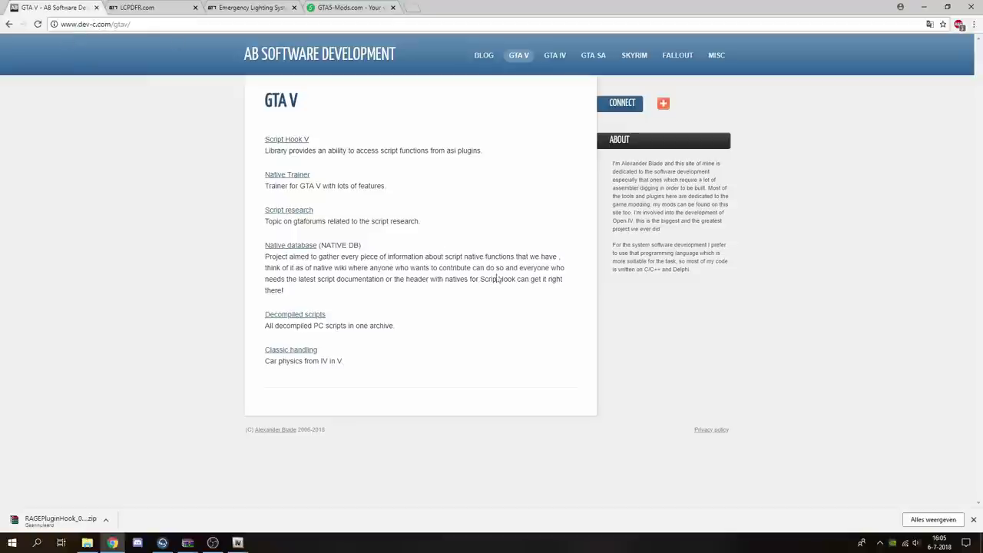
{"action": "left_click", "coordinate": [289, 144]}
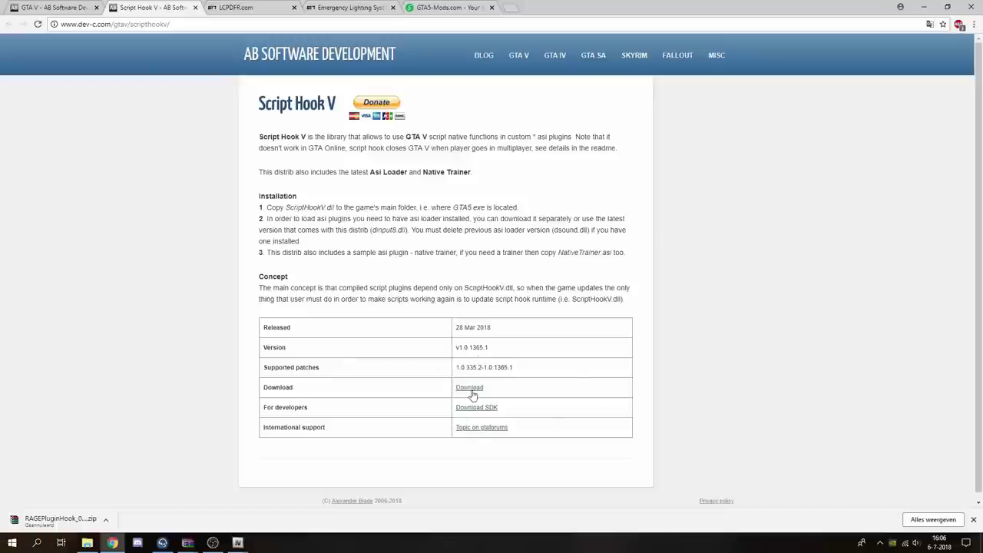
{"action": "left_click_drag", "start_coordinate": [278, 389], "coordinate": [362, 391]}
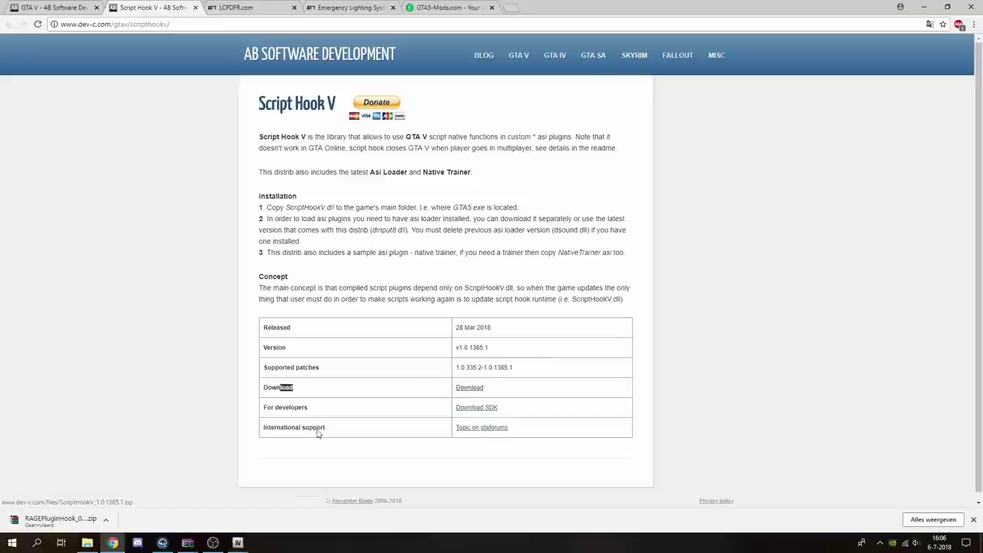
{"action": "left_click", "coordinate": [194, 7]}
{"action": "left_click", "coordinate": [96, 6]}
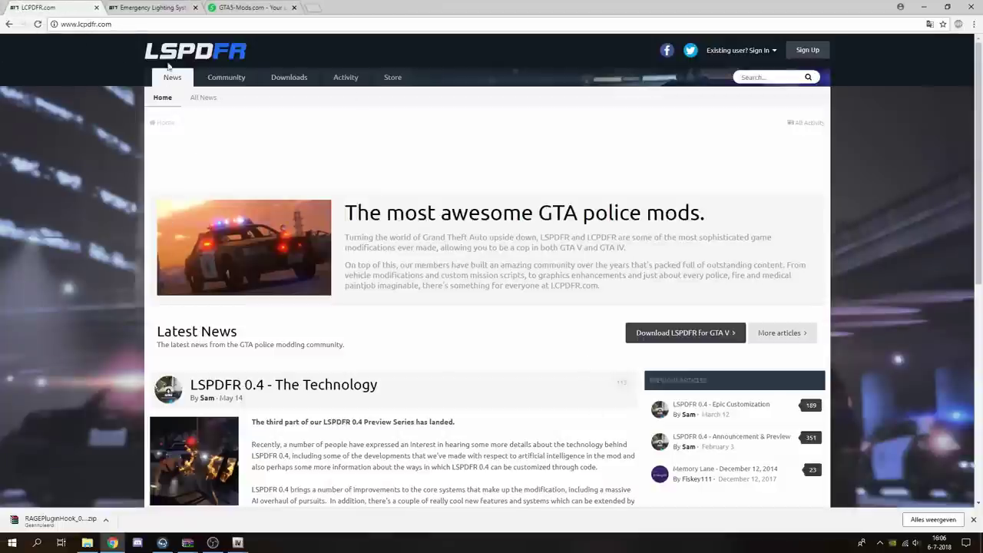
Go to the LSPDFR section of the LCPDFR downloads and open the LSPD First Response file page
{"action": "mouse_move", "coordinate": [286, 80]}
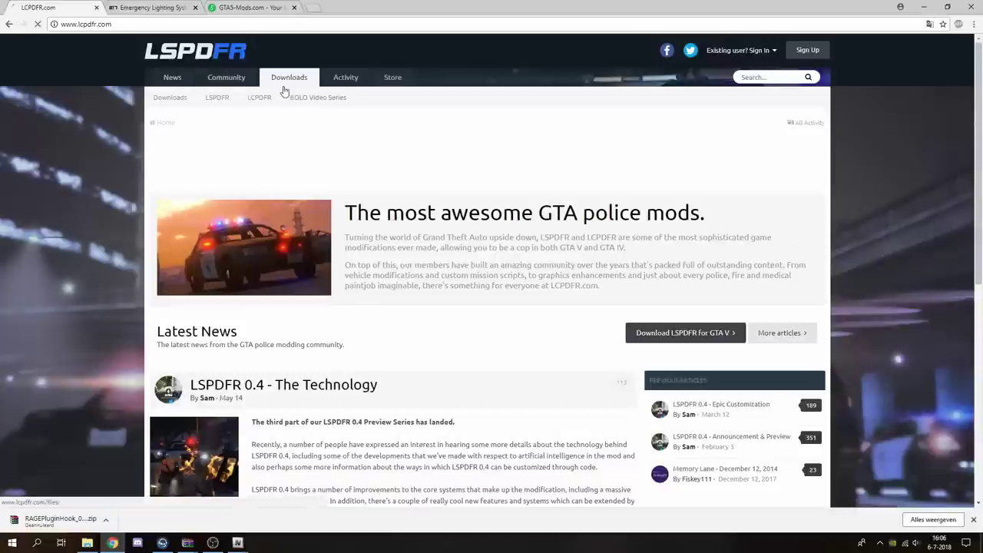
{"action": "left_click", "coordinate": [216, 103]}
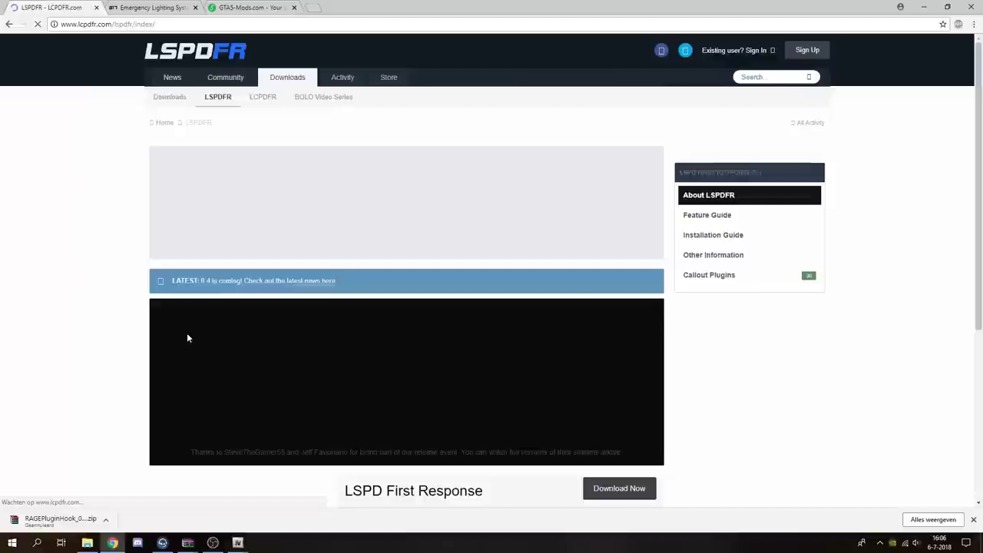
{"action": "scroll", "coordinate": [735, 358], "scroll_direction": "down", "scroll_amount": 2}
{"action": "scroll", "coordinate": [736, 358], "scroll_direction": "down", "scroll_amount": 2}
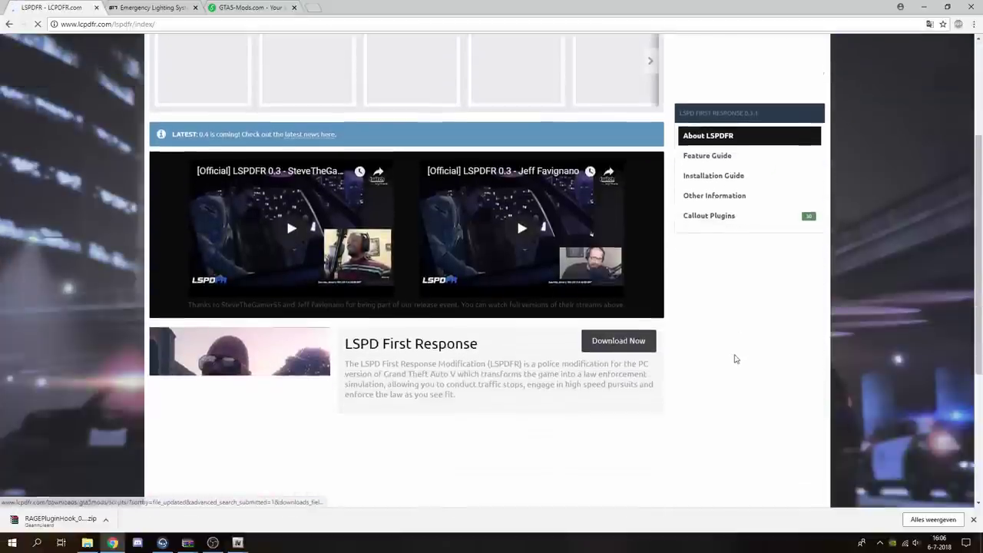
{"action": "left_click_drag", "start_coordinate": [351, 327], "coordinate": [456, 327]}
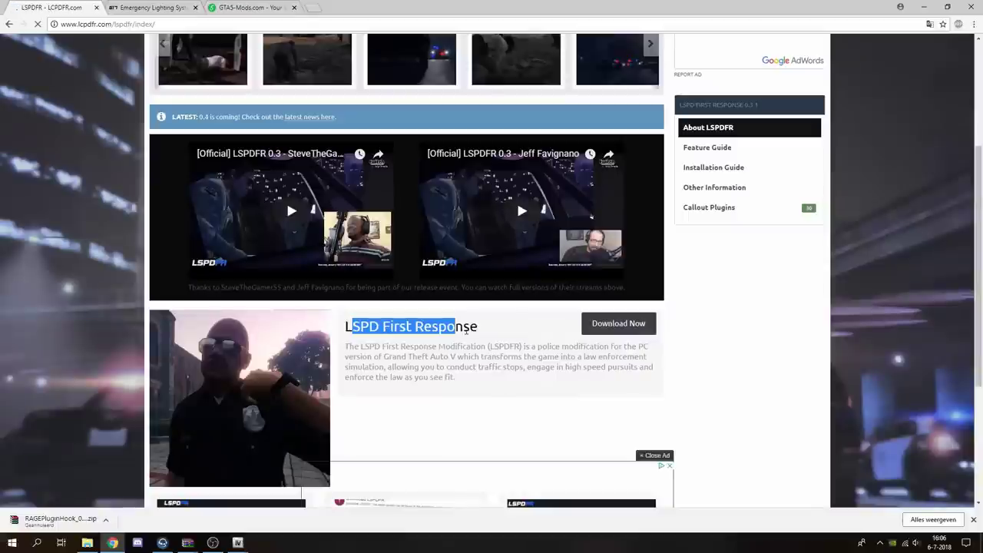
{"action": "left_click", "coordinate": [390, 329]}
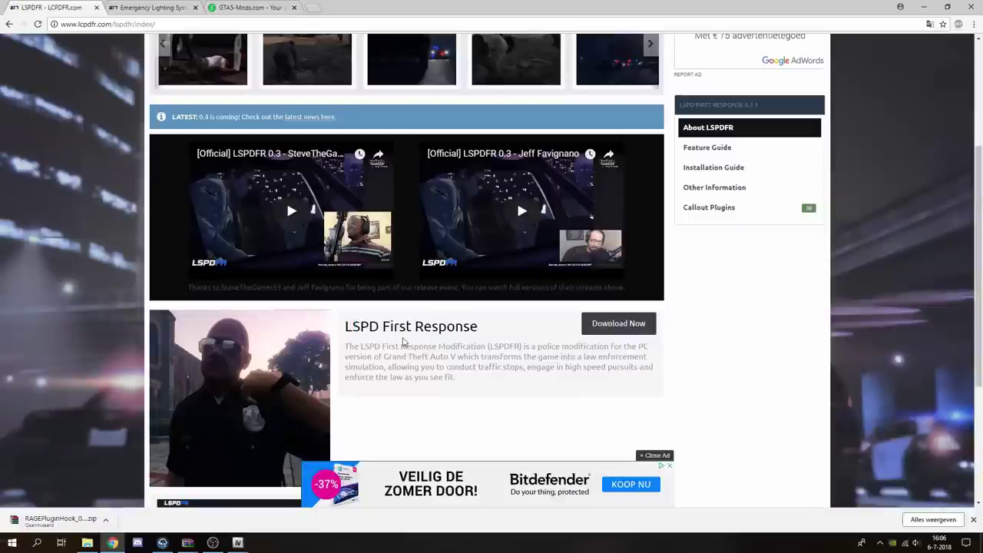
{"action": "left_click_drag", "start_coordinate": [382, 327], "coordinate": [467, 329]}
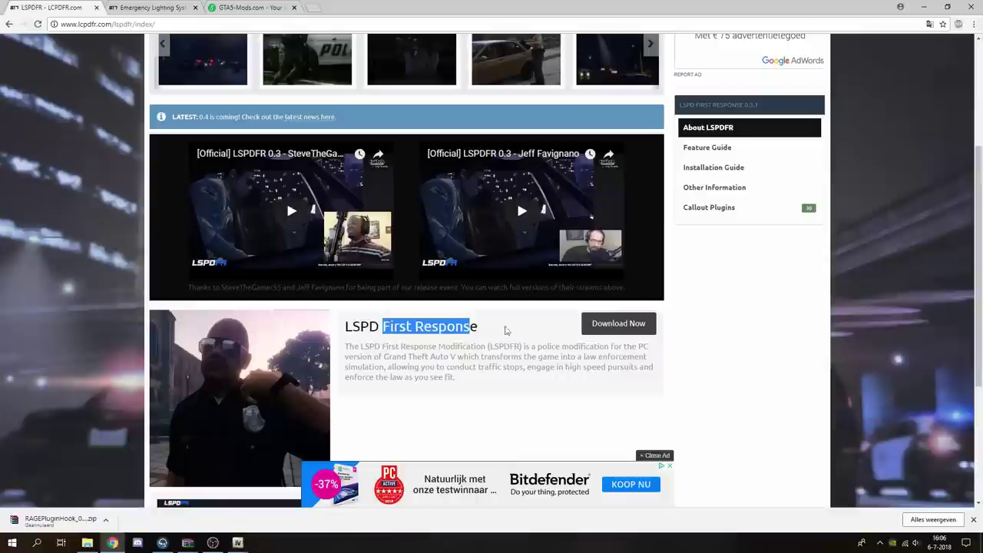
{"action": "left_click", "coordinate": [589, 328]}
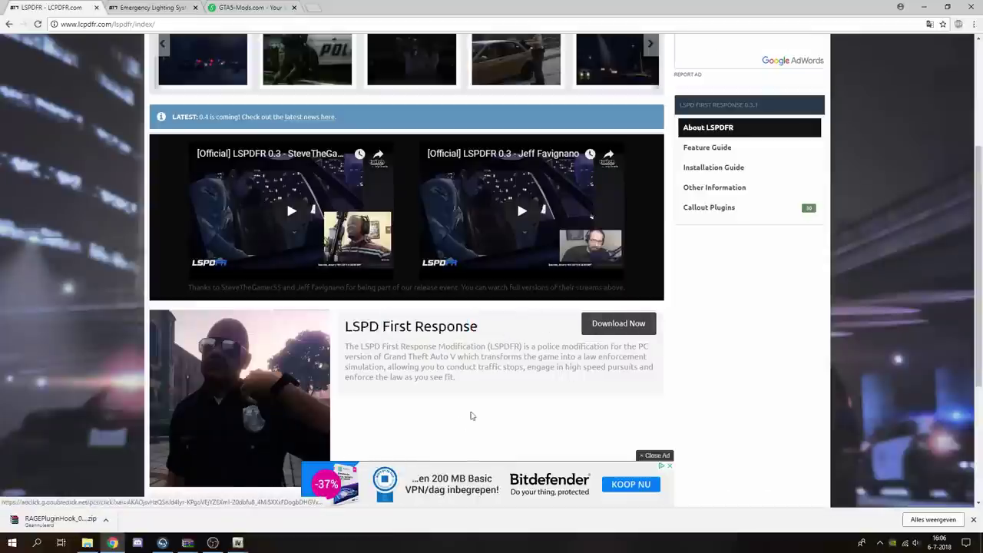
{"action": "left_click", "coordinate": [587, 326]}
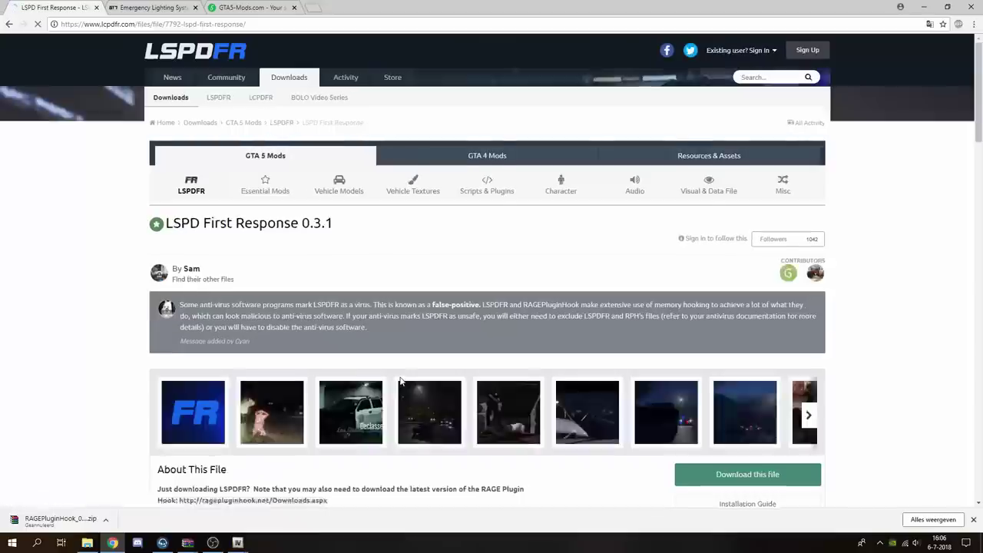
Request the LSPD First Response 0.3.1 download and agree to its download terms
{"action": "scroll", "coordinate": [399, 382], "scroll_direction": "down", "scroll_amount": 4}
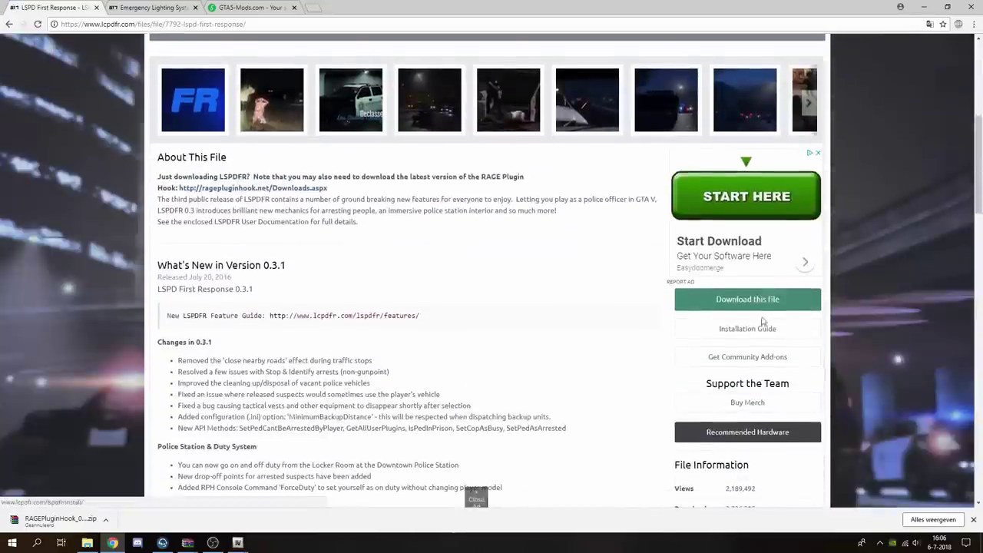
{"action": "left_click", "coordinate": [747, 300]}
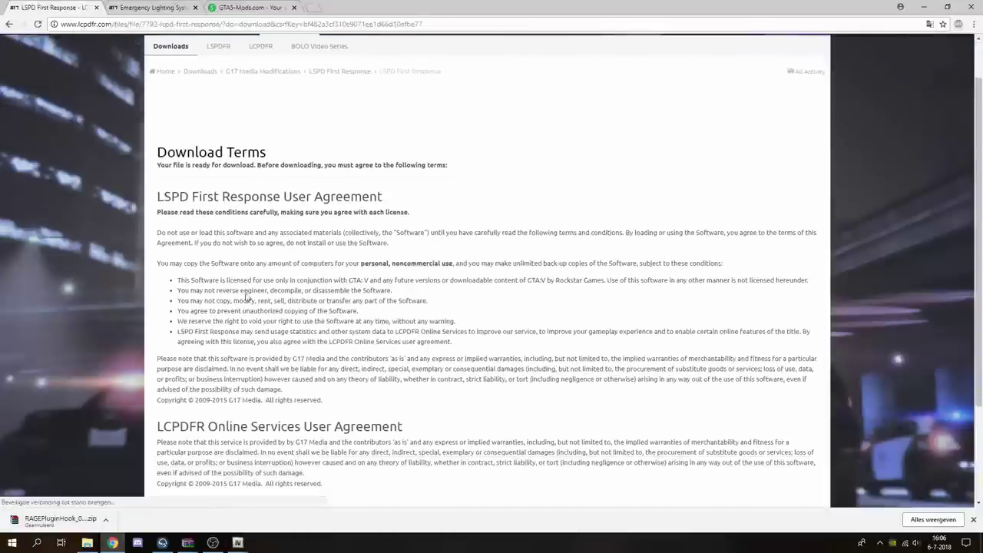
{"action": "scroll", "coordinate": [245, 298], "scroll_direction": "down", "scroll_amount": 3}
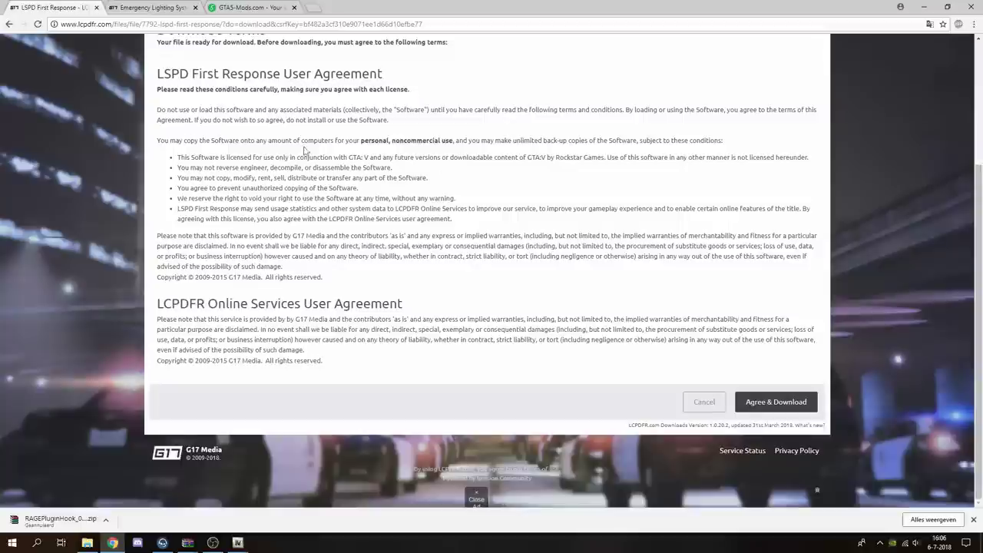
{"action": "left_click", "coordinate": [775, 401]}
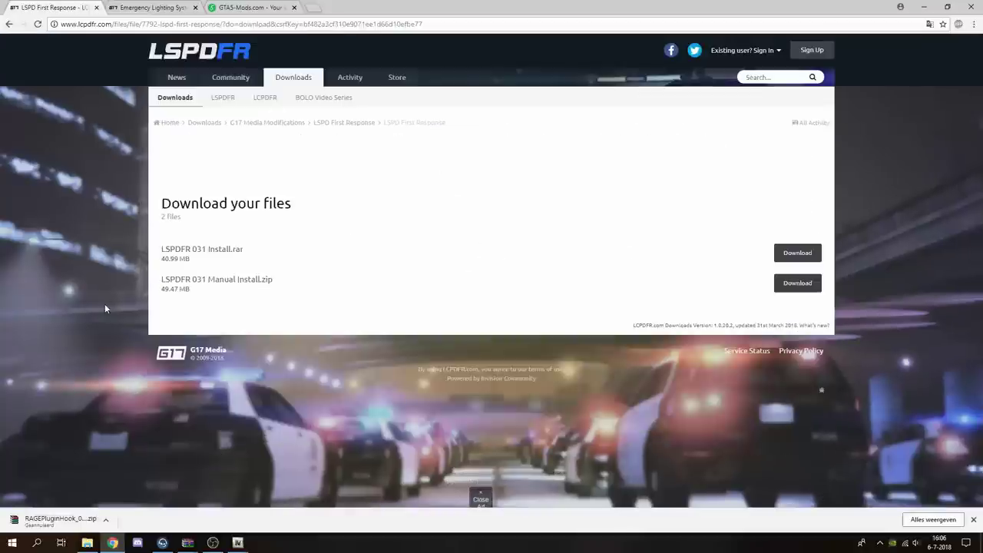
Choose LSPDFR 031 Manual Install.zip as the file to download
{"action": "left_click_drag", "start_coordinate": [267, 281], "coordinate": [162, 247]}
{"action": "left_click", "coordinate": [230, 283]}
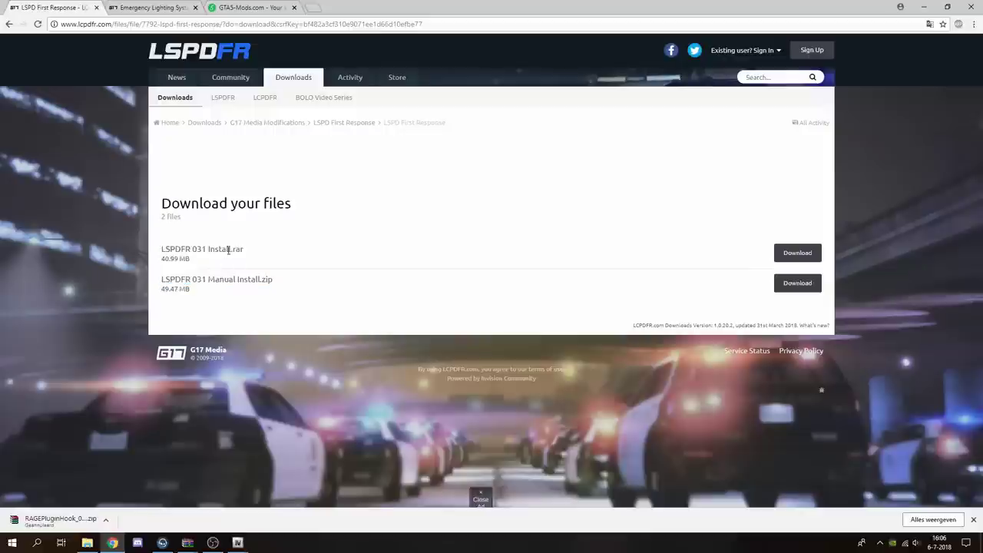
{"action": "mouse_move", "coordinate": [204, 280]}
{"action": "left_mouse_down"}
{"action": "mouse_move", "coordinate": [185, 281]}
{"action": "mouse_move", "coordinate": [205, 280]}
{"action": "mouse_move", "coordinate": [194, 282]}
{"action": "left_mouse_up"}
{"action": "left_click_drag", "start_coordinate": [193, 280], "coordinate": [193, 280]}
{"action": "left_click", "coordinate": [199, 279]}
{"action": "left_click", "coordinate": [808, 288]}
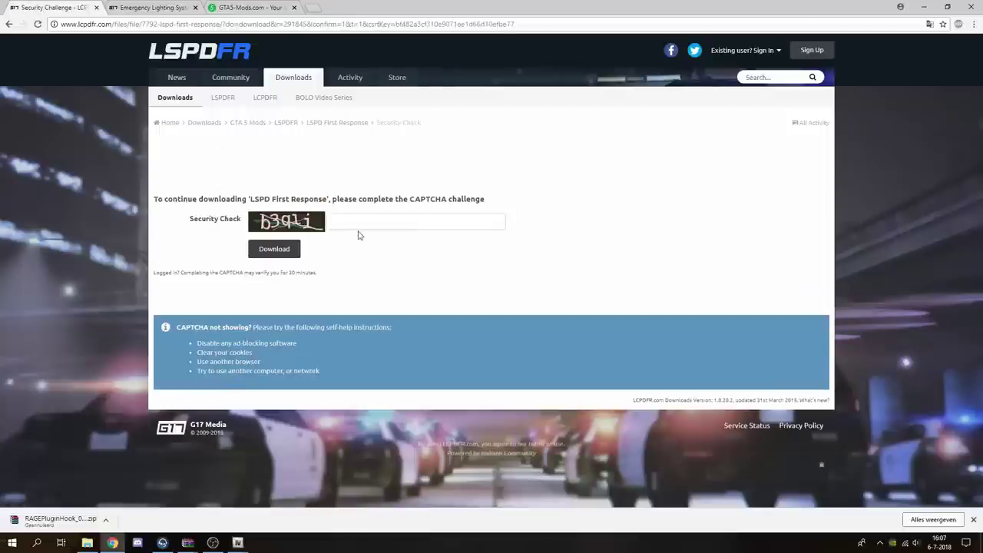
Enter the displayed CAPTCHA code in the security check, using the new code for the second attempt, to start the LSPD First Response download
{"action": "left_click", "coordinate": [377, 221]}
{"action": "type", "text": "b3qli"}
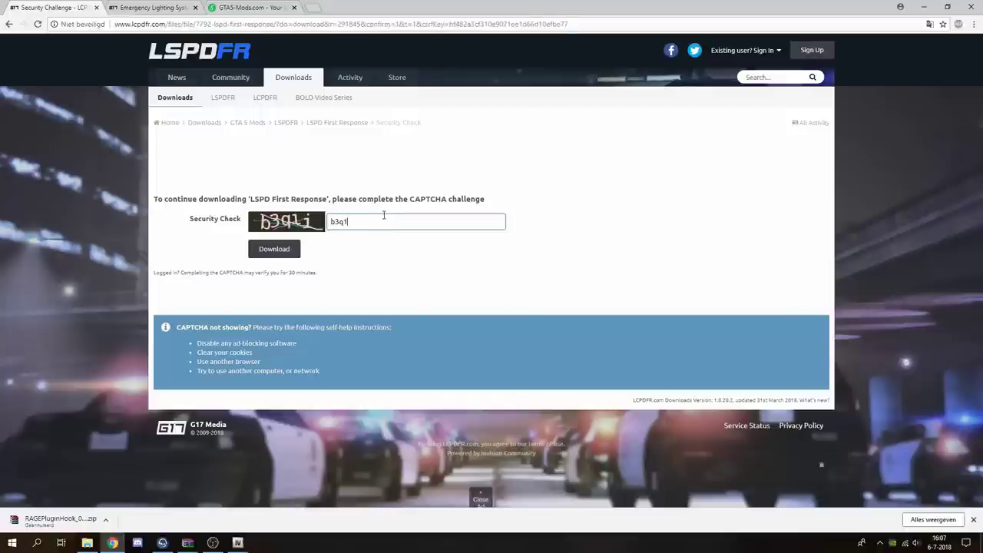
{"action": "type", "text": "3q1i"}
{"action": "left_click", "coordinate": [267, 253]}
{"action": "left_click", "coordinate": [381, 220]}
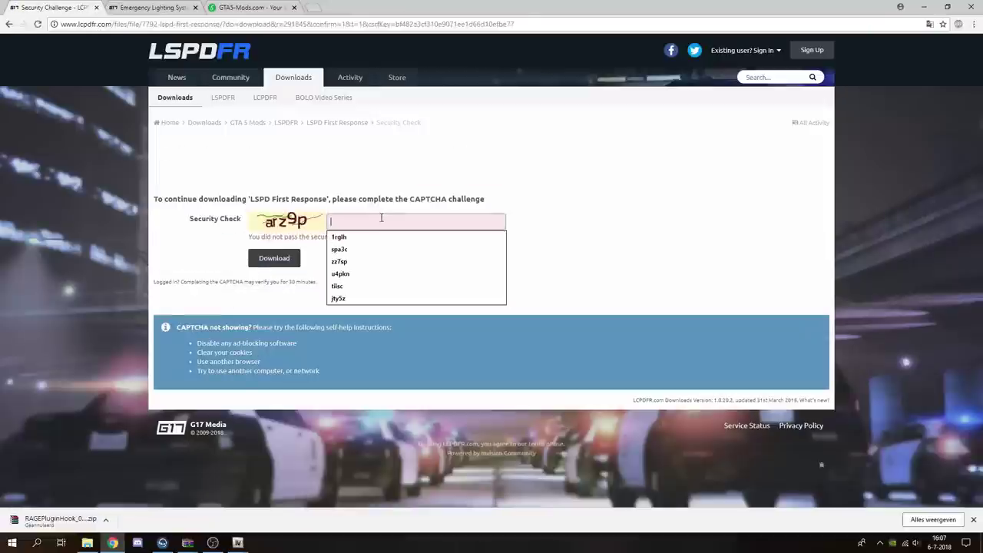
{"action": "type", "text": "arz9p"}
{"action": "key", "text": "Return"}
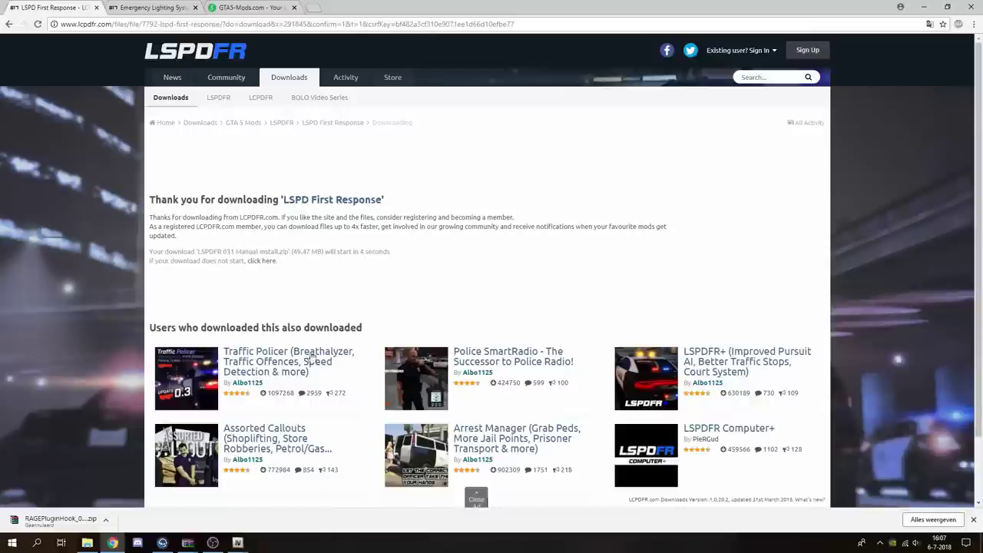
Cancel the LSPDFR 031 Manual Install.zip download and switch back to the gta fiveM folder in File Explorer
{"action": "left_click_drag", "start_coordinate": [353, 252], "coordinate": [379, 253]}
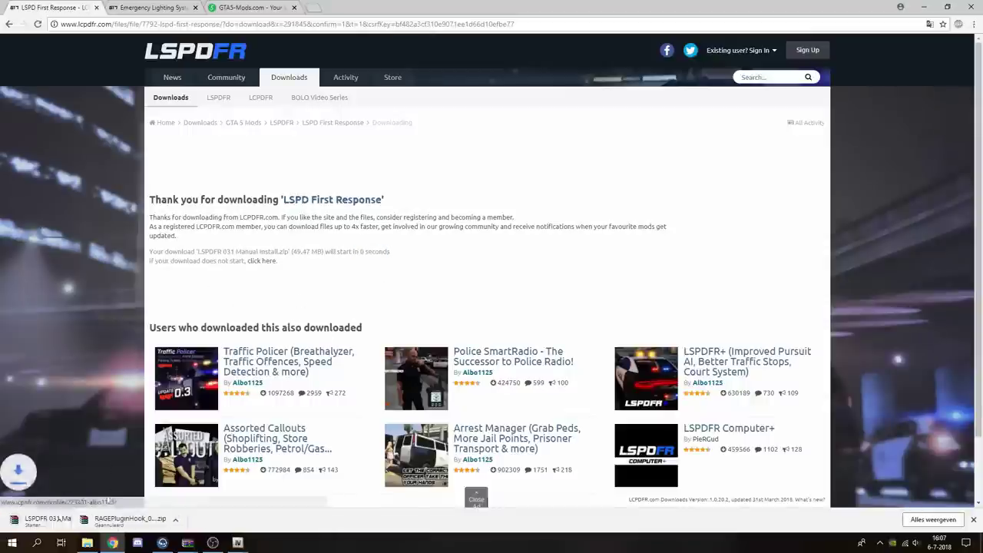
{"action": "left_click", "coordinate": [107, 519]}
{"action": "left_click", "coordinate": [127, 504]}
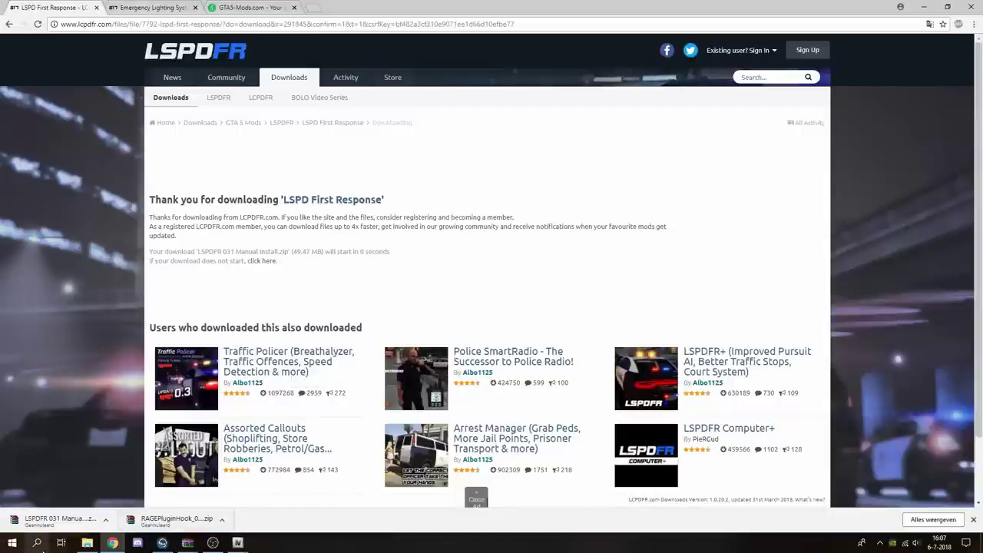
{"action": "left_click", "coordinate": [926, 6]}
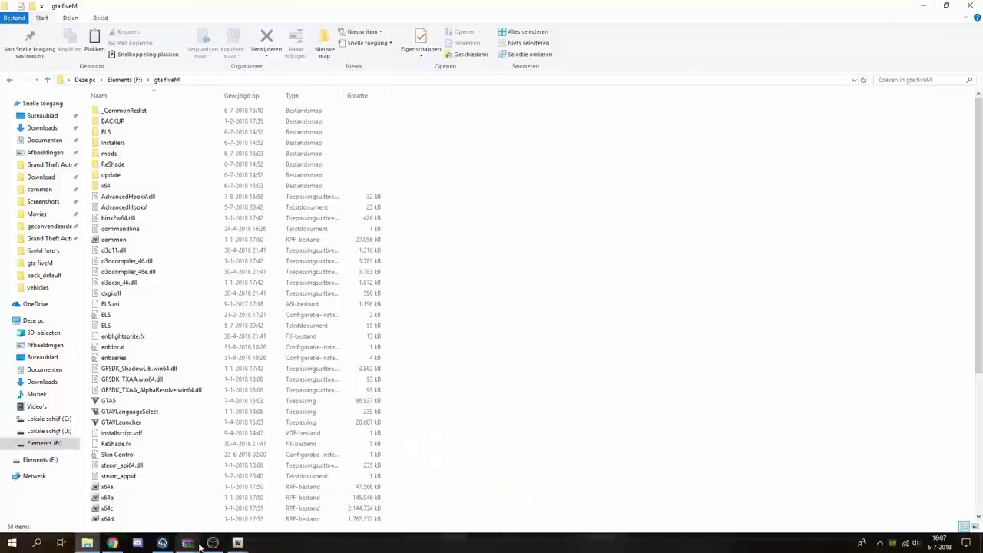
Copy all folders and files from LSPDFR 031 Manual Install.zip into the gta fiveM folder and close the archive
{"action": "mouse_move", "coordinate": [197, 546]}
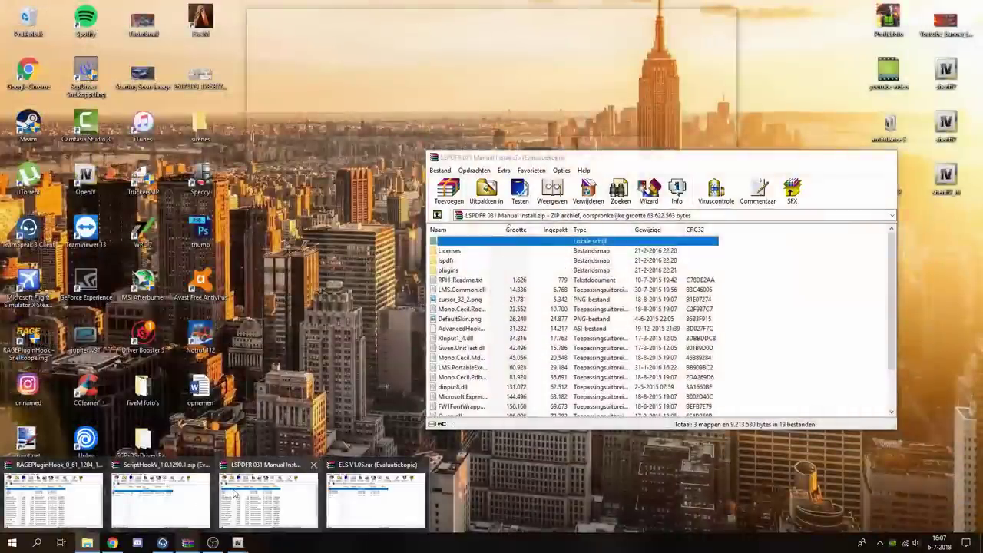
{"action": "left_click", "coordinate": [263, 463]}
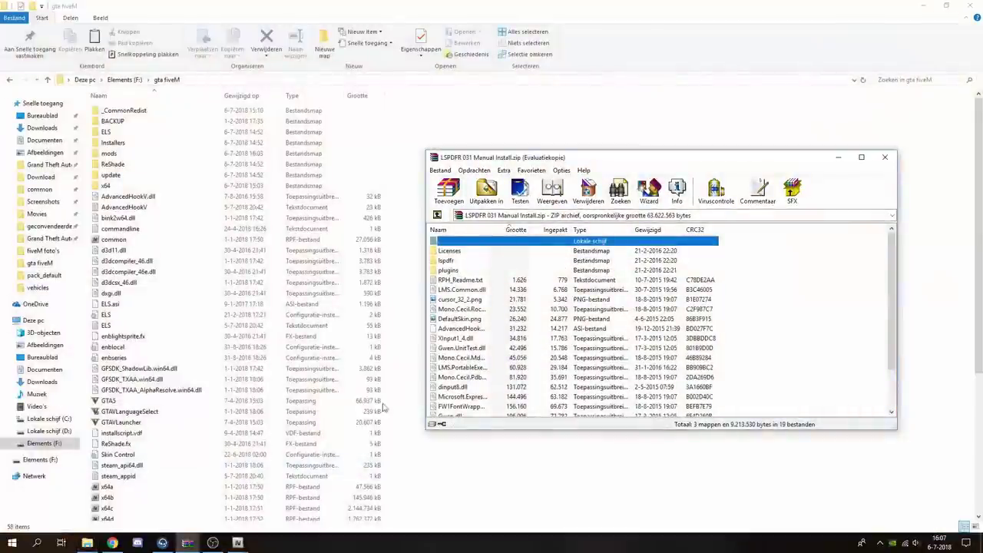
{"action": "scroll", "coordinate": [523, 285], "scroll_direction": "down", "scroll_amount": 2}
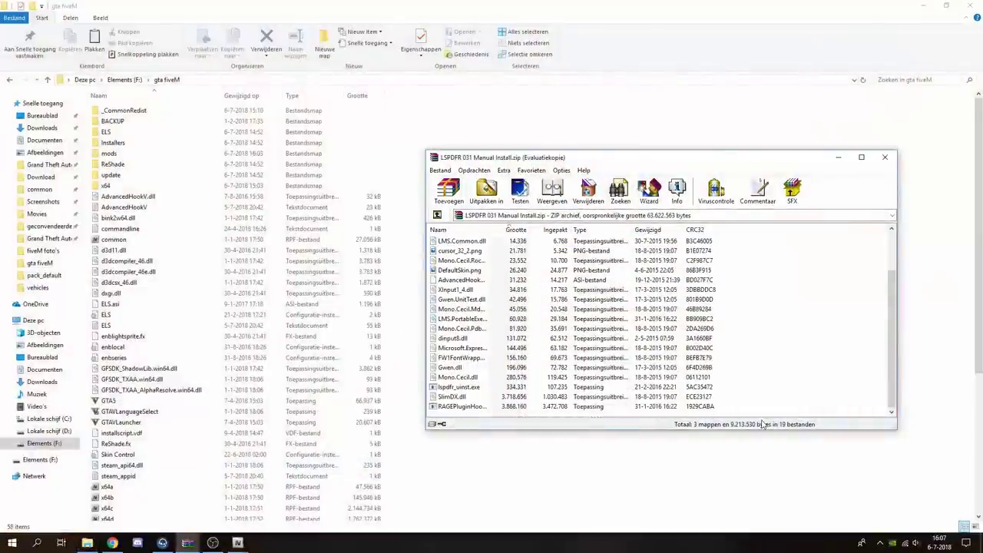
{"action": "left_click_drag", "start_coordinate": [729, 413], "coordinate": [458, 252]}
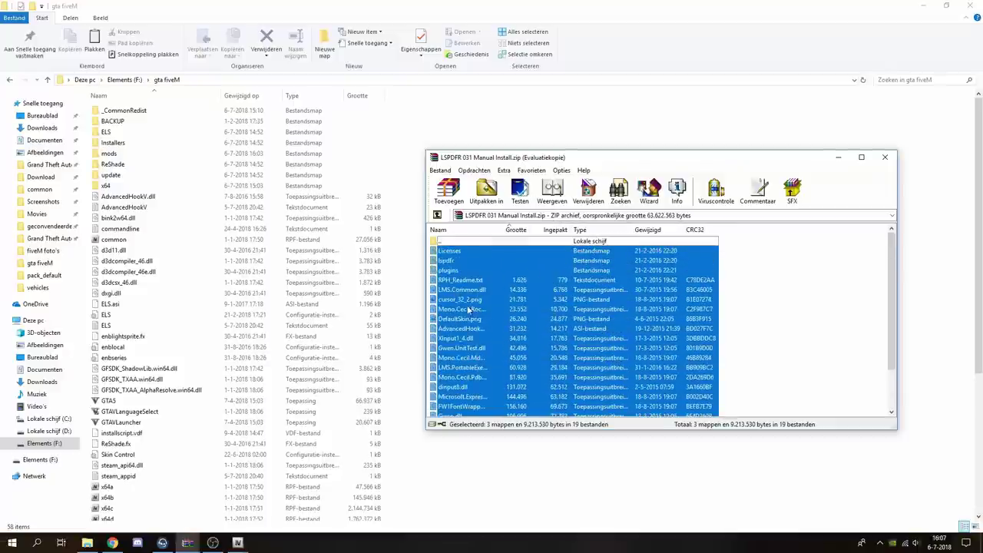
{"action": "left_click_drag", "start_coordinate": [501, 158], "coordinate": [662, 132]}
{"action": "left_click_drag", "start_coordinate": [640, 284], "coordinate": [440, 223]}
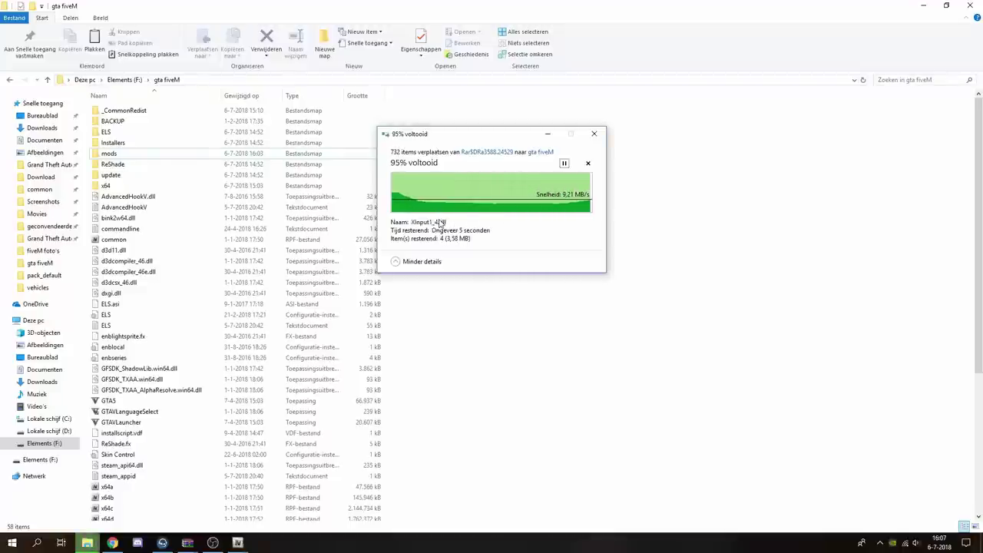
{"action": "left_click", "coordinate": [580, 308]}
{"action": "scroll", "coordinate": [581, 308], "scroll_direction": "down", "scroll_amount": 8}
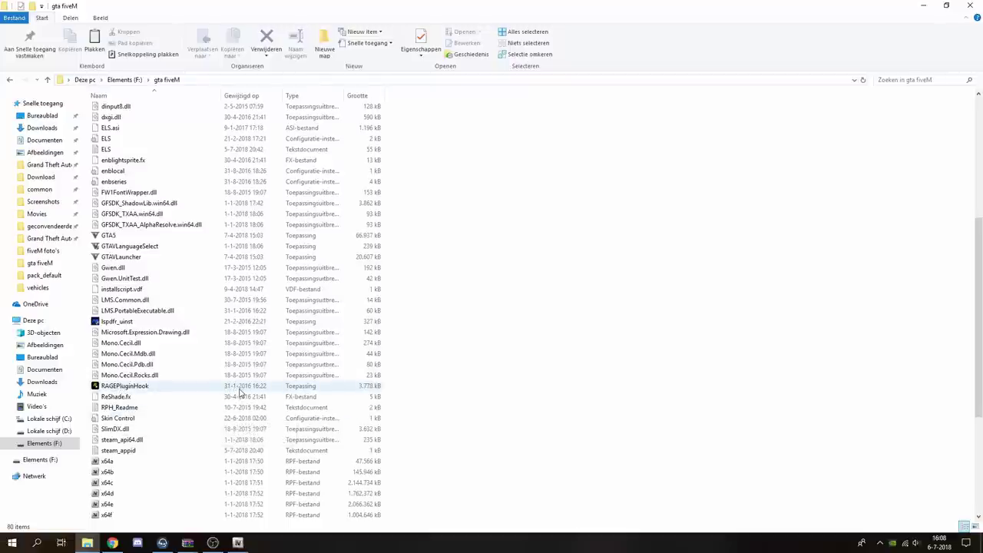
{"action": "scroll", "coordinate": [215, 373], "scroll_direction": "up", "scroll_amount": 1}
{"action": "scroll", "coordinate": [236, 359], "scroll_direction": "up", "scroll_amount": 7}
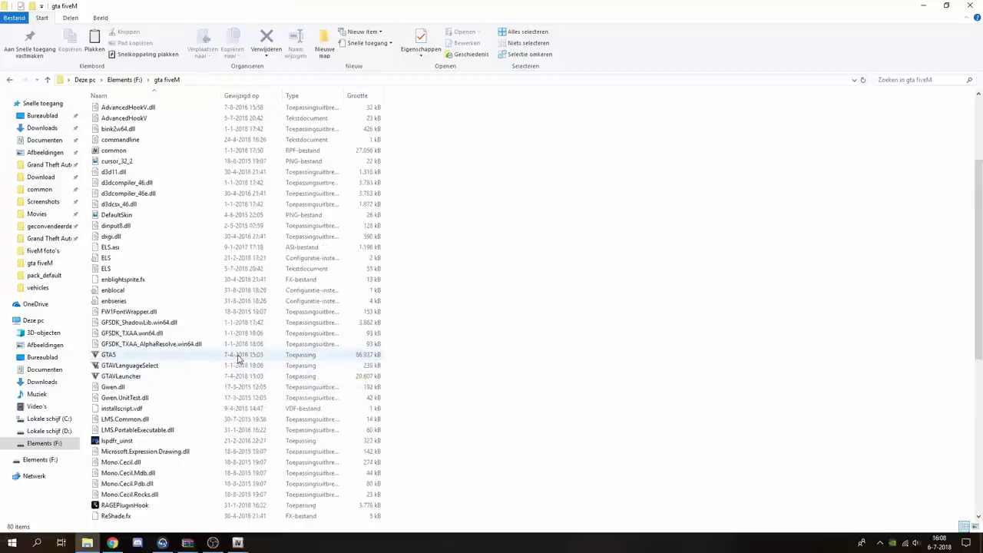
{"action": "mouse_move", "coordinate": [188, 543]}
{"action": "mouse_move", "coordinate": [317, 468]}
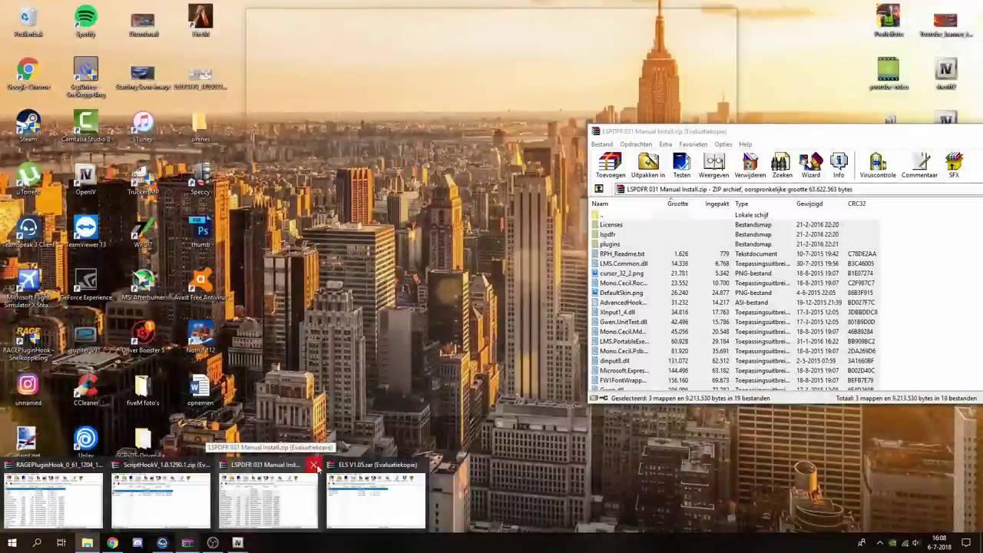
{"action": "left_click", "coordinate": [315, 465]}
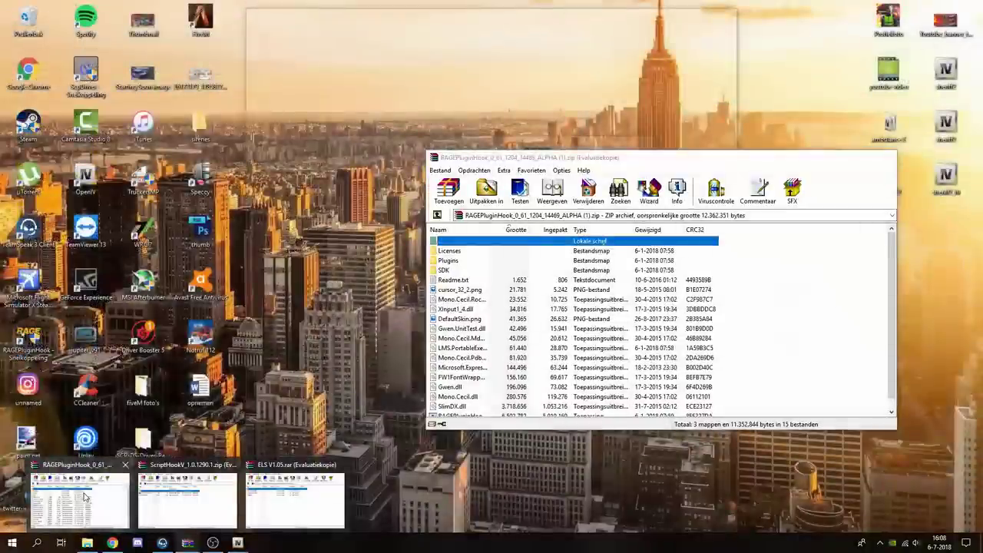
Copy everything from the RAGEPluginHook_0_61_1204_14469_ALPHA (1).zip archive into the gta fiveM folder, replacing the existing files
{"action": "left_click", "coordinate": [84, 497]}
{"action": "left_click", "coordinate": [766, 328]}
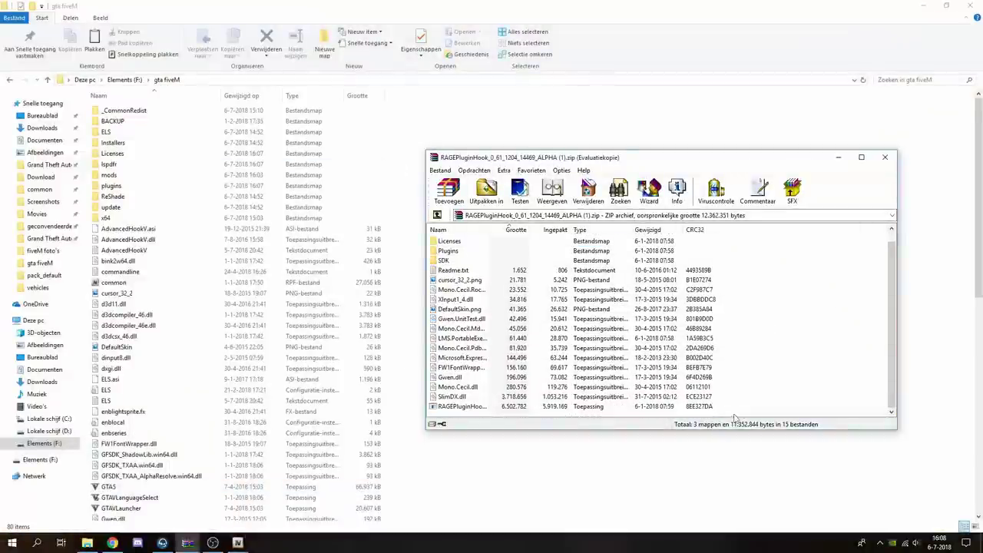
{"action": "left_click_drag", "start_coordinate": [727, 412], "coordinate": [510, 250]}
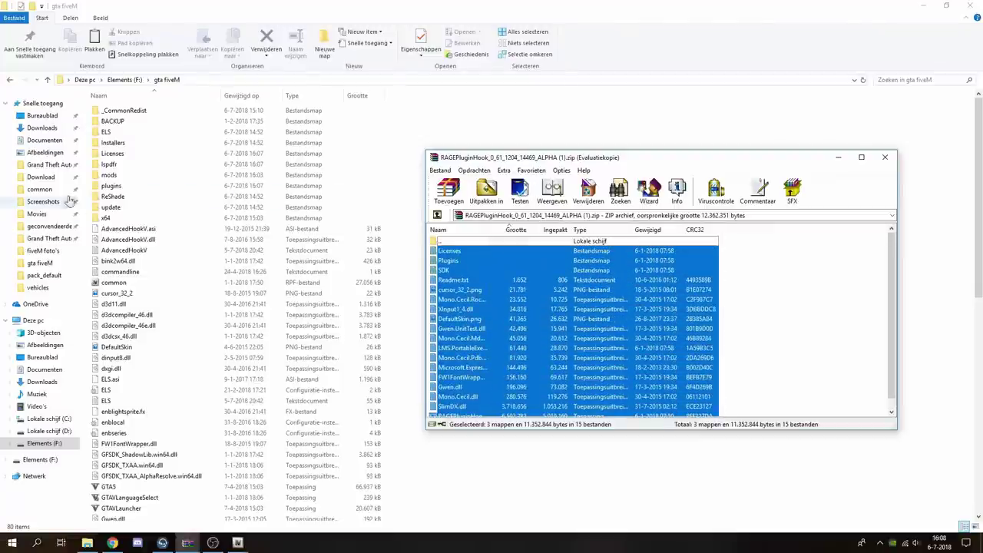
{"action": "left_click_drag", "start_coordinate": [514, 351], "coordinate": [408, 312]}
{"action": "left_click", "coordinate": [427, 190]}
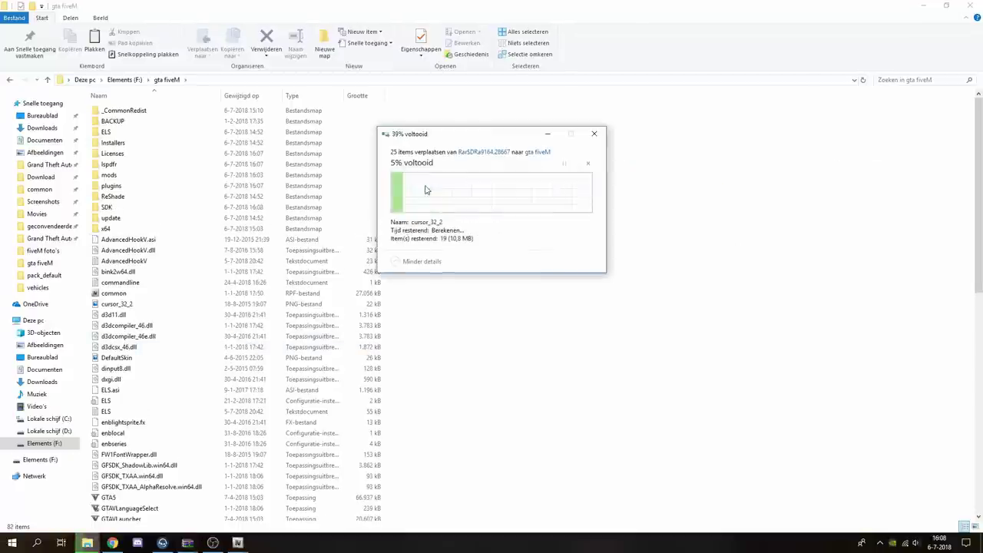
{"action": "scroll", "coordinate": [467, 308], "scroll_direction": "down", "scroll_amount": 11}
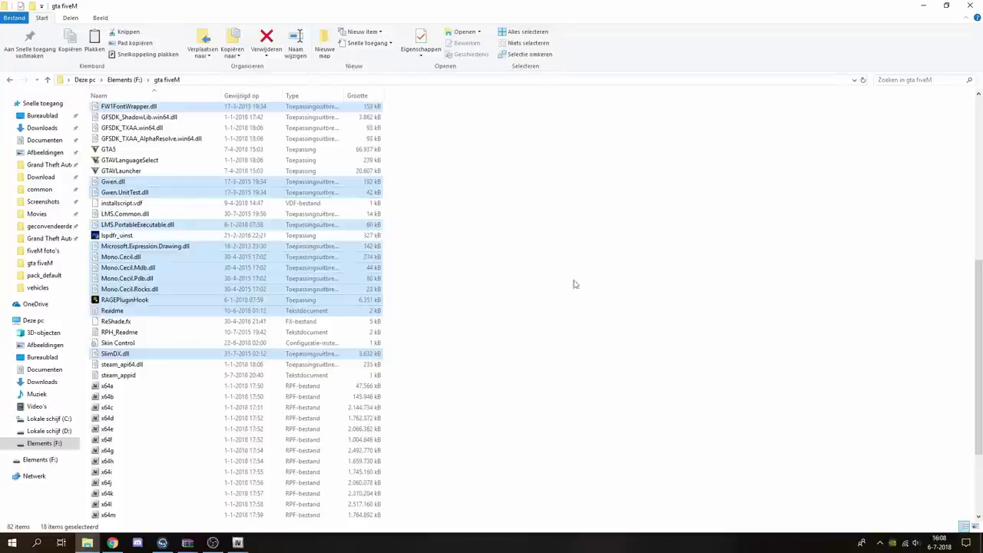
{"action": "scroll", "coordinate": [337, 298], "scroll_direction": "up", "scroll_amount": 11}
{"action": "left_click", "coordinate": [591, 306]}
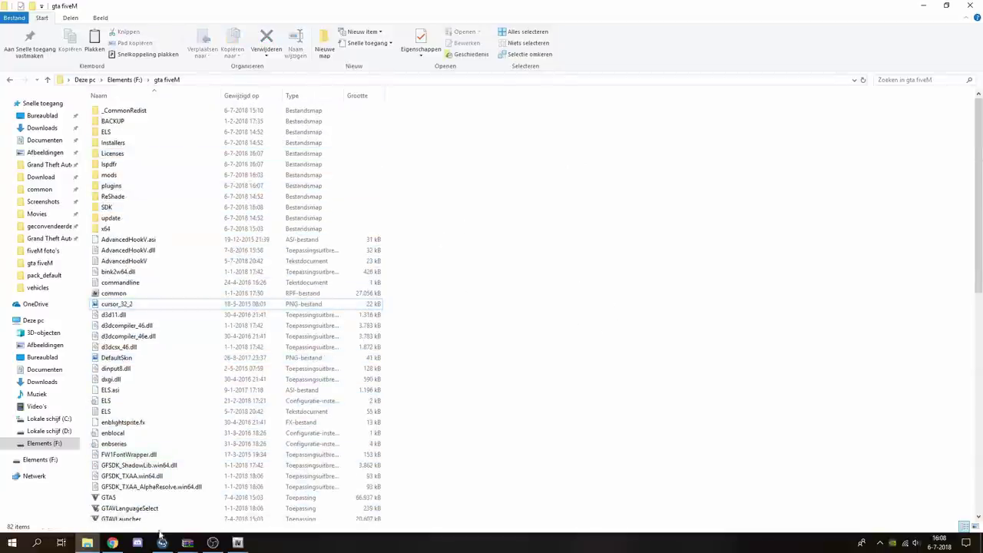
Copy the three files in the bin folder of ScriptHookV_1.0.1290.1.zip into the gta fiveM folder, replacing dinput8.dll
{"action": "mouse_move", "coordinate": [187, 542]}
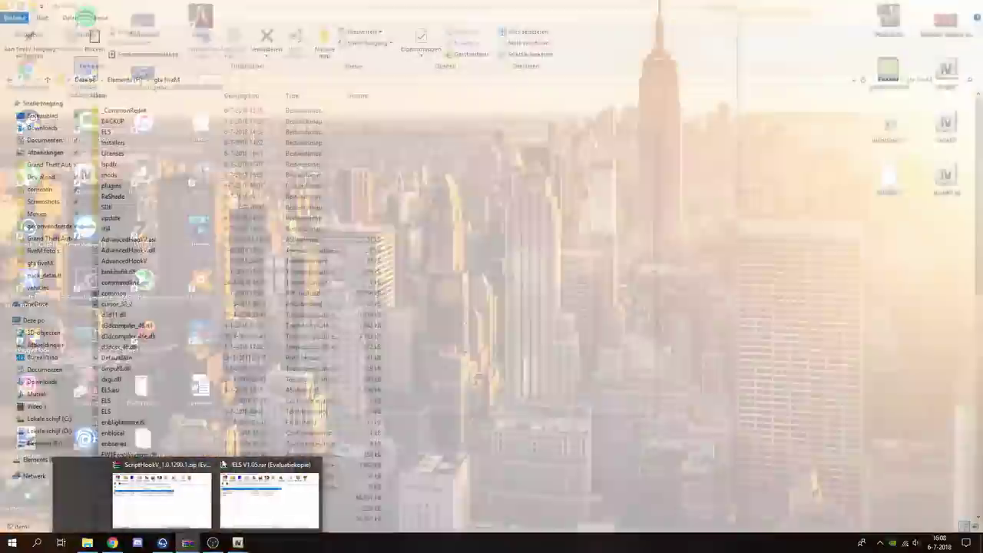
{"action": "left_click", "coordinate": [161, 500]}
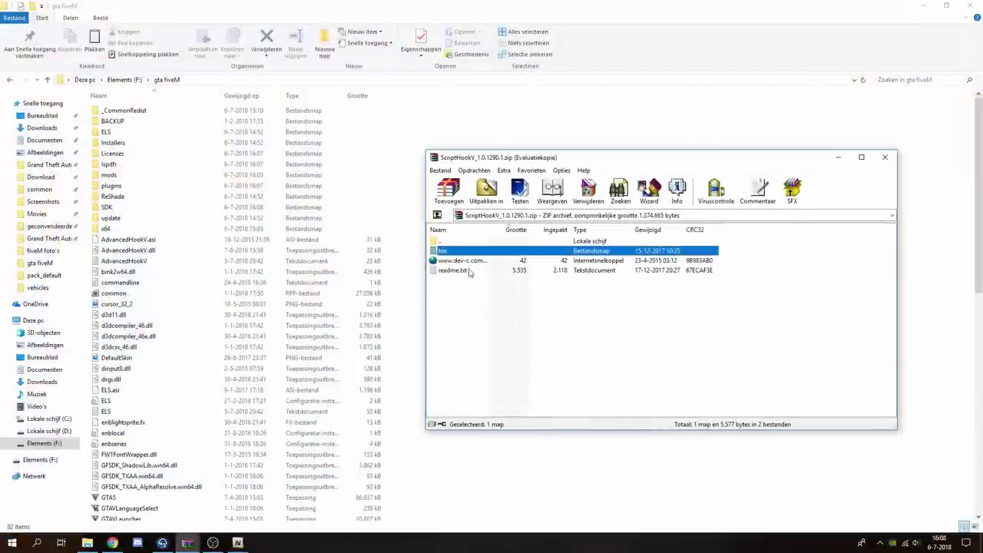
{"action": "left_click", "coordinate": [494, 309]}
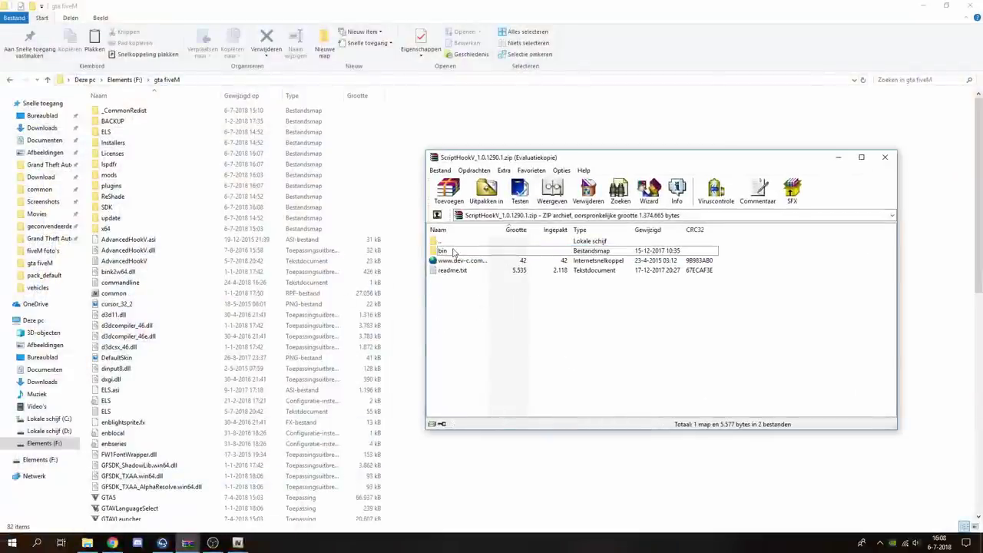
{"action": "double_click", "coordinate": [443, 251]}
{"action": "left_click_drag", "start_coordinate": [465, 273], "coordinate": [439, 250]}
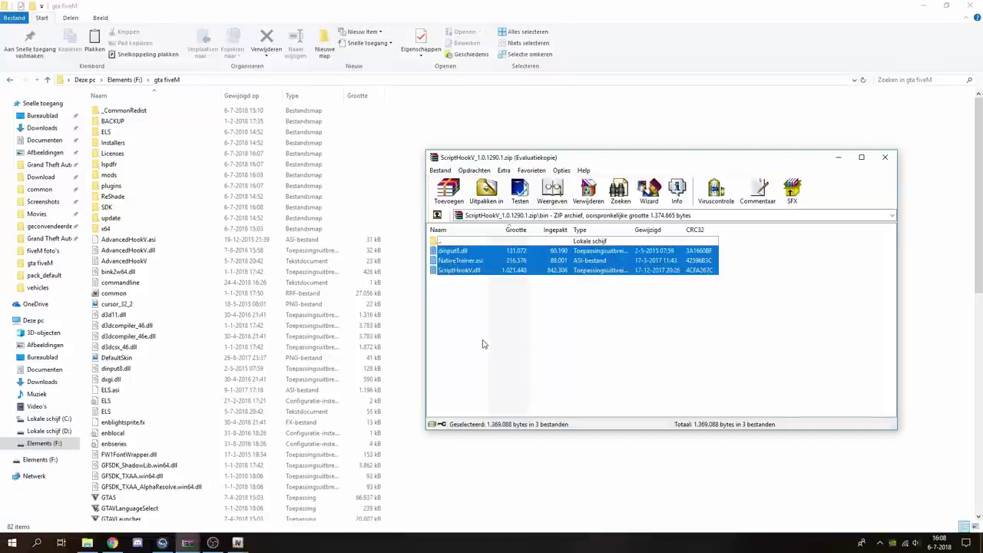
{"action": "left_click_drag", "start_coordinate": [452, 252], "coordinate": [408, 279]}
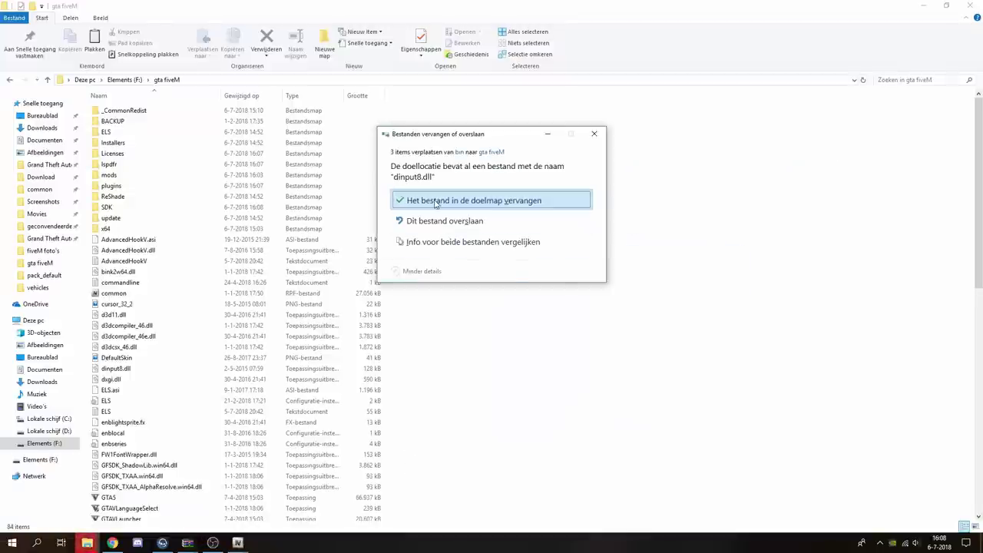
{"action": "left_click", "coordinate": [413, 199]}
Delete NativeTrainer.asi from the gta fiveM folder and close the ScriptHookV archive
{"action": "scroll", "coordinate": [333, 395], "scroll_direction": "down", "scroll_amount": 15}
{"action": "scroll", "coordinate": [307, 394], "scroll_direction": "up", "scroll_amount": 5}
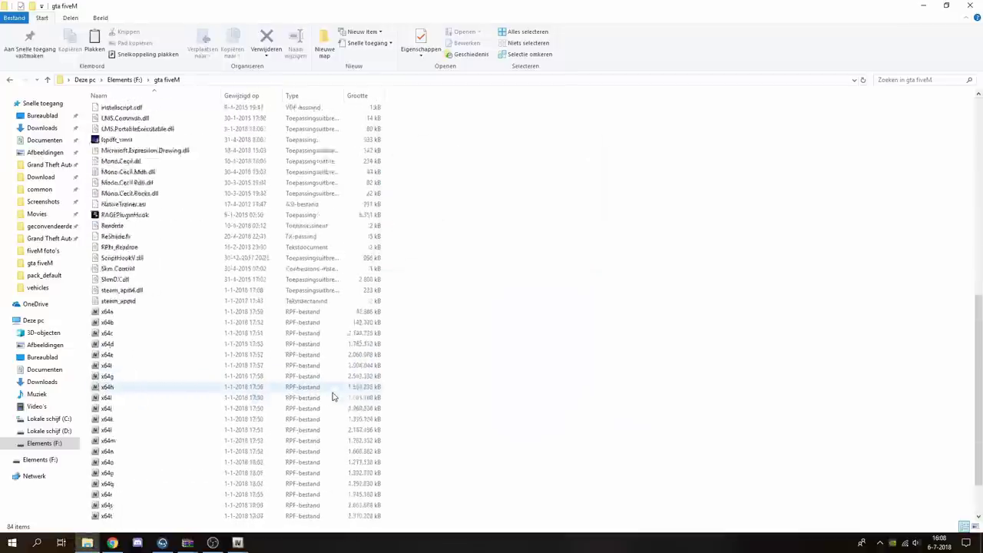
{"action": "left_click", "coordinate": [103, 303]}
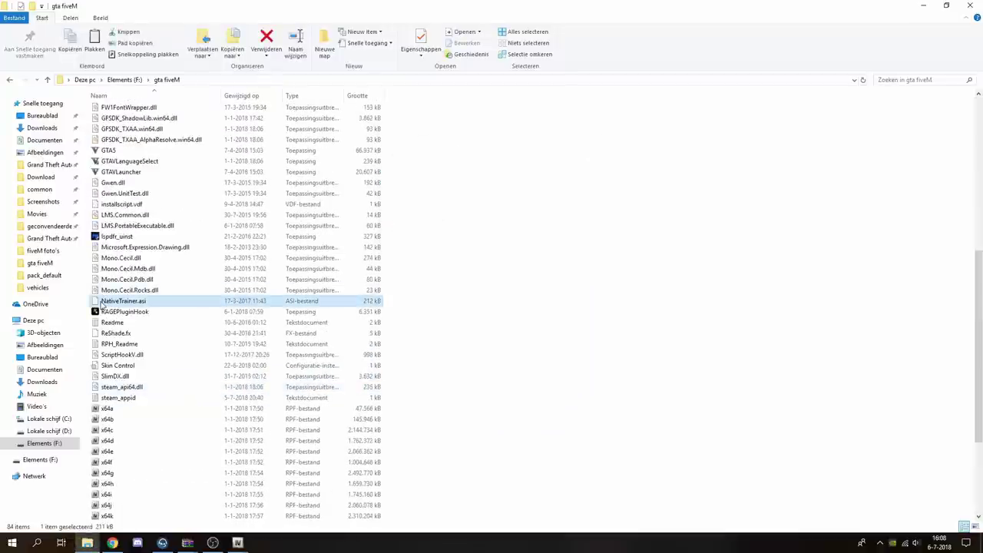
{"action": "key", "text": "Delete"}
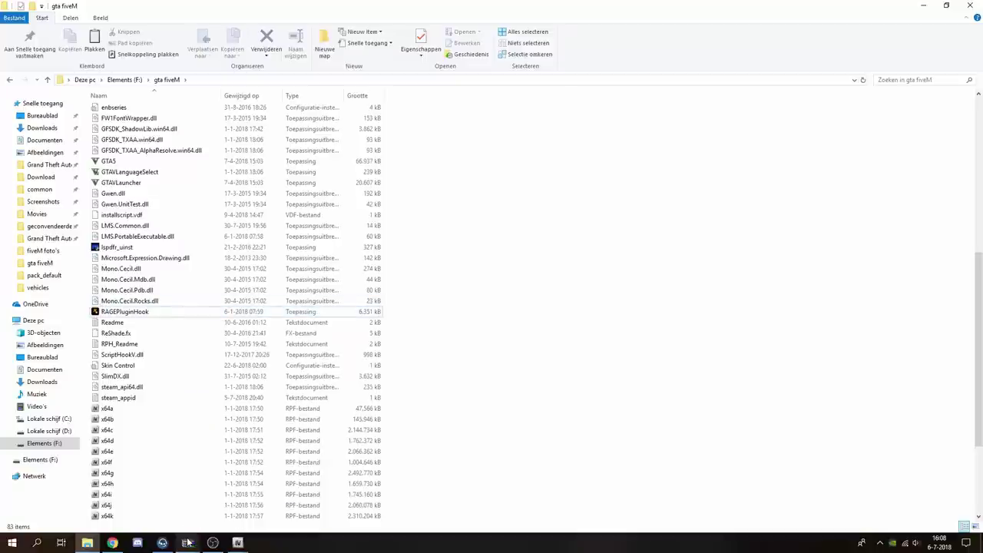
{"action": "mouse_move", "coordinate": [187, 543]}
{"action": "mouse_move", "coordinate": [143, 495]}
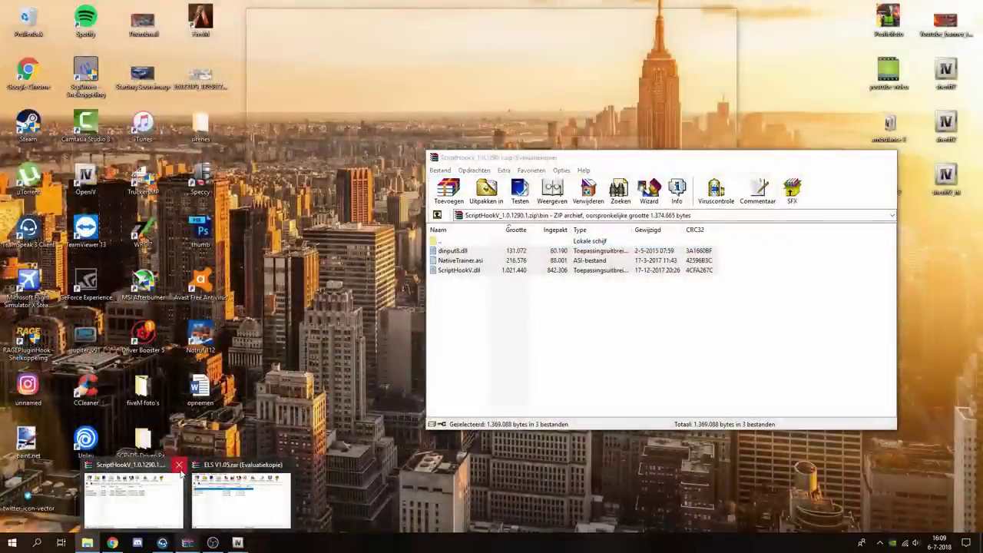
{"action": "left_click", "coordinate": [168, 480]}
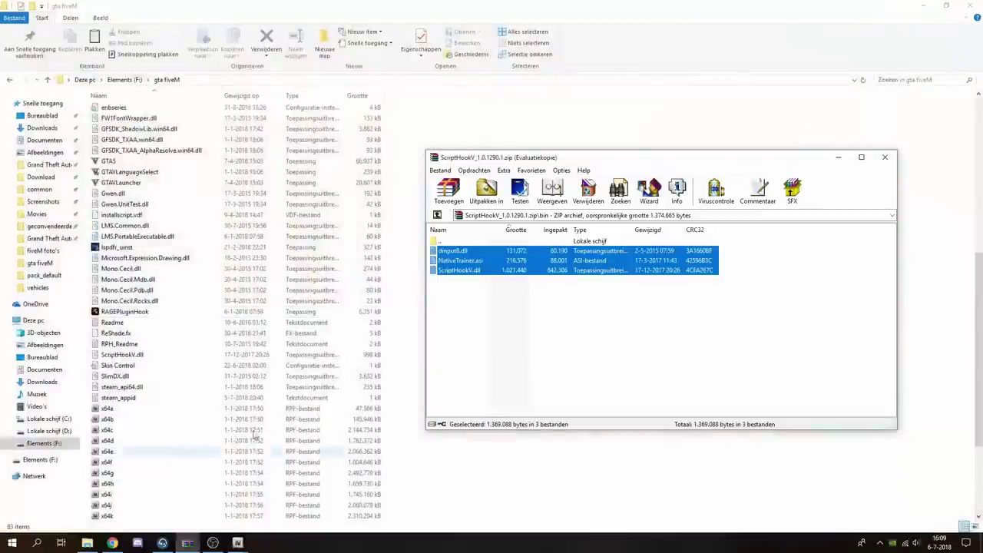
{"action": "left_click", "coordinate": [891, 156]}
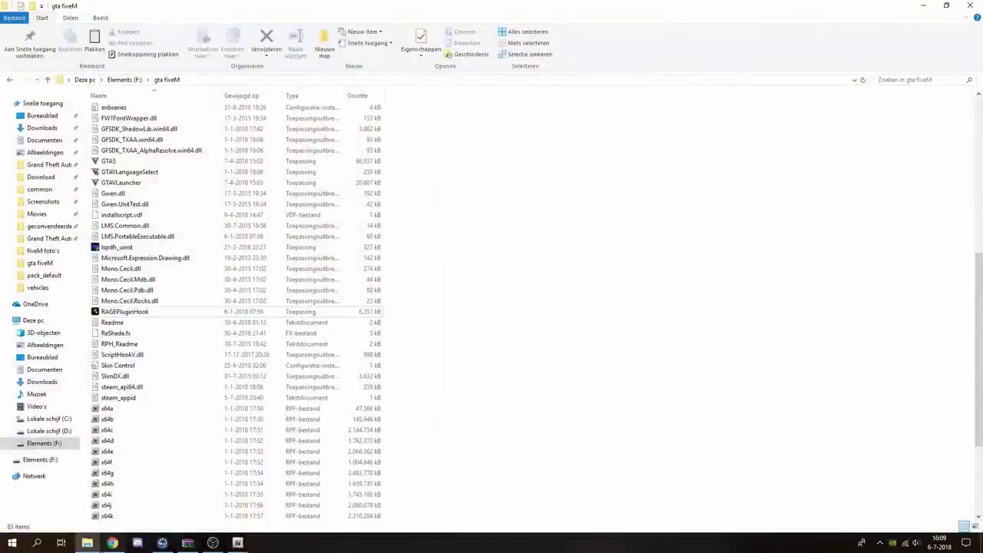
Switch to Chrome, search GTA5-Mods.com for "trainer" and open the Simple Trainer for GTA V 7.5 page
{"action": "left_click", "coordinate": [112, 543]}
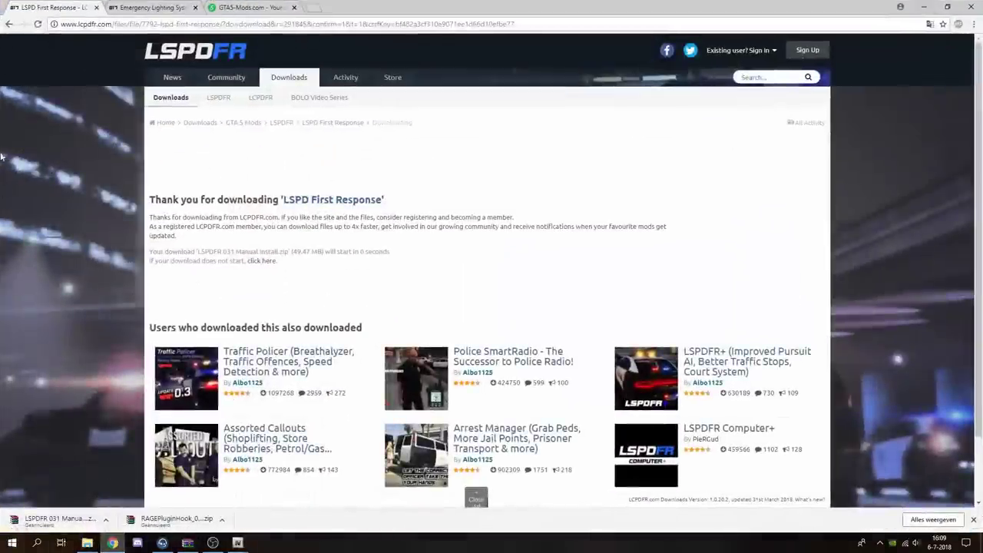
{"action": "left_click", "coordinate": [233, 7]}
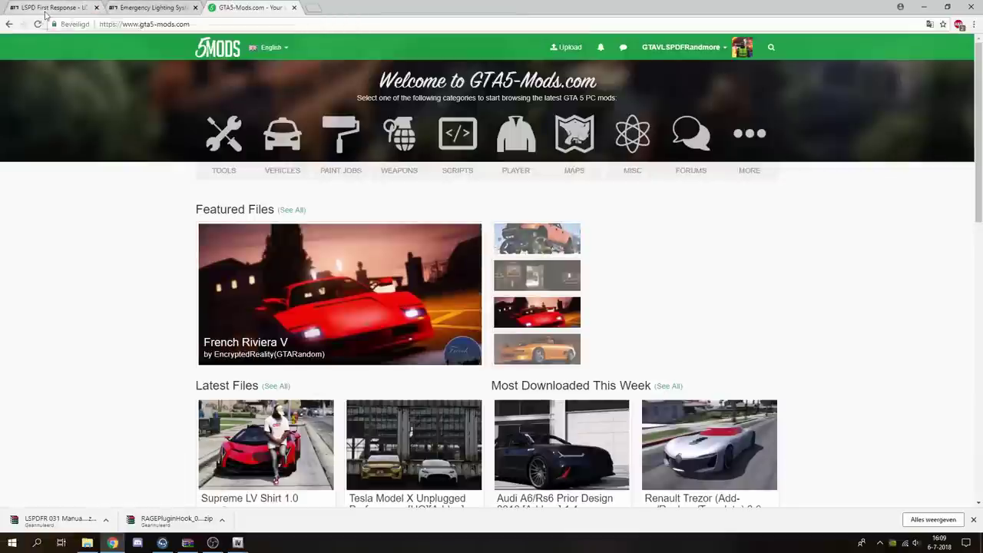
{"action": "left_click", "coordinate": [772, 46]}
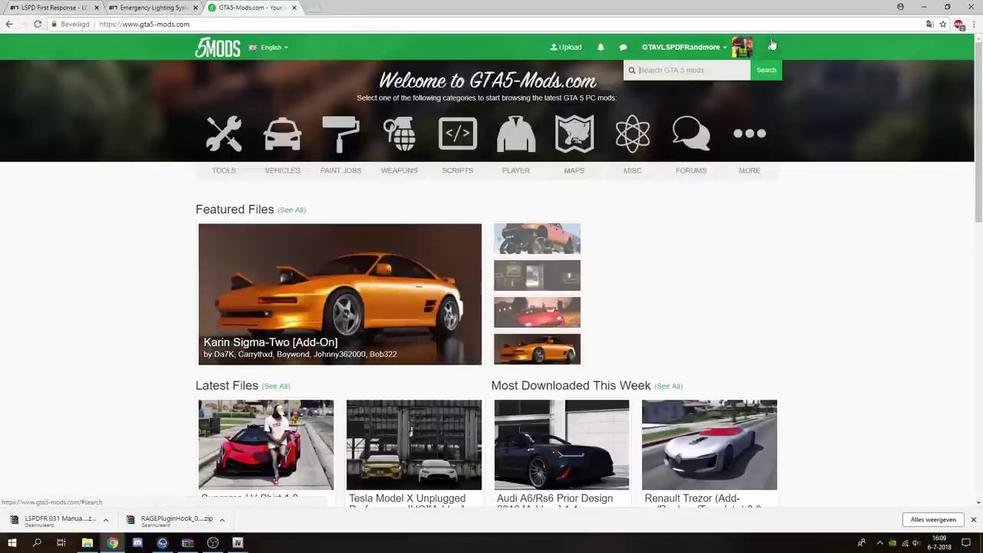
{"action": "type", "text": "trainer"}
{"action": "key", "text": "Return"}
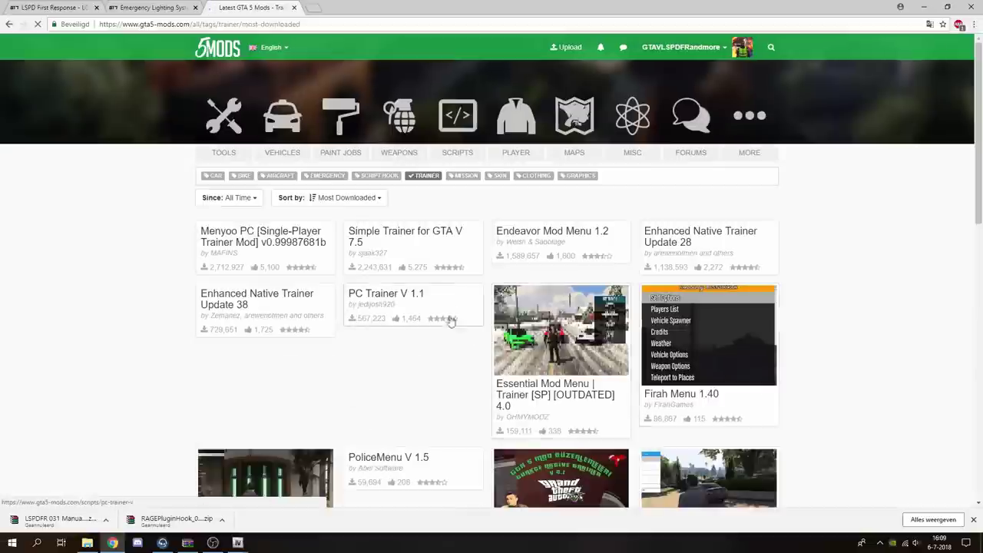
{"action": "left_click", "coordinate": [409, 295]}
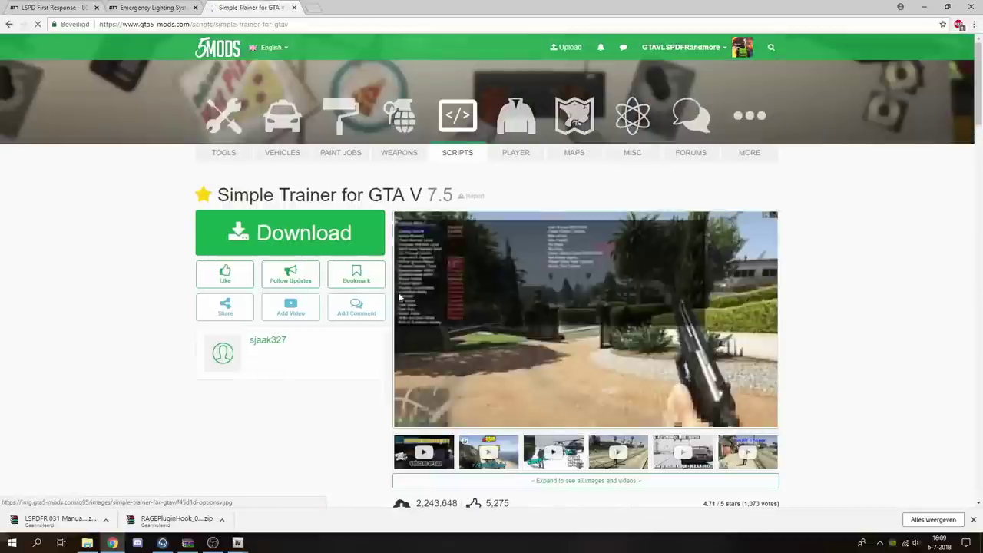
View the options menu screenshot of Simple Trainer for GTA V, close it and start the trainer's download
{"action": "scroll", "coordinate": [398, 297], "scroll_direction": "down", "scroll_amount": 2}
{"action": "left_click", "coordinate": [419, 231]}
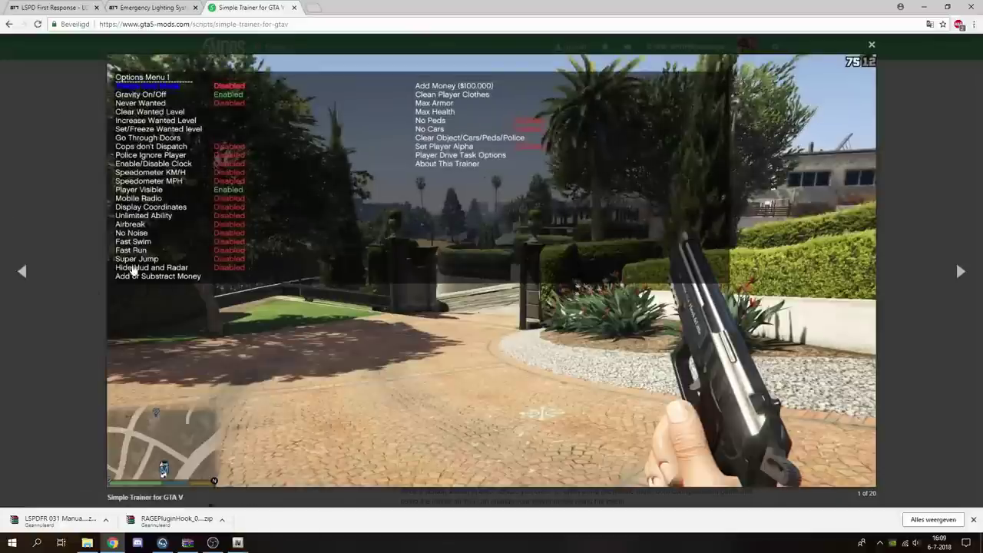
{"action": "left_click", "coordinate": [905, 232]}
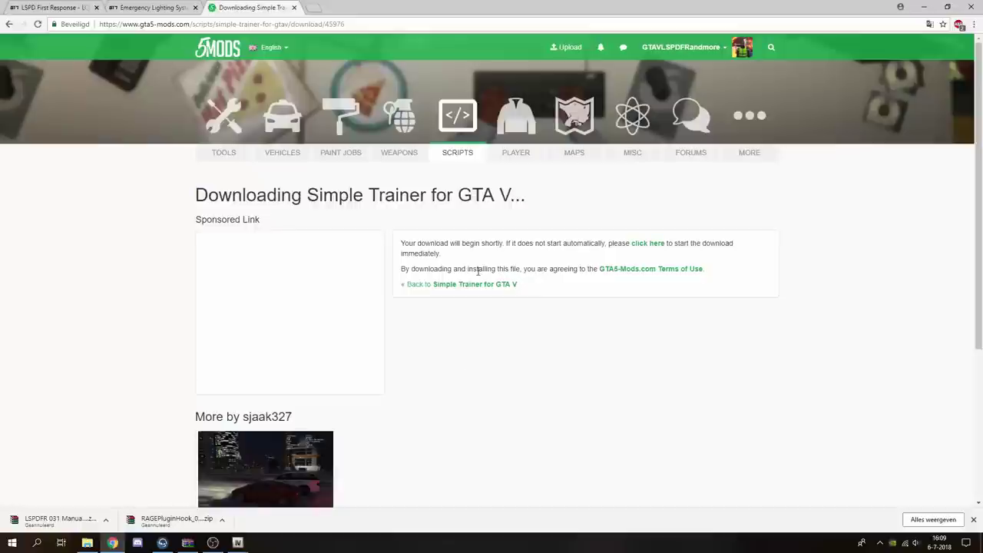
Cancel the Simple Trainer for GTA V download and start it again from its download page
{"action": "left_click", "coordinate": [94, 520]}
{"action": "left_click", "coordinate": [131, 502]}
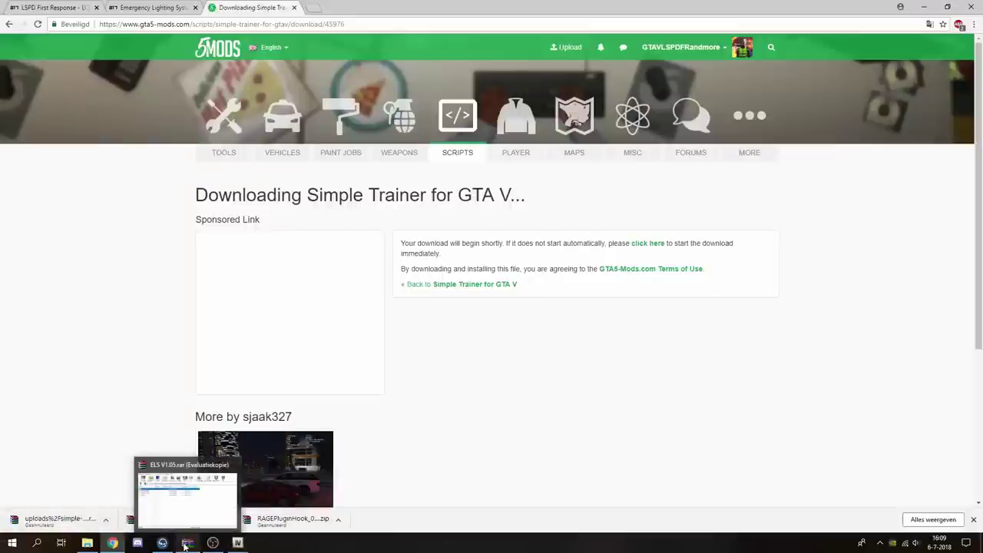
{"action": "left_click", "coordinate": [108, 520]}
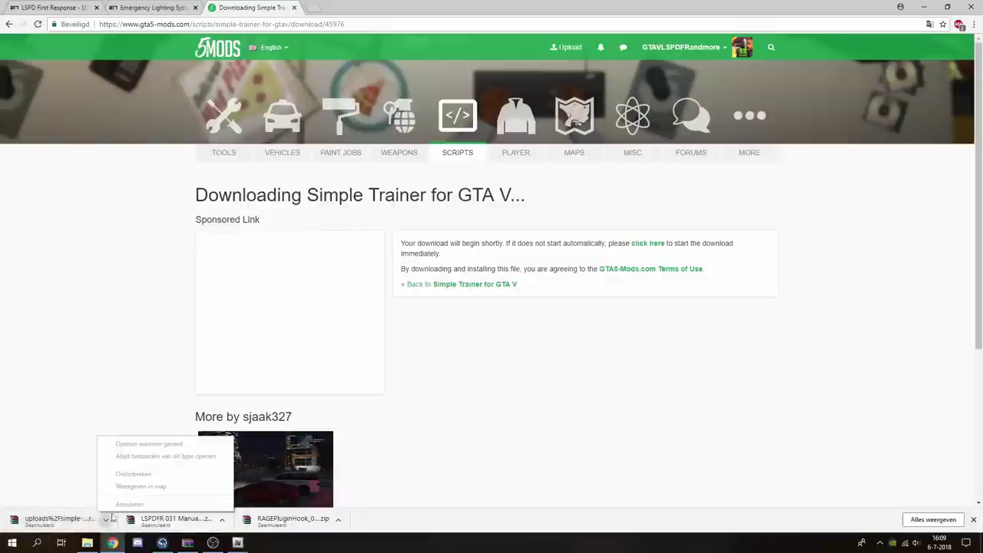
{"action": "left_click", "coordinate": [413, 393]}
{"action": "left_click", "coordinate": [647, 243]}
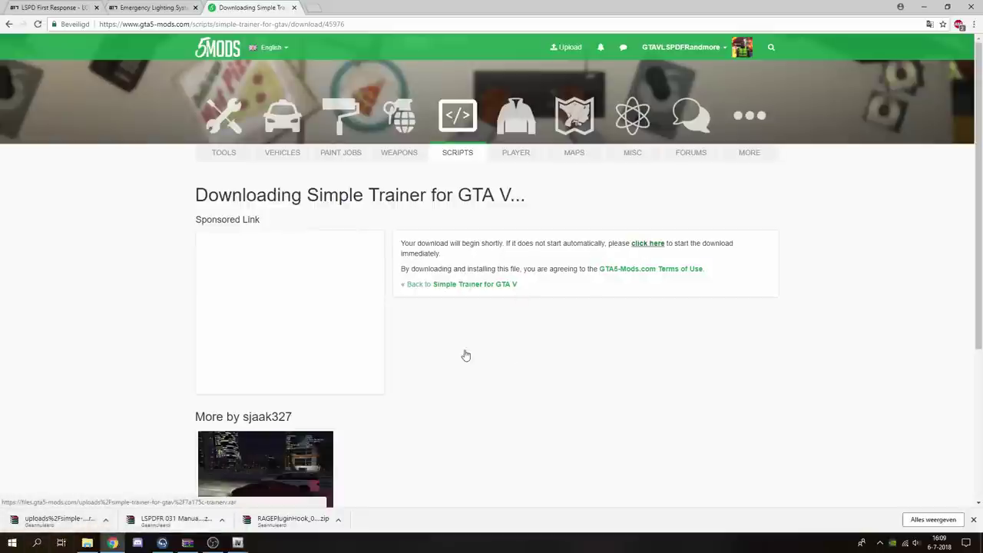
Open the downloaded Simple Trainer archive and copy trainerv.ini and TrainerV.asi into the gta fiveM folder
{"action": "left_click", "coordinate": [84, 516]}
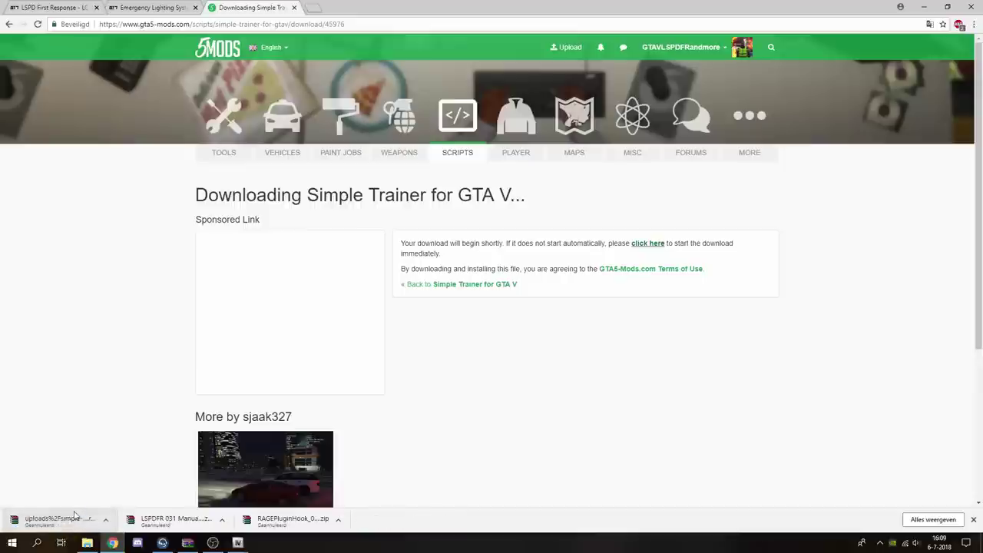
{"action": "left_click", "coordinate": [491, 412]}
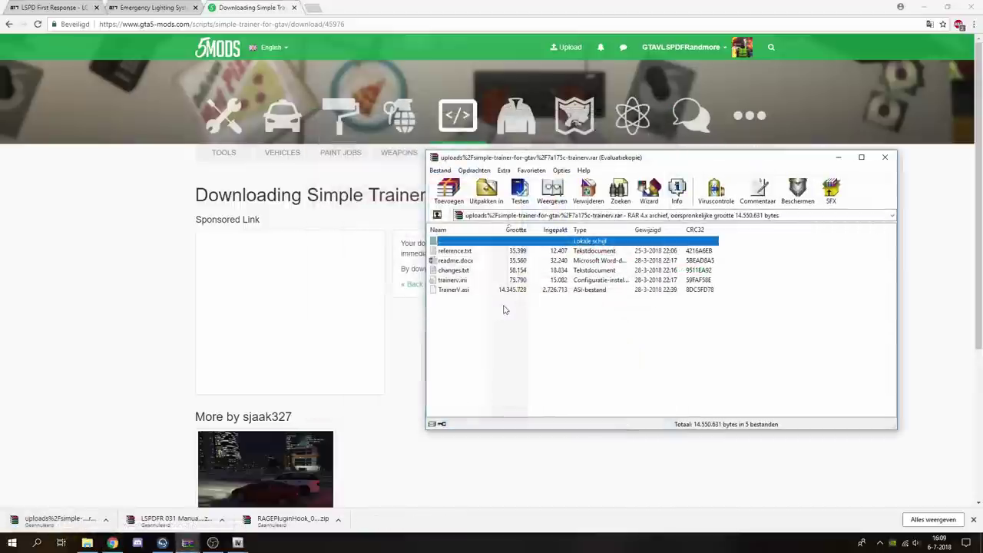
{"action": "left_click", "coordinate": [924, 7]}
{"action": "left_click_drag", "start_coordinate": [484, 325], "coordinate": [450, 302]}
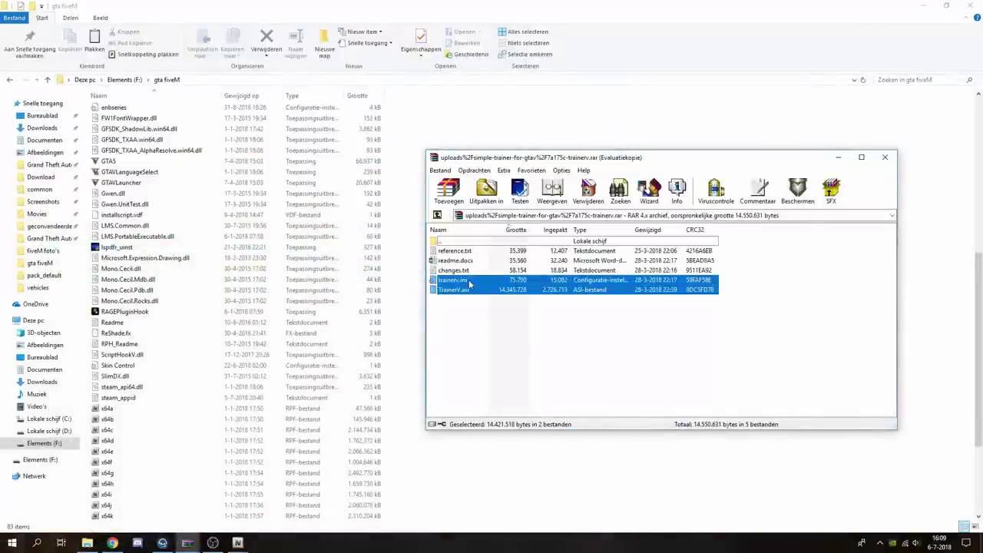
{"action": "left_click_drag", "start_coordinate": [475, 288], "coordinate": [414, 289]}
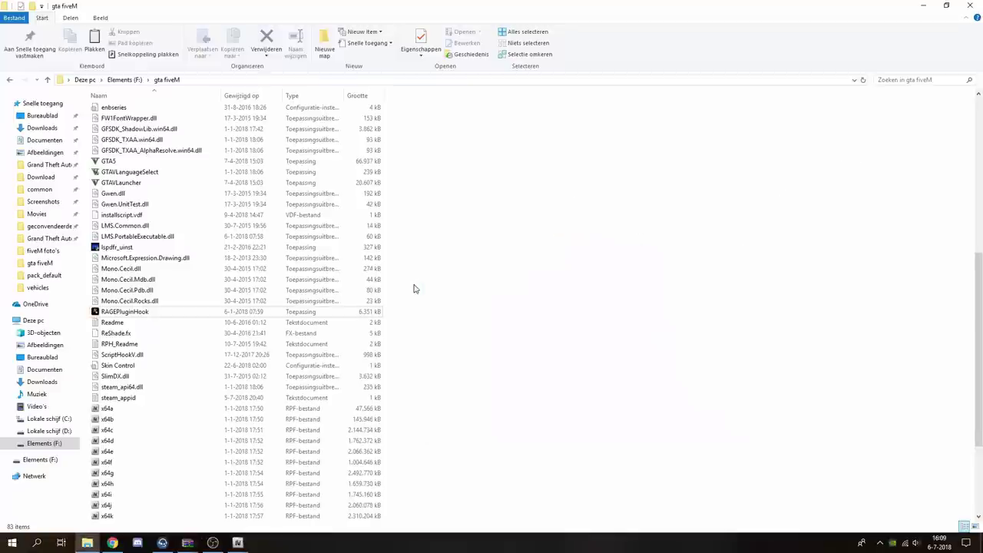
{"action": "left_click", "coordinate": [433, 293]}
Open the trainerv configuration file, check the default key for entering the trainer menu, and close the file
{"action": "double_click", "coordinate": [114, 257]}
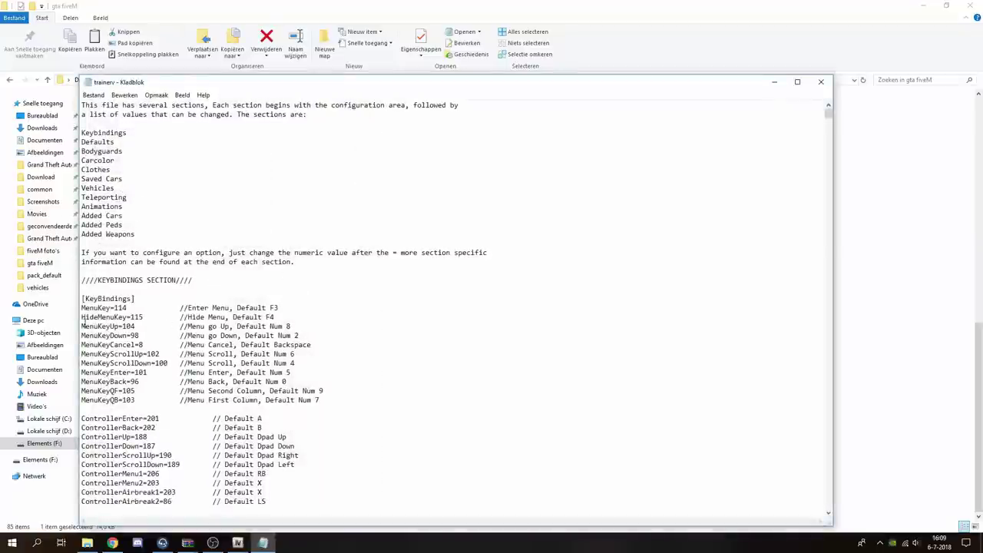
{"action": "left_click_drag", "start_coordinate": [288, 308], "coordinate": [266, 308]}
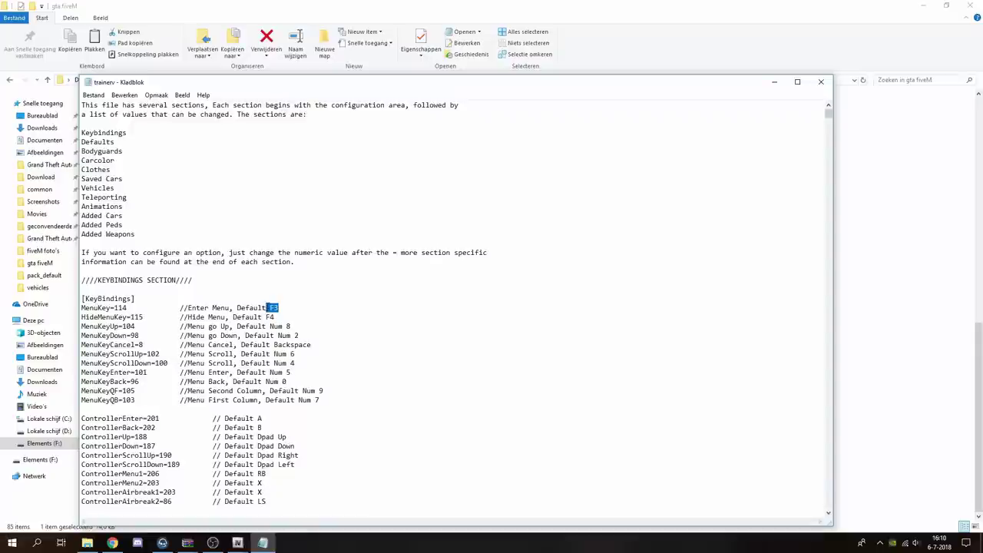
{"action": "left_click", "coordinate": [821, 81]}
{"action": "left_click", "coordinate": [511, 325]}
{"action": "scroll", "coordinate": [507, 337], "scroll_direction": "up", "scroll_amount": 7}
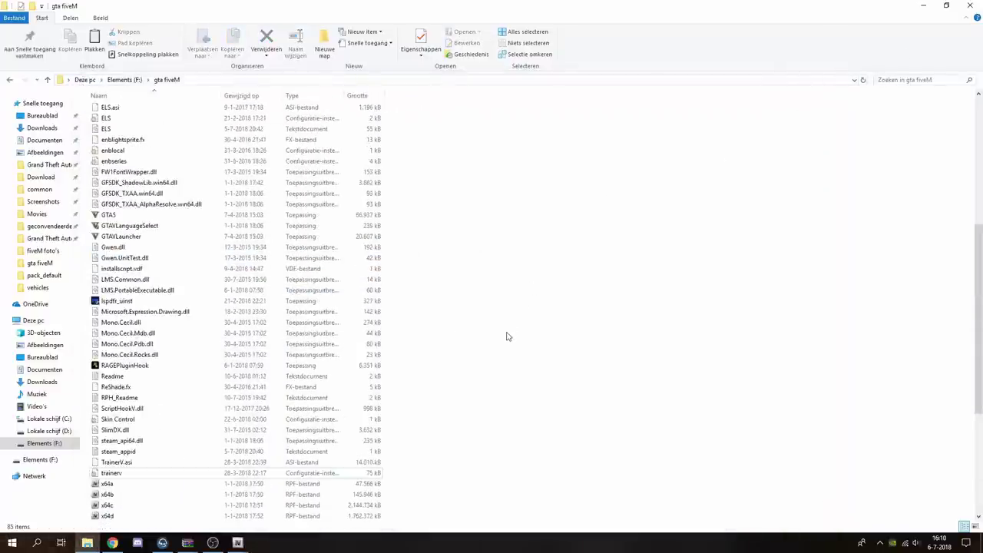
{"action": "scroll", "coordinate": [507, 337], "scroll_direction": "up", "scroll_amount": 9}
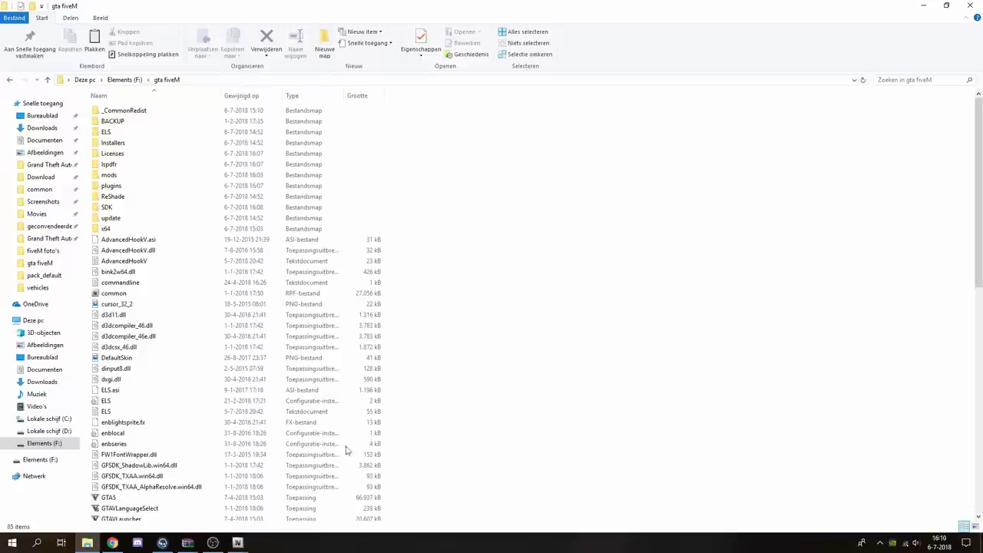
Switch to OpenIV, close its ASI Manager dialog and return to the gta fiveM folder
{"action": "mouse_move", "coordinate": [238, 542]}
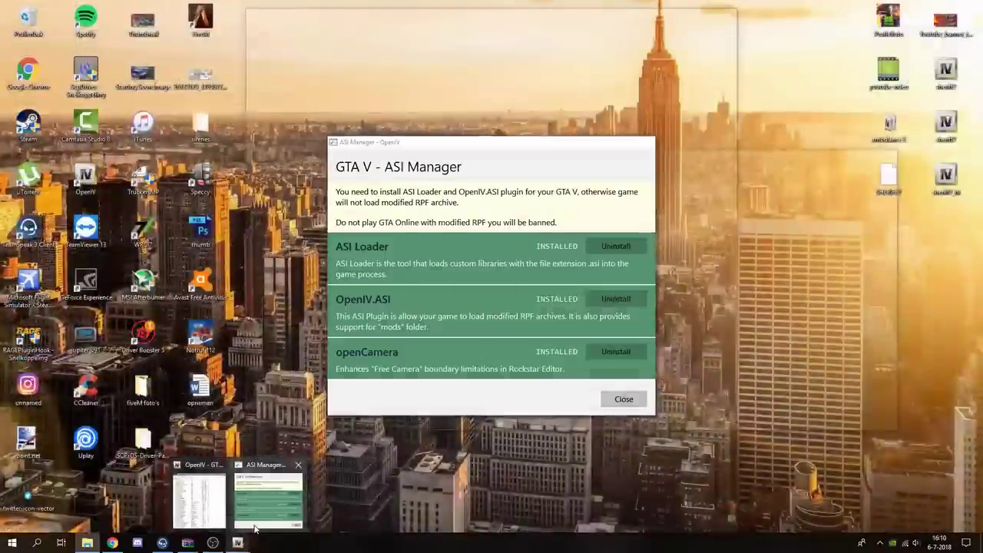
{"action": "left_click", "coordinate": [256, 528]}
{"action": "key", "text": "Escape"}
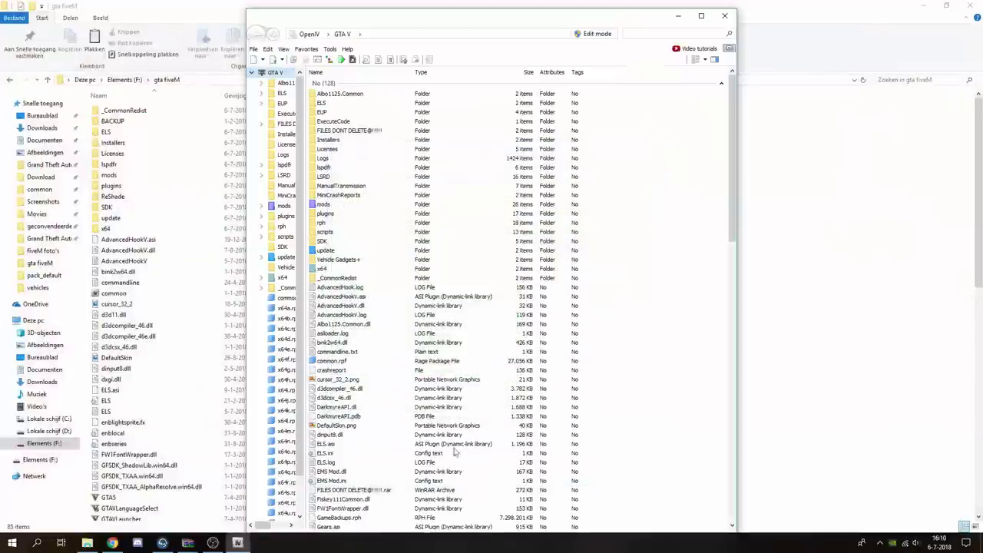
{"action": "left_click", "coordinate": [872, 201]}
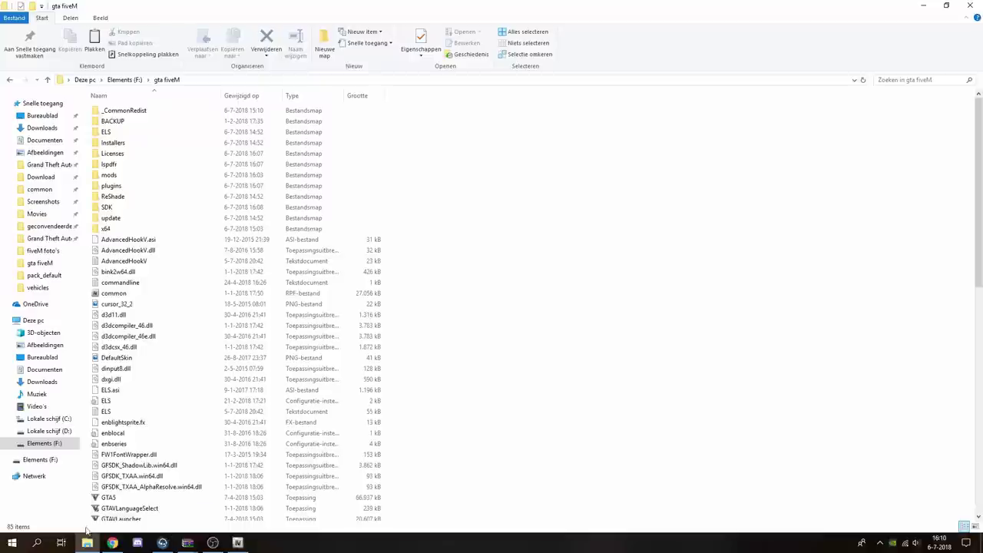
Close the Simple Trainer archive and bring up the ELS V1.05.rar archive
{"action": "mouse_move", "coordinate": [190, 545]}
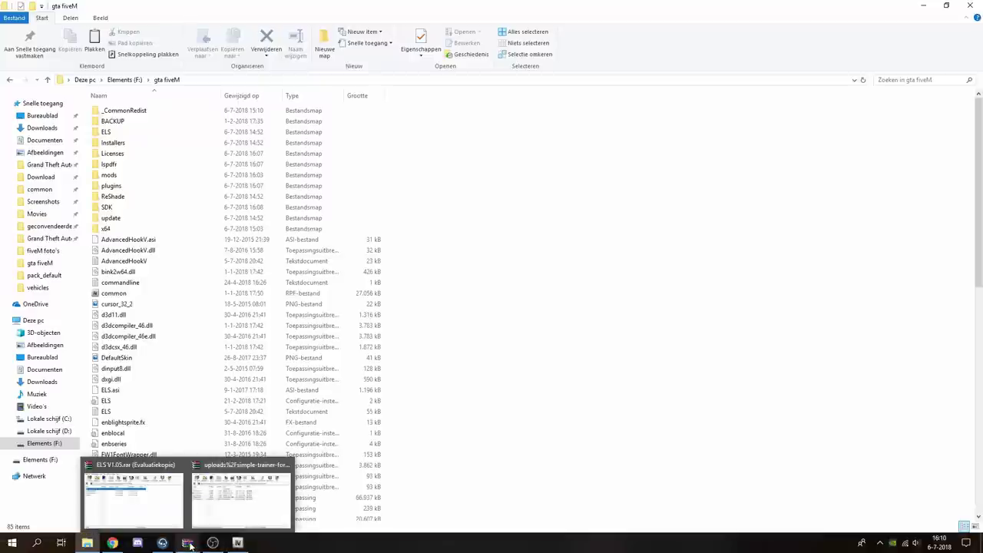
{"action": "left_click", "coordinate": [287, 467]}
{"action": "left_click", "coordinate": [223, 501]}
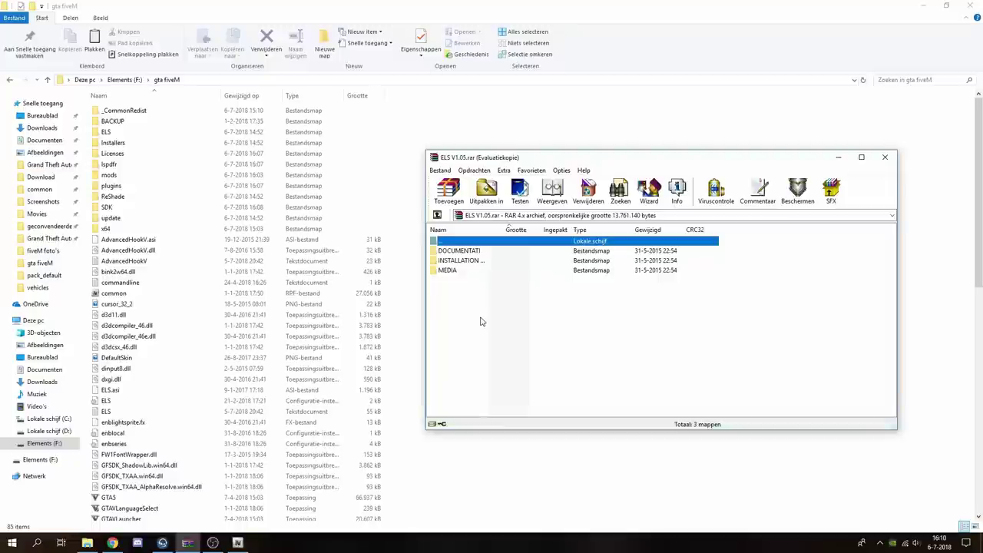
View the picture 3.jpg from the MEDIA folder of the ELS archive and close it
{"action": "left_click", "coordinate": [448, 270]}
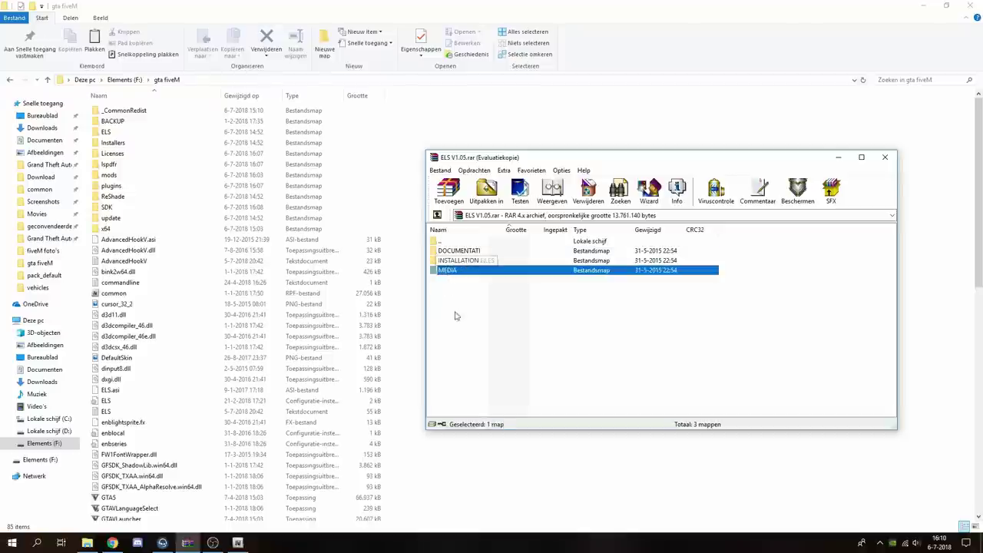
{"action": "double_click", "coordinate": [451, 273]}
{"action": "double_click", "coordinate": [447, 260]}
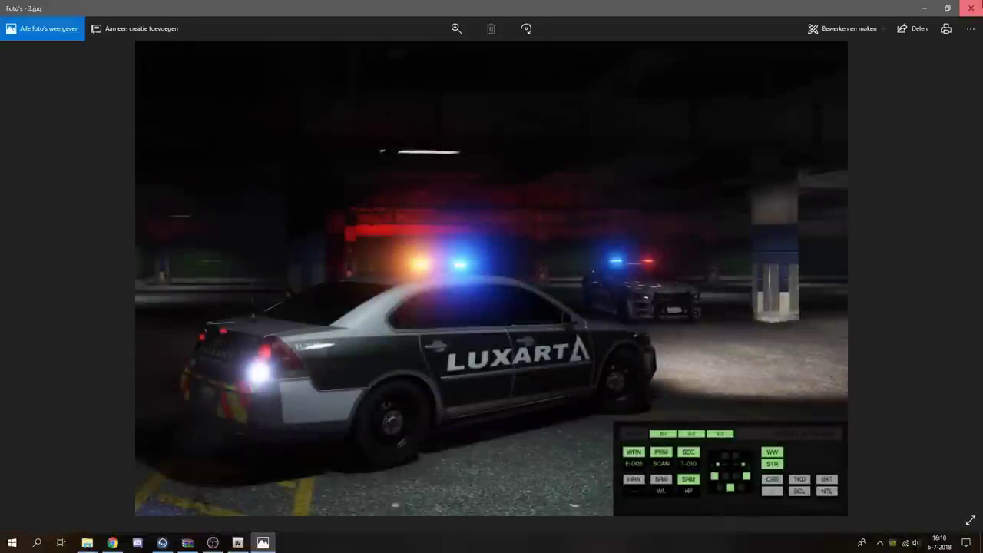
{"action": "left_click", "coordinate": [971, 7]}
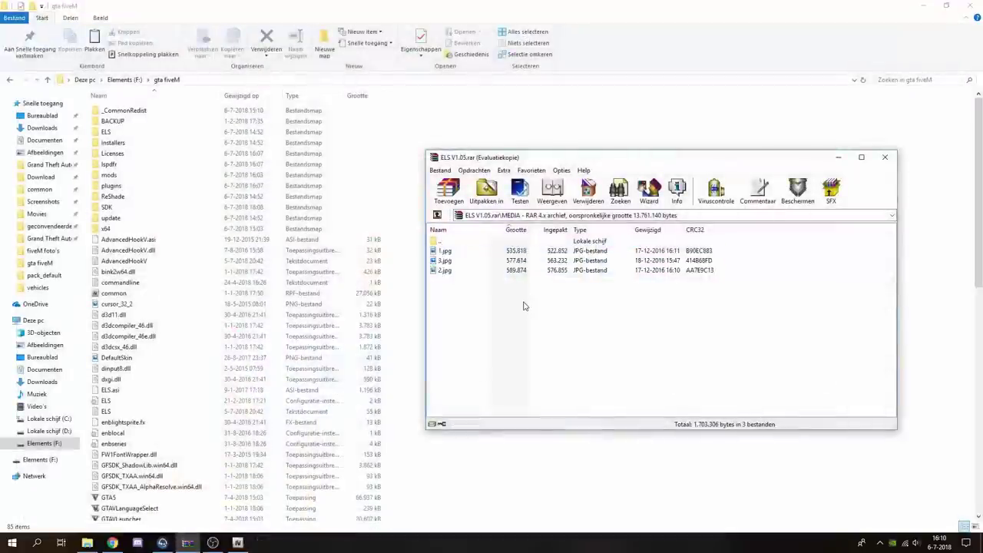
Copy everything in the ELS archive's INSTALLATION FILES\Grand Theft Auto V folder into gta fiveM, replacing existing files, and close the archive
{"action": "key", "text": "BackSpace"}
{"action": "double_click", "coordinate": [465, 264]}
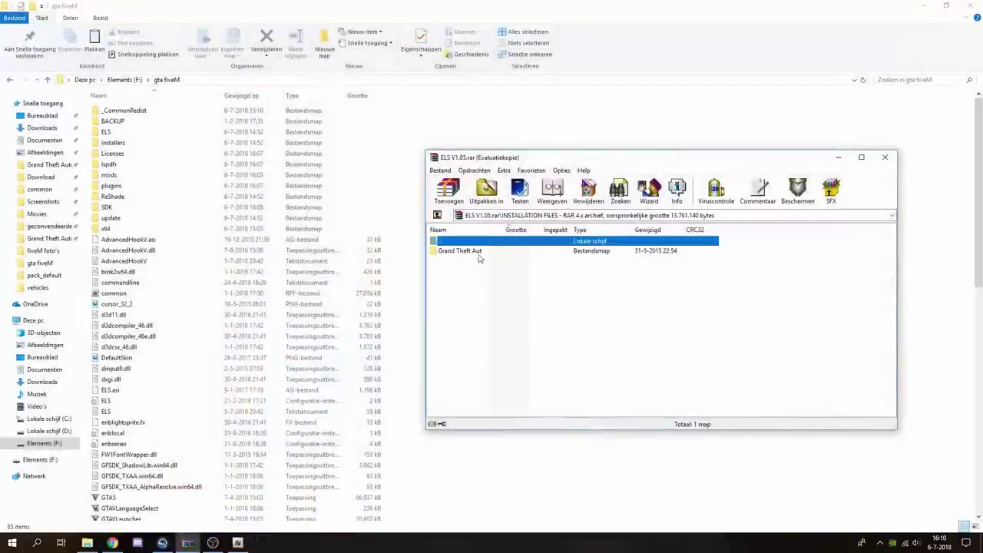
{"action": "double_click", "coordinate": [470, 254]}
{"action": "left_click_drag", "start_coordinate": [461, 341], "coordinate": [408, 274]}
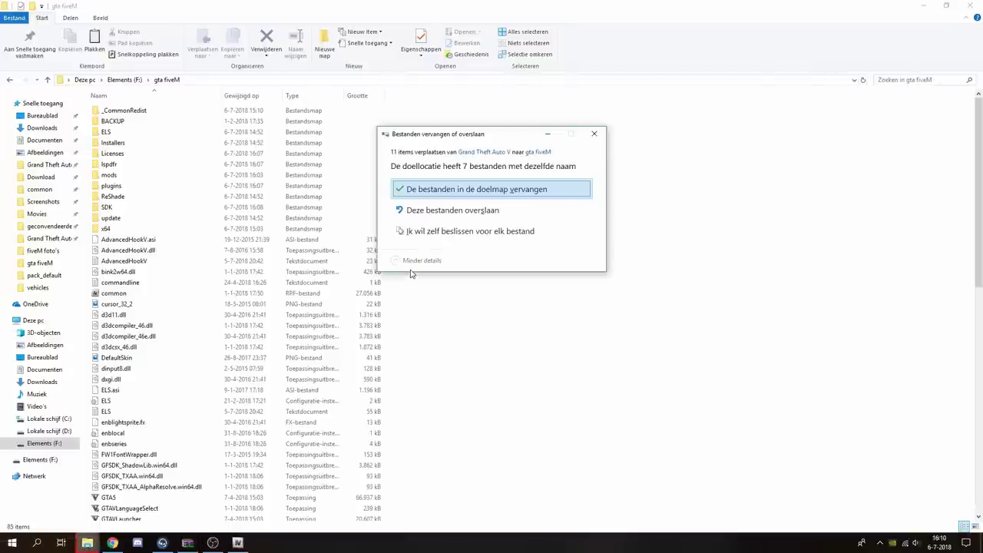
{"action": "left_click", "coordinate": [540, 190]}
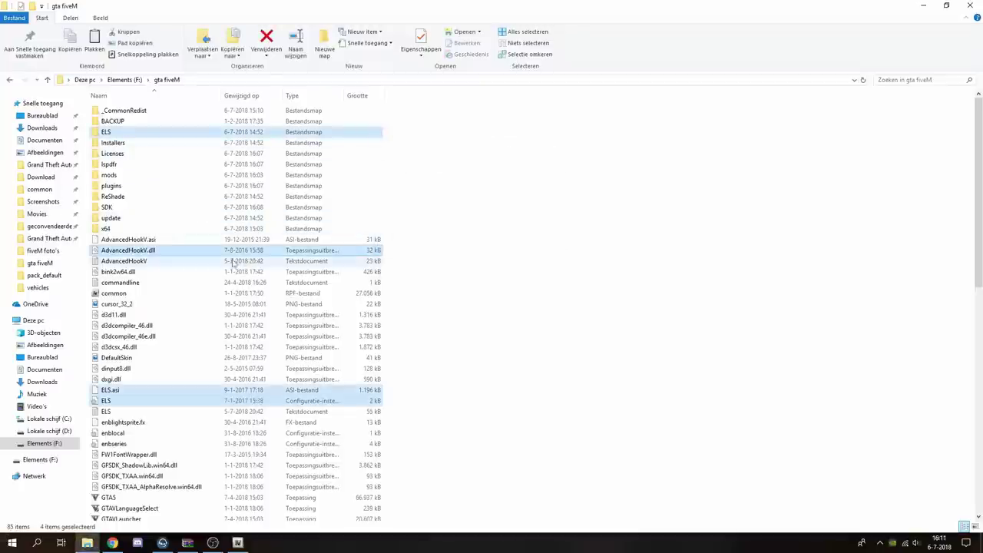
{"action": "left_click", "coordinate": [473, 282]}
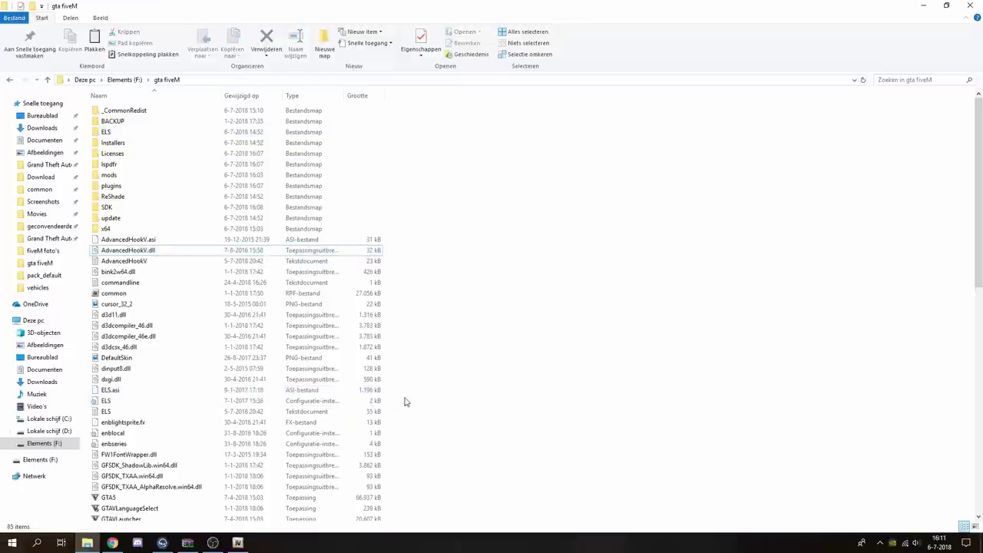
{"action": "left_click", "coordinate": [188, 543]}
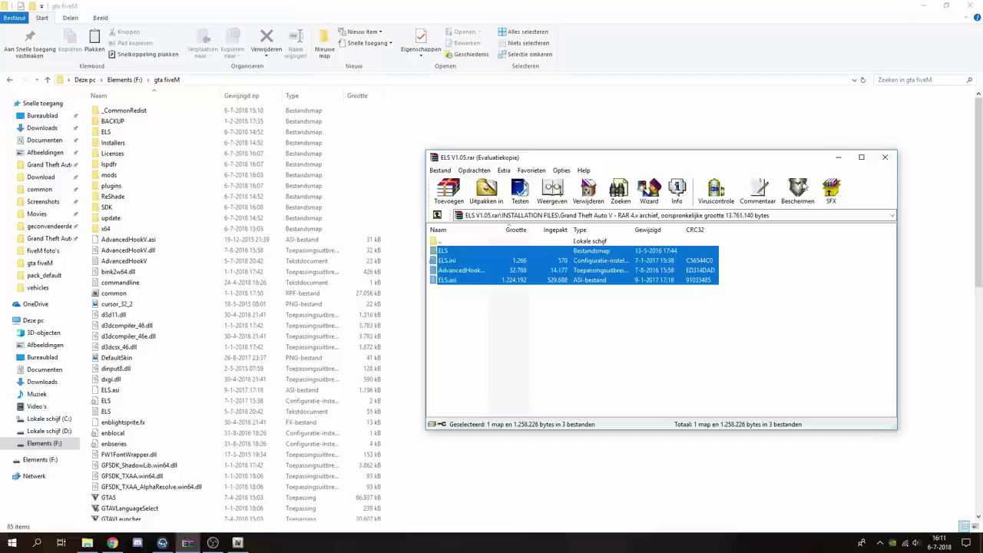
{"action": "left_click", "coordinate": [900, 156]}
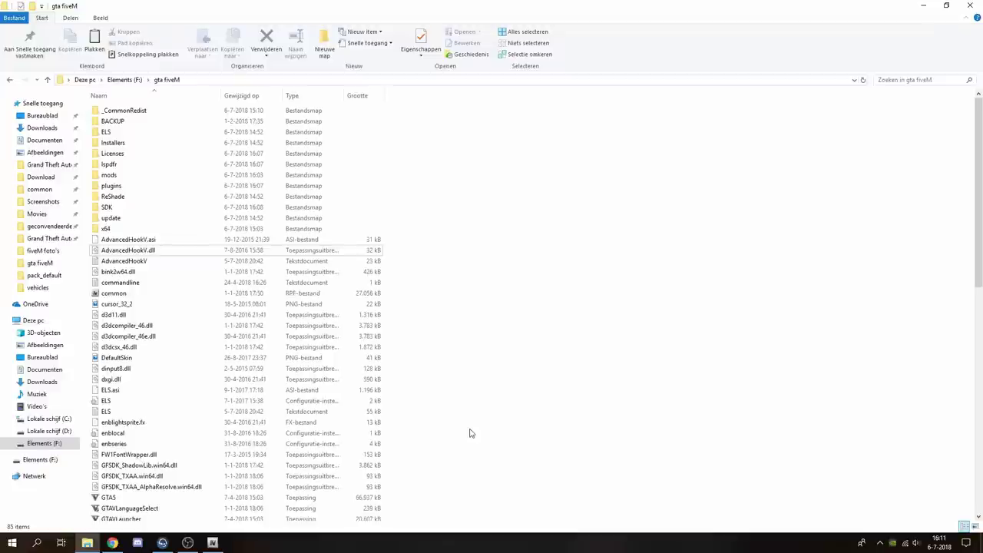
Create a shortcut to the RAGEPluginHook application in the gta fiveM folder
{"action": "scroll", "coordinate": [470, 434], "scroll_direction": "down", "scroll_amount": 13}
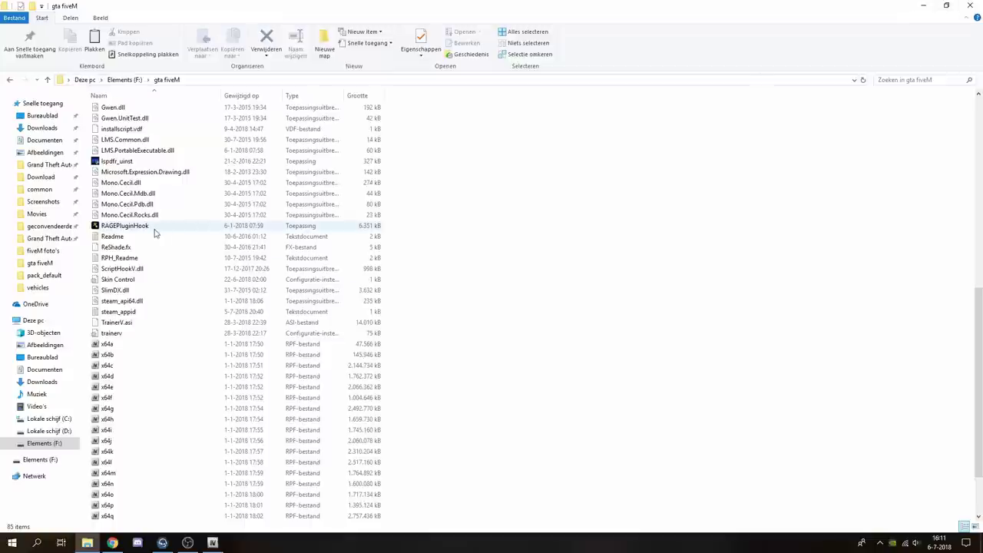
{"action": "right_click", "coordinate": [123, 229]}
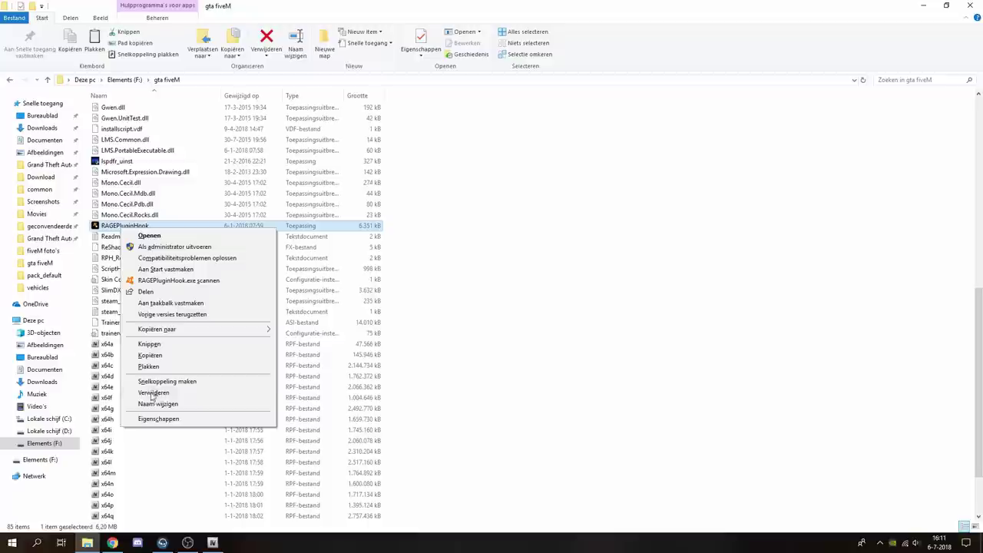
{"action": "left_click", "coordinate": [158, 381]}
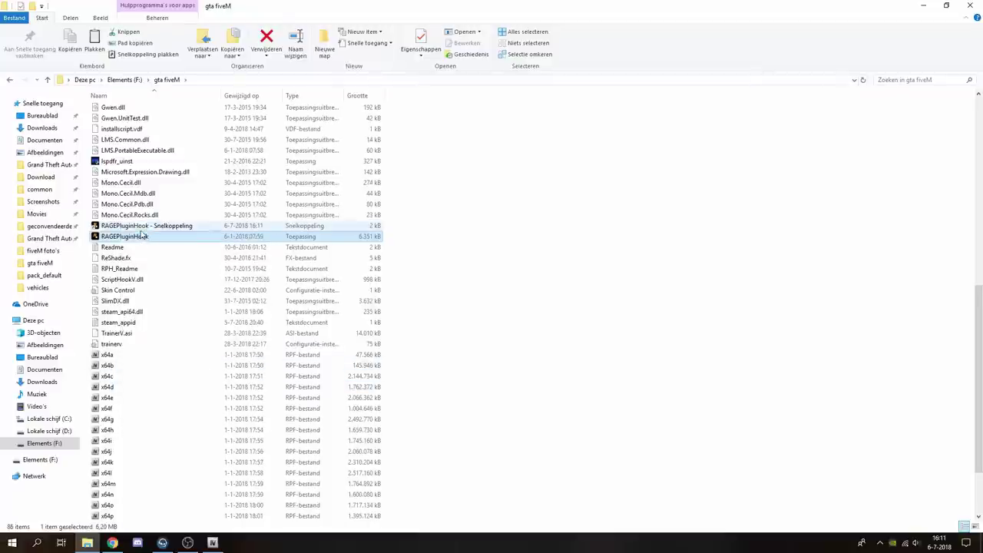
Clear the OpenIV window and the gta fiveM folder window off the desktop
{"action": "key", "text": "super+Down"}
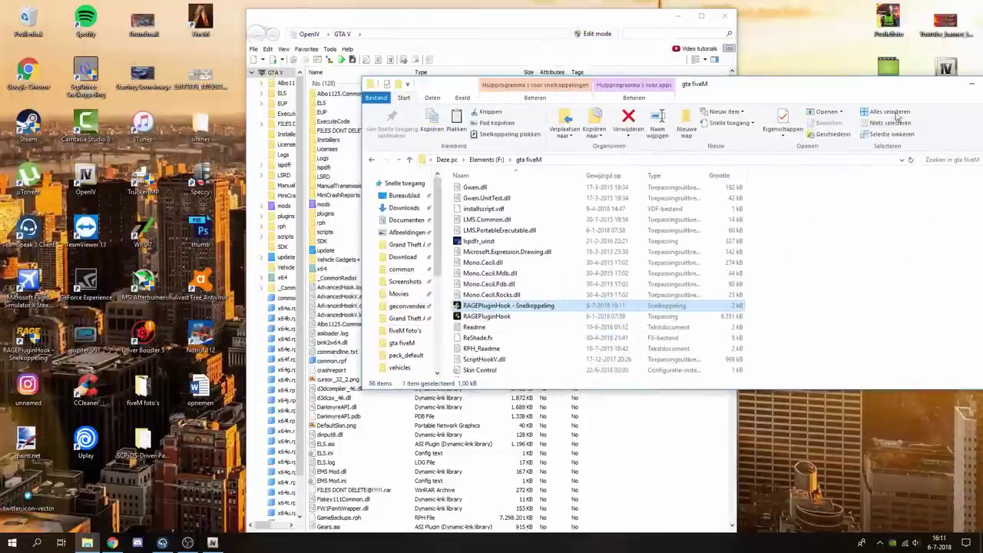
{"action": "left_click", "coordinate": [721, 16]}
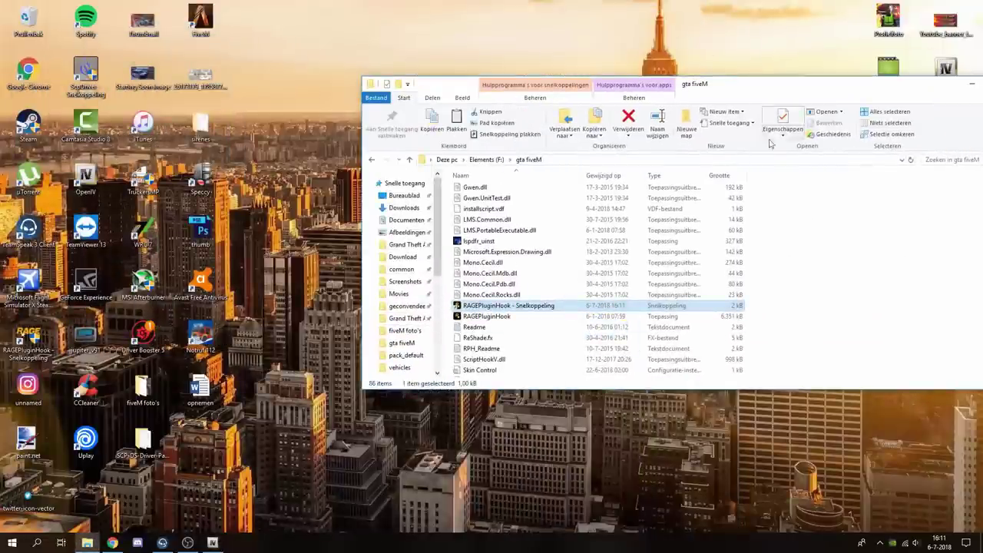
{"action": "left_click_drag", "start_coordinate": [865, 80], "coordinate": [702, 87]}
{"action": "double_click", "coordinate": [702, 88]}
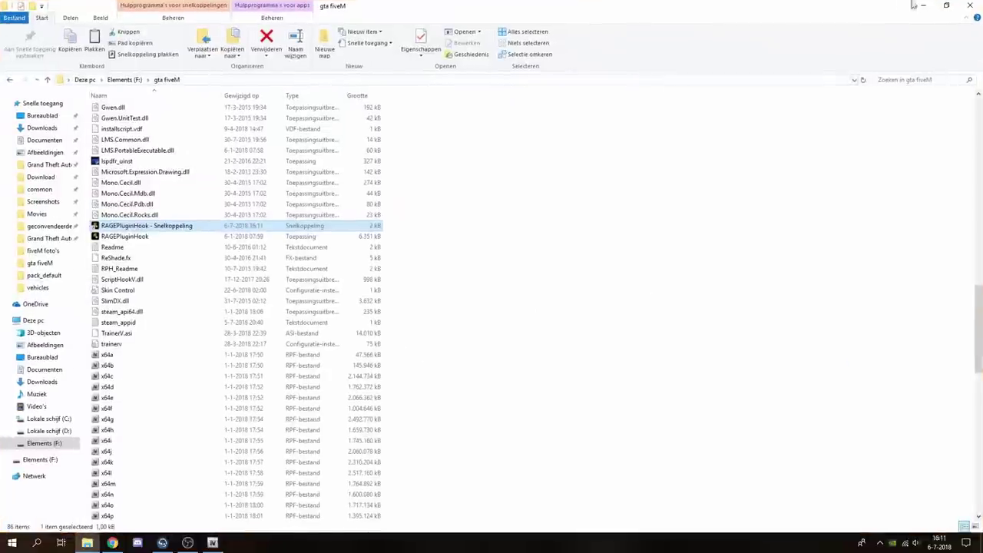
{"action": "left_click", "coordinate": [914, 5]}
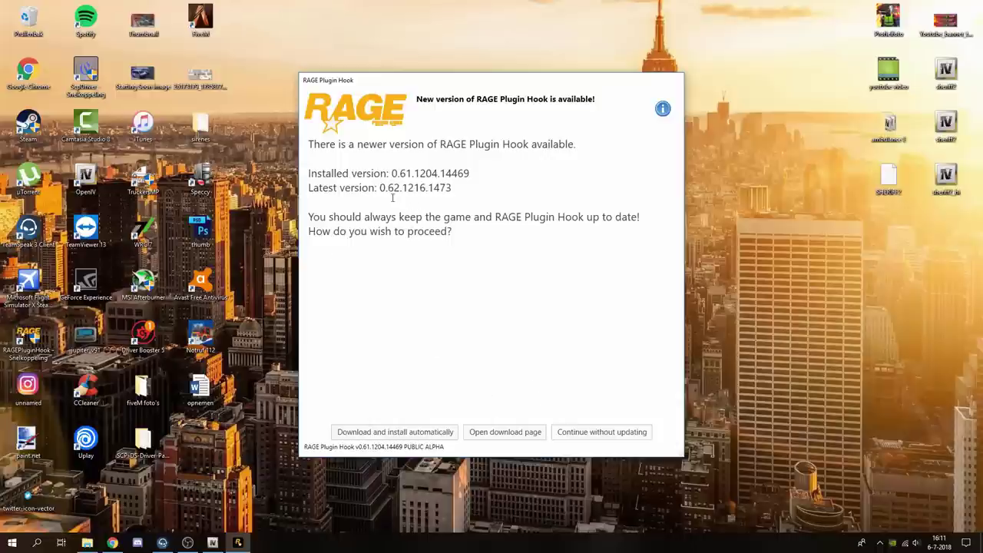
Compare RAGE Plugin Hook's installed and latest version numbers, continue without updating and accept the no-support notice
{"action": "left_click_drag", "start_coordinate": [394, 176], "coordinate": [473, 173]}
{"action": "left_click_drag", "start_coordinate": [379, 190], "coordinate": [468, 202]}
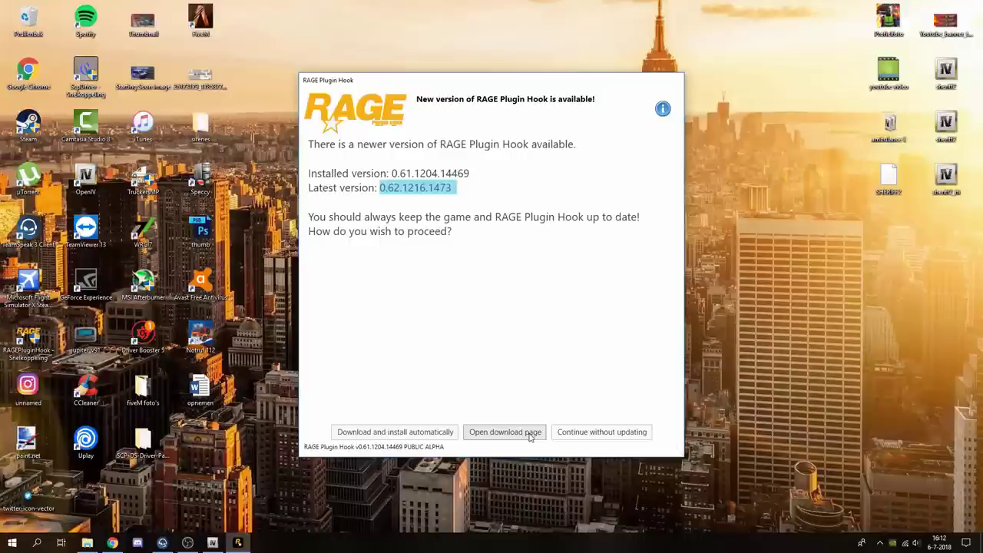
{"action": "left_click", "coordinate": [634, 432]}
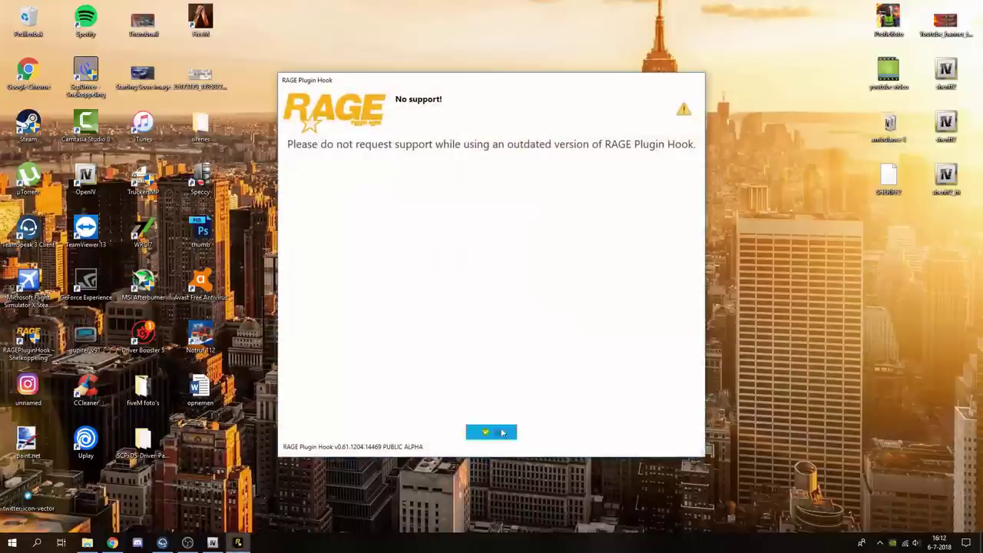
{"action": "left_click", "coordinate": [501, 432]}
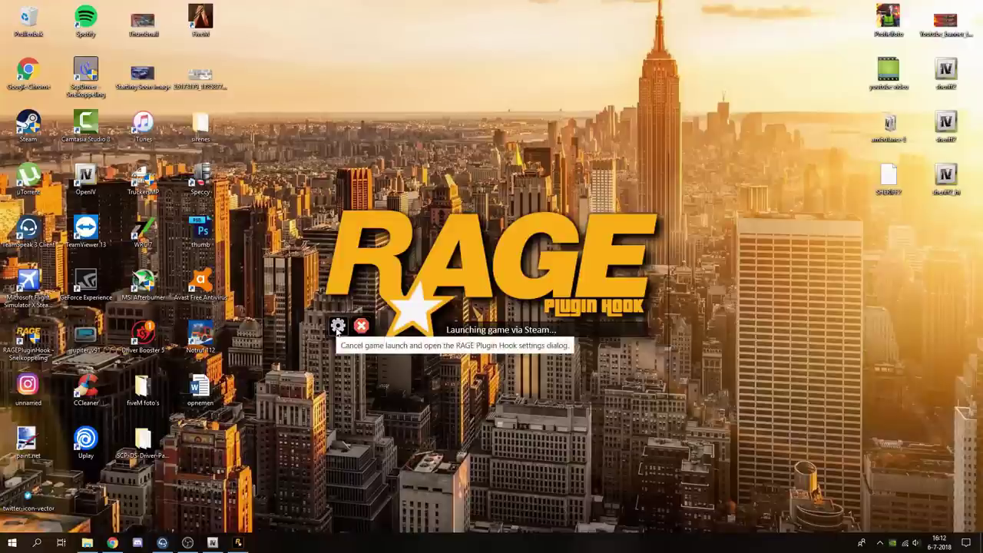
Cancel the game launch to open the RAGE Plugin Hook settings, continuing without updating
{"action": "left_click", "coordinate": [338, 327]}
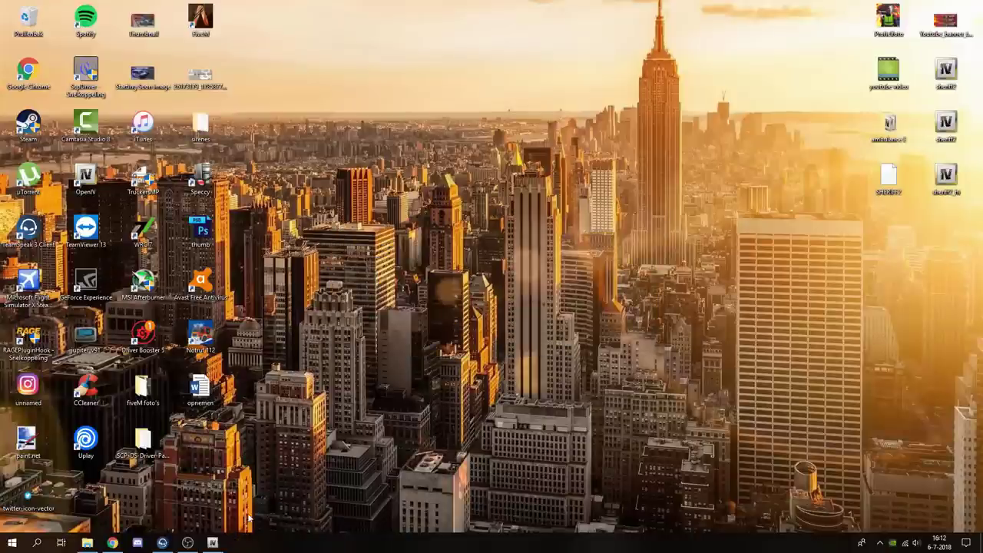
{"action": "mouse_move", "coordinate": [221, 544]}
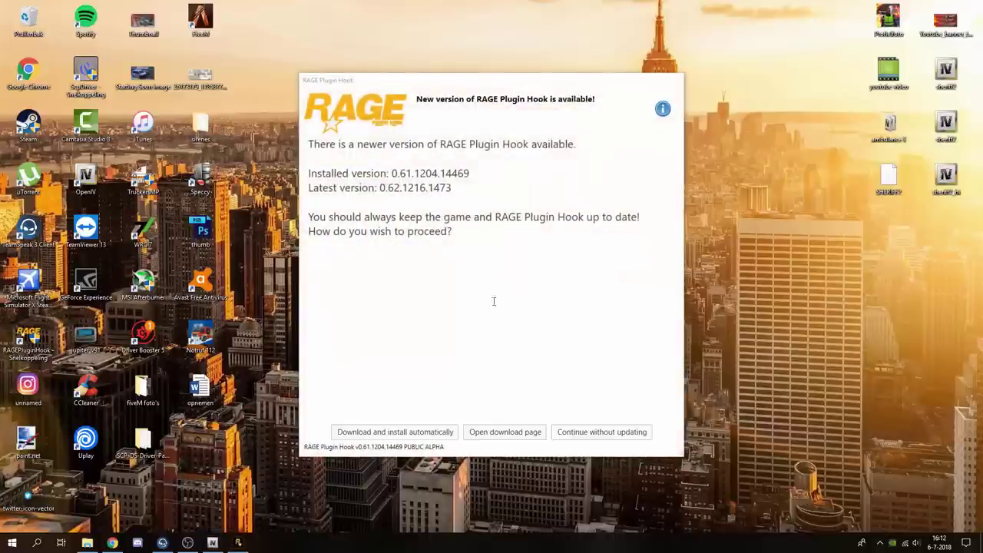
{"action": "left_click_drag", "start_coordinate": [477, 192], "coordinate": [338, 143]}
{"action": "left_click", "coordinate": [607, 431]}
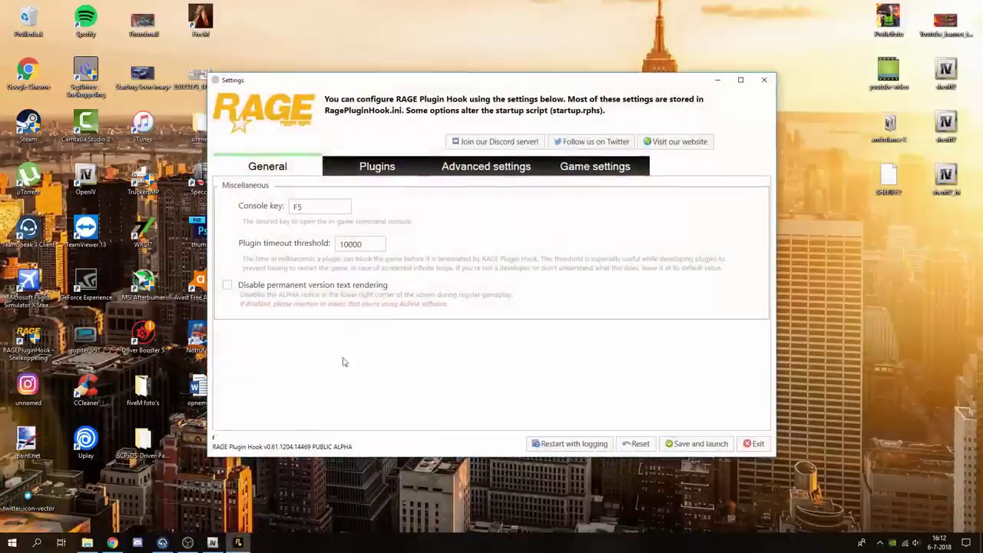
Examine the game version backup and revert options, the supported versions in the backup list, and the advanced and general settings
{"action": "mouse_move", "coordinate": [219, 544]}
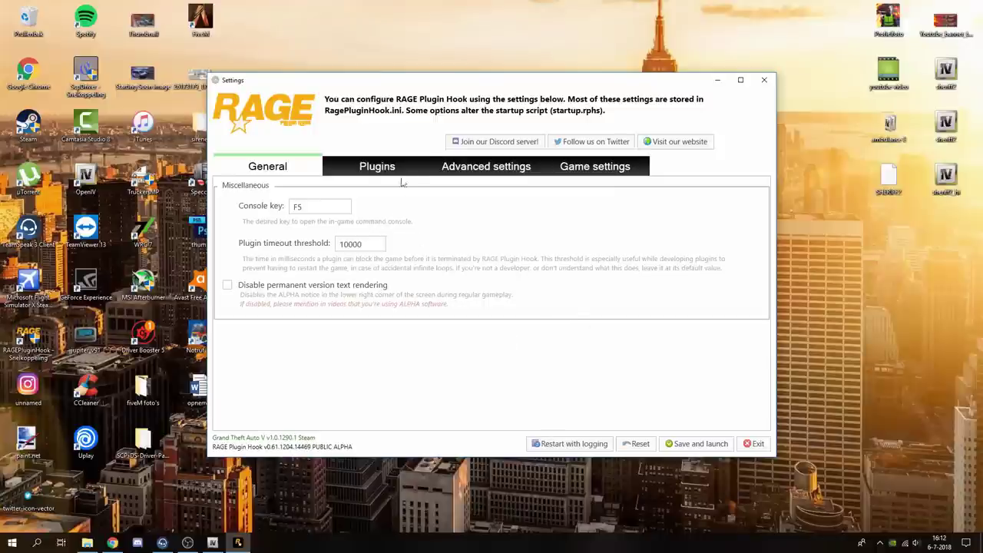
{"action": "left_click", "coordinate": [453, 173]}
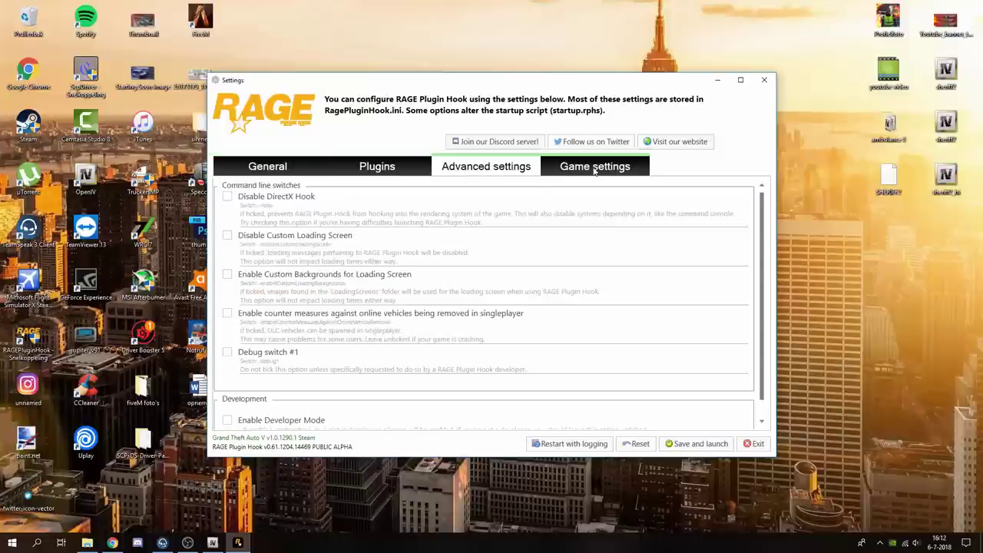
{"action": "left_click", "coordinate": [593, 171]}
{"action": "left_click", "coordinate": [222, 221]}
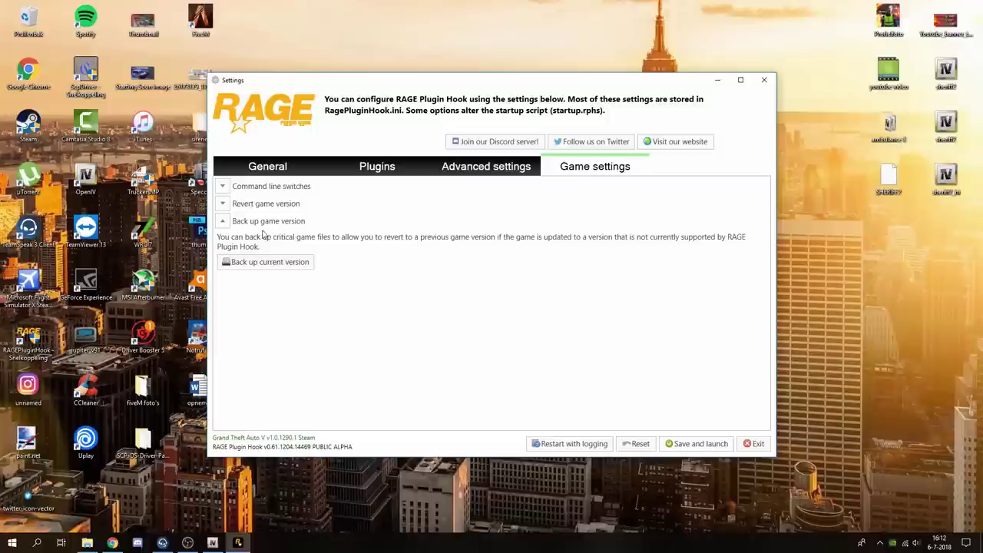
{"action": "left_click", "coordinate": [222, 204]}
{"action": "scroll", "coordinate": [392, 256], "scroll_direction": "down", "scroll_amount": 5}
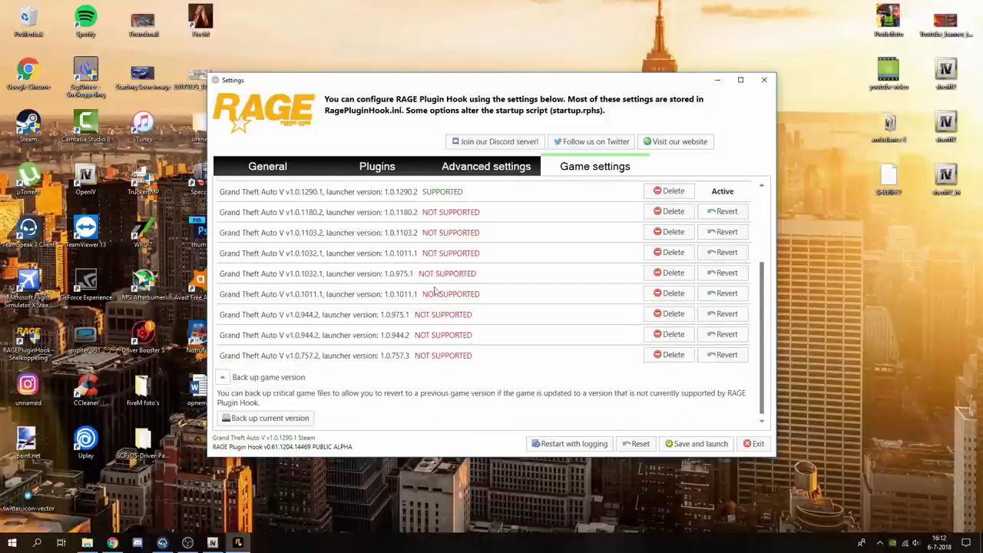
{"action": "scroll", "coordinate": [442, 376], "scroll_direction": "up", "scroll_amount": 3}
{"action": "scroll", "coordinate": [444, 377], "scroll_direction": "up", "scroll_amount": 1}
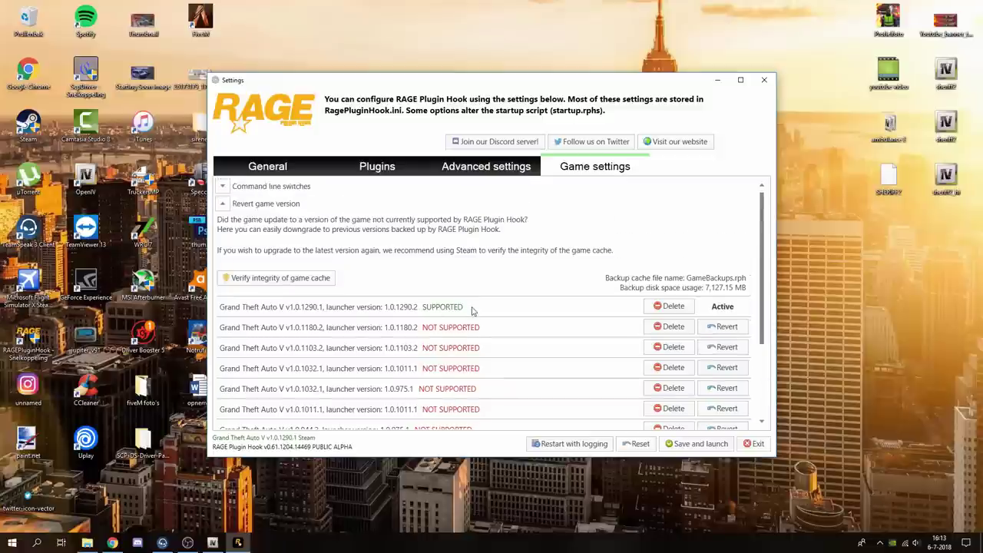
{"action": "scroll", "coordinate": [474, 315], "scroll_direction": "down", "scroll_amount": 1}
{"action": "scroll", "coordinate": [474, 315], "scroll_direction": "up", "scroll_amount": 1}
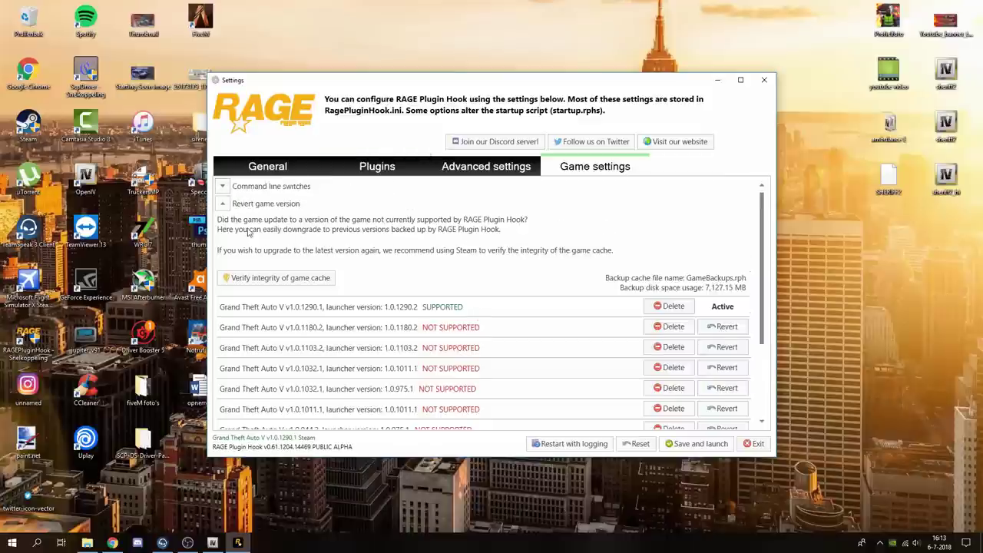
{"action": "left_click", "coordinate": [223, 205]}
{"action": "left_click", "coordinate": [457, 177]}
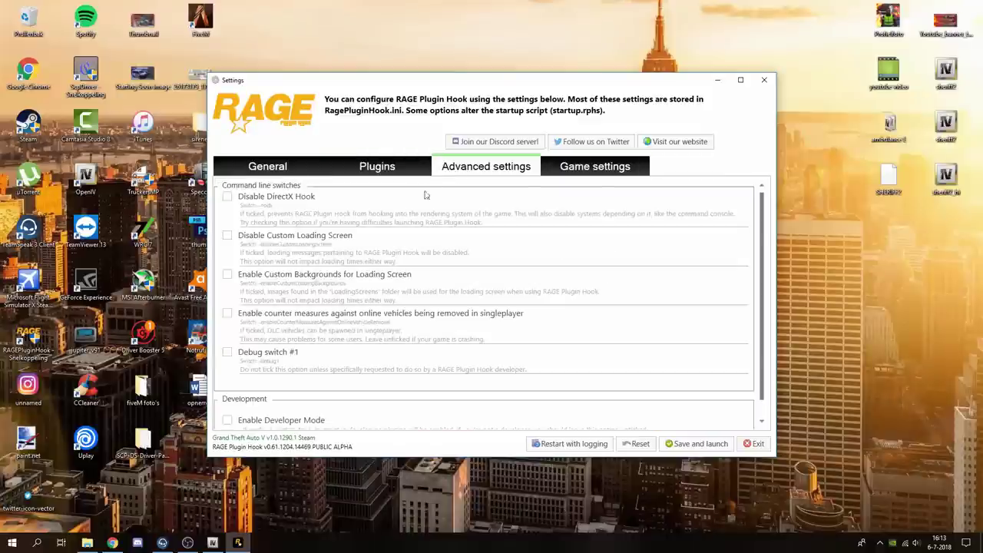
{"action": "left_click", "coordinate": [373, 168]}
{"action": "left_click", "coordinate": [311, 172]}
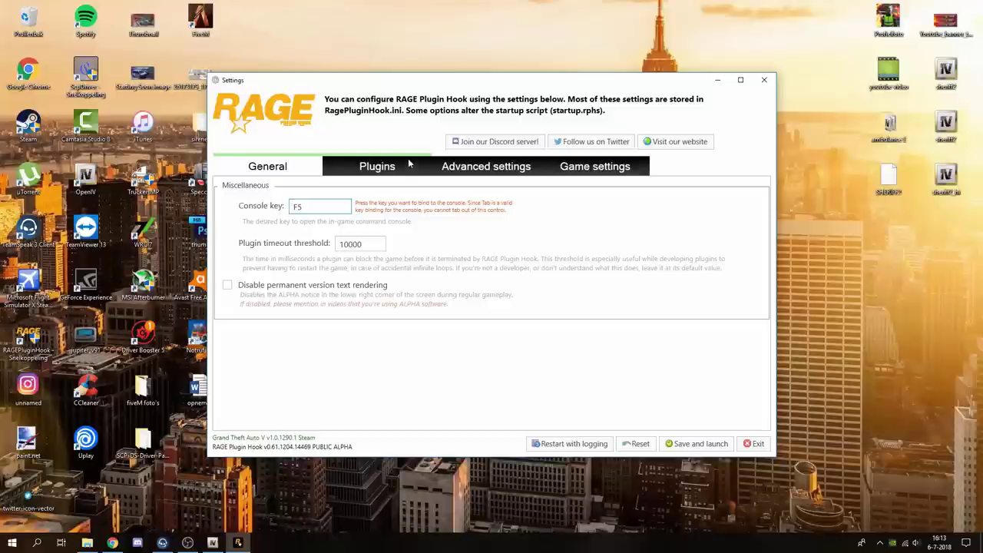
Set RAGE Plugin Hook to load only selected plugins on startup and include LSPD First Response among them
{"action": "left_click", "coordinate": [377, 165]}
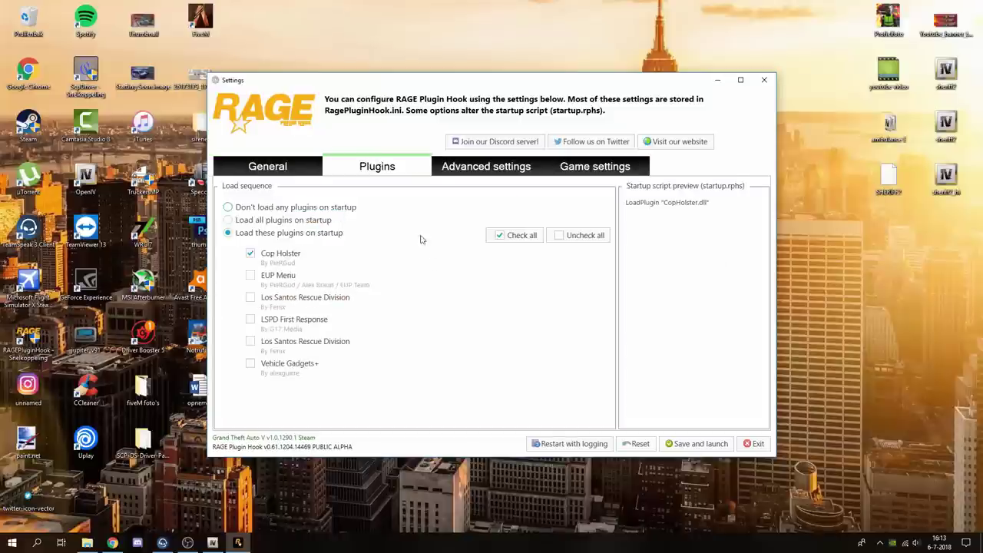
{"action": "left_click", "coordinate": [229, 207]}
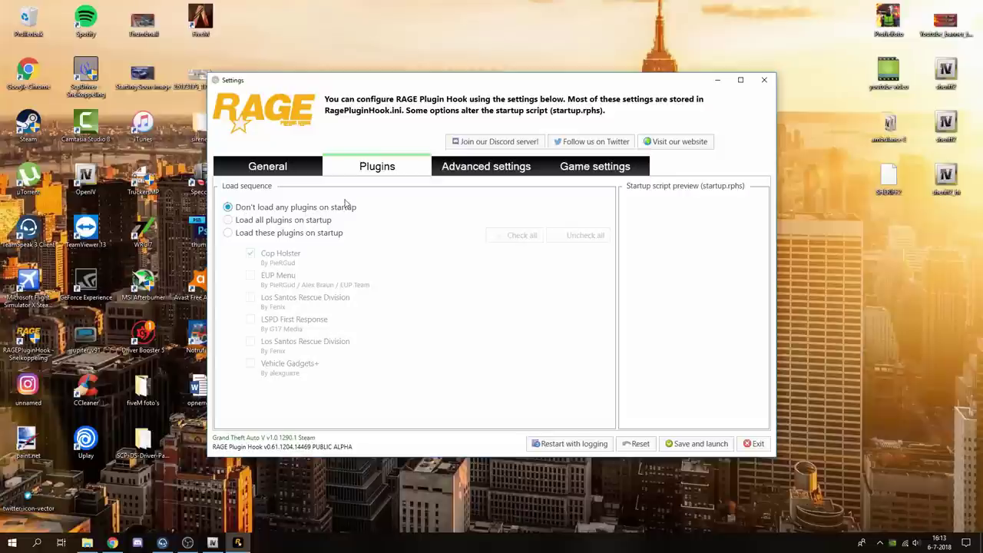
{"action": "left_click", "coordinate": [228, 220]}
{"action": "left_click", "coordinate": [228, 232]}
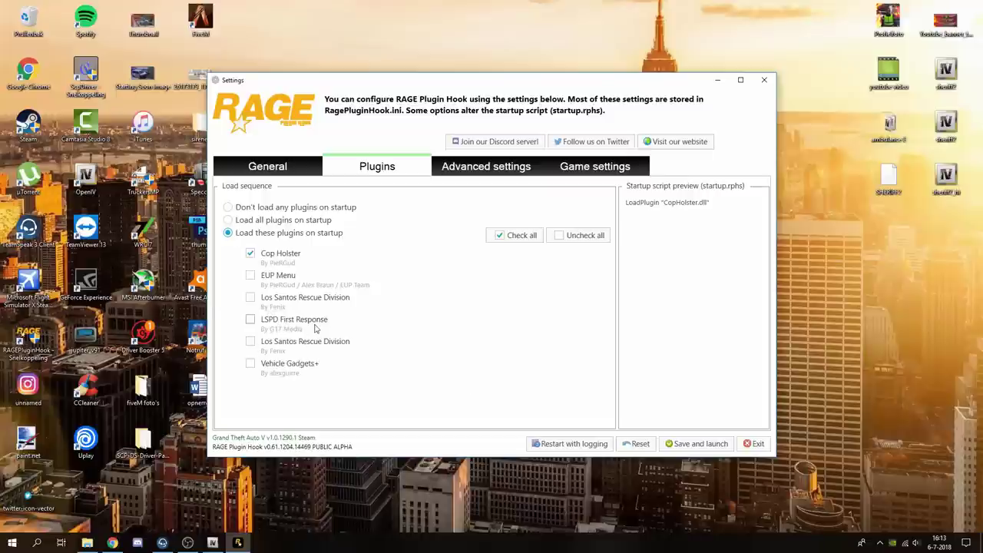
{"action": "left_click", "coordinate": [250, 320]}
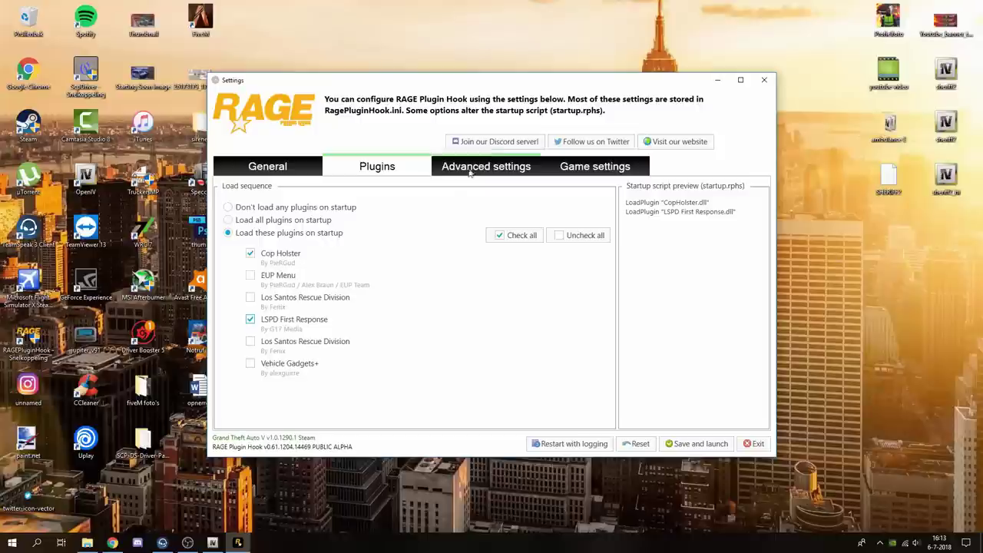
Check the command line switches in the game settings, save the configuration and launch GTA V in normal mode
{"action": "left_click", "coordinate": [494, 171]}
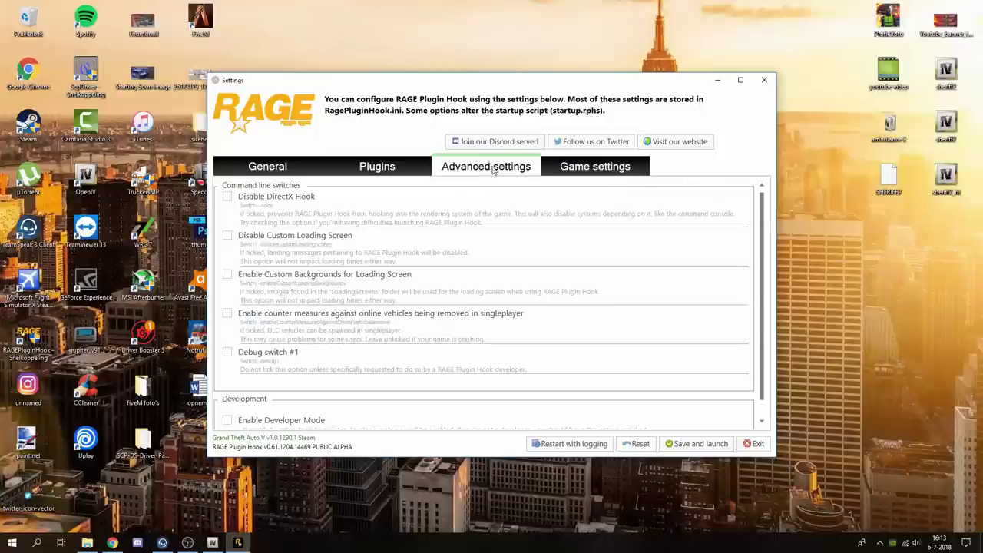
{"action": "left_click", "coordinate": [569, 169]}
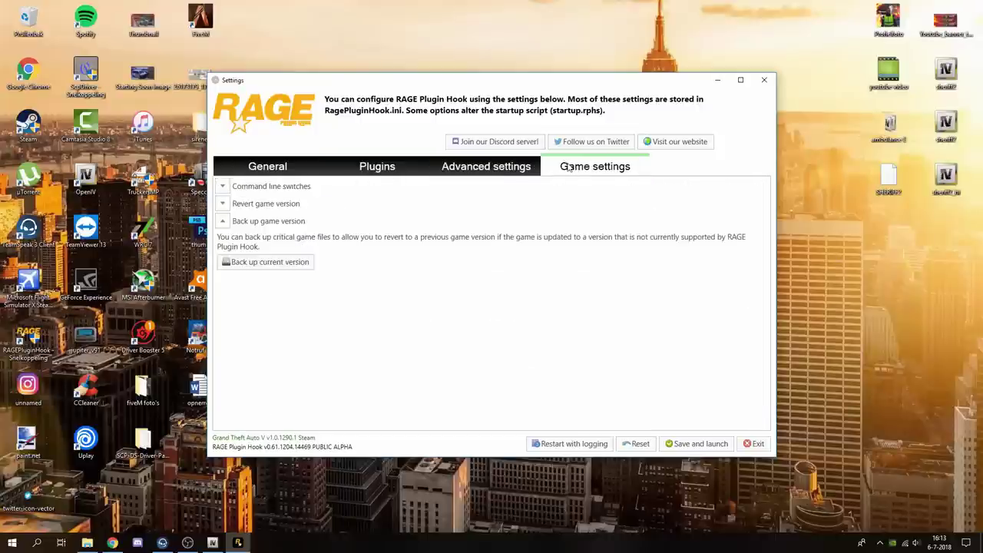
{"action": "left_click", "coordinate": [222, 221]}
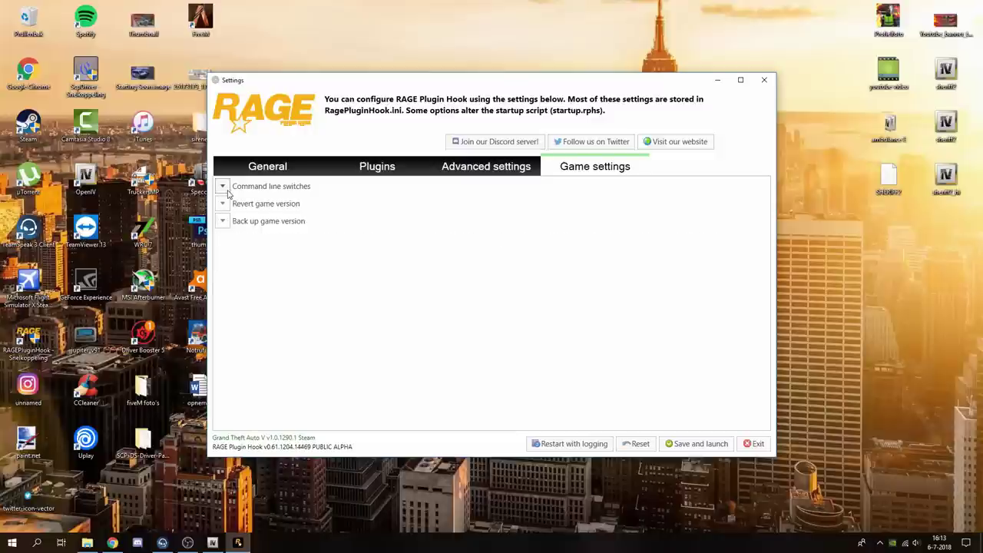
{"action": "left_click", "coordinate": [224, 187]}
{"action": "scroll", "coordinate": [321, 254], "scroll_direction": "down", "scroll_amount": 1}
{"action": "scroll", "coordinate": [324, 254], "scroll_direction": "down", "scroll_amount": 3}
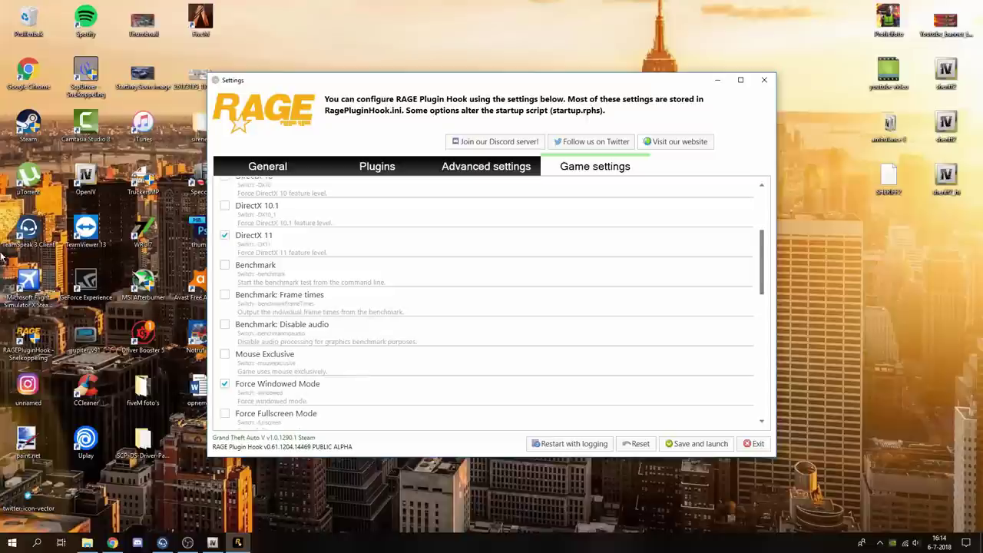
{"action": "left_click", "coordinate": [694, 445]}
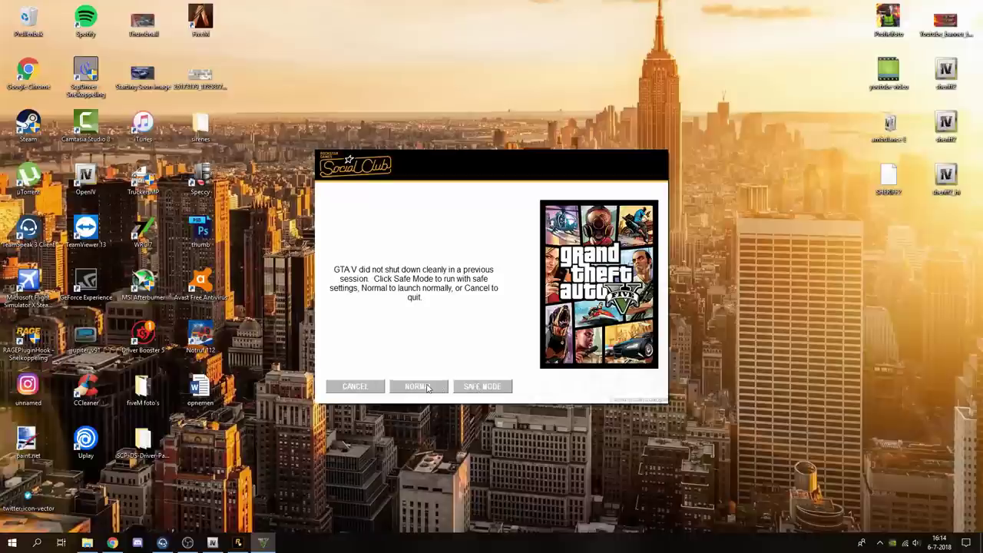
{"action": "left_click", "coordinate": [428, 387]}
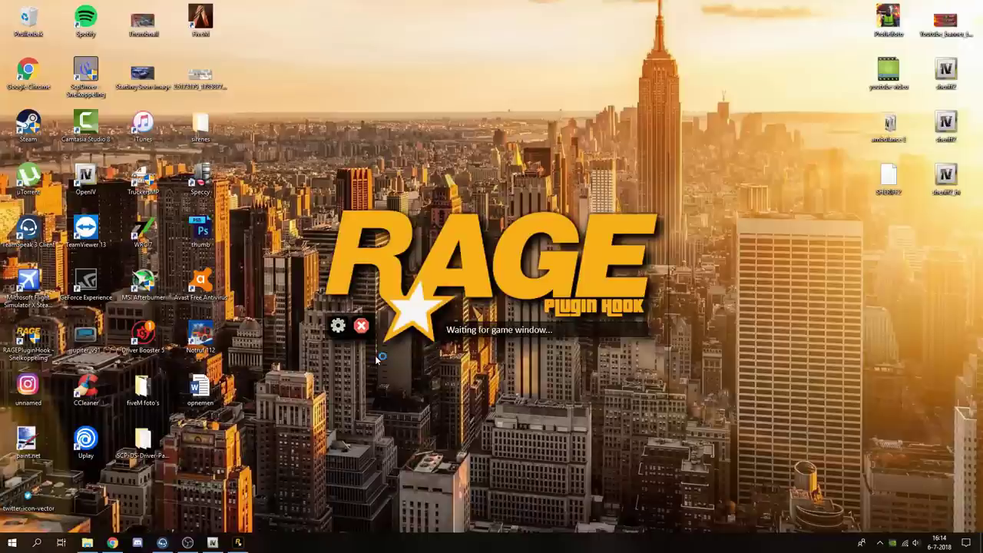
Cancel the waiting RAGE Plugin Hook launch and bring up the start of the gta fiveM folder in File Explorer
{"action": "left_click", "coordinate": [366, 324]}
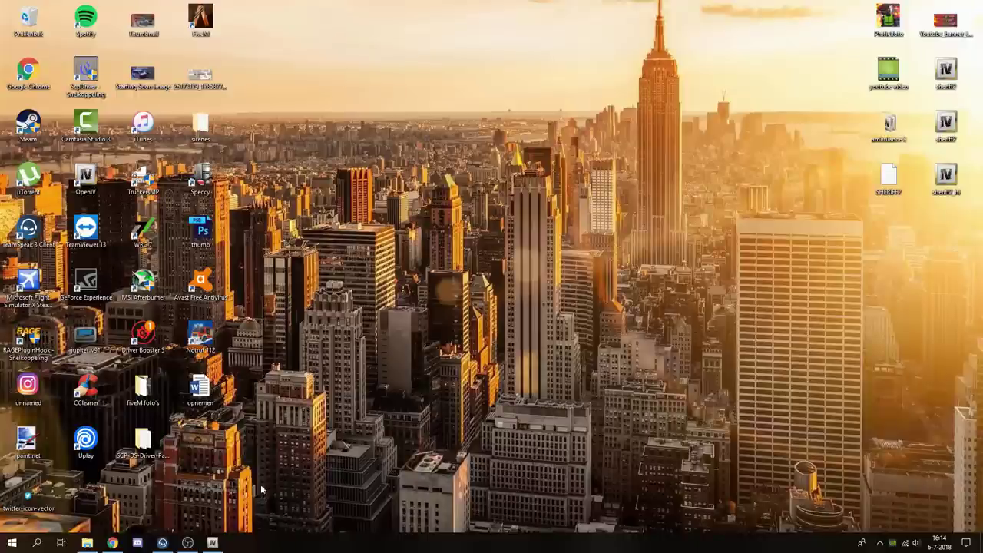
{"action": "left_click", "coordinate": [86, 543]}
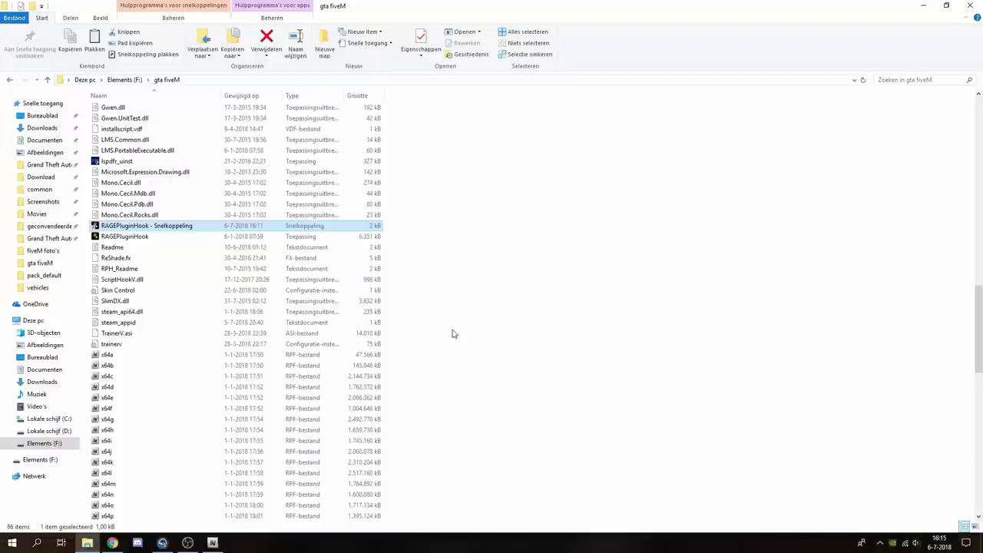
{"action": "scroll", "coordinate": [454, 333], "scroll_direction": "up", "scroll_amount": 13}
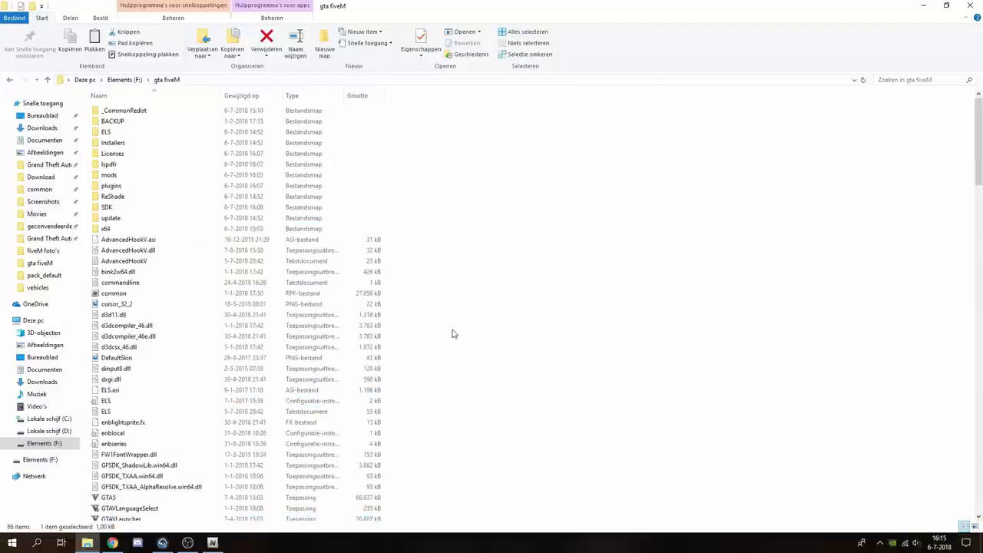
{"action": "left_click", "coordinate": [454, 333]}
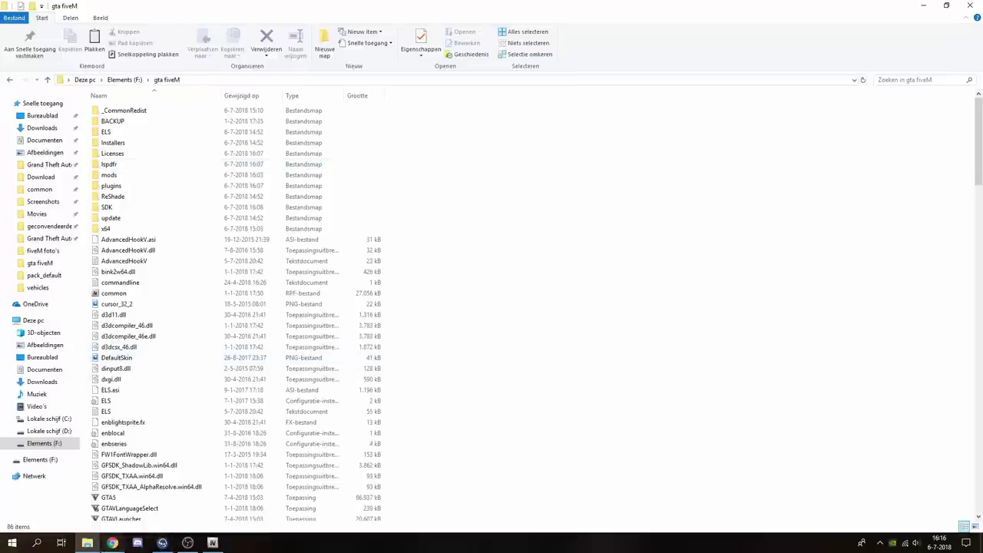
Switch to Chrome, open the Traffic Policer mod from the LSPDFR suggestions and agree to its download terms to list the files
{"action": "left_click", "coordinate": [112, 543]}
{"action": "left_click", "coordinate": [34, 6]}
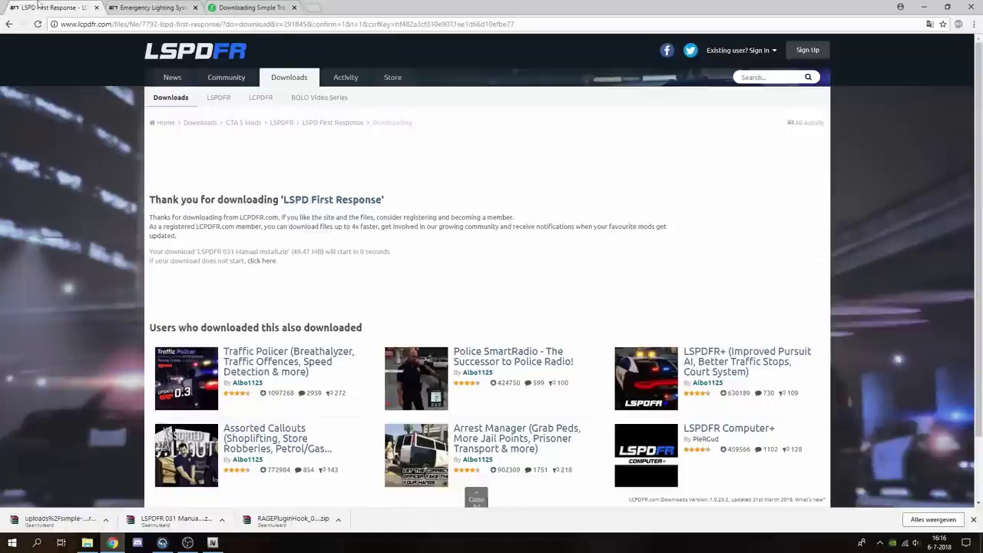
{"action": "scroll", "coordinate": [289, 304], "scroll_direction": "down", "scroll_amount": 1}
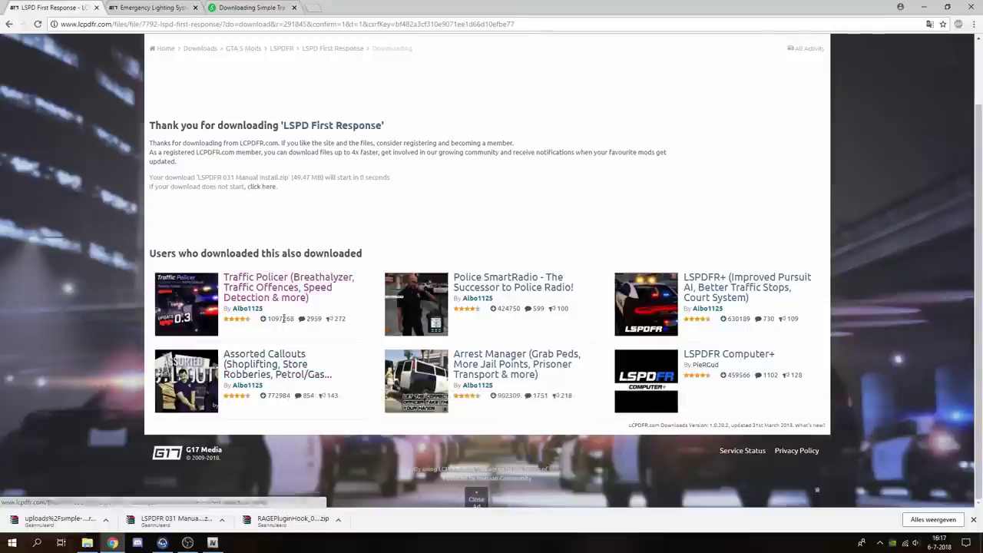
{"action": "left_click", "coordinate": [286, 292]}
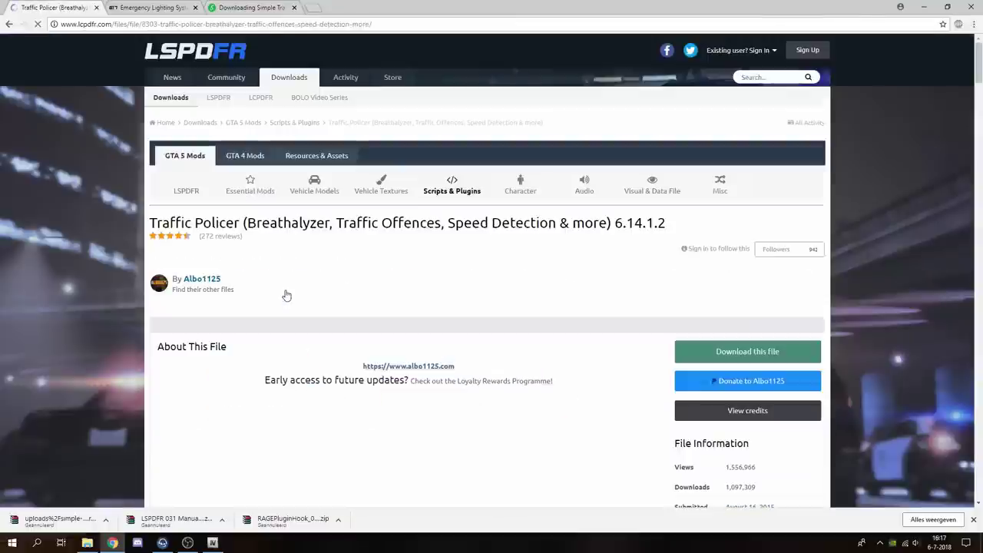
{"action": "scroll", "coordinate": [286, 295], "scroll_direction": "down", "scroll_amount": 3}
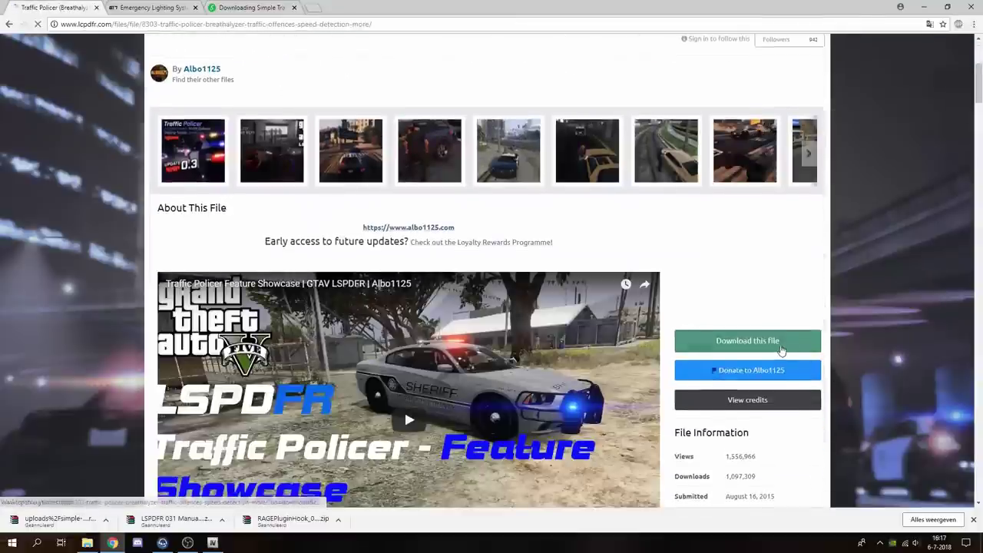
{"action": "left_click", "coordinate": [757, 346]}
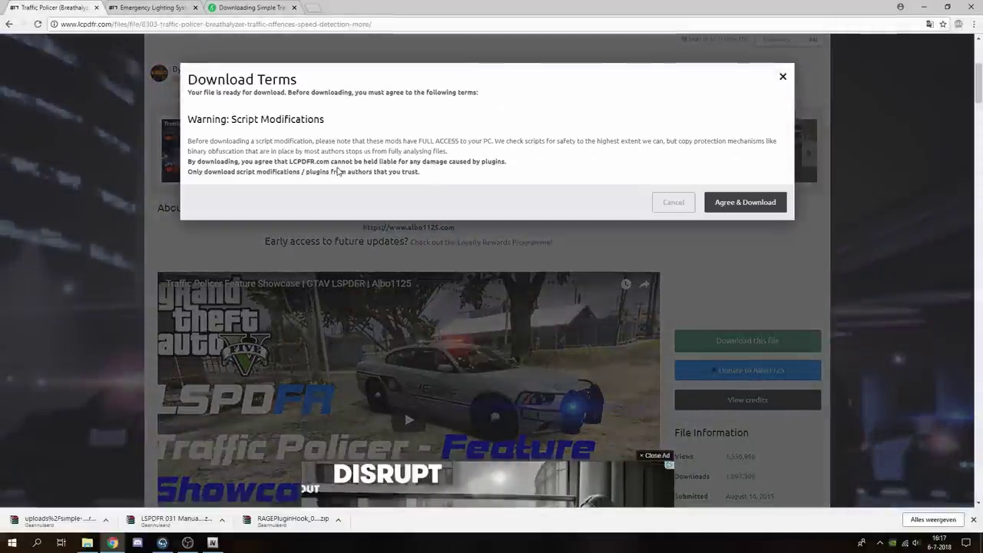
{"action": "left_click", "coordinate": [732, 203]}
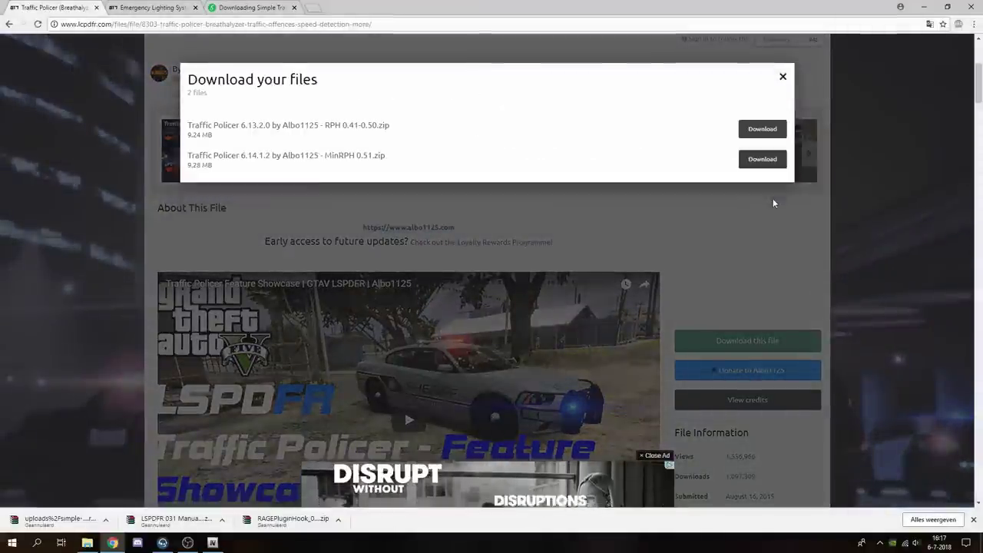
Compare the RAGE Plugin Hook versions required by the two Traffic Policer files, close the list and return to the gta fiveM folder
{"action": "double_click", "coordinate": [337, 156]}
{"action": "double_click", "coordinate": [364, 156]}
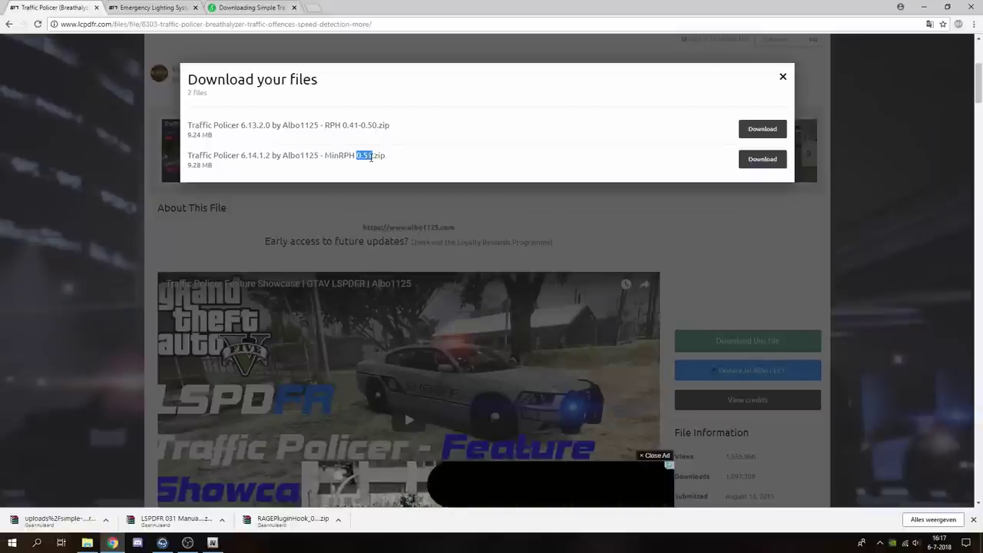
{"action": "left_click", "coordinate": [357, 166]}
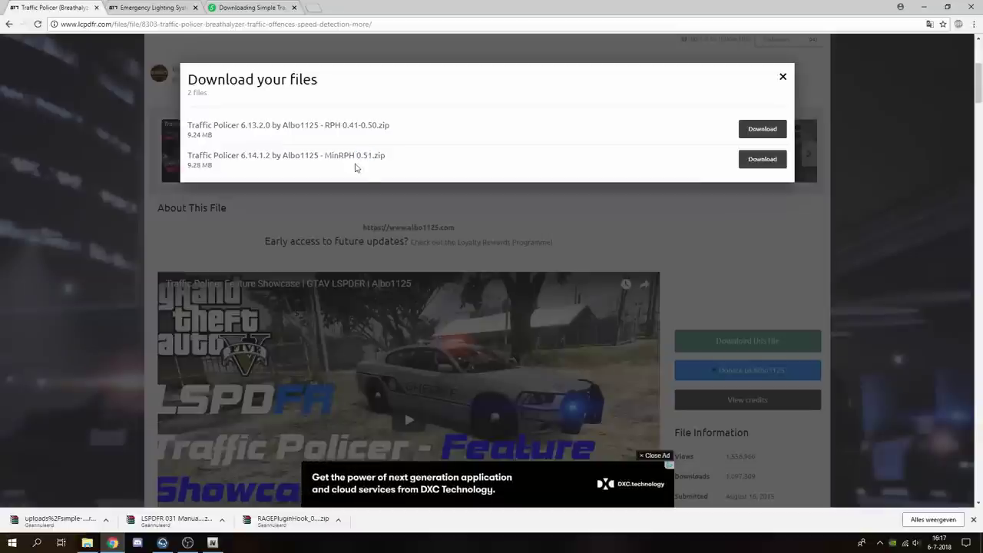
{"action": "left_click_drag", "start_coordinate": [325, 155], "coordinate": [373, 155]}
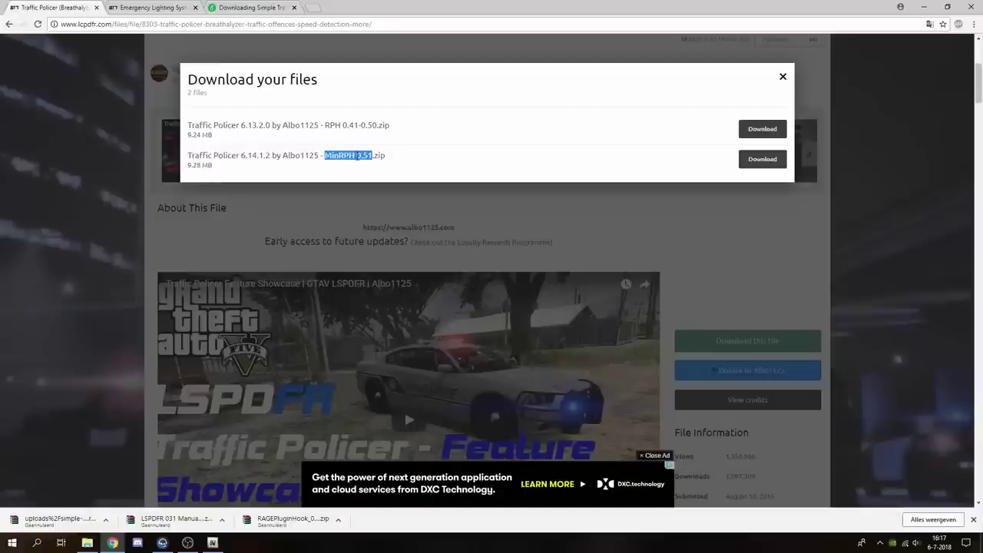
{"action": "mouse_move", "coordinate": [343, 124]}
{"action": "left_mouse_down"}
{"action": "mouse_move", "coordinate": [361, 126]}
{"action": "mouse_move", "coordinate": [358, 138]}
{"action": "mouse_move", "coordinate": [361, 125]}
{"action": "left_mouse_up"}
{"action": "left_click_drag", "start_coordinate": [325, 155], "coordinate": [369, 155]}
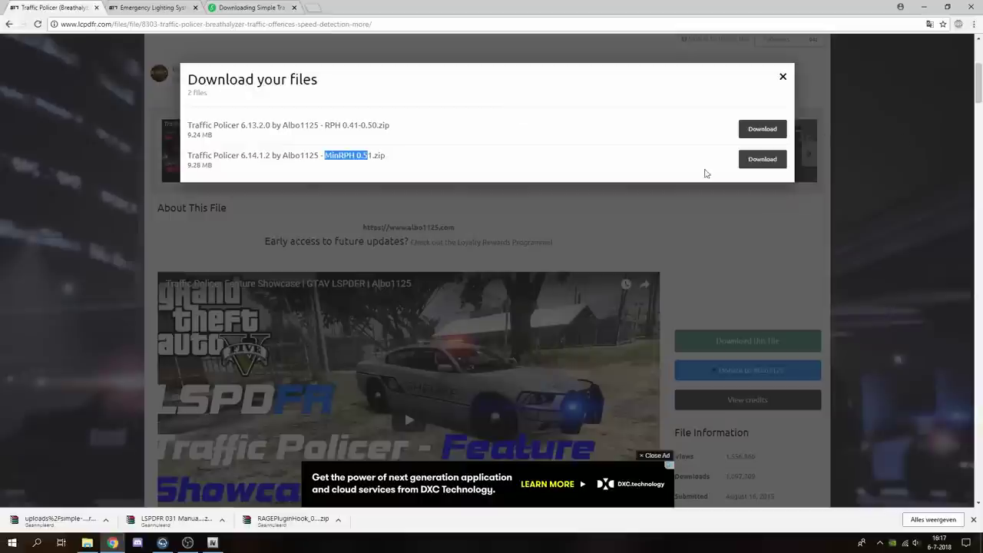
{"action": "left_click", "coordinate": [819, 216]}
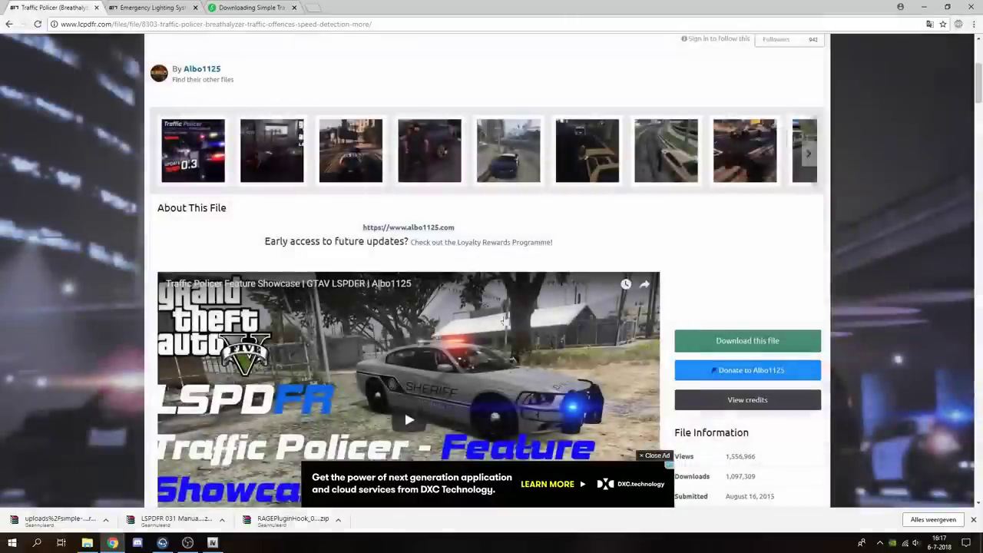
{"action": "left_click", "coordinate": [924, 7]}
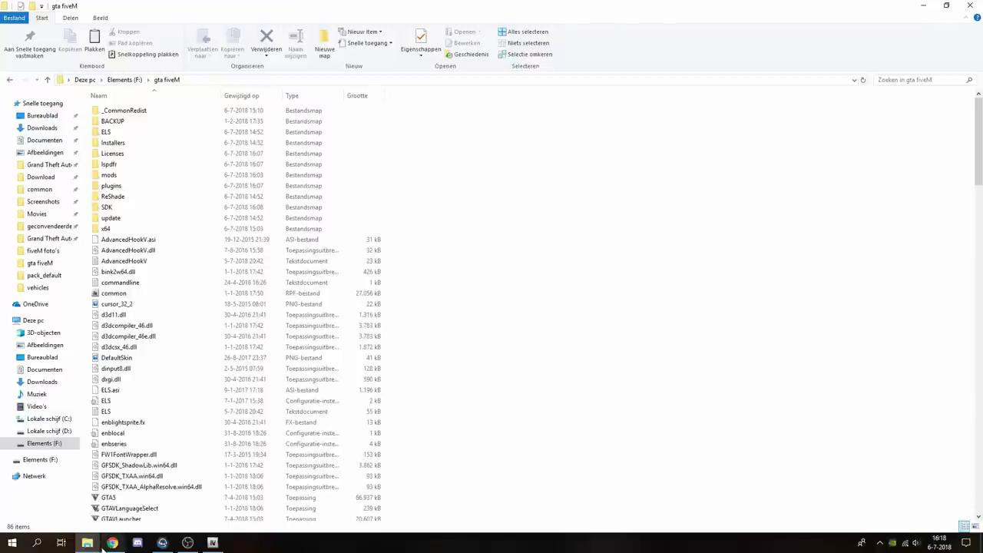
{"action": "mouse_move", "coordinate": [112, 543]}
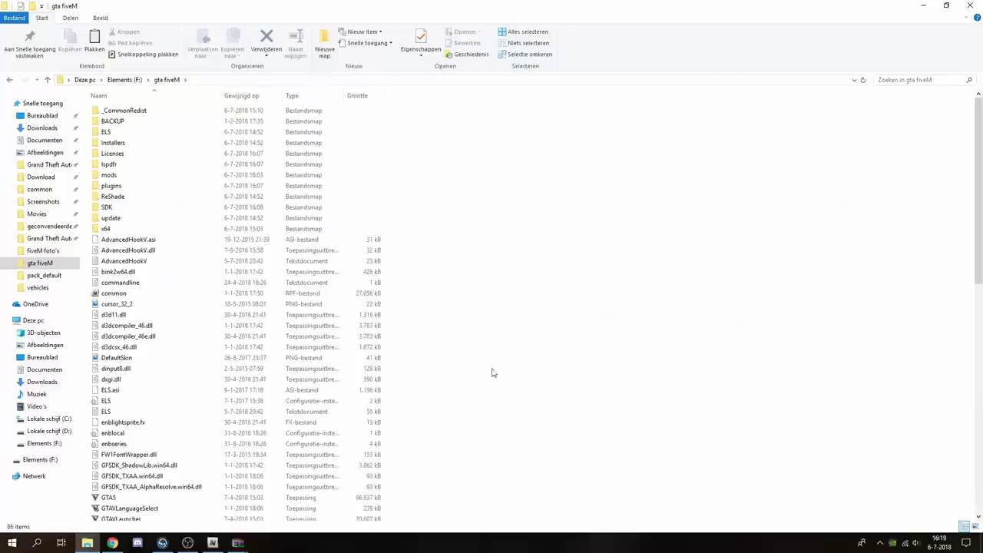
Bring up the downloaded PoliceSmartRadio and Traffic Policer archives in WinRAR, dismissing the licence reminder
{"action": "mouse_move", "coordinate": [238, 544]}
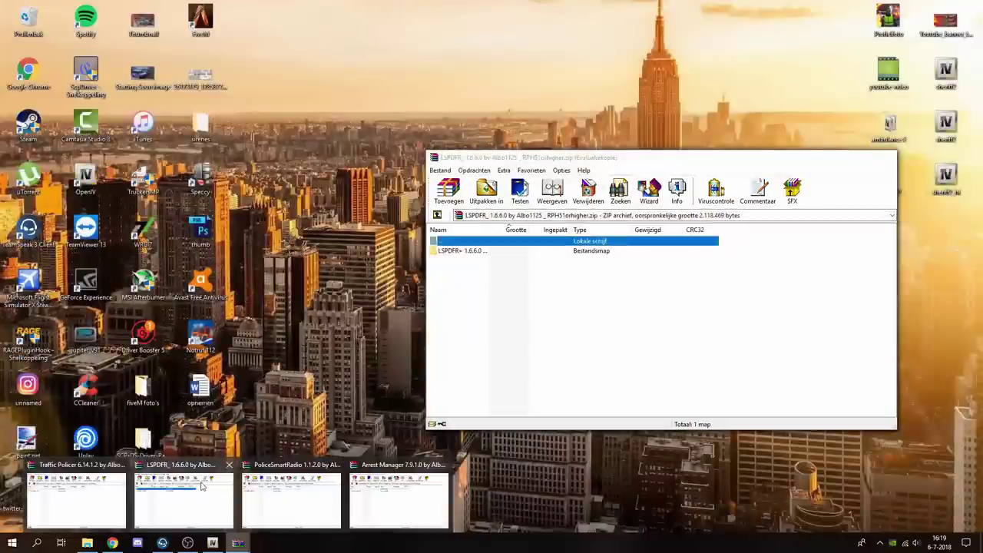
{"action": "mouse_move", "coordinate": [268, 486]}
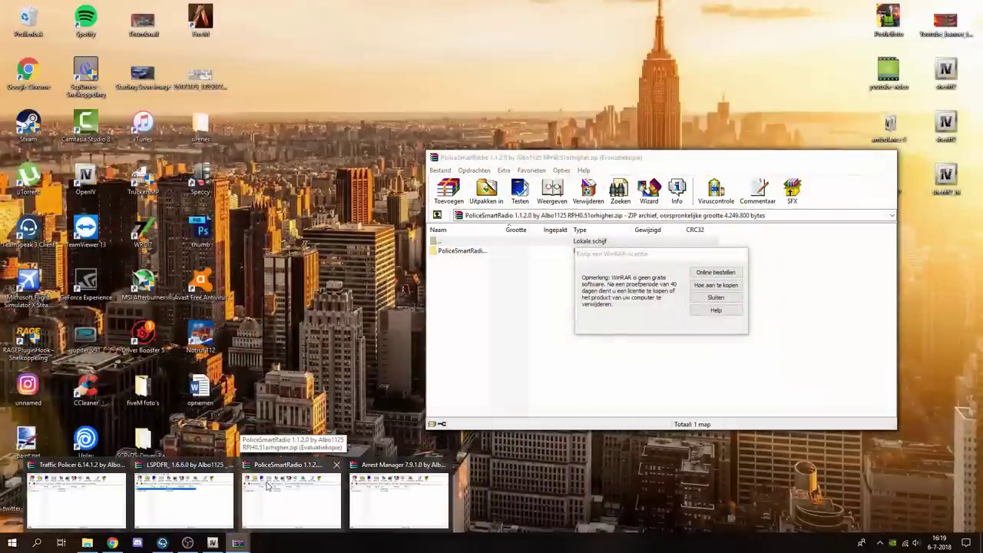
{"action": "left_click", "coordinate": [289, 507]}
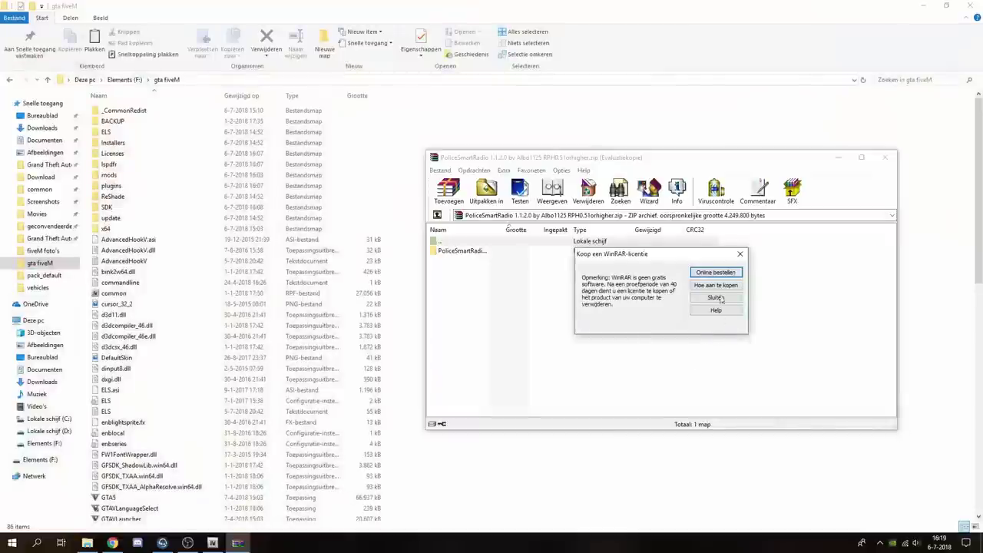
{"action": "key", "text": "Escape"}
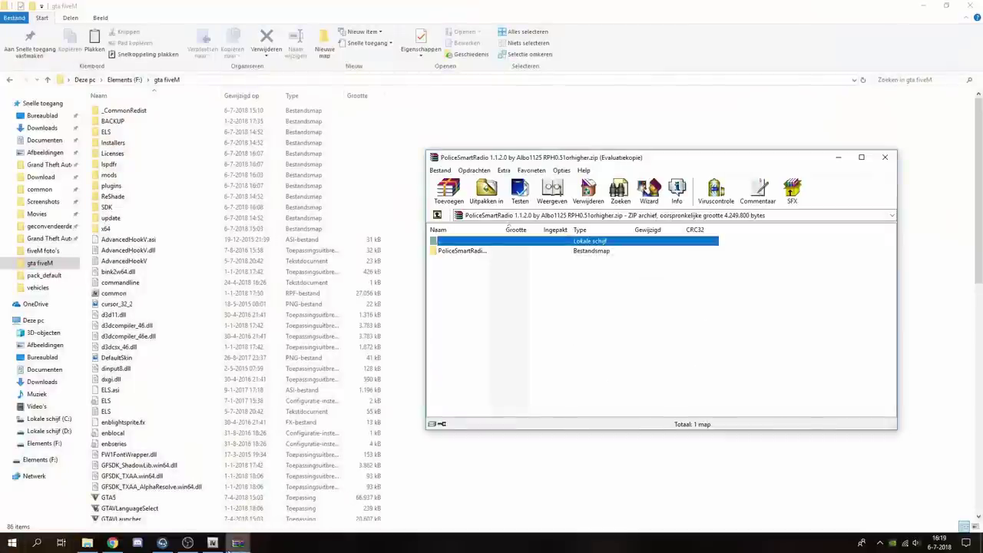
{"action": "left_click", "coordinate": [84, 501]}
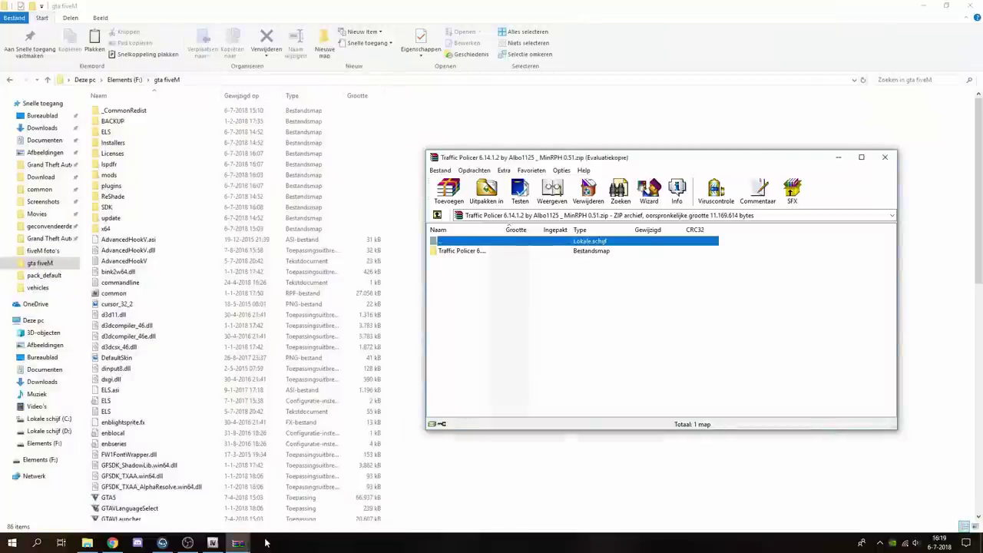
Switch to Chrome to view the title of the Traffic Policer page, and return to the gta fiveM folder in File Explorer
{"action": "left_click", "coordinate": [113, 544]}
{"action": "scroll", "coordinate": [84, 301], "scroll_direction": "up", "scroll_amount": 2}
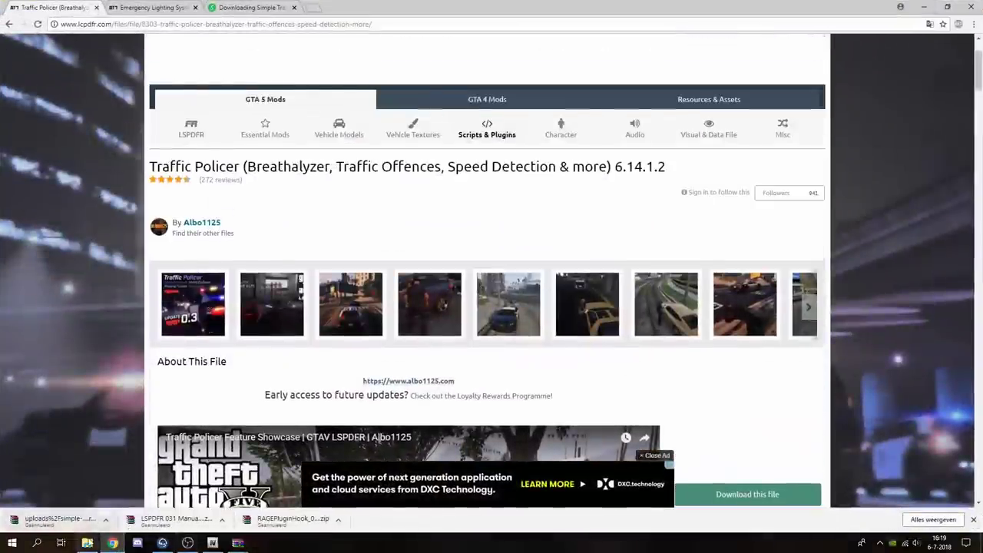
{"action": "left_click", "coordinate": [87, 543]}
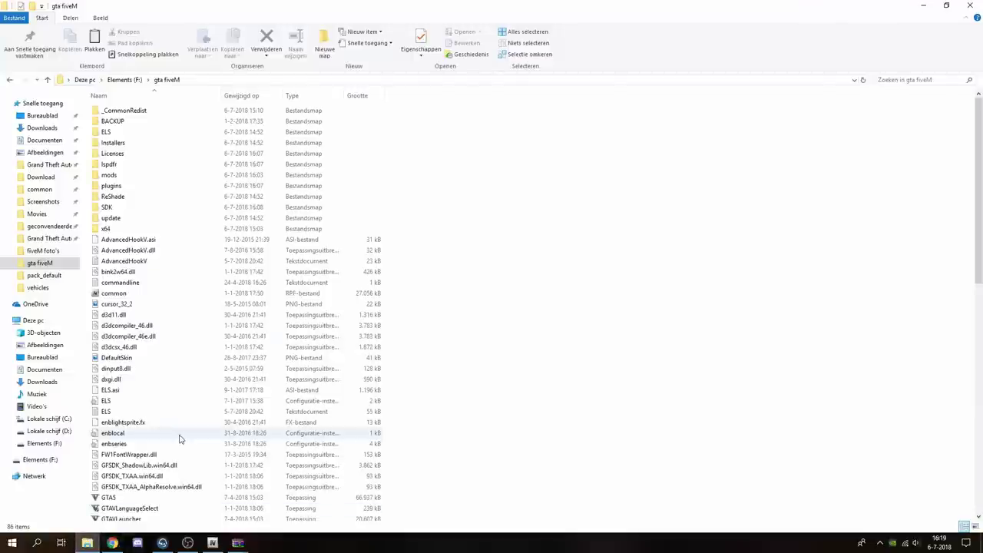
{"action": "left_click", "coordinate": [546, 281]}
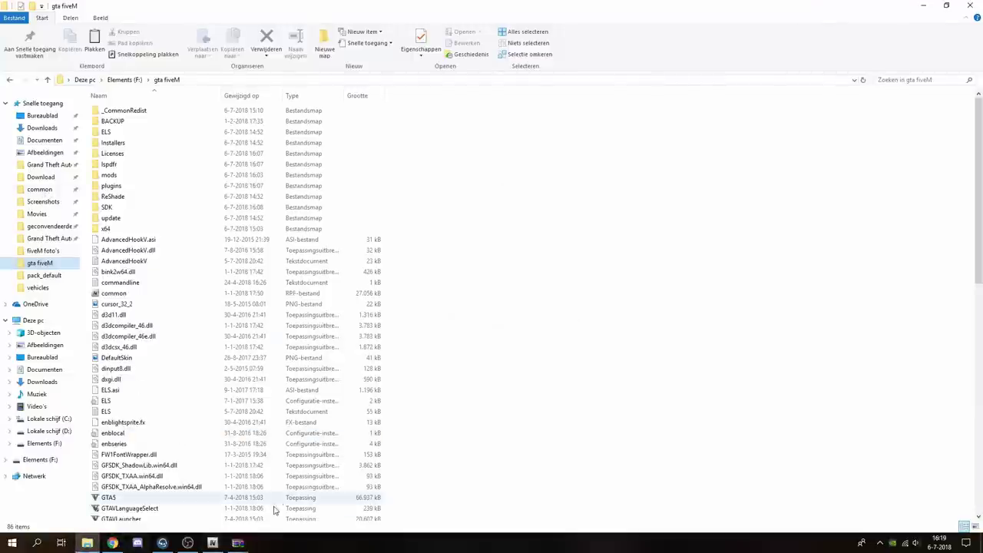
Extract everything in the Traffic Policer 6.14.1.2 archive's Grand Theft Auto V folder into the gta fiveM folder
{"action": "mouse_move", "coordinate": [248, 546]}
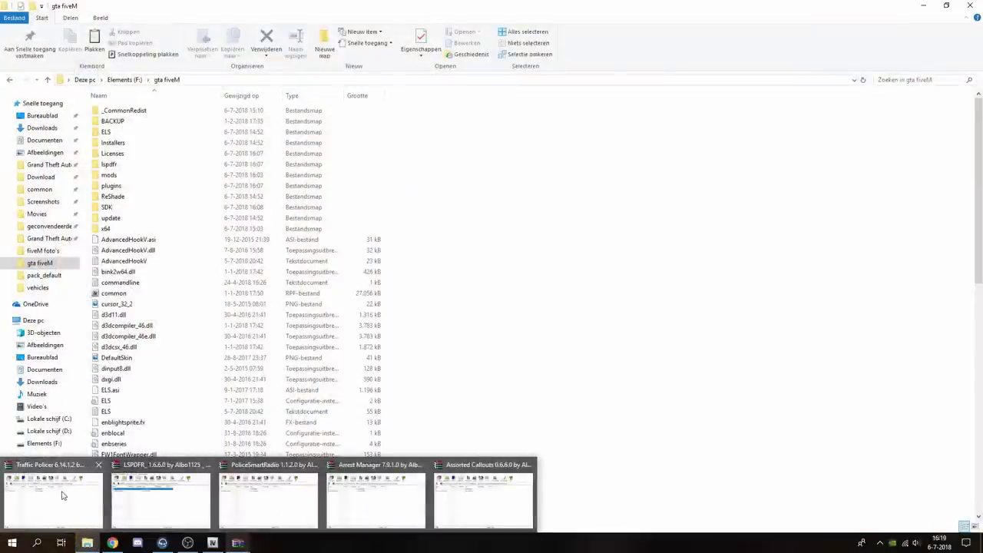
{"action": "mouse_move", "coordinate": [63, 495]}
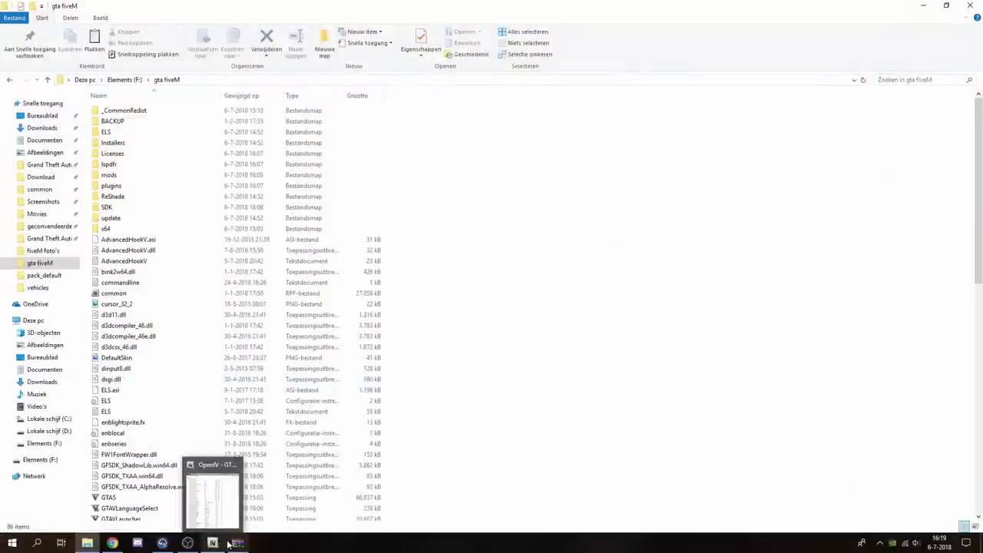
{"action": "left_click", "coordinate": [66, 495]}
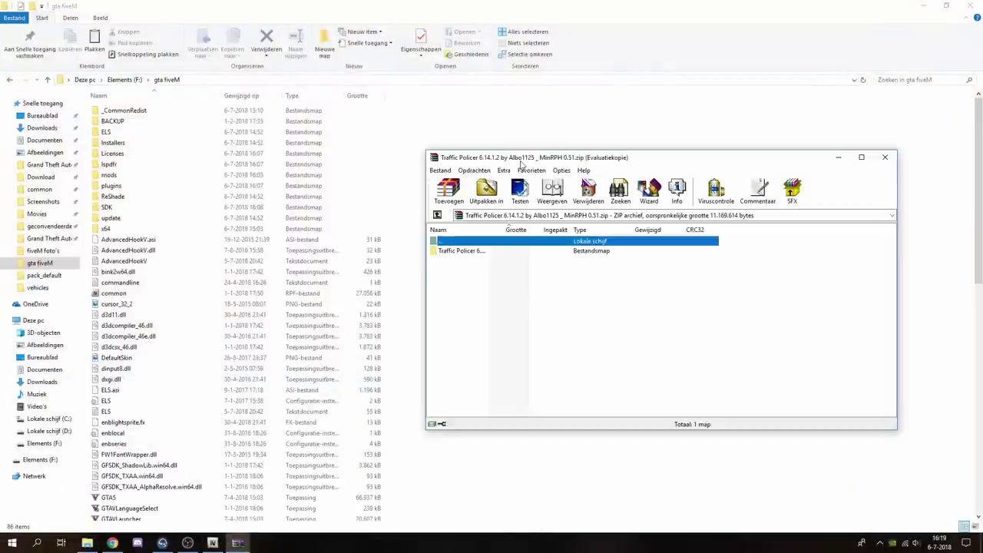
{"action": "left_click_drag", "start_coordinate": [521, 162], "coordinate": [610, 149]}
{"action": "double_click", "coordinate": [567, 240]}
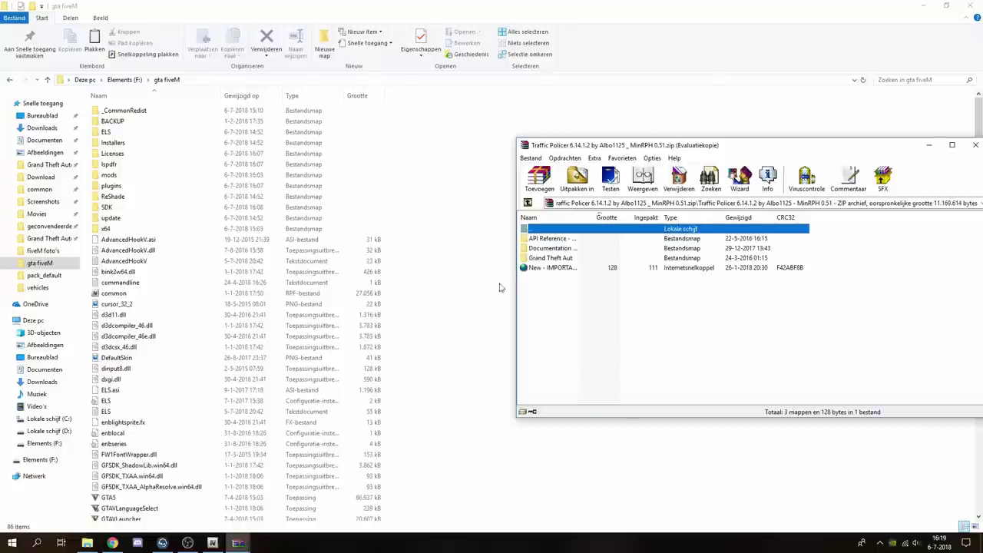
{"action": "double_click", "coordinate": [543, 258]}
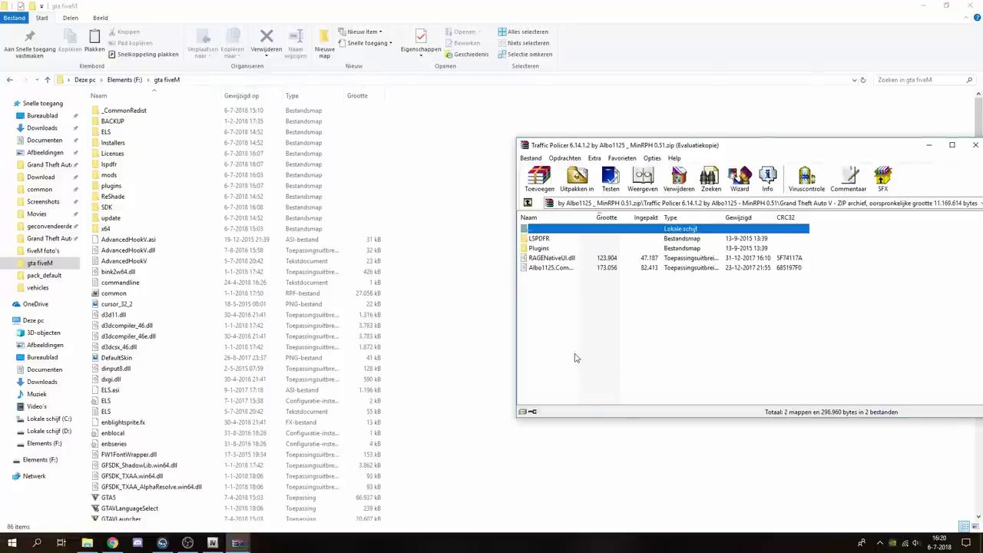
{"action": "left_click_drag", "start_coordinate": [576, 358], "coordinate": [487, 259]}
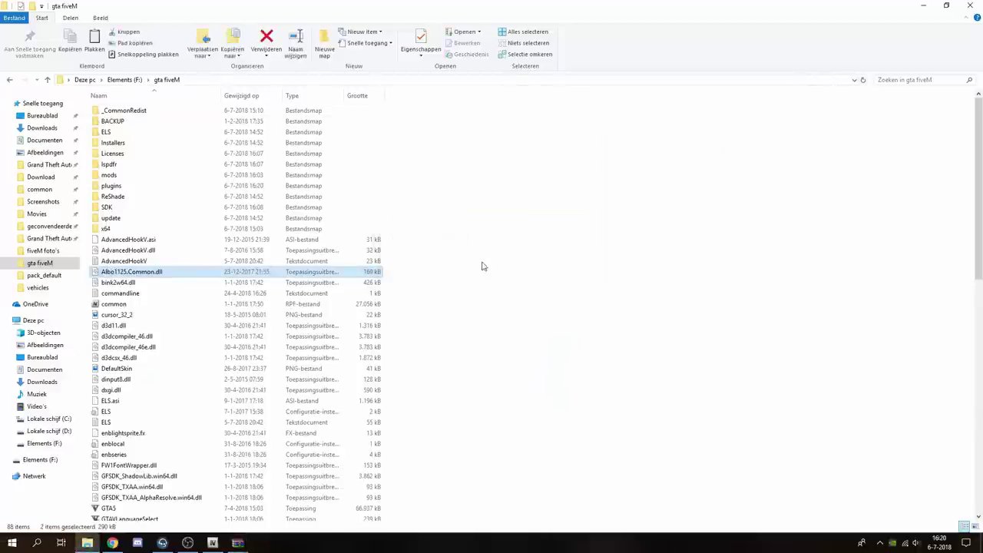
Check the gta fiveM folder for the added Albo1125.Common.dll and RAGENativeUI.dll files
{"action": "left_click", "coordinate": [503, 269]}
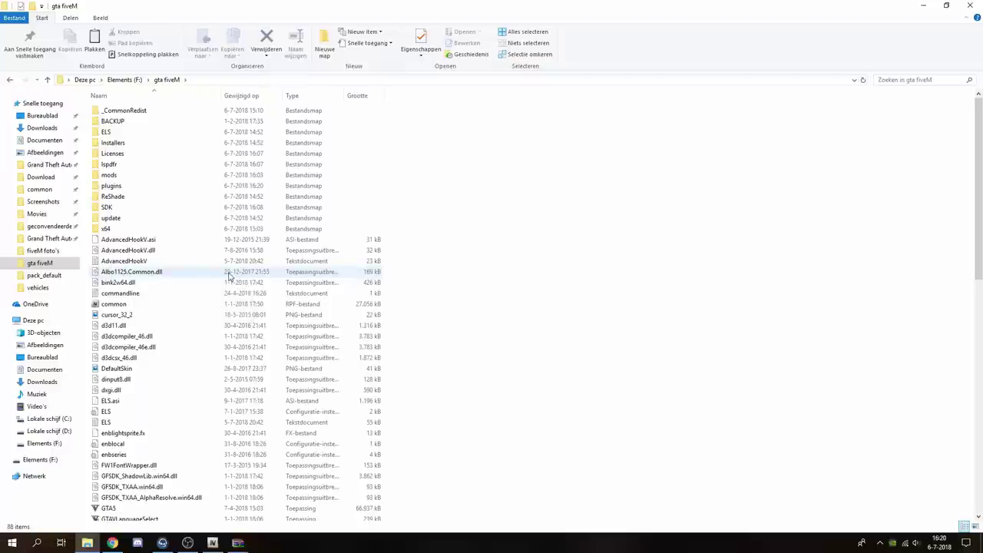
{"action": "scroll", "coordinate": [247, 277], "scroll_direction": "down", "scroll_amount": 8}
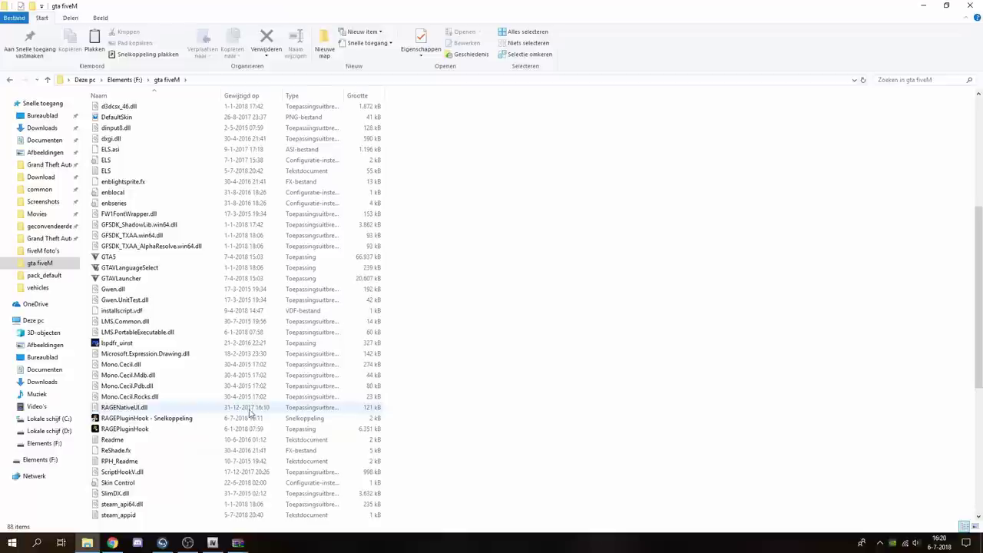
{"action": "scroll", "coordinate": [520, 395], "scroll_direction": "up", "scroll_amount": 8}
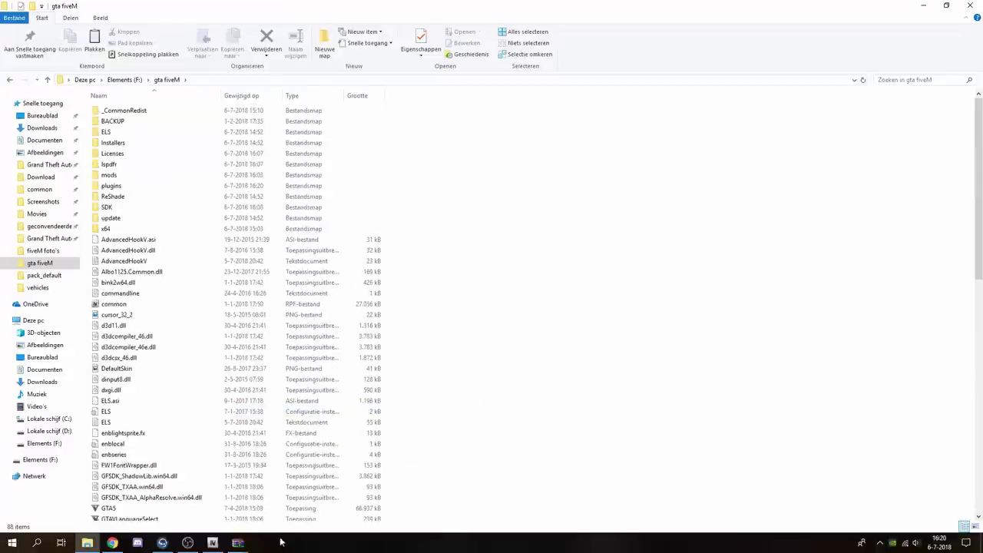
Close the Traffic Policer archive, open the LSPDFR+ 1.6.6.0 archive's Grand Theft Auto V folder and review its contents
{"action": "mouse_move", "coordinate": [240, 544]}
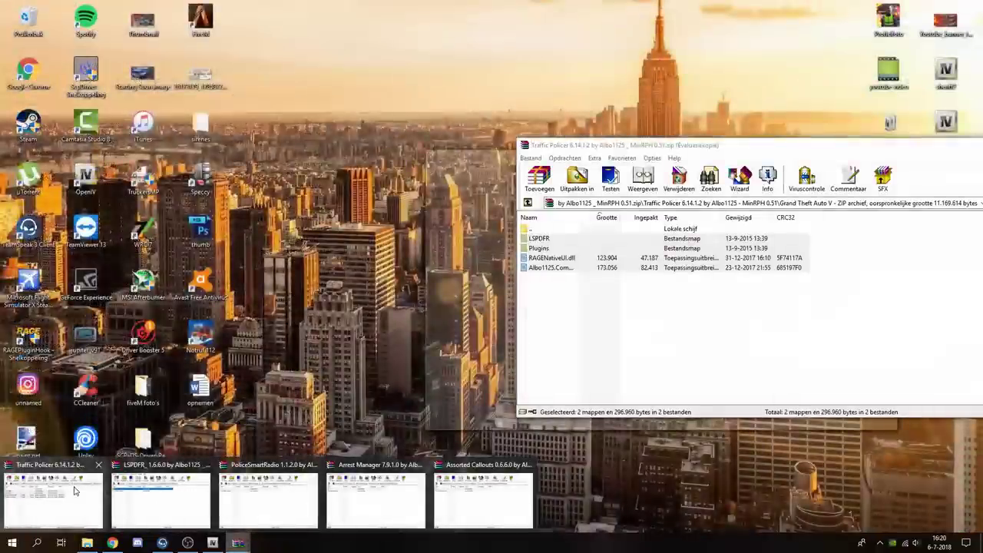
{"action": "left_click", "coordinate": [97, 467]}
{"action": "left_click", "coordinate": [91, 501]}
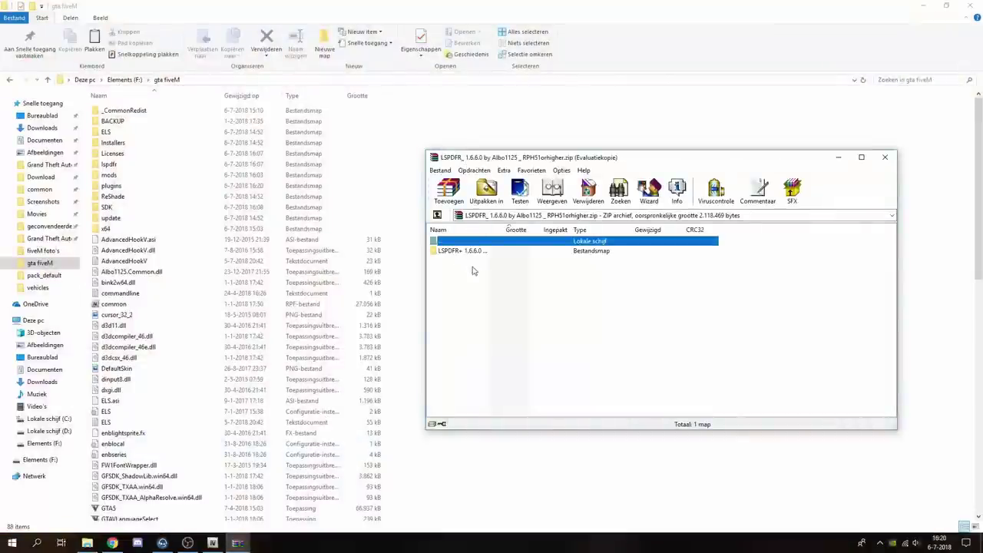
{"action": "double_click", "coordinate": [453, 254]}
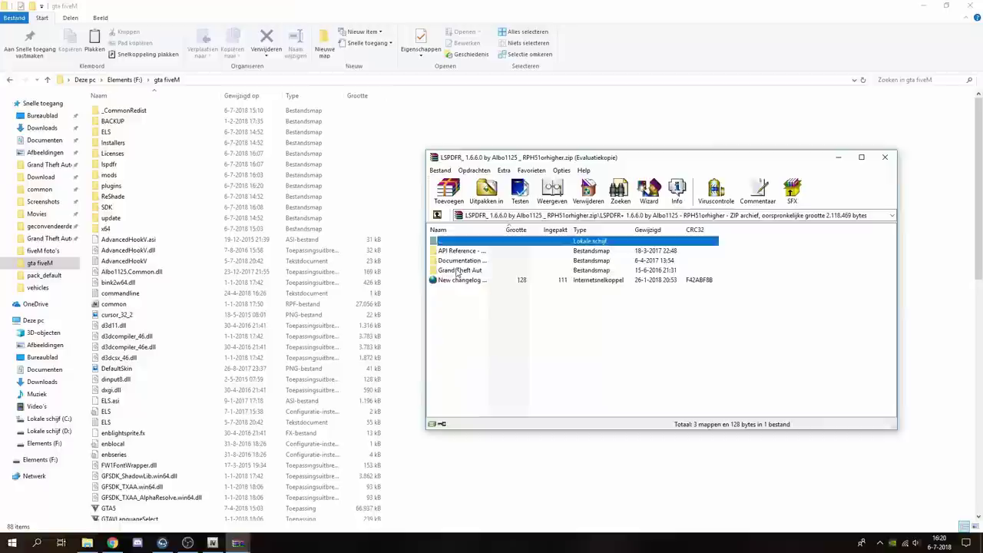
{"action": "left_click_drag", "start_coordinate": [487, 328], "coordinate": [459, 255]}
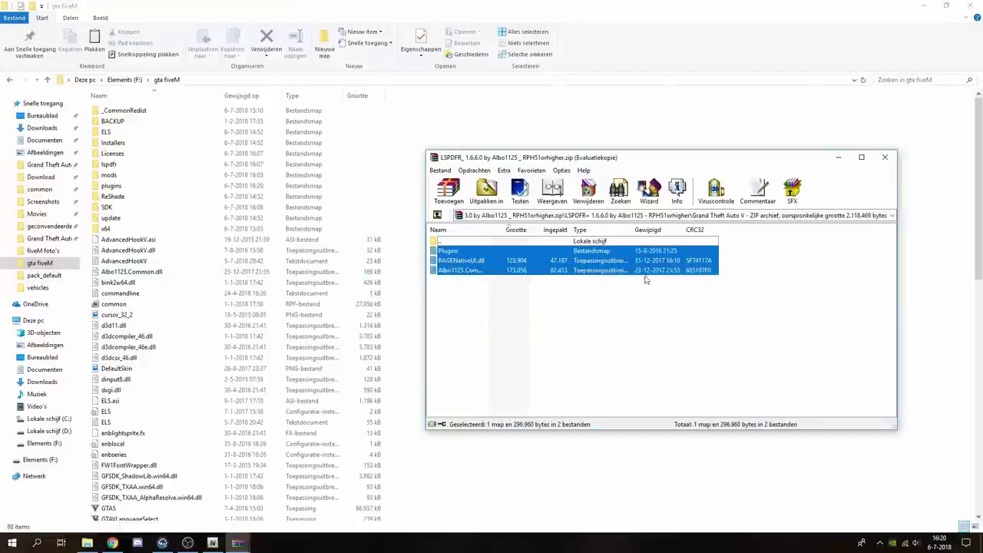
{"action": "left_click", "coordinate": [630, 305]}
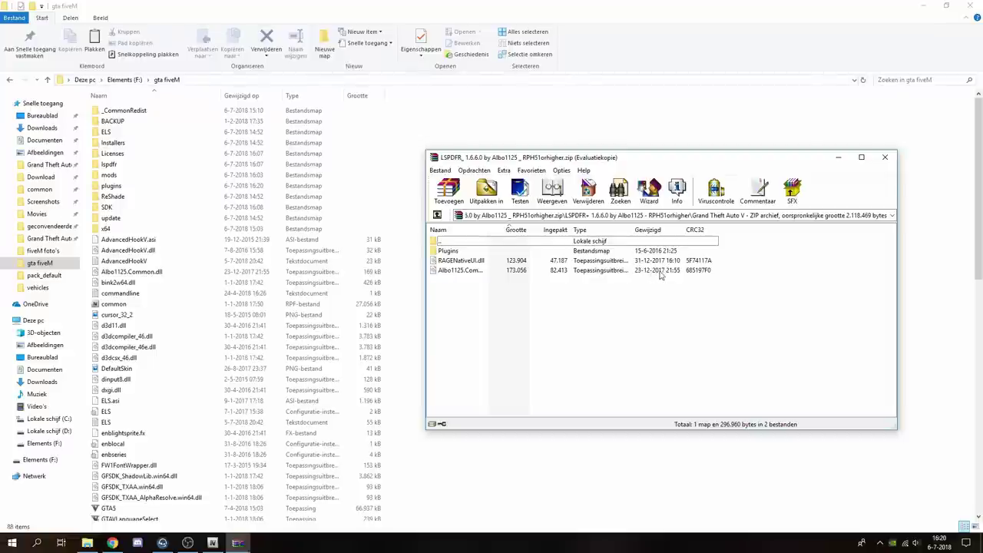
{"action": "left_click_drag", "start_coordinate": [513, 292], "coordinate": [482, 256]}
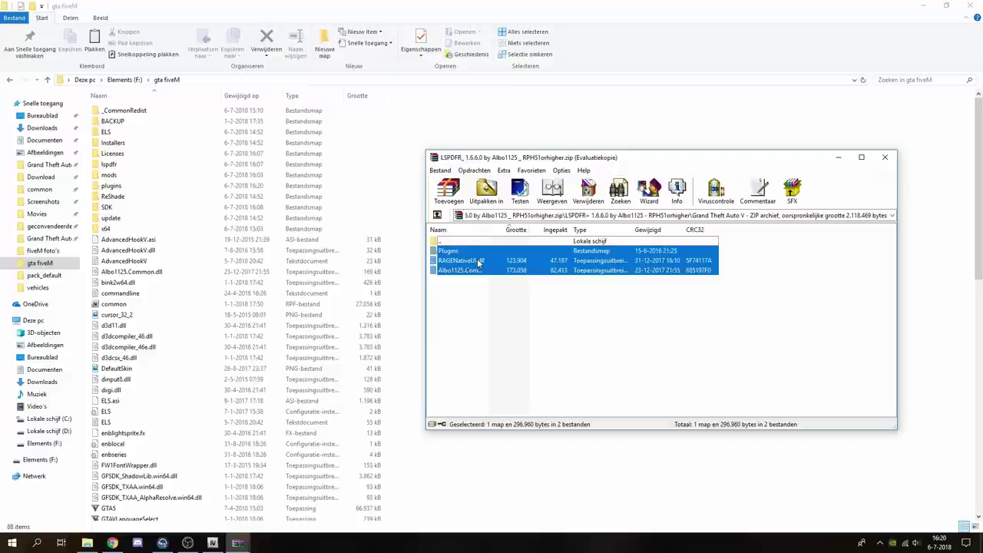
{"action": "left_click", "coordinate": [675, 292]}
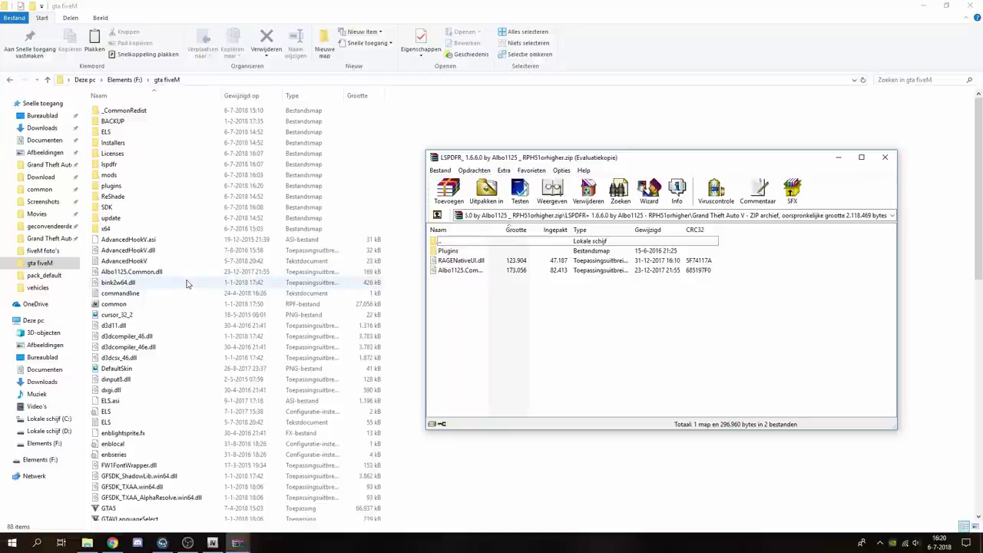
Extract Plugins, RAGENativeUI.dll and Albo1125.Common.dll from the LSPDFR+ archive into gta fiveM, replacing the existing files, and close the archive
{"action": "left_click_drag", "start_coordinate": [553, 332], "coordinate": [419, 260]}
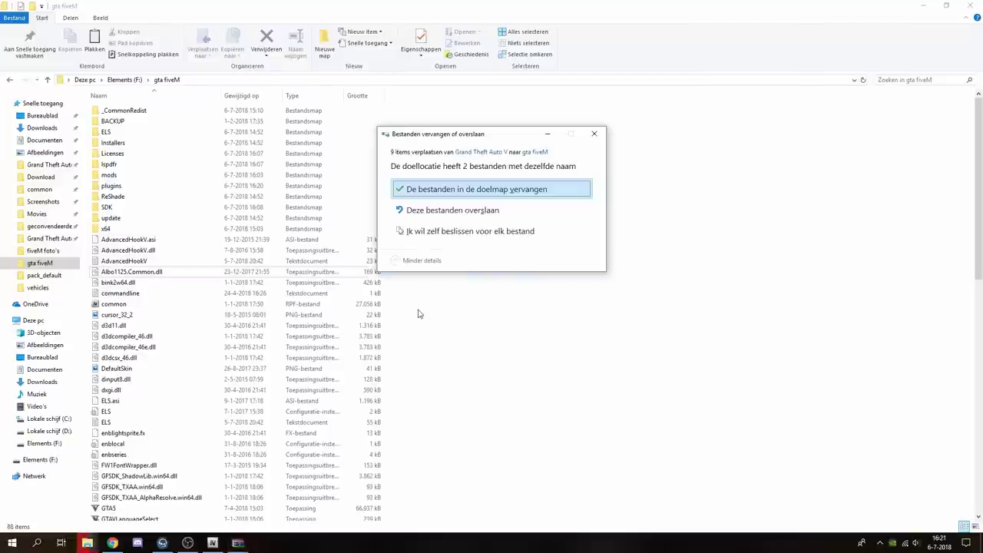
{"action": "left_click", "coordinate": [477, 189]}
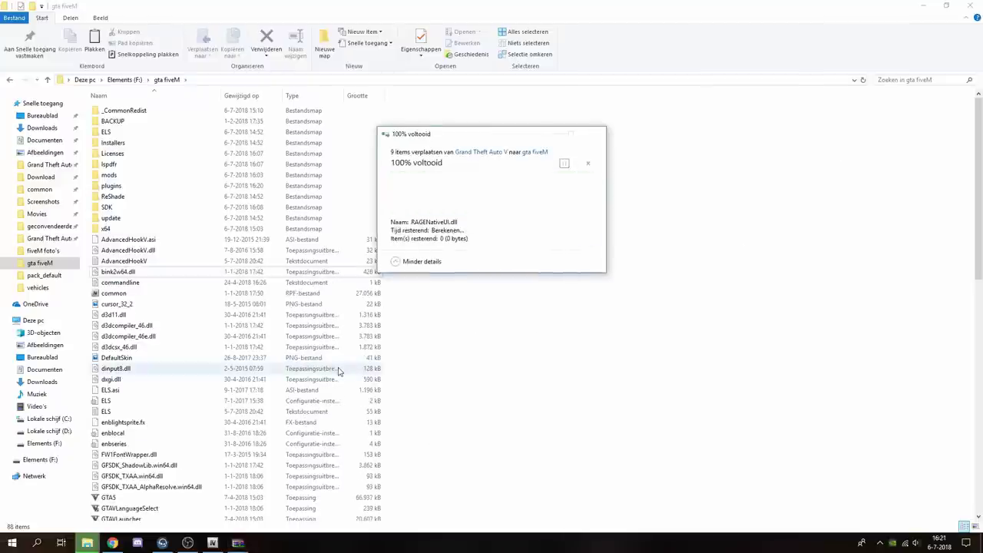
{"action": "left_click", "coordinate": [87, 543]}
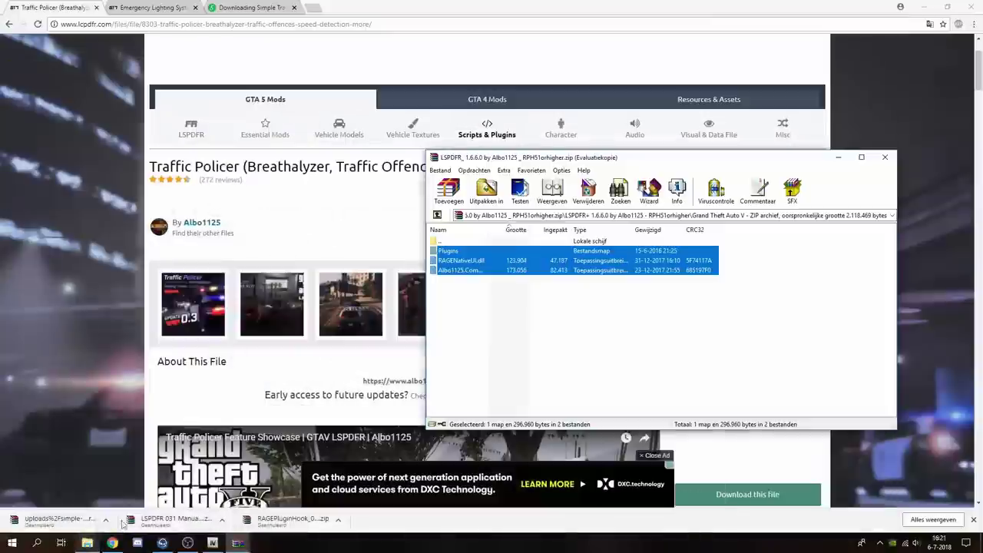
{"action": "left_click", "coordinate": [87, 543]}
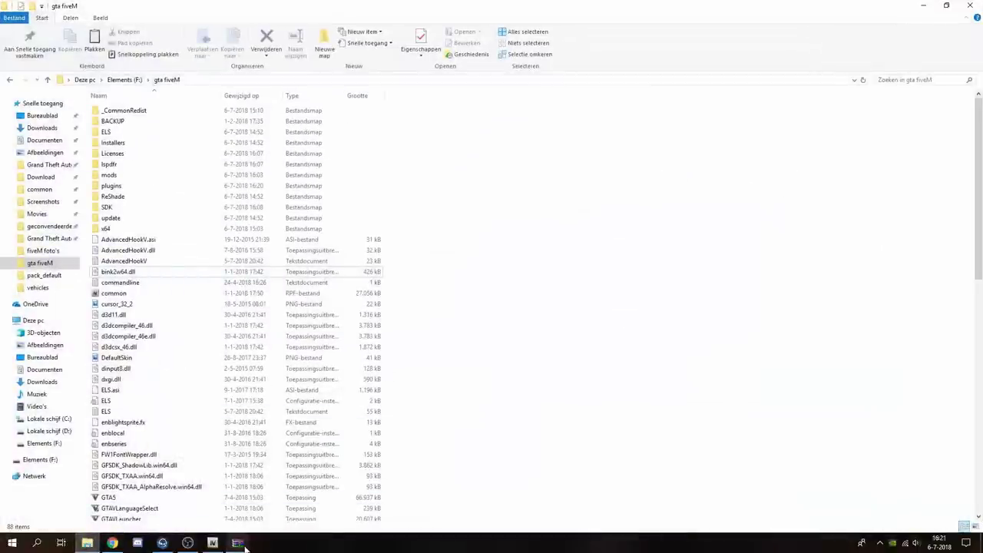
{"action": "mouse_move", "coordinate": [240, 543]}
{"action": "mouse_move", "coordinate": [126, 481]}
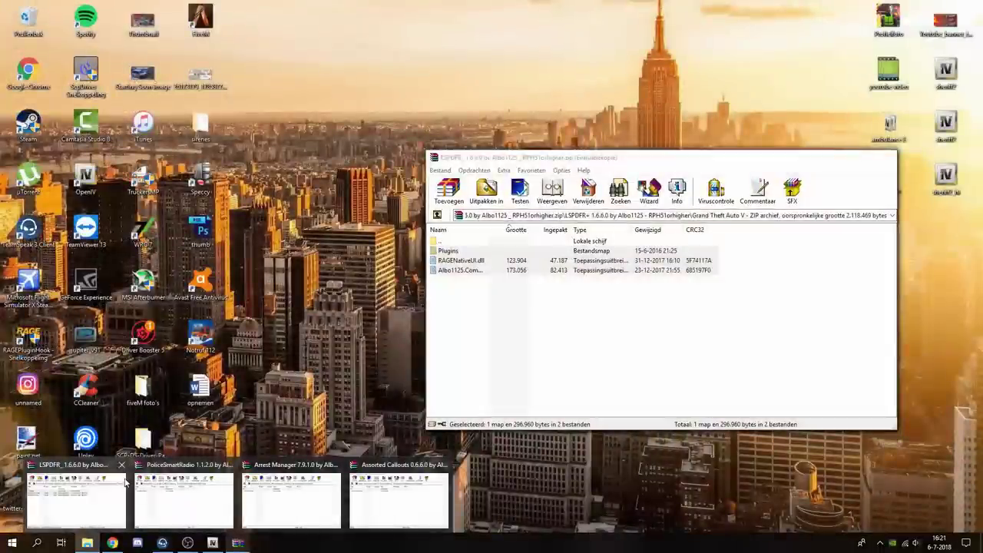
{"action": "left_click", "coordinate": [120, 473]}
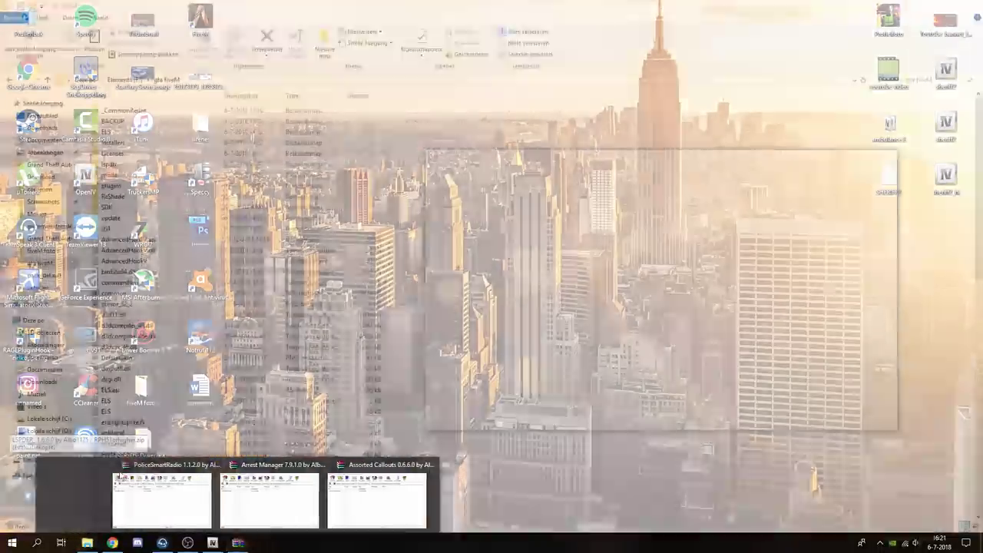
Extract the PoliceSmartRadio 1.1.2.0 archive's Grand Theft Auto V contents into gta fiveM, replacing Albo1125.Common.dll, and close the archive
{"action": "left_click", "coordinate": [125, 496]}
{"action": "left_click", "coordinate": [476, 255]}
{"action": "double_click", "coordinate": [477, 256]}
{"action": "double_click", "coordinate": [454, 270]}
{"action": "left_click_drag", "start_coordinate": [460, 307], "coordinate": [361, 448]}
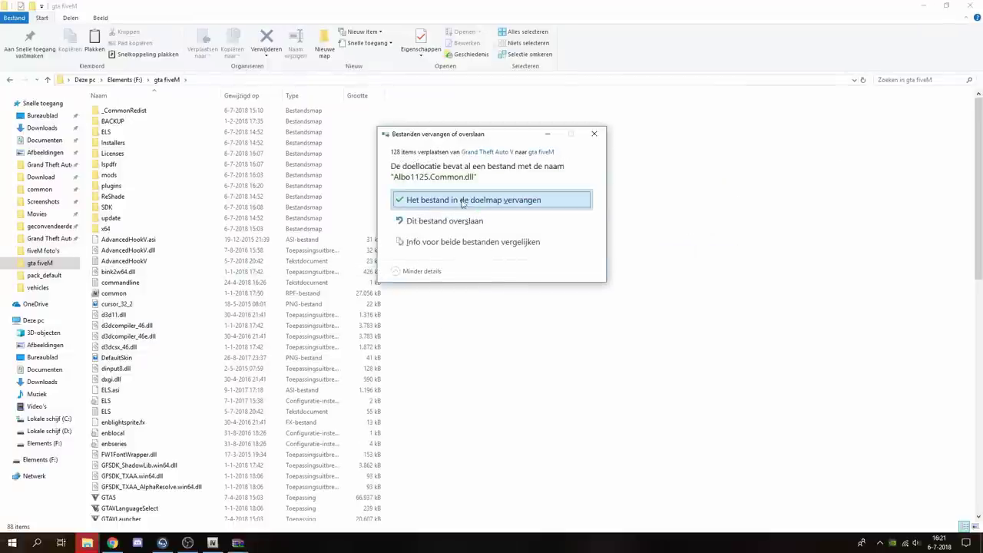
{"action": "left_click", "coordinate": [461, 199]}
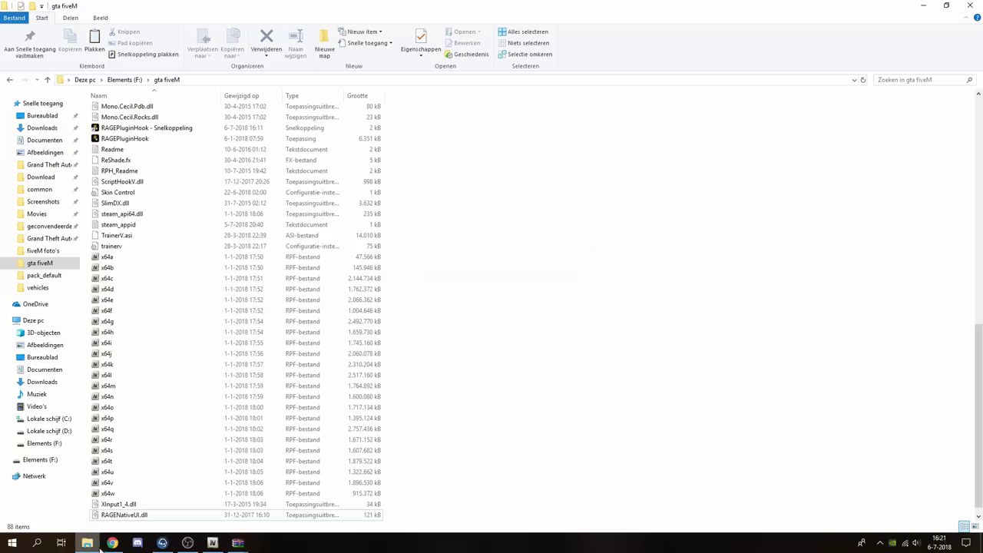
{"action": "mouse_move", "coordinate": [252, 547]}
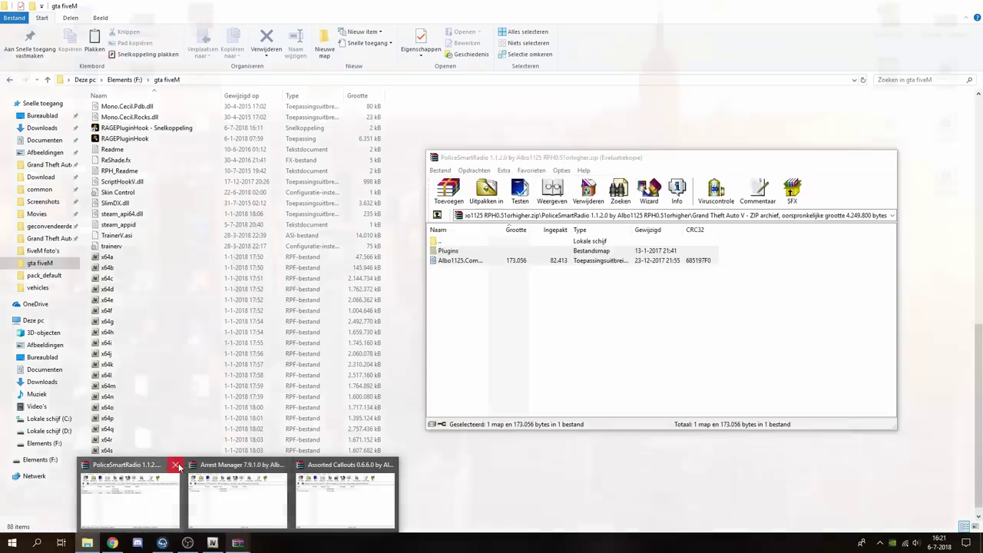
{"action": "left_click", "coordinate": [146, 465]}
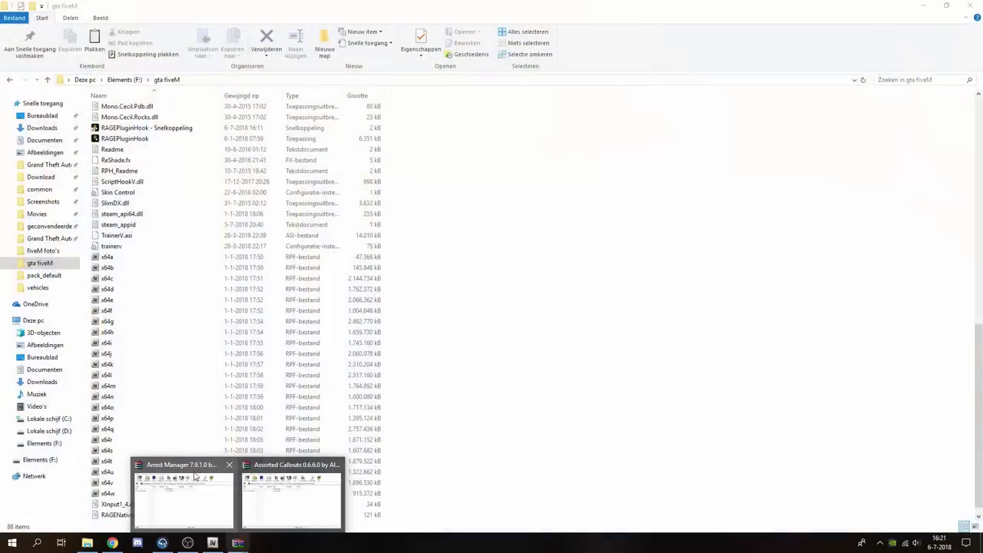
{"action": "scroll", "coordinate": [335, 336], "scroll_direction": "up", "scroll_amount": 10}
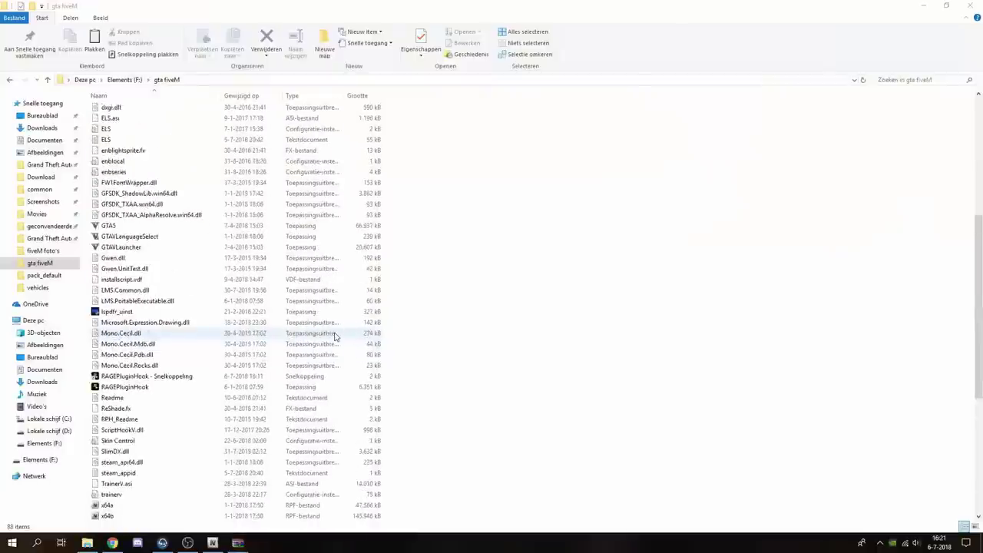
Extract the Arrest Manager 7.9.1.0 archive's Grand Theft Auto V contents into gta fiveM, replacing existing files, and close the archive
{"action": "scroll", "coordinate": [335, 335], "scroll_direction": "up", "scroll_amount": 3}
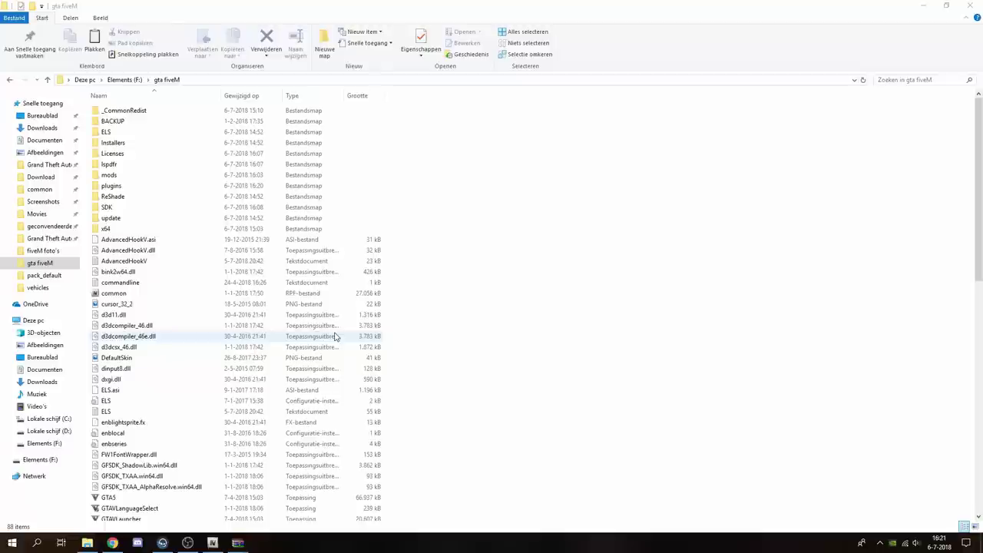
{"action": "mouse_move", "coordinate": [238, 543]}
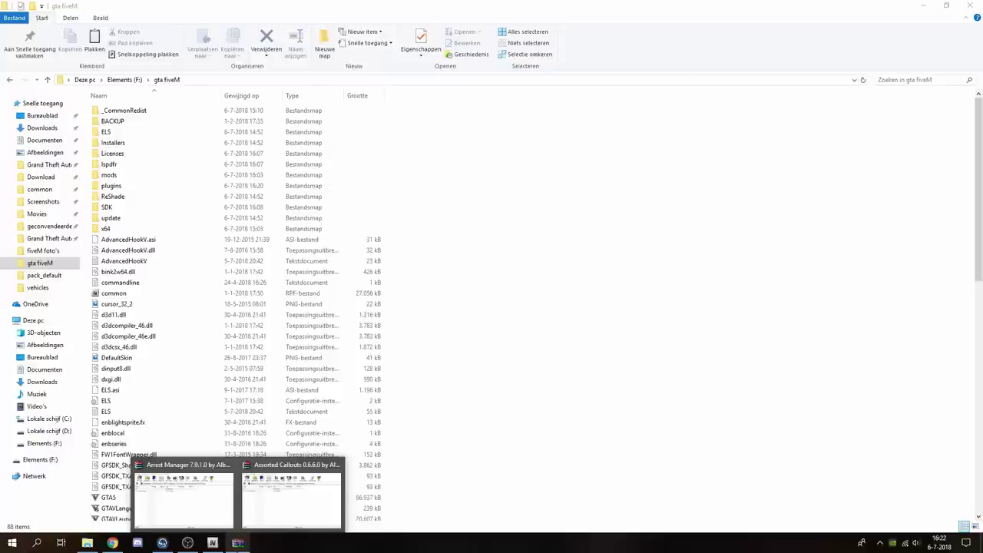
{"action": "left_click", "coordinate": [202, 503]}
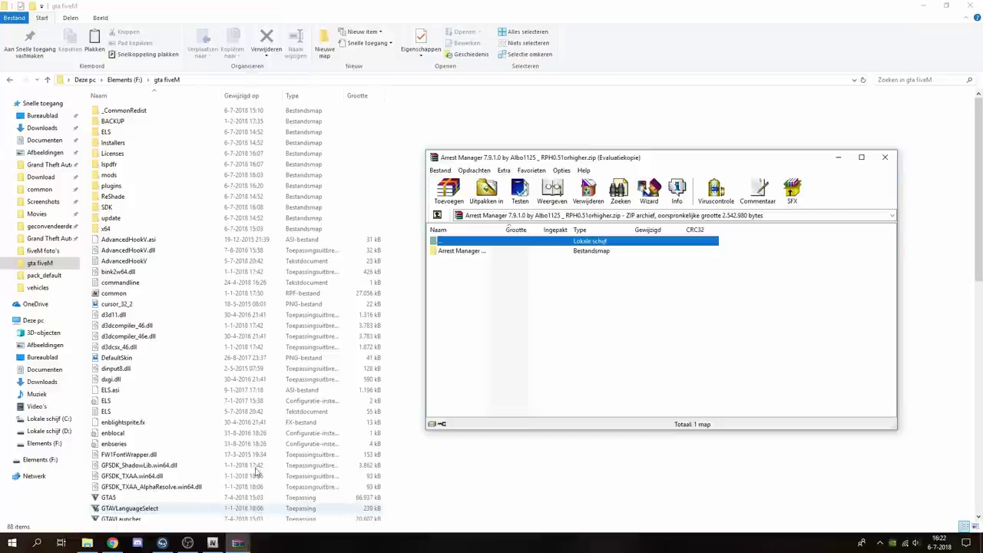
{"action": "double_click", "coordinate": [465, 272]}
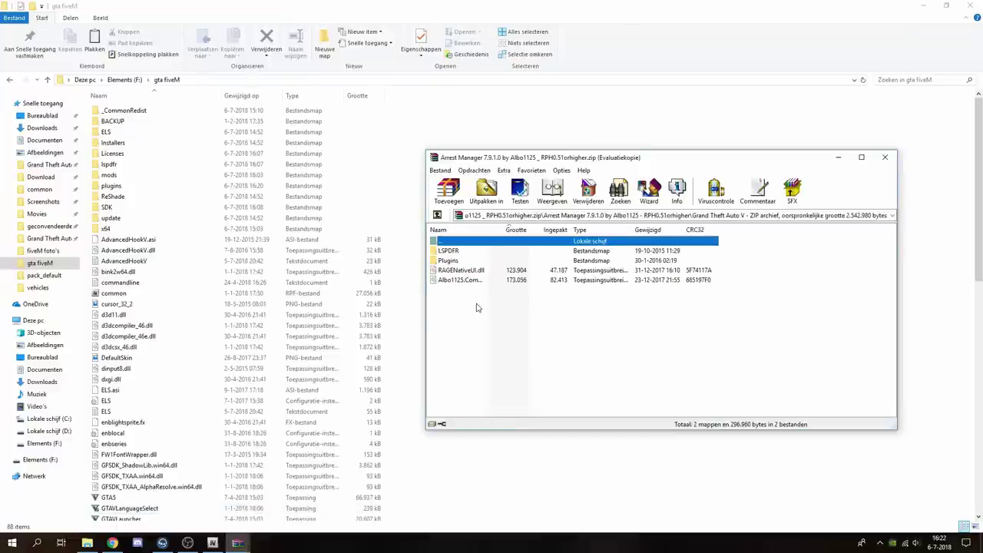
{"action": "left_click_drag", "start_coordinate": [476, 307], "coordinate": [408, 272]}
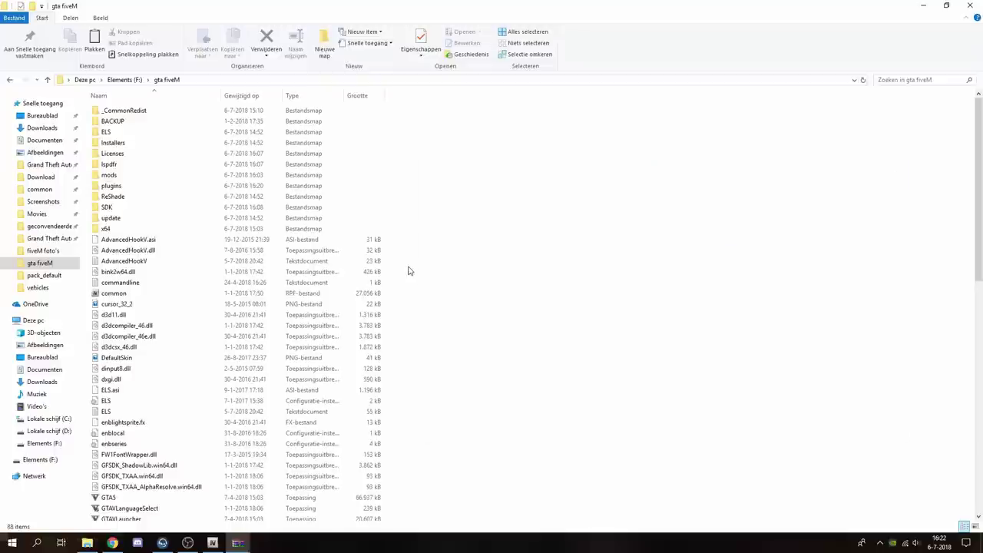
{"action": "left_click", "coordinate": [461, 192]}
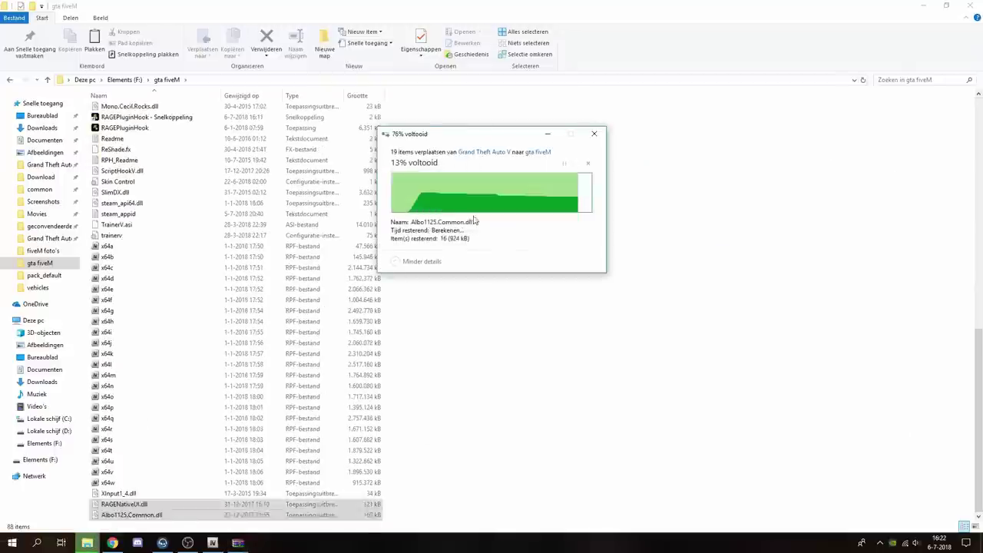
{"action": "scroll", "coordinate": [465, 353], "scroll_direction": "up", "scroll_amount": 4}
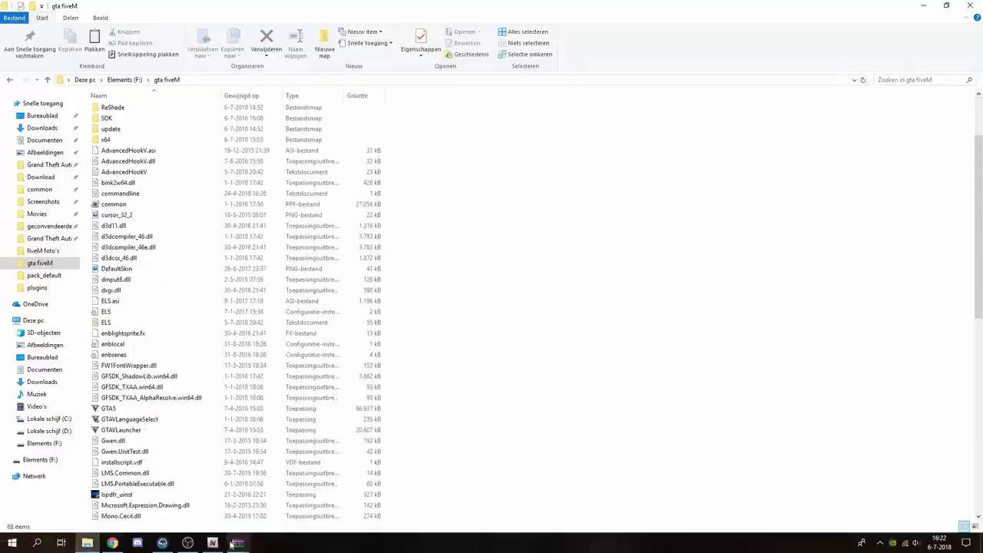
{"action": "mouse_move", "coordinate": [235, 541]}
{"action": "left_click", "coordinate": [229, 465]}
Extract the Assorted Callouts 0.6.6.0 archive's Grand Theft Auto V contents into gta fiveM, replacing the existing files
{"action": "left_click", "coordinate": [285, 500]}
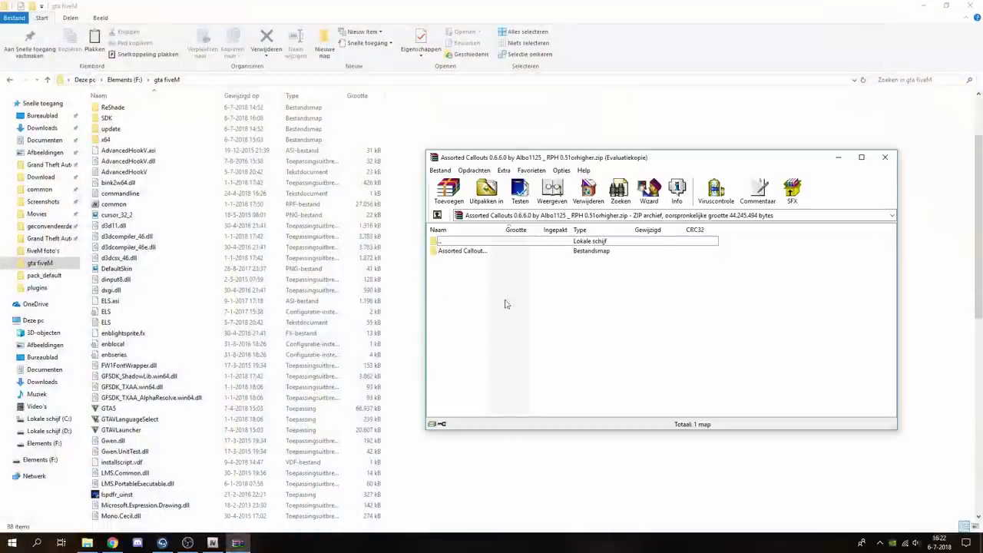
{"action": "double_click", "coordinate": [468, 252]}
{"action": "double_click", "coordinate": [461, 260]}
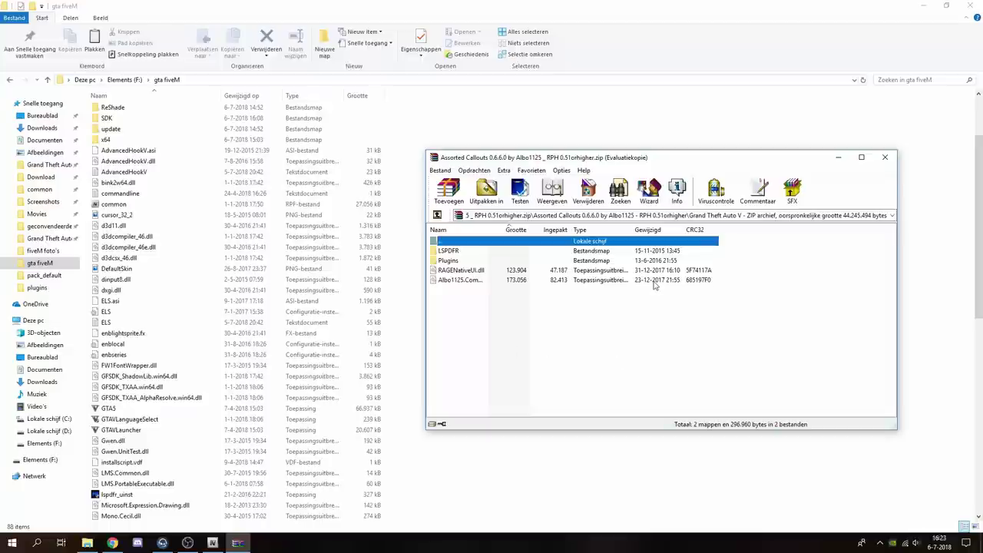
{"action": "left_click_drag", "start_coordinate": [481, 304], "coordinate": [399, 253]}
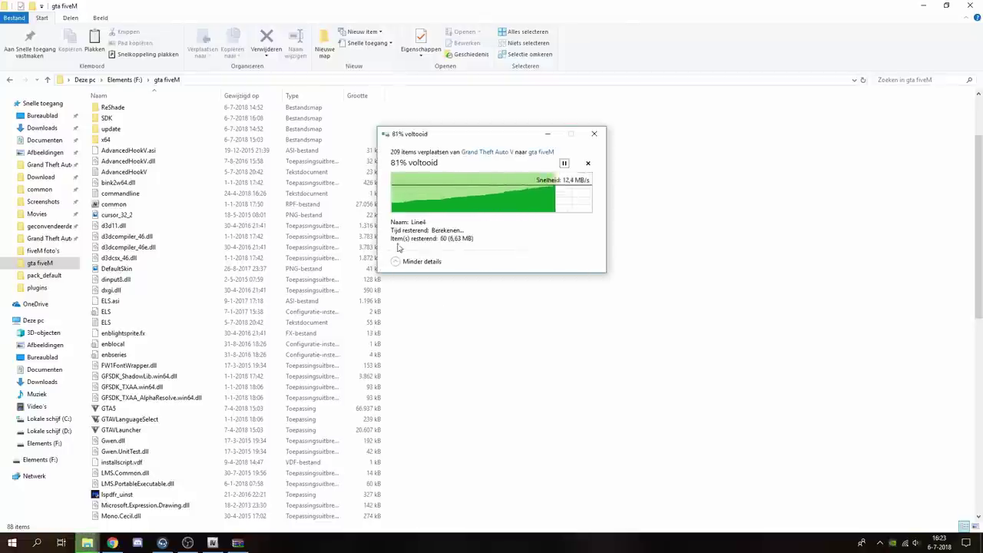
{"action": "left_click", "coordinate": [442, 189]}
{"action": "scroll", "coordinate": [290, 328], "scroll_direction": "down", "scroll_amount": 10}
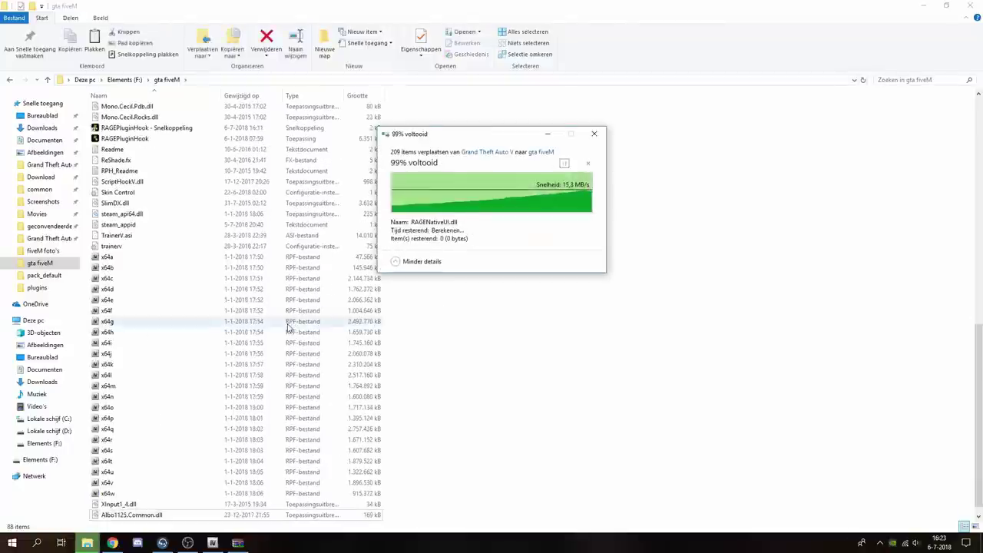
Open the Assorted Callouts configuration file from gta fiveM's plugins\LSPDFR folder and review its callout settings
{"action": "scroll", "coordinate": [289, 328], "scroll_direction": "up", "scroll_amount": 12}
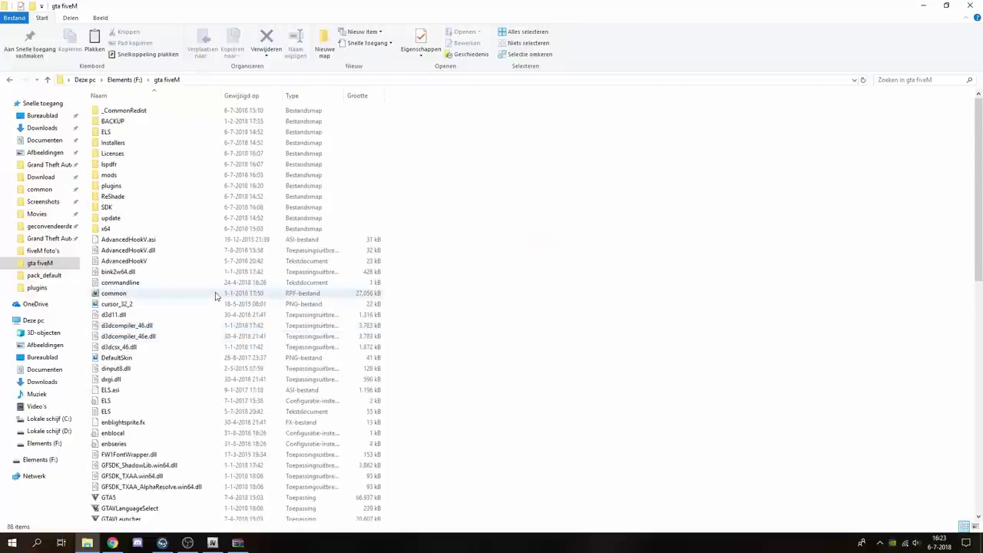
{"action": "double_click", "coordinate": [153, 188]}
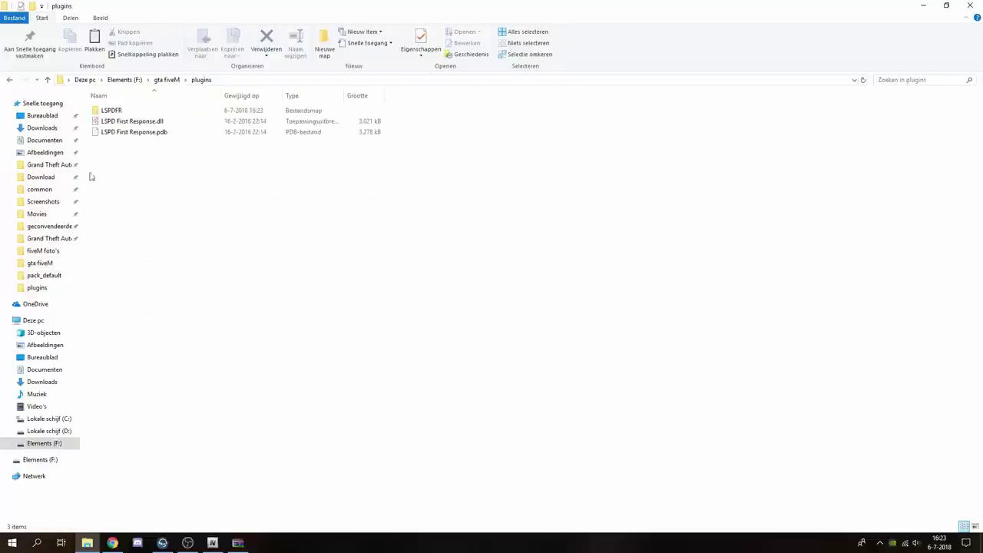
{"action": "double_click", "coordinate": [113, 111]}
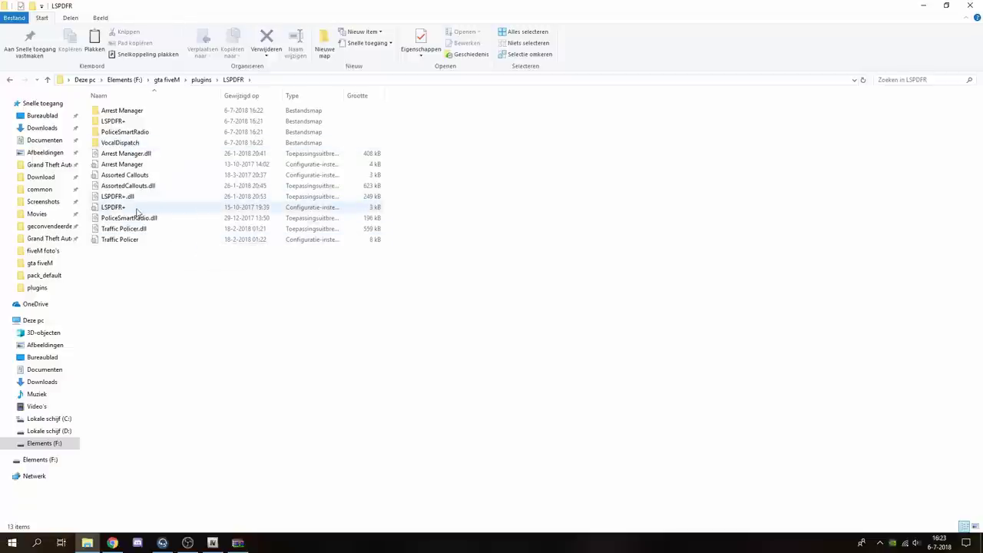
{"action": "double_click", "coordinate": [138, 175]}
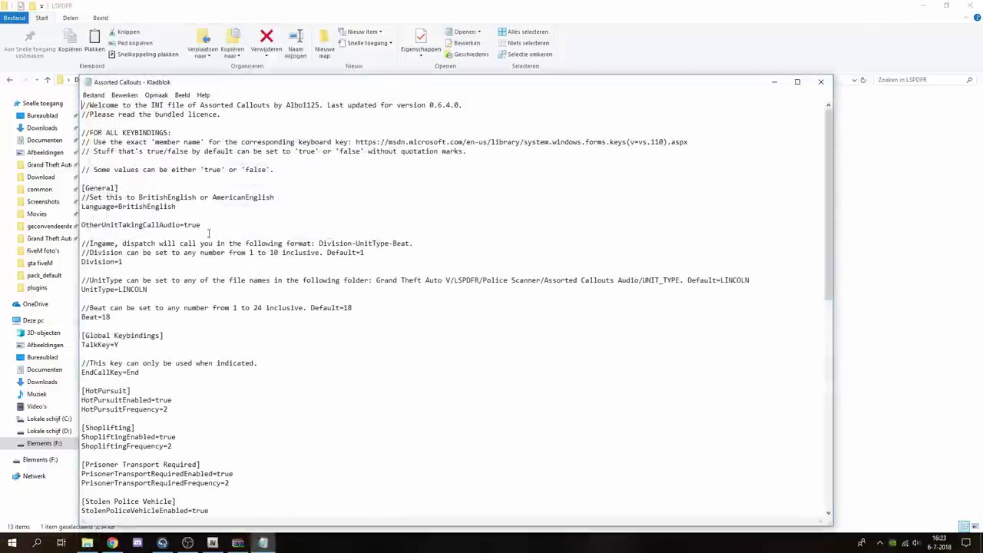
{"action": "scroll", "coordinate": [218, 242], "scroll_direction": "down", "scroll_amount": 16}
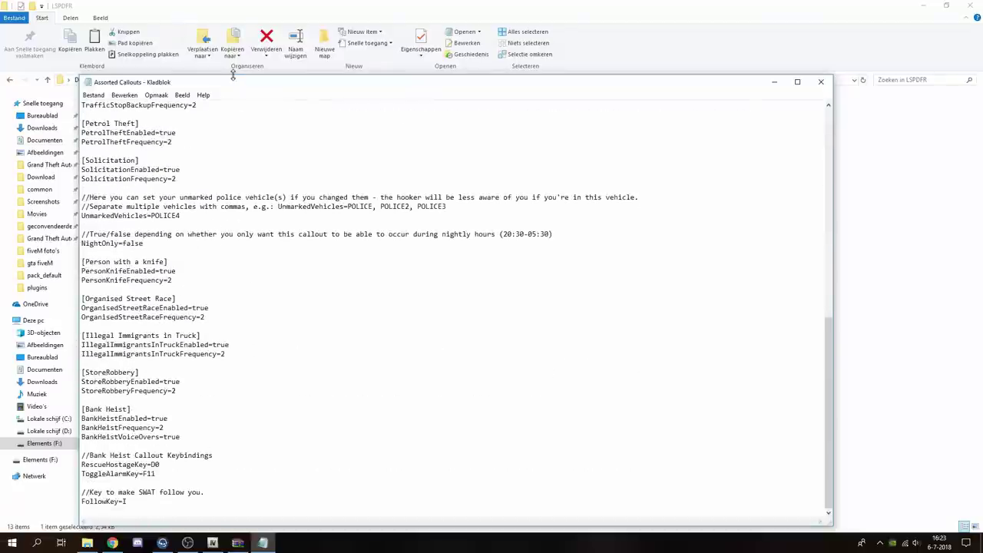
{"action": "left_click_drag", "start_coordinate": [228, 88], "coordinate": [351, 36]}
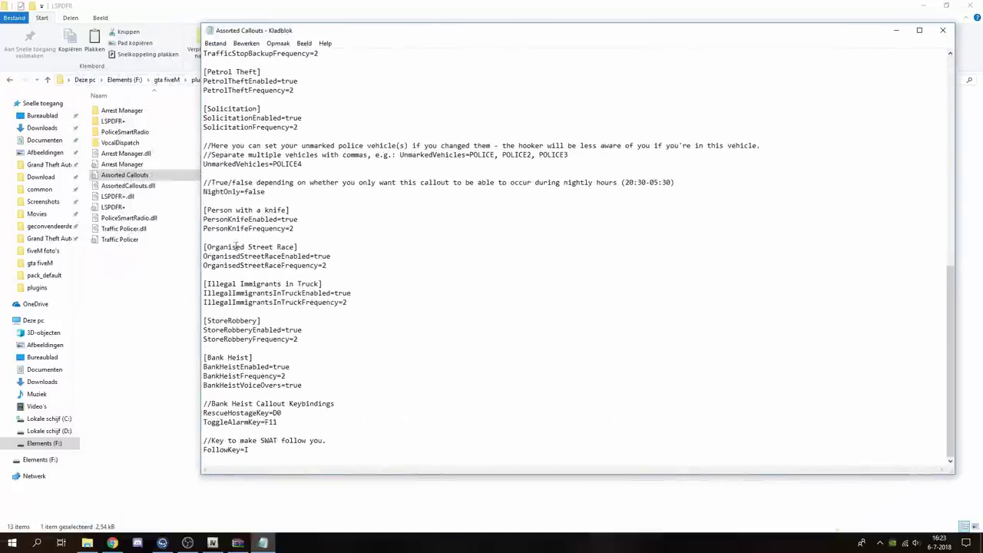
Set OrganisedStreetRaceEnabled and PersonKnifeEnabled to false in Assorted Callouts.ini, and close the file with the changes saved
{"action": "left_click_drag", "start_coordinate": [206, 246], "coordinate": [295, 247]}
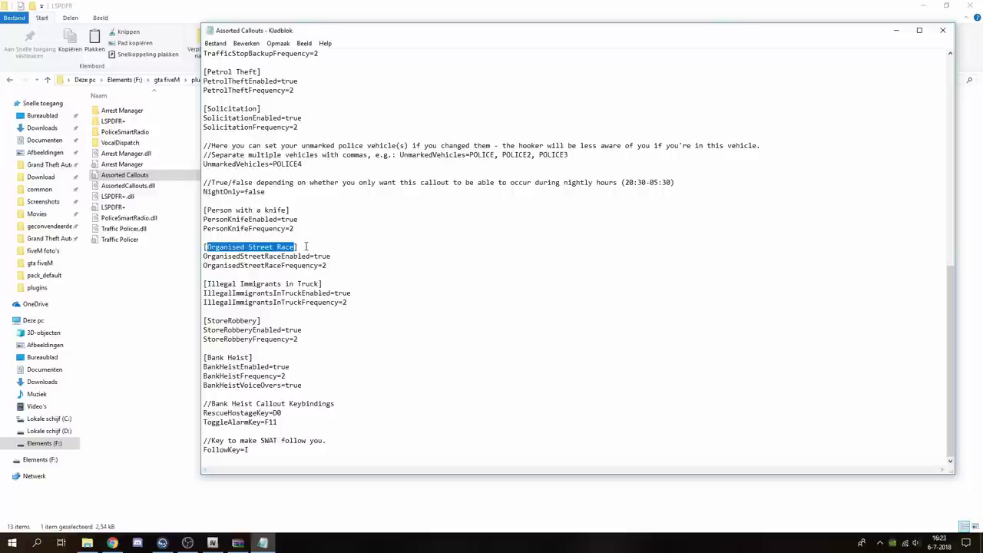
{"action": "left_click_drag", "start_coordinate": [345, 256], "coordinate": [314, 258]}
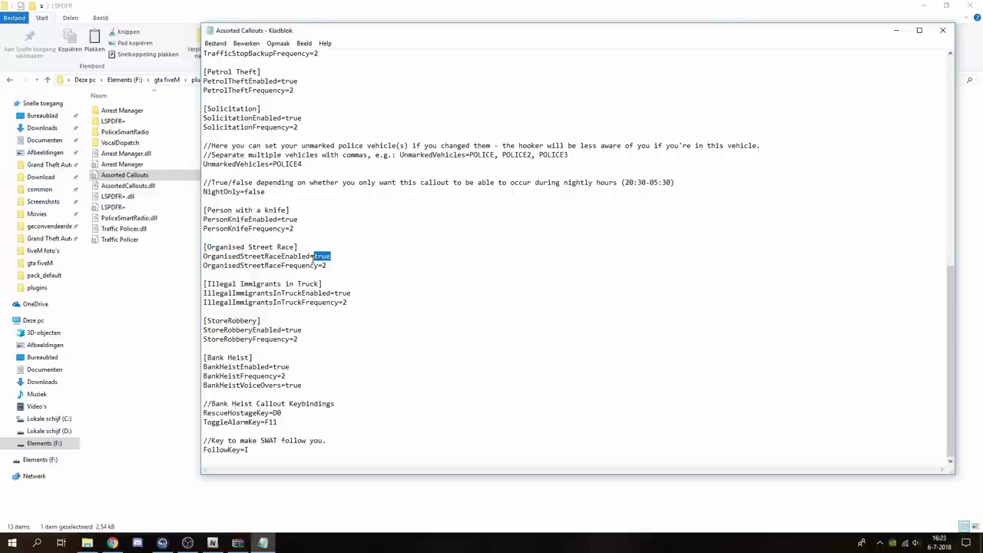
{"action": "type", "text": "false"}
{"action": "left_click_drag", "start_coordinate": [370, 256], "coordinate": [315, 256]}
{"action": "left_click", "coordinate": [340, 257]}
{"action": "type", "text": "se"}
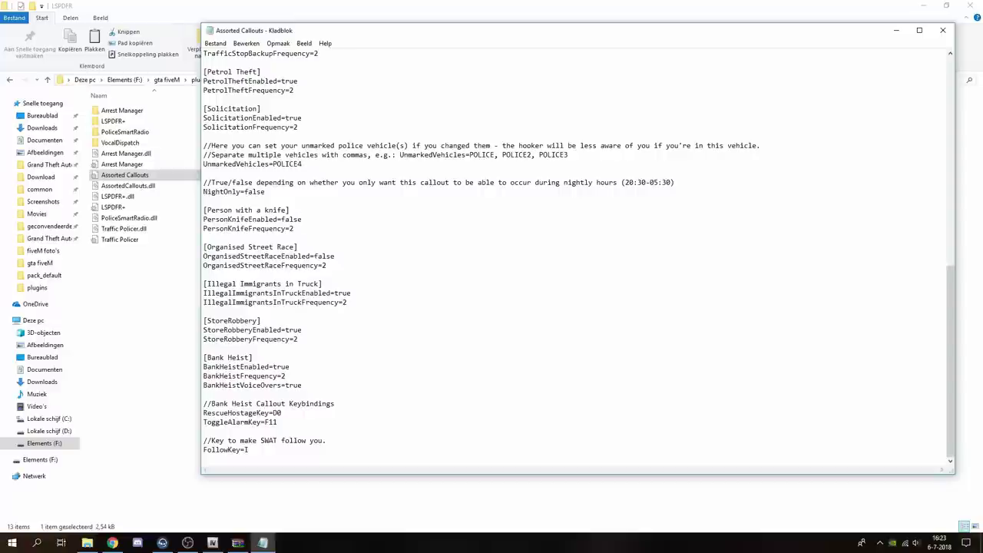
{"action": "left_click", "coordinate": [943, 30]}
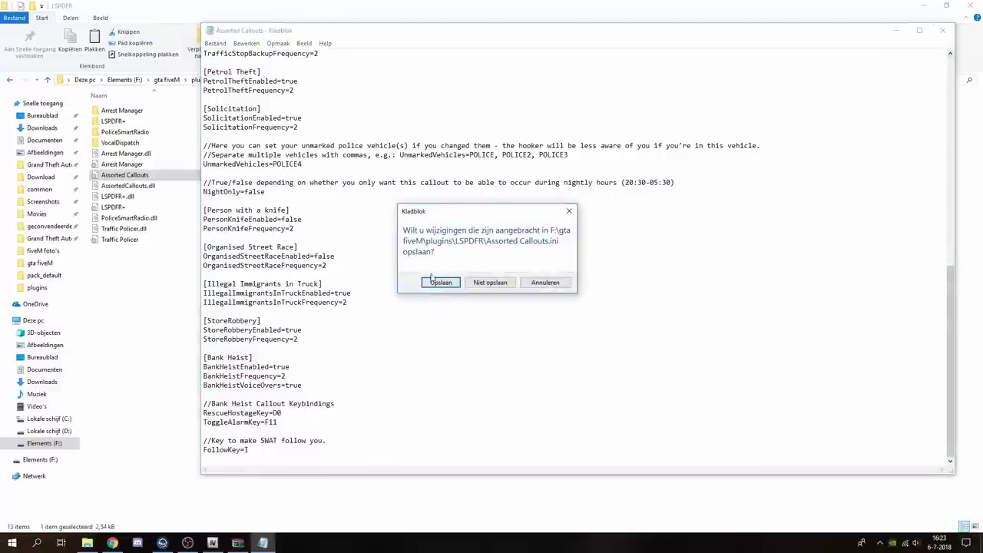
{"action": "left_click", "coordinate": [439, 282]}
Return to the gta fiveM folder and close the Assorted Callouts archive
{"action": "left_click", "coordinate": [197, 80]}
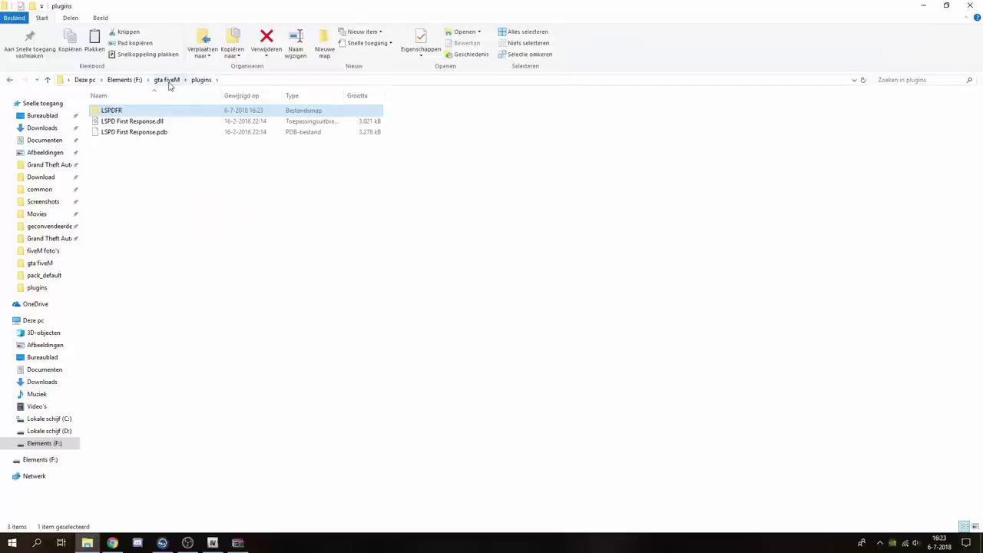
{"action": "left_click", "coordinate": [167, 80]}
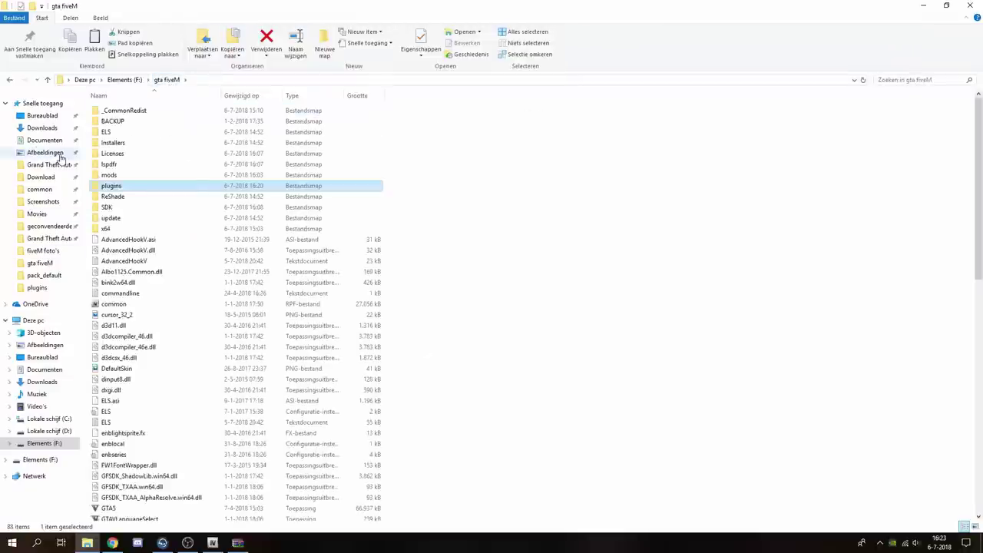
{"action": "left_click", "coordinate": [238, 543]}
{"action": "left_click", "coordinate": [885, 158]}
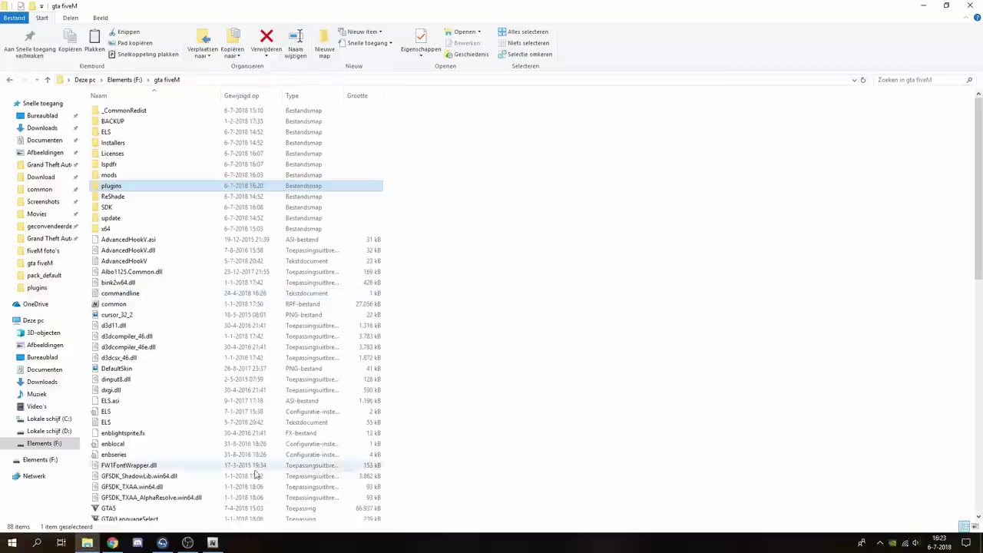
Switch to Chrome, open the LSPDFR site's GTA 5 Scripts & Plugins category and sort it by Most Downloaded
{"action": "left_click", "coordinate": [115, 543]}
{"action": "scroll", "coordinate": [307, 300], "scroll_direction": "up", "scroll_amount": 2}
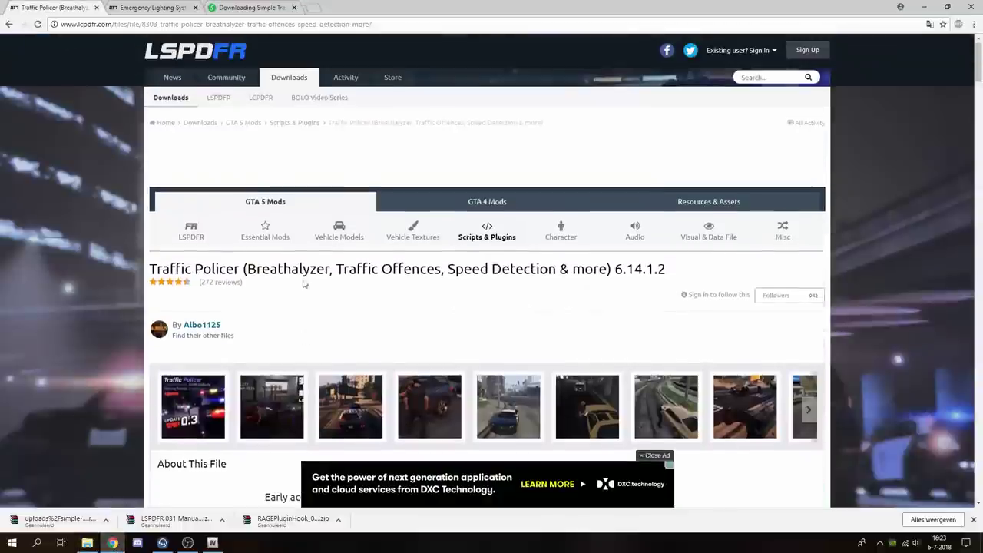
{"action": "left_click", "coordinate": [486, 230]}
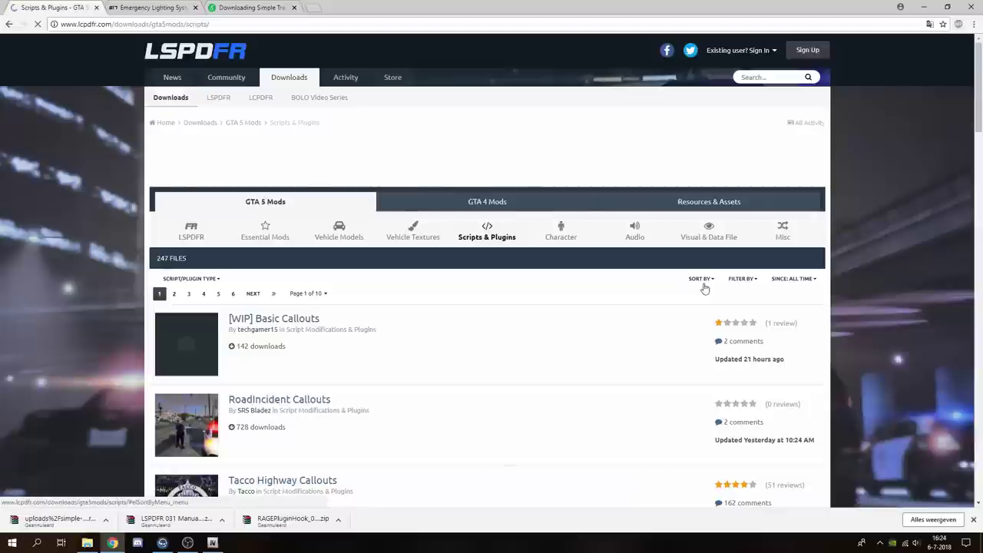
{"action": "left_click", "coordinate": [703, 279]}
{"action": "left_click", "coordinate": [694, 440]}
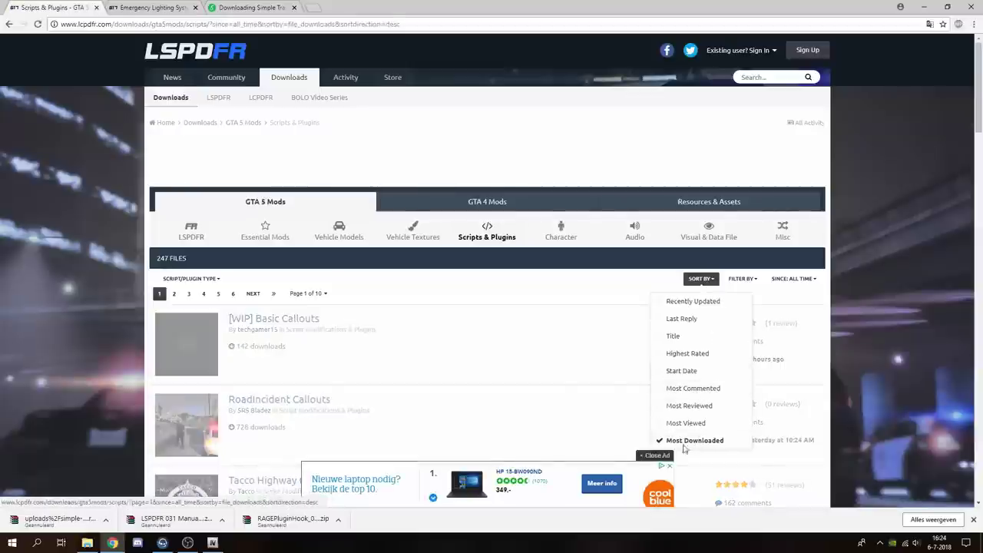
Browse the most downloaded scripts and plugins for further callout packs and LSPDFR add-ons
{"action": "scroll", "coordinate": [443, 297], "scroll_direction": "down", "scroll_amount": 2}
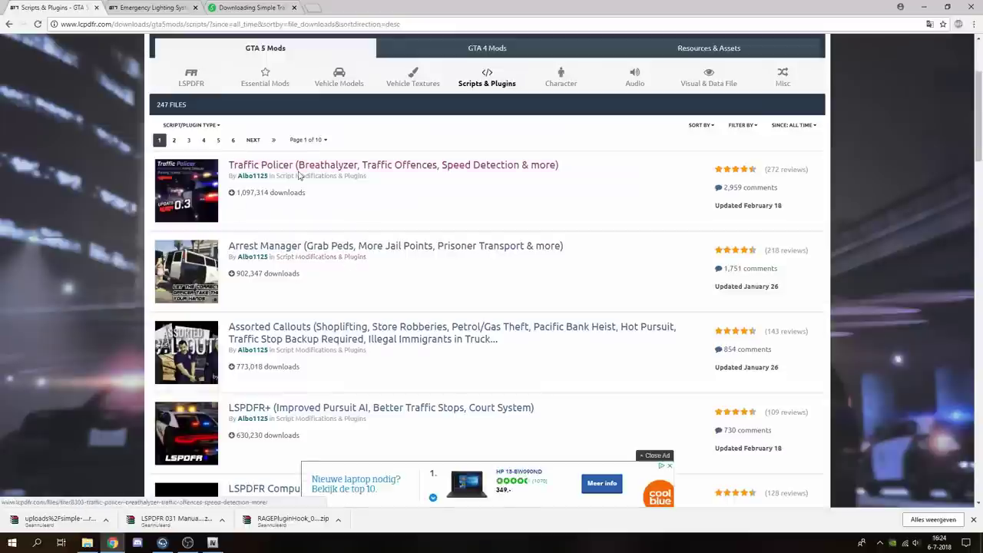
{"action": "scroll", "coordinate": [291, 294], "scroll_direction": "down", "scroll_amount": 2}
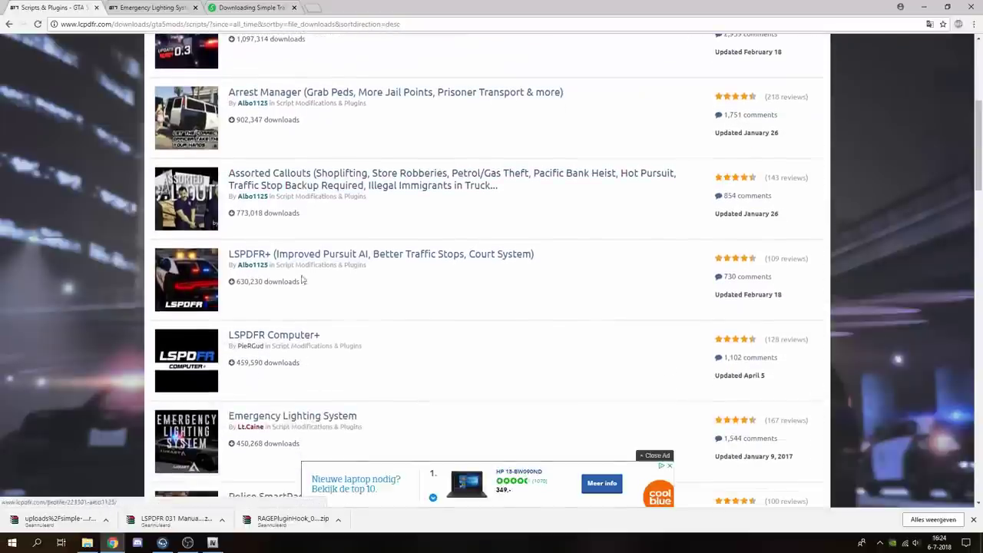
{"action": "scroll", "coordinate": [343, 361], "scroll_direction": "down", "scroll_amount": 1}
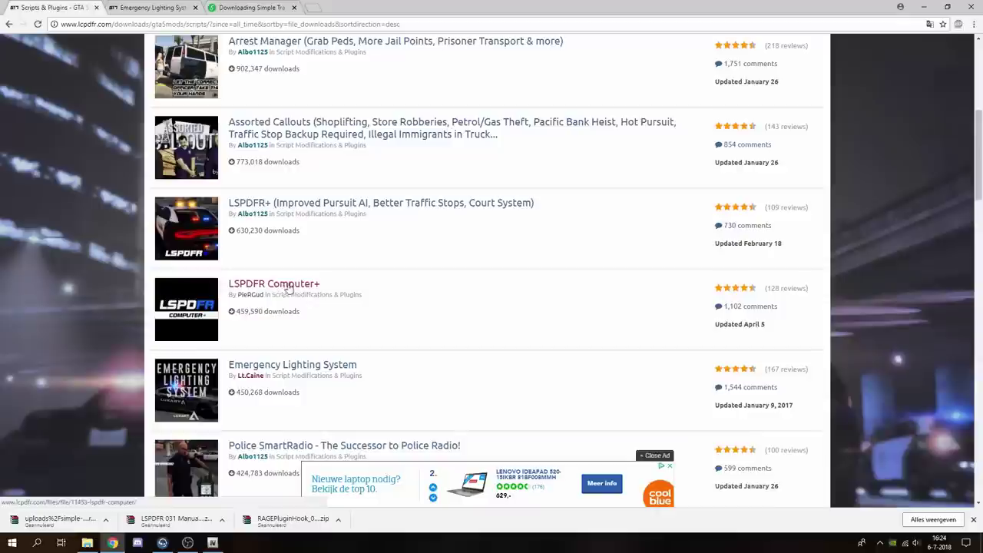
{"action": "scroll", "coordinate": [285, 296], "scroll_direction": "down", "scroll_amount": 2}
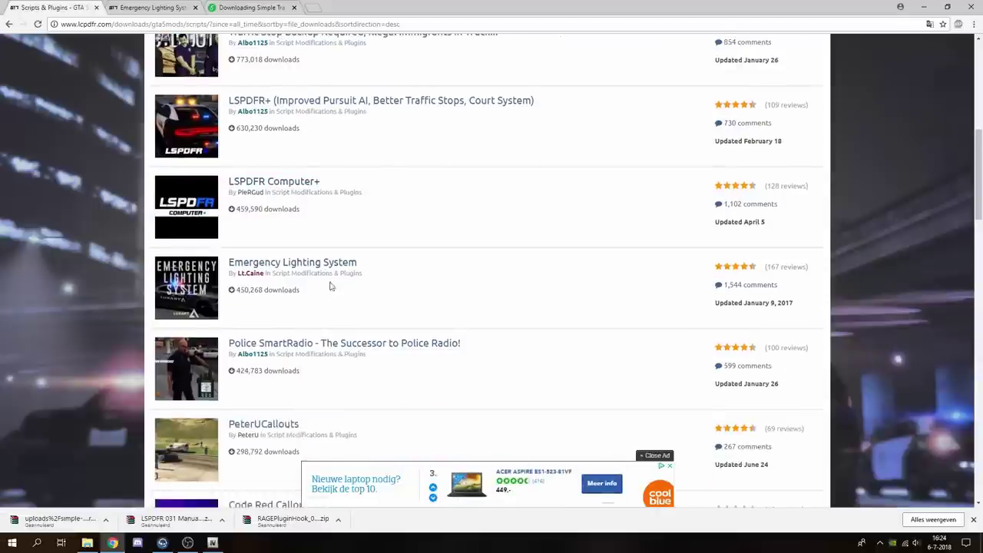
{"action": "scroll", "coordinate": [325, 279], "scroll_direction": "down", "scroll_amount": 1}
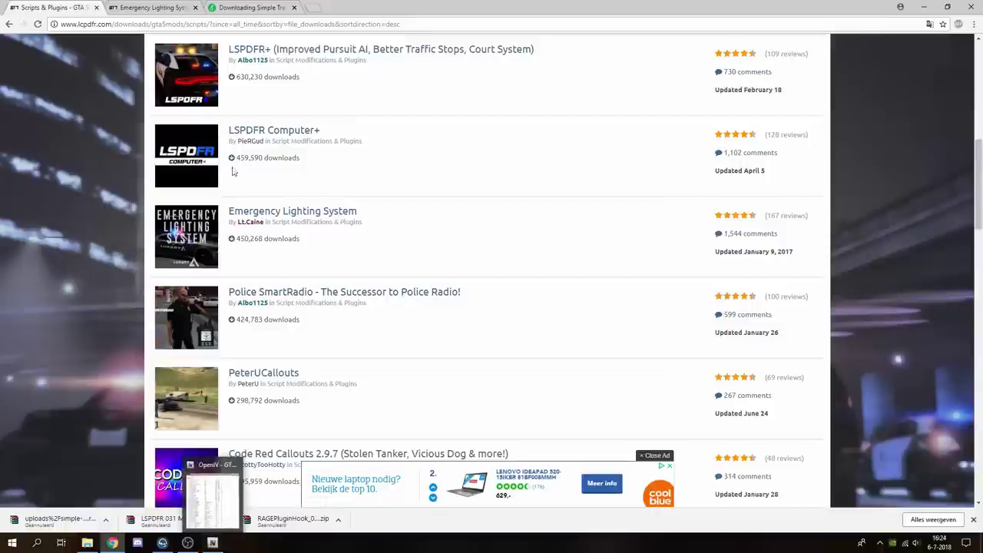
{"action": "scroll", "coordinate": [295, 289], "scroll_direction": "down", "scroll_amount": 1}
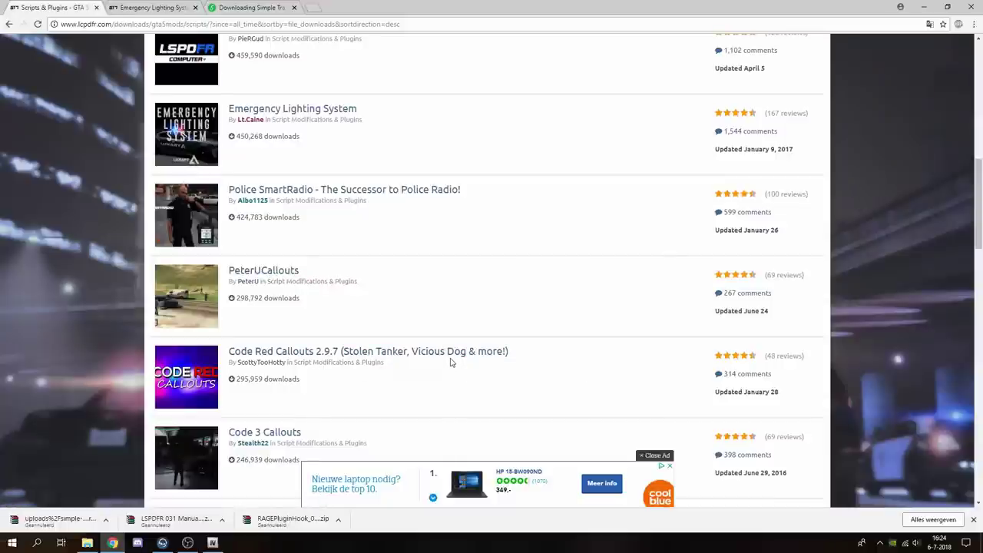
{"action": "scroll", "coordinate": [455, 357], "scroll_direction": "down", "scroll_amount": 1}
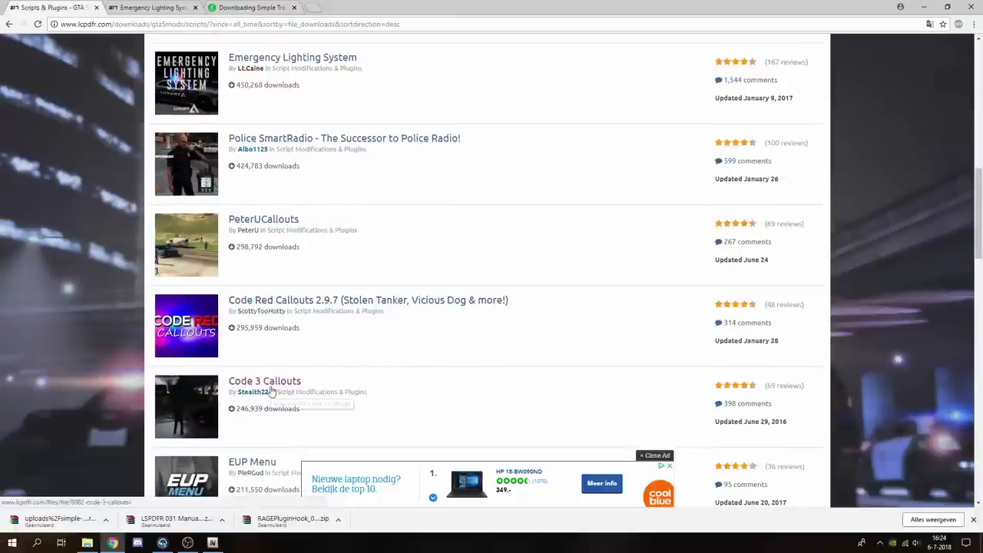
{"action": "scroll", "coordinate": [271, 391], "scroll_direction": "down", "scroll_amount": 3}
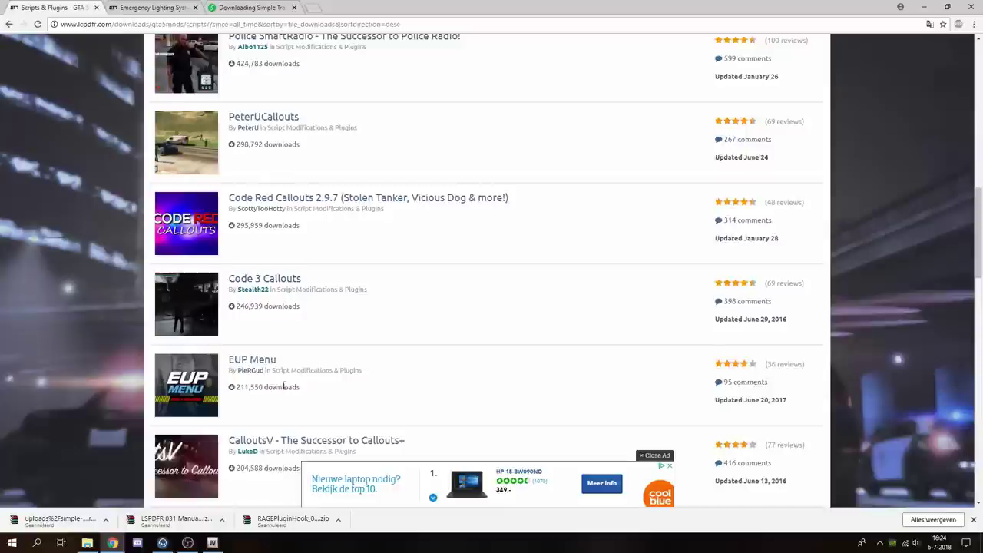
Look further down the most downloaded plugins list, from EUP Menu to Speed Radar, dismissing the ad banner, and return towards the first entries
{"action": "scroll", "coordinate": [311, 392], "scroll_direction": "down", "scroll_amount": 2}
{"action": "scroll", "coordinate": [302, 362], "scroll_direction": "down", "scroll_amount": 2}
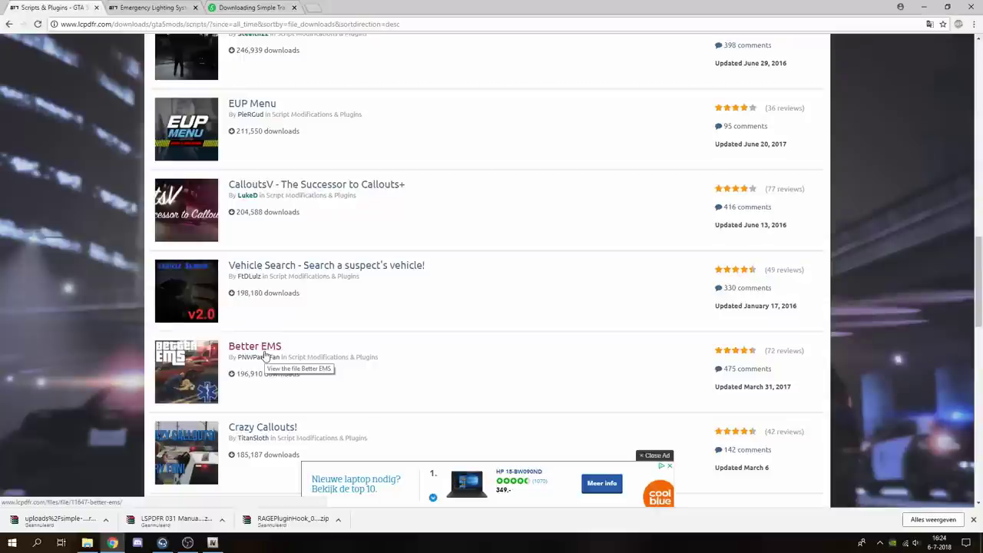
{"action": "scroll", "coordinate": [264, 356], "scroll_direction": "down", "scroll_amount": 1}
{"action": "scroll", "coordinate": [281, 340], "scroll_direction": "up", "scroll_amount": 1}
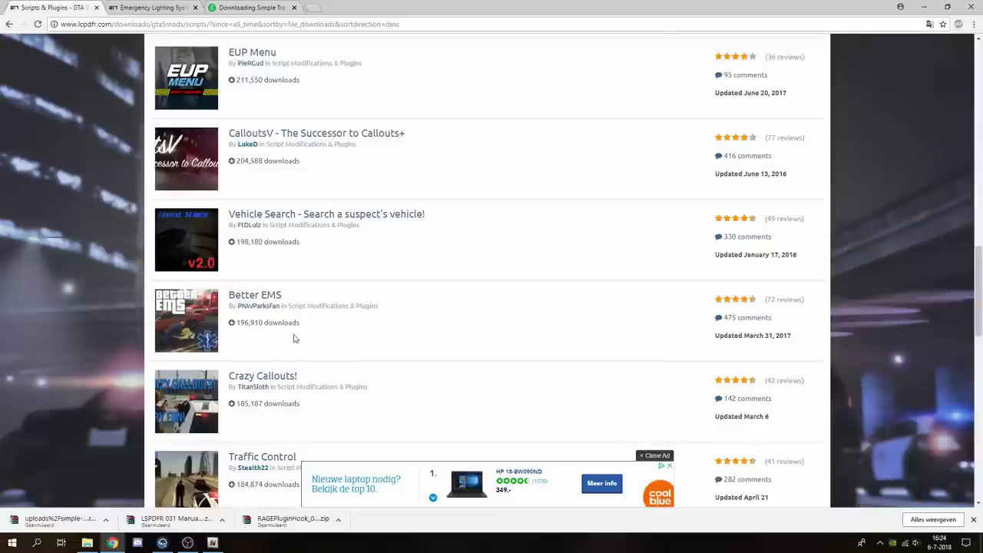
{"action": "left_click", "coordinate": [649, 456]}
{"action": "scroll", "coordinate": [467, 426], "scroll_direction": "down", "scroll_amount": 1}
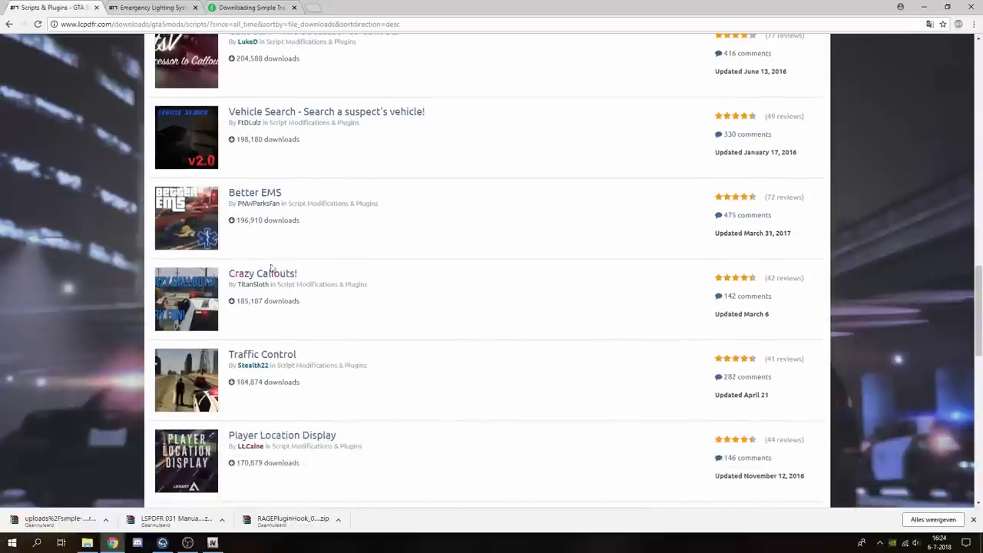
{"action": "scroll", "coordinate": [269, 281], "scroll_direction": "down", "scroll_amount": 1}
{"action": "scroll", "coordinate": [265, 292], "scroll_direction": "down", "scroll_amount": 1}
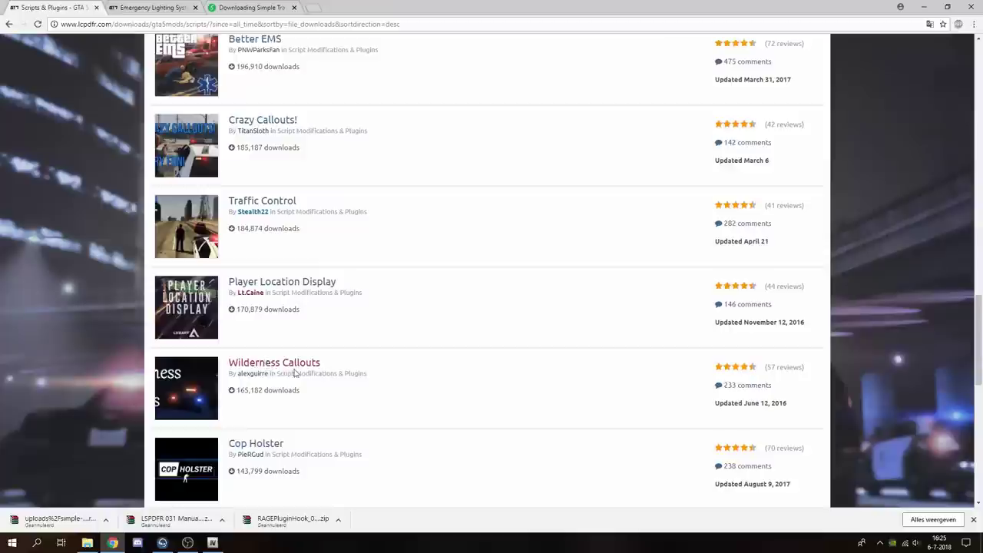
{"action": "scroll", "coordinate": [286, 340], "scroll_direction": "down", "scroll_amount": 1}
{"action": "scroll", "coordinate": [287, 342], "scroll_direction": "down", "scroll_amount": 1}
{"action": "scroll", "coordinate": [275, 383], "scroll_direction": "down", "scroll_amount": 1}
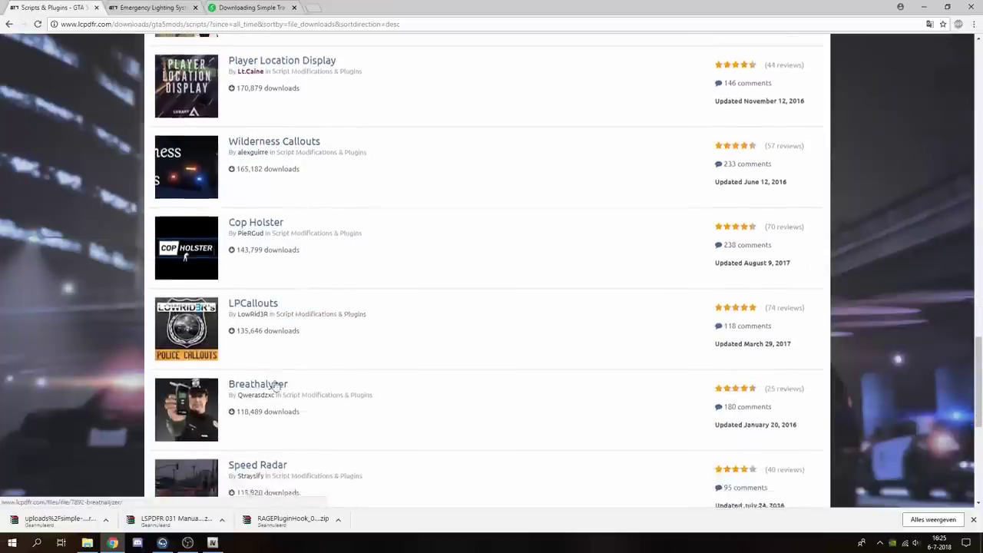
{"action": "scroll", "coordinate": [258, 374], "scroll_direction": "up", "scroll_amount": 9}
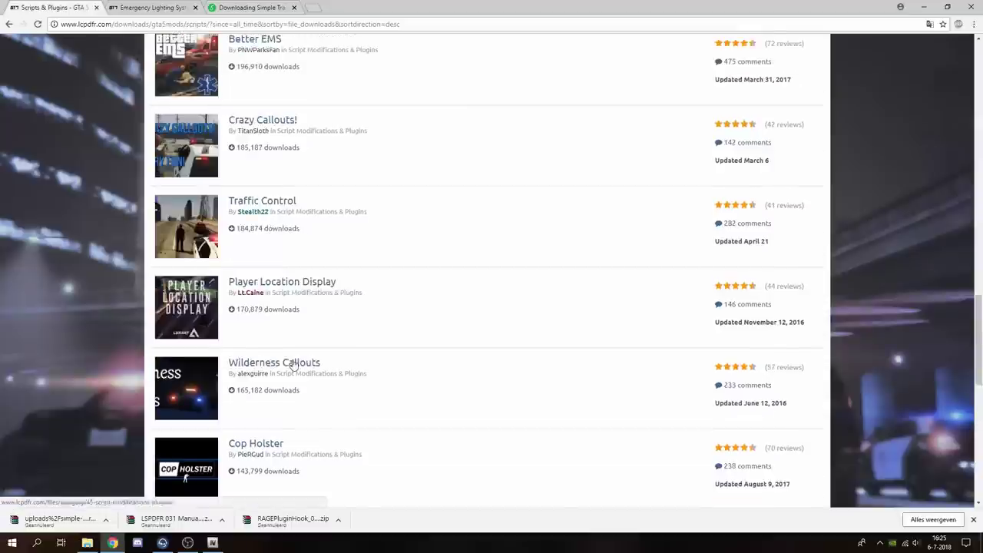
{"action": "scroll", "coordinate": [320, 329], "scroll_direction": "up", "scroll_amount": 12}
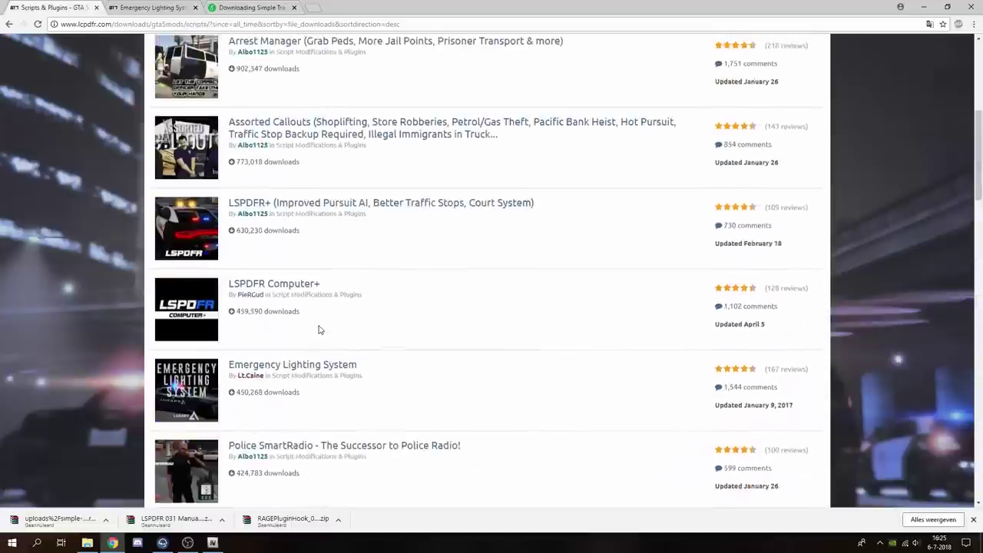
Switch to File Explorer, look through the gta fiveM folder, and check its mods subfolder before returning
{"action": "left_click", "coordinate": [924, 7]}
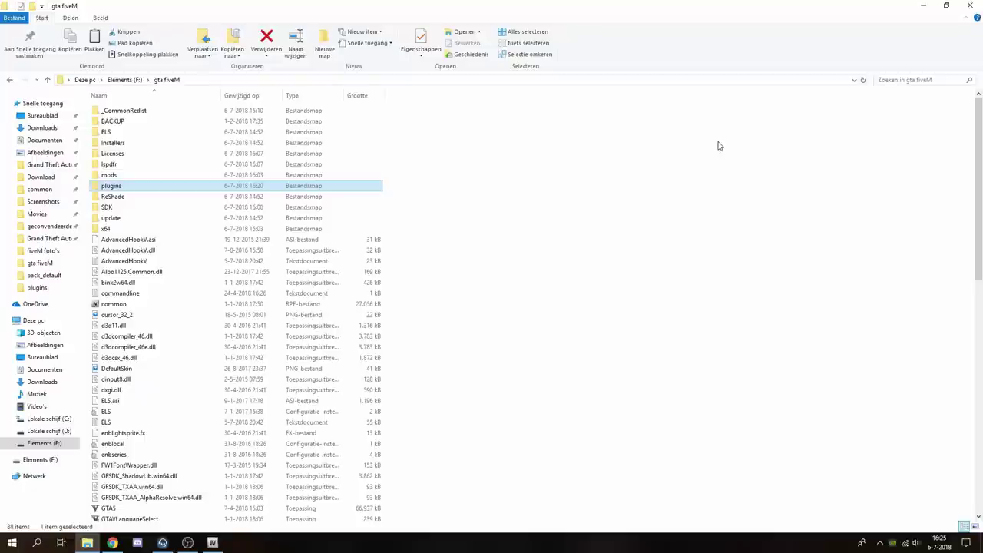
{"action": "scroll", "coordinate": [719, 146], "scroll_direction": "down", "scroll_amount": 13}
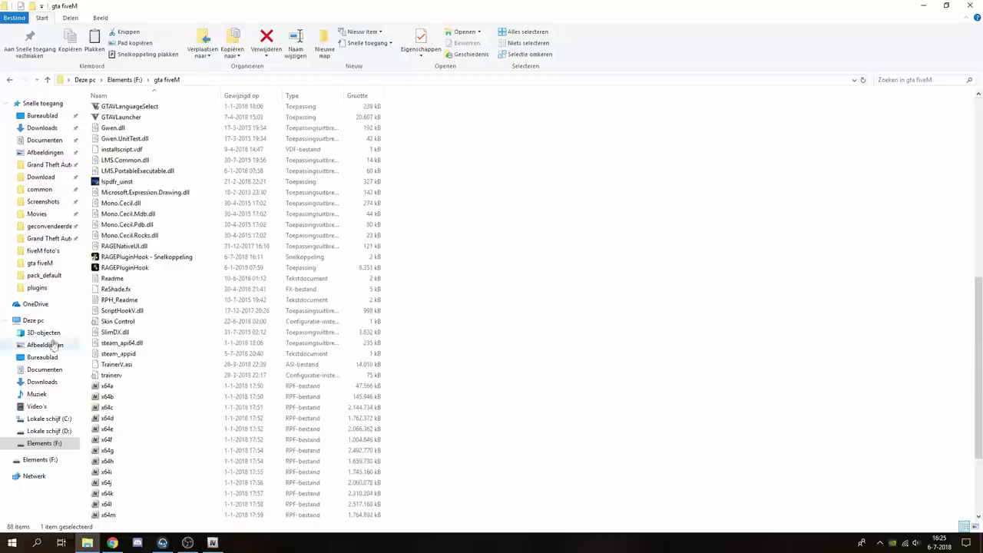
{"action": "scroll", "coordinate": [391, 275], "scroll_direction": "up", "scroll_amount": 13}
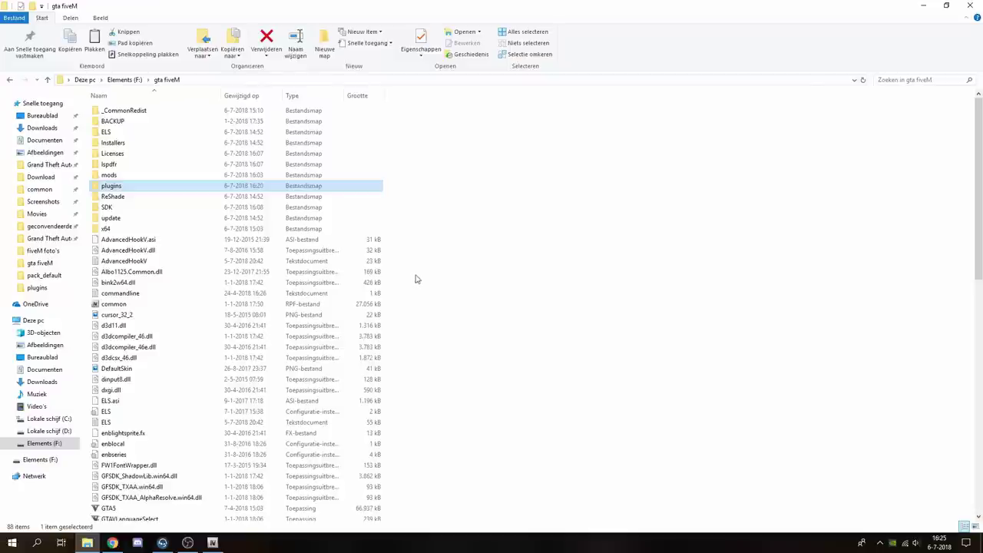
{"action": "scroll", "coordinate": [415, 284], "scroll_direction": "down", "scroll_amount": 2}
{"action": "scroll", "coordinate": [408, 308], "scroll_direction": "up", "scroll_amount": 2}
{"action": "double_click", "coordinate": [133, 175]}
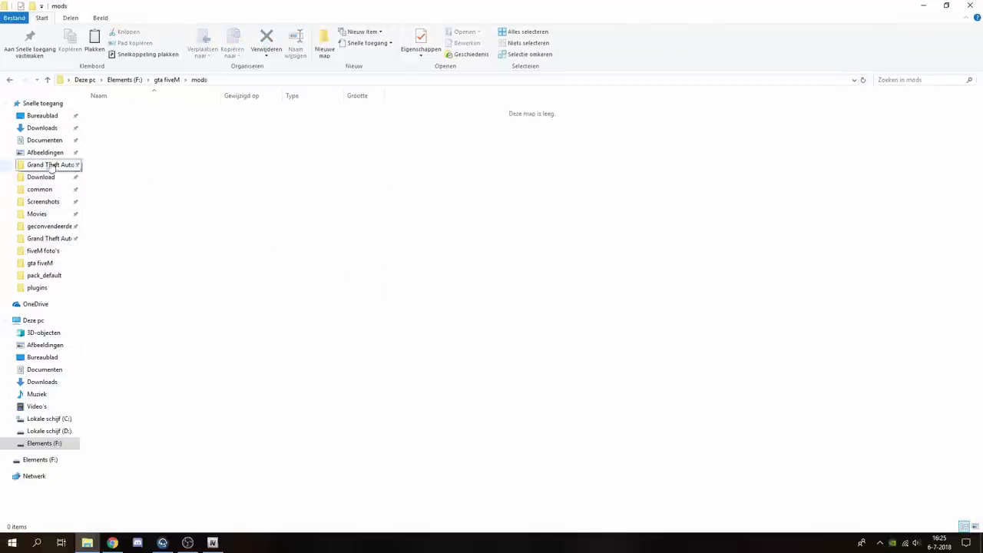
{"action": "left_click", "coordinate": [167, 80]}
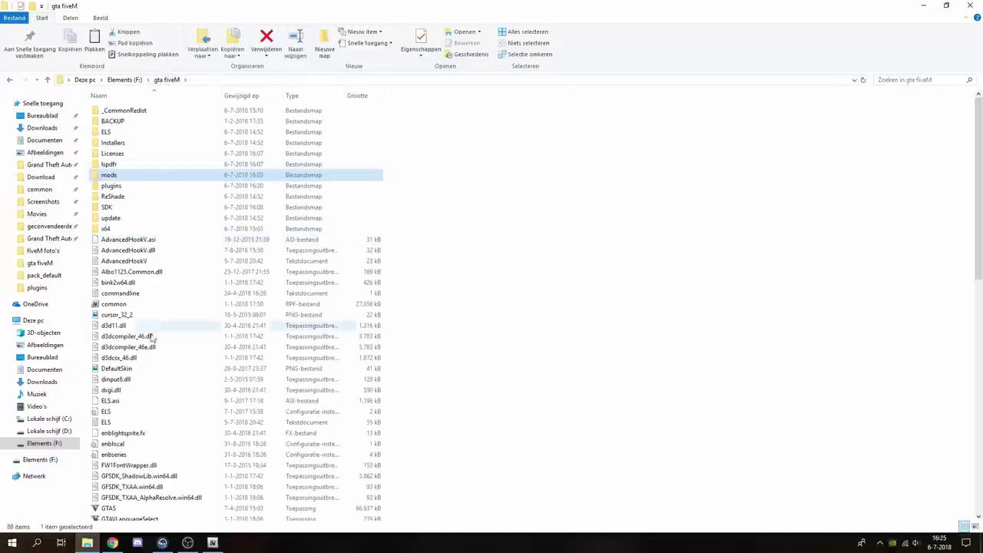
Review the program and RPF files in gta fiveM and reopen its mods subfolder
{"action": "scroll", "coordinate": [145, 374], "scroll_direction": "down", "scroll_amount": 10}
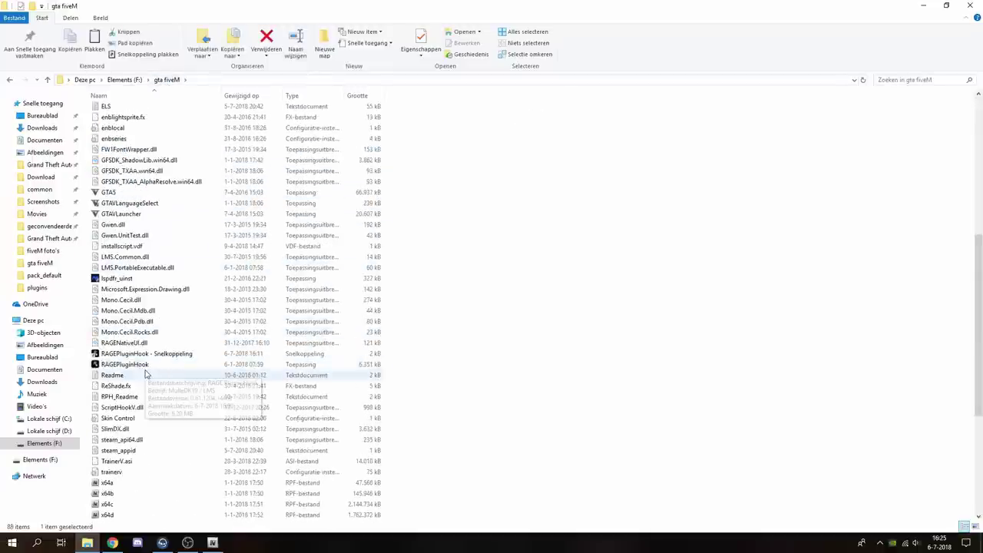
{"action": "scroll", "coordinate": [146, 374], "scroll_direction": "down", "scroll_amount": 7}
{"action": "left_click_drag", "start_coordinate": [129, 467], "coordinate": [142, 450]}
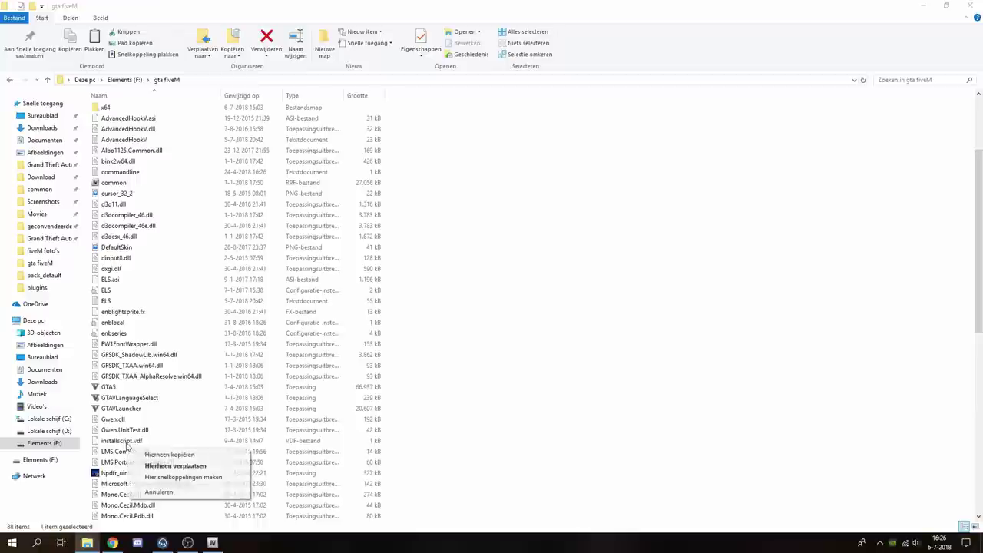
{"action": "key", "text": "Return"}
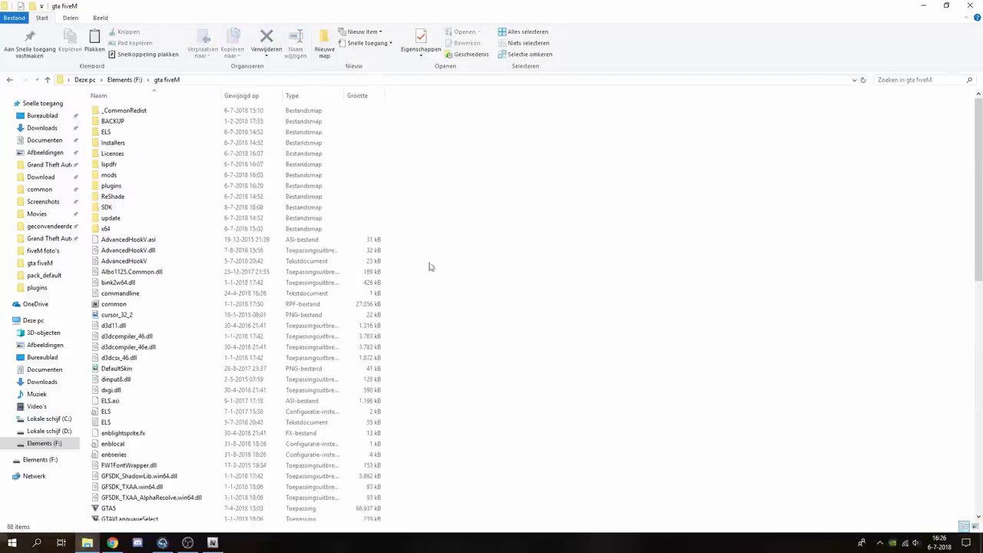
{"action": "double_click", "coordinate": [121, 176]}
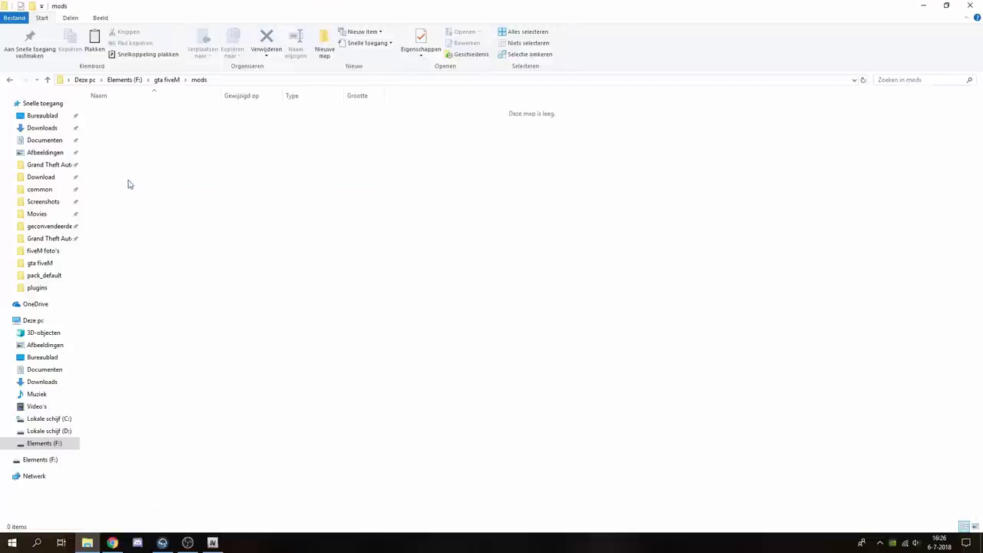
Go to the Steam Grand Theft Auto V folder and open mods > update > x64 > dlcpacks
{"action": "left_click", "coordinate": [33, 166]}
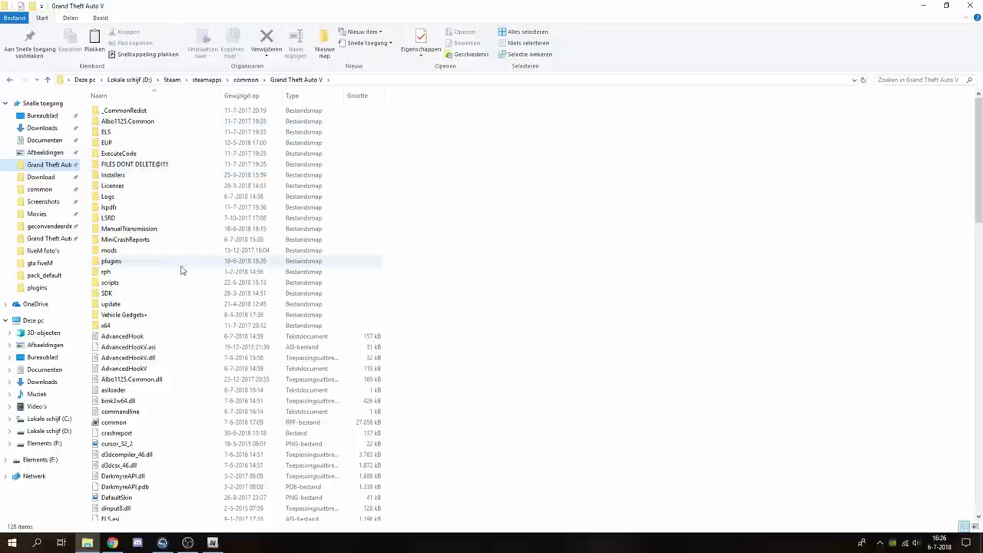
{"action": "scroll", "coordinate": [184, 268], "scroll_direction": "down", "scroll_amount": 2}
{"action": "scroll", "coordinate": [184, 274], "scroll_direction": "up", "scroll_amount": 2}
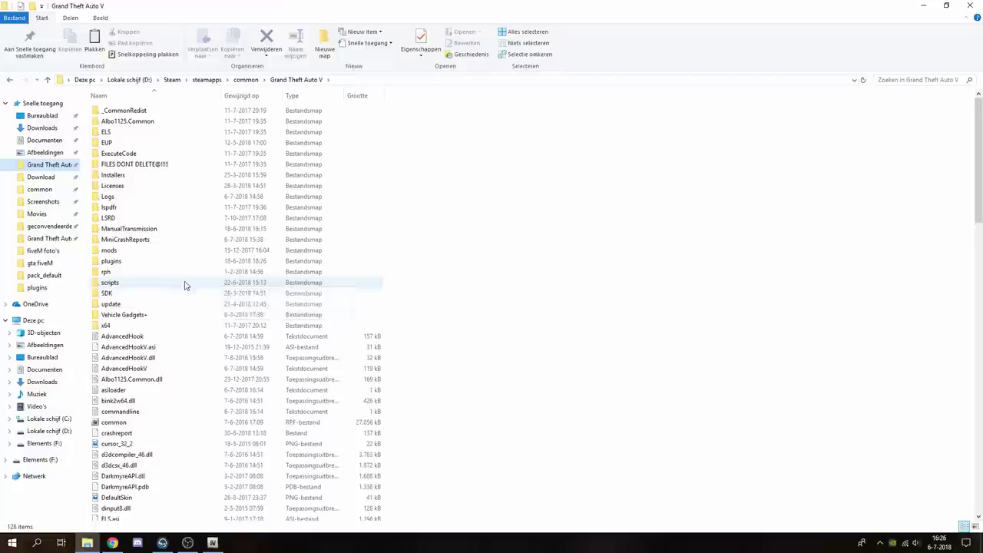
{"action": "double_click", "coordinate": [122, 255]}
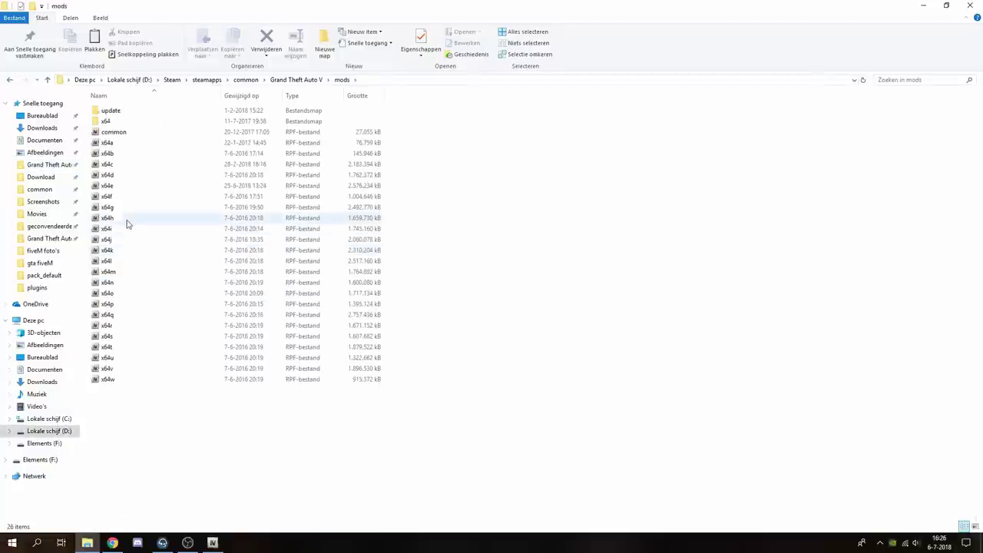
{"action": "double_click", "coordinate": [109, 112]}
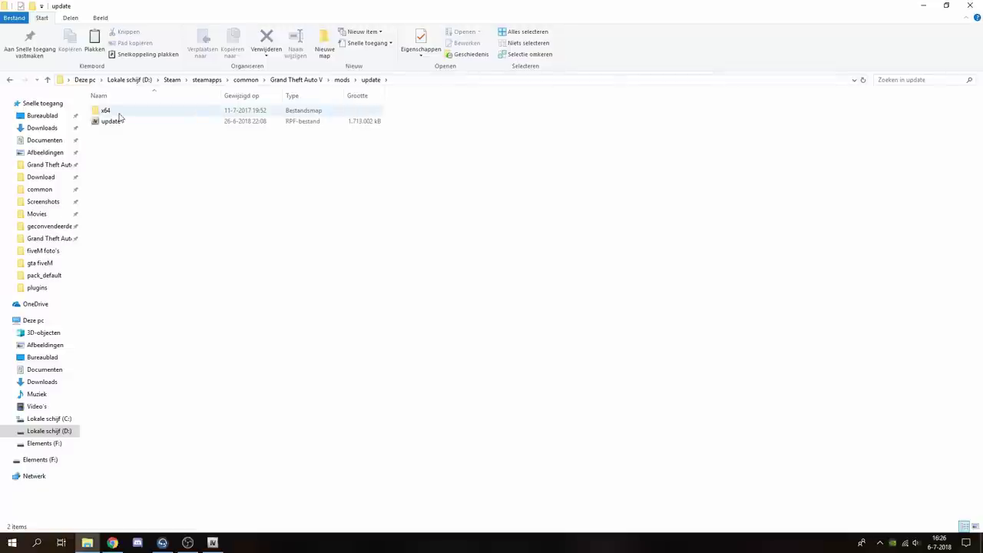
{"action": "double_click", "coordinate": [118, 113]}
{"action": "double_click", "coordinate": [123, 121]}
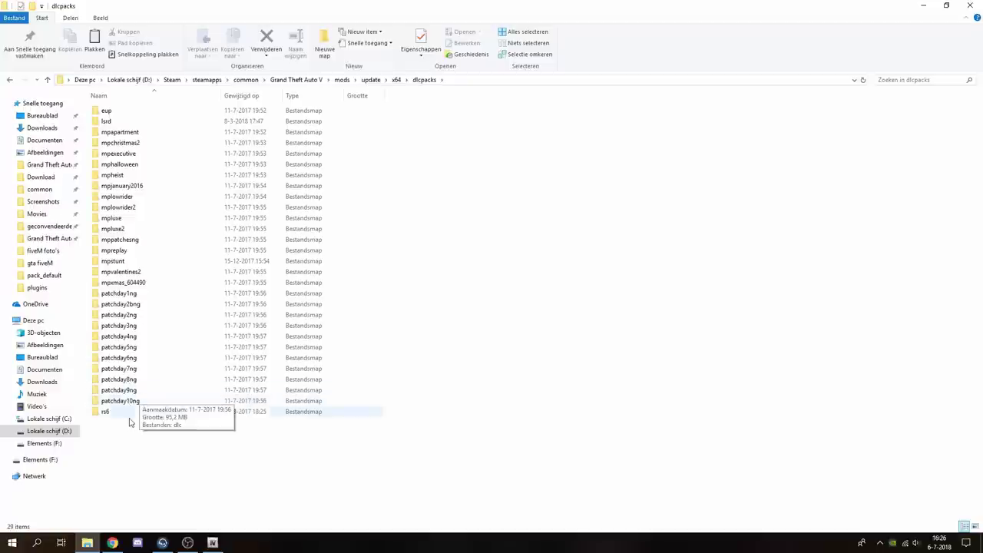
Open the dlc file from the patchday9ng folder in OpenIV
{"action": "double_click", "coordinate": [119, 390]}
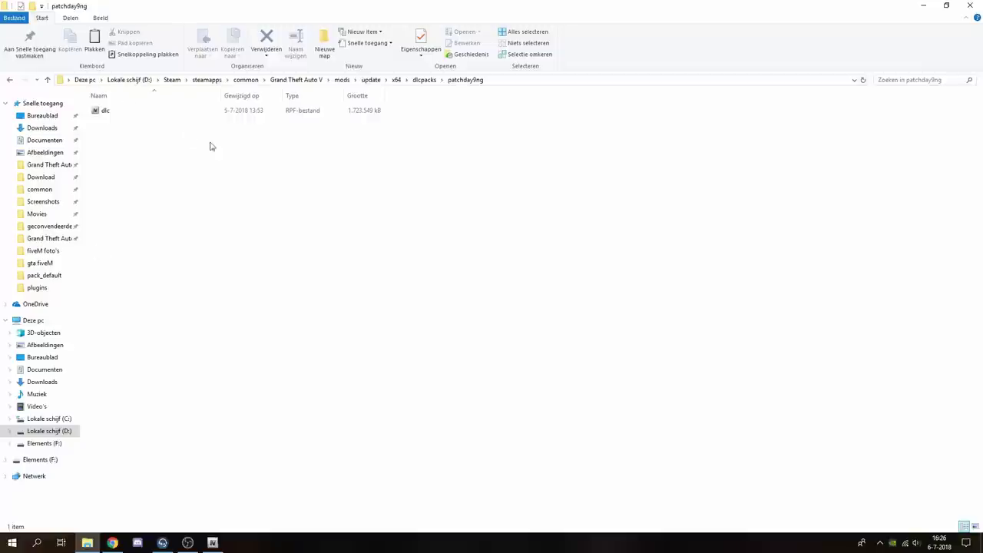
{"action": "right_click", "coordinate": [118, 112]}
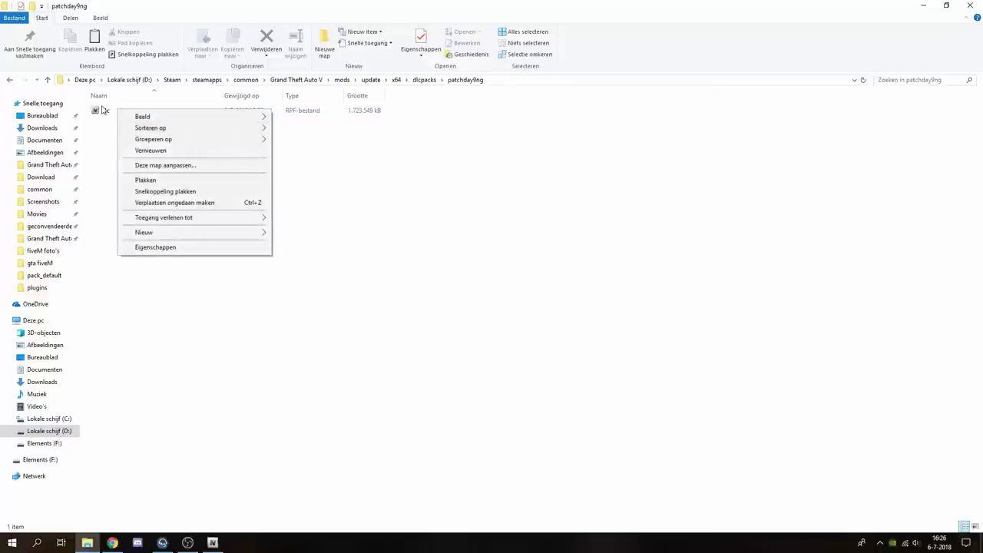
{"action": "left_click", "coordinate": [105, 111]}
{"action": "right_click", "coordinate": [103, 110]}
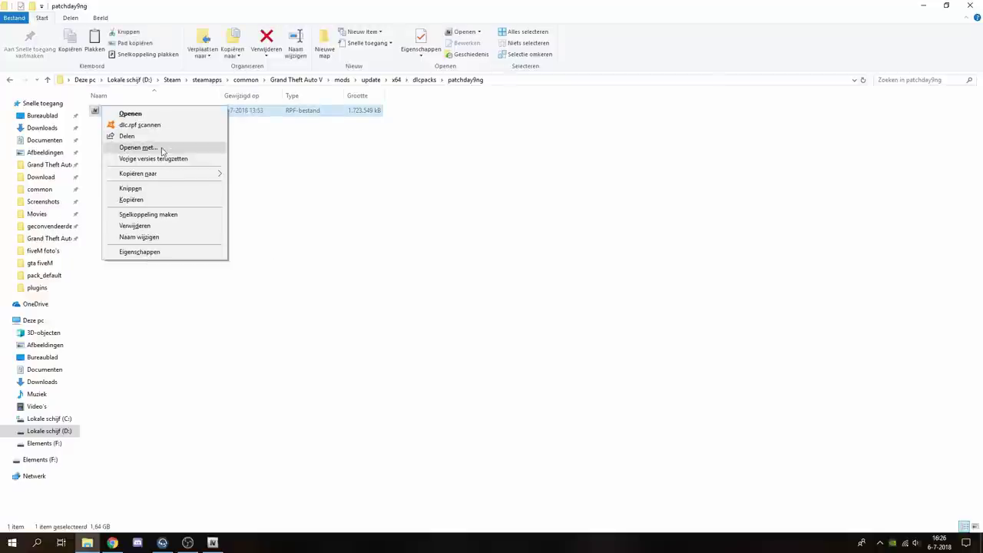
{"action": "left_click", "coordinate": [169, 115]}
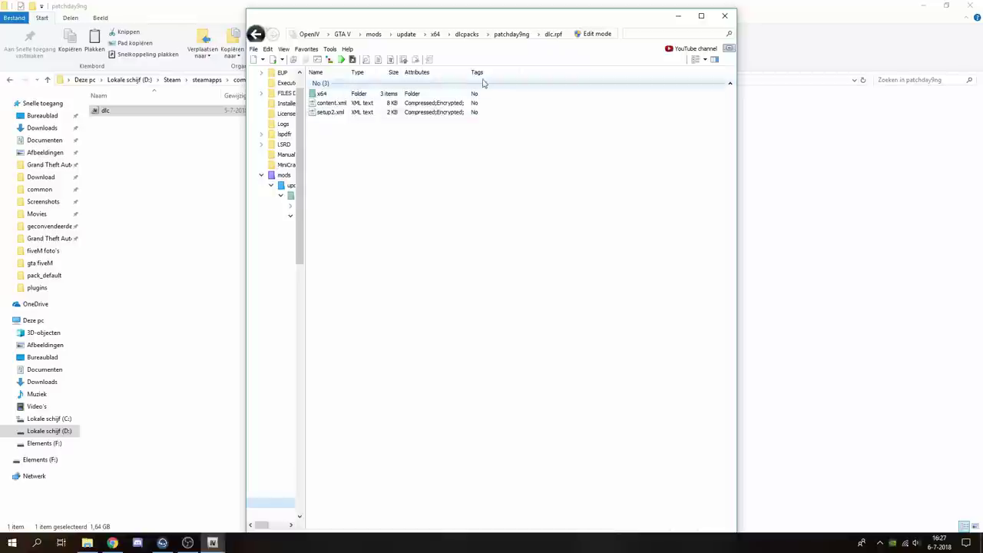
Enable edit mode for dlc.rpf and navigate through x64 > levels > gta5 to the vehicle model files
{"action": "left_click", "coordinate": [596, 34]}
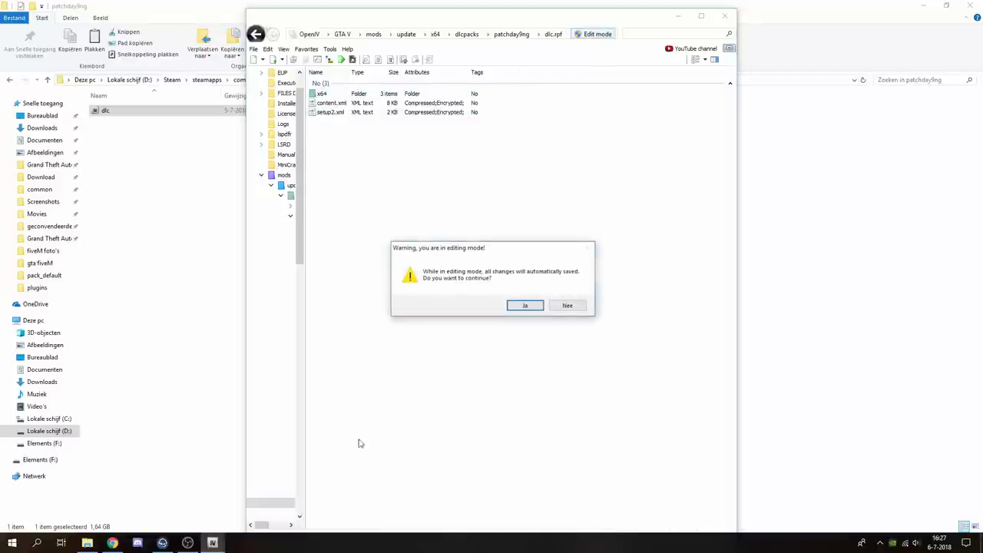
{"action": "left_click", "coordinate": [520, 306]}
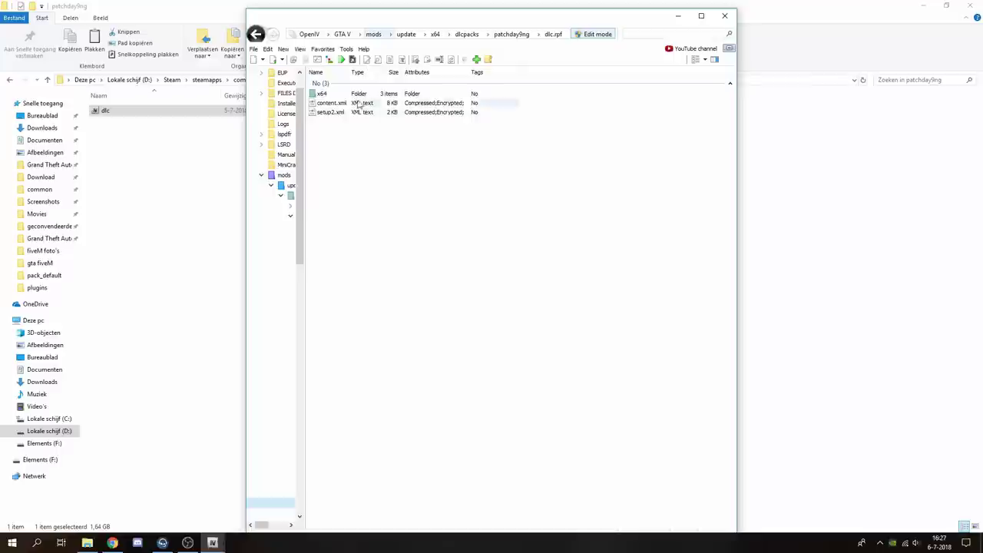
{"action": "double_click", "coordinate": [343, 94]}
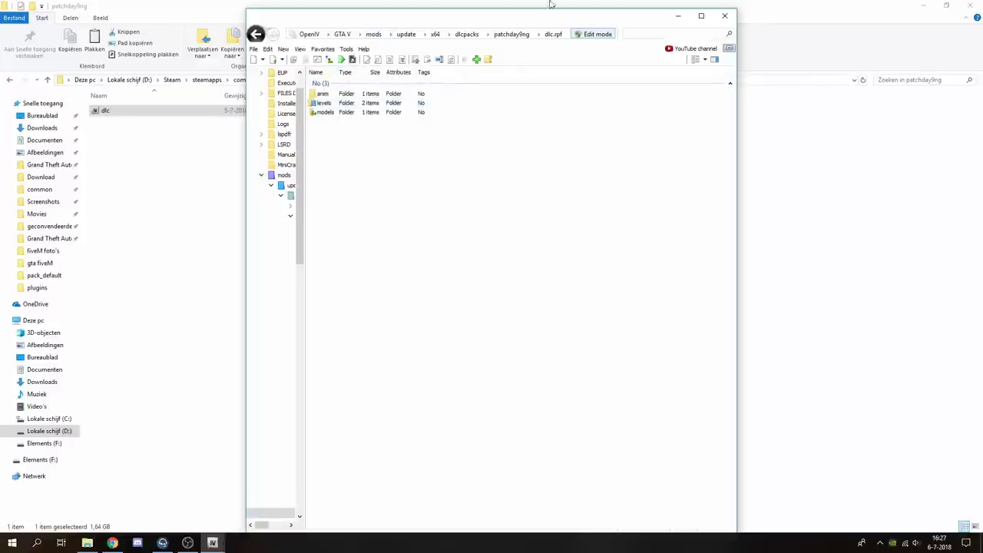
{"action": "double_click", "coordinate": [323, 103]}
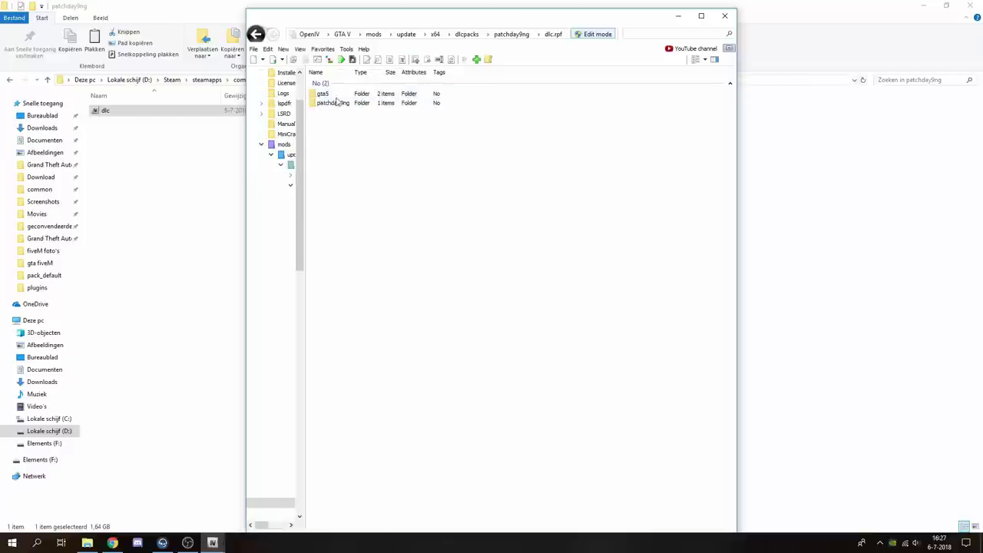
{"action": "double_click", "coordinate": [324, 94]}
{"action": "double_click", "coordinate": [338, 105]}
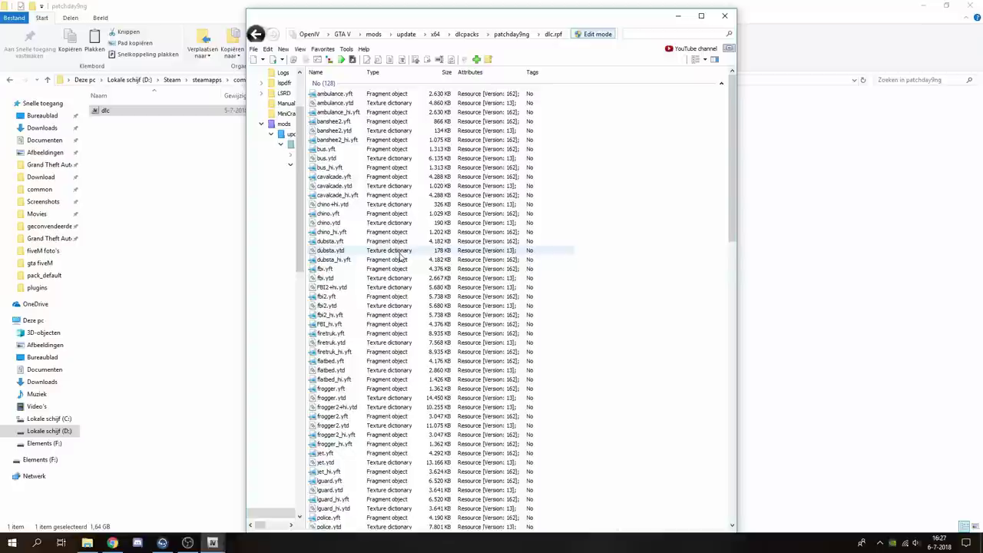
Look through the vehicle model and texture files, sorting them by name and then by type
{"action": "scroll", "coordinate": [405, 253], "scroll_direction": "down", "scroll_amount": 16}
{"action": "scroll", "coordinate": [409, 252], "scroll_direction": "up", "scroll_amount": 6}
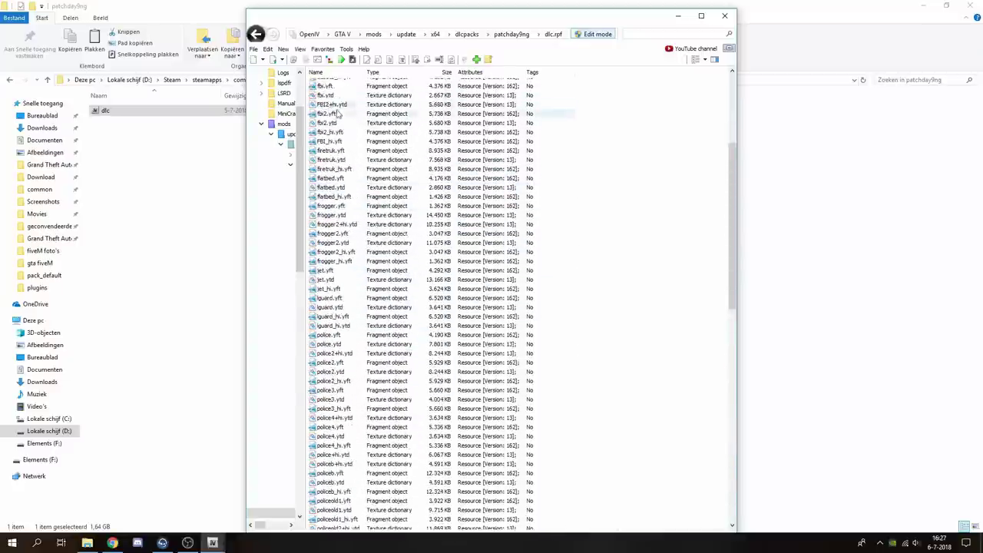
{"action": "scroll", "coordinate": [342, 154], "scroll_direction": "up", "scroll_amount": 10}
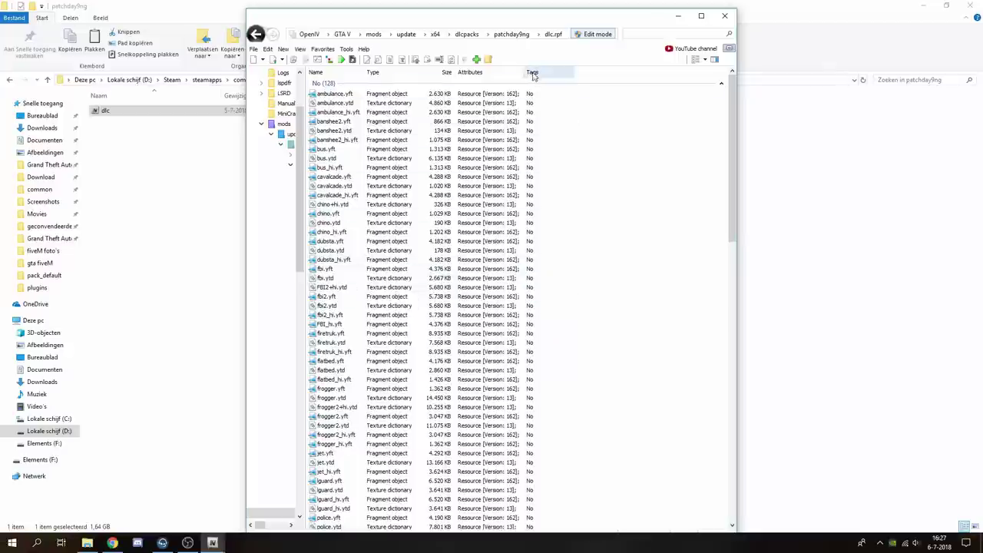
{"action": "left_click", "coordinate": [334, 71]}
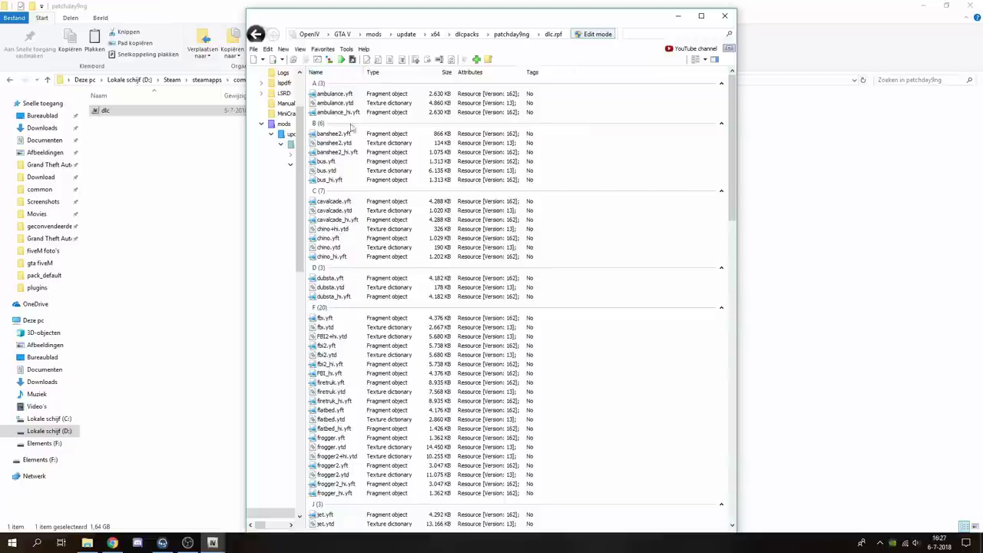
{"action": "left_click", "coordinate": [375, 73]}
{"action": "scroll", "coordinate": [373, 380], "scroll_direction": "down", "scroll_amount": 20}
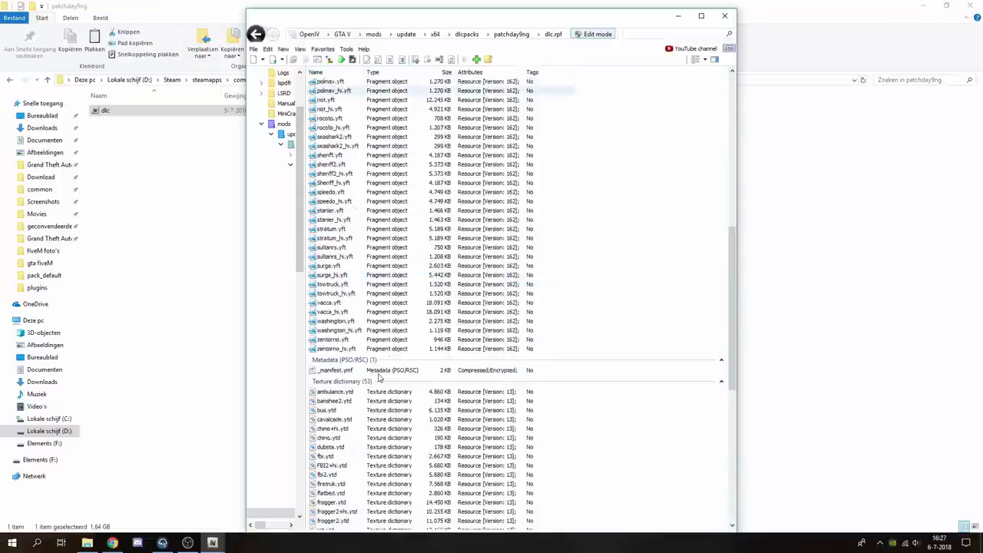
{"action": "scroll", "coordinate": [364, 410], "scroll_direction": "up", "scroll_amount": 15}
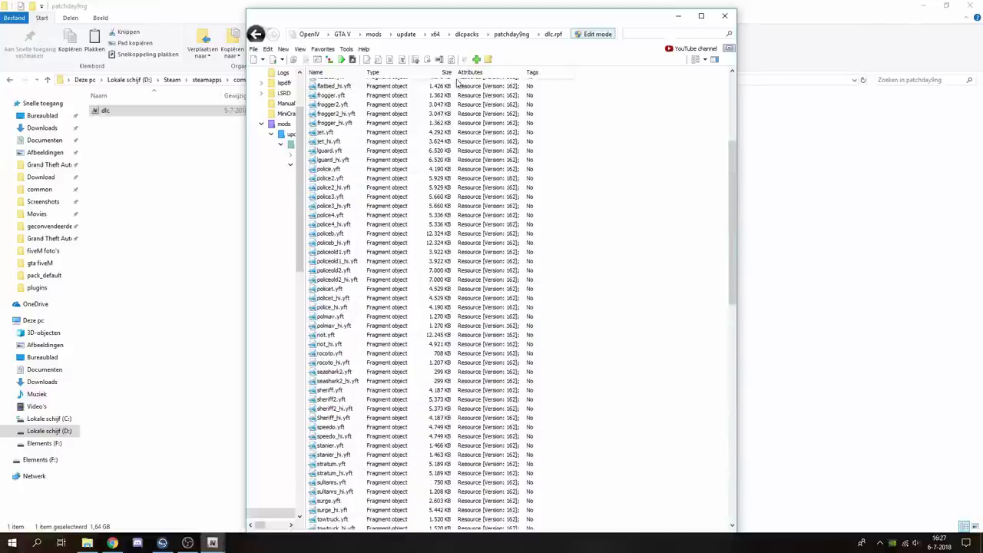
Sort the vehicle files by size, by attributes and then by tags, and move the OpenIV window aside
{"action": "left_click", "coordinate": [449, 72]}
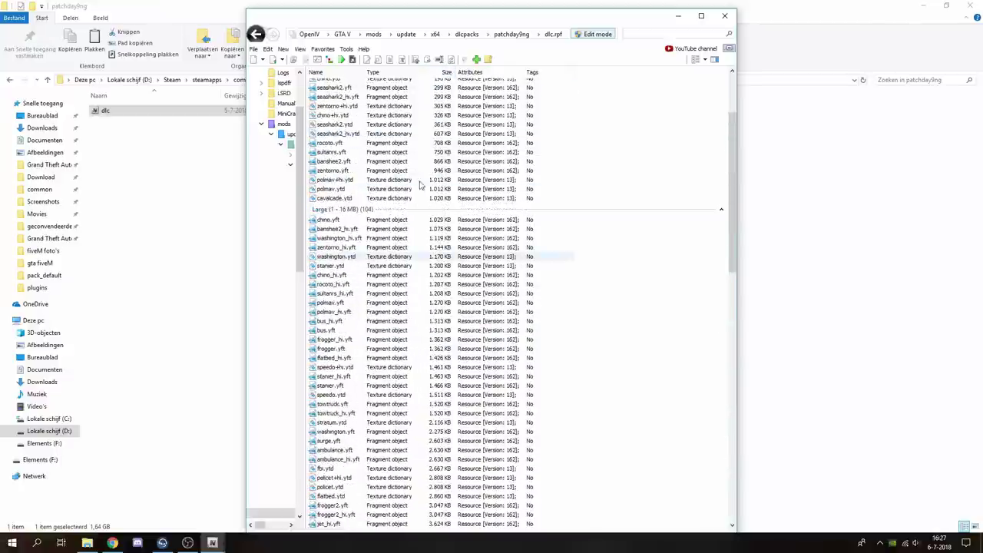
{"action": "left_click", "coordinate": [466, 72]}
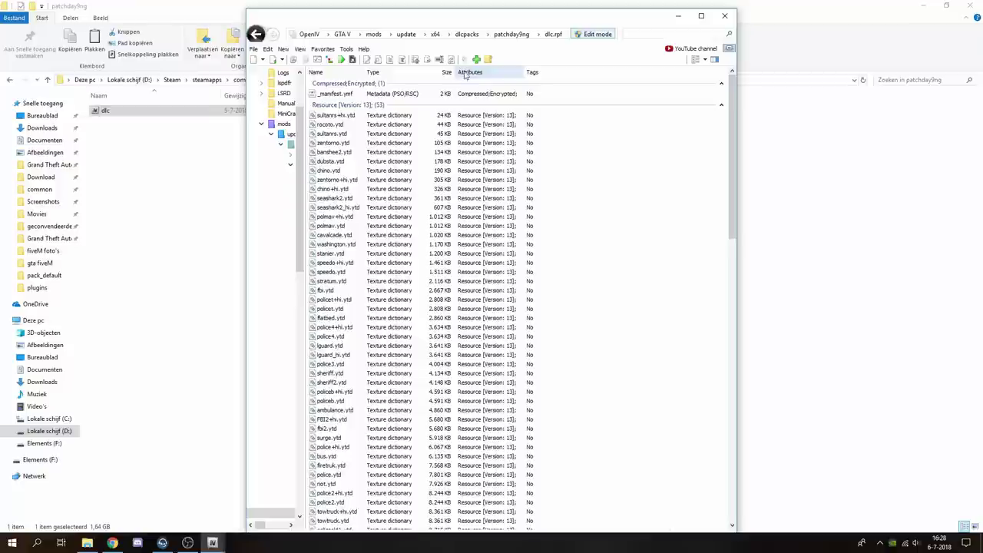
{"action": "left_click", "coordinate": [533, 73]}
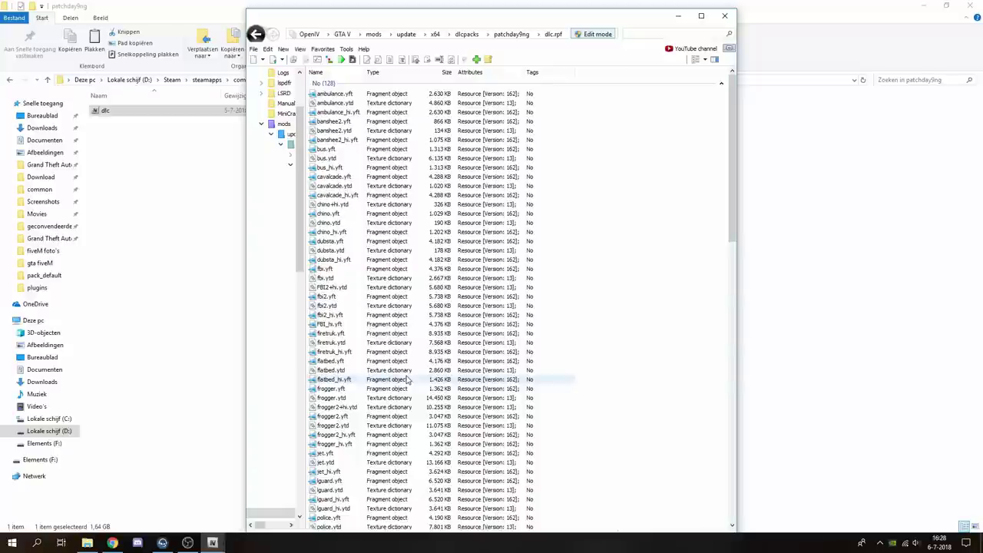
{"action": "left_click_drag", "start_coordinate": [474, 22], "coordinate": [573, 32]}
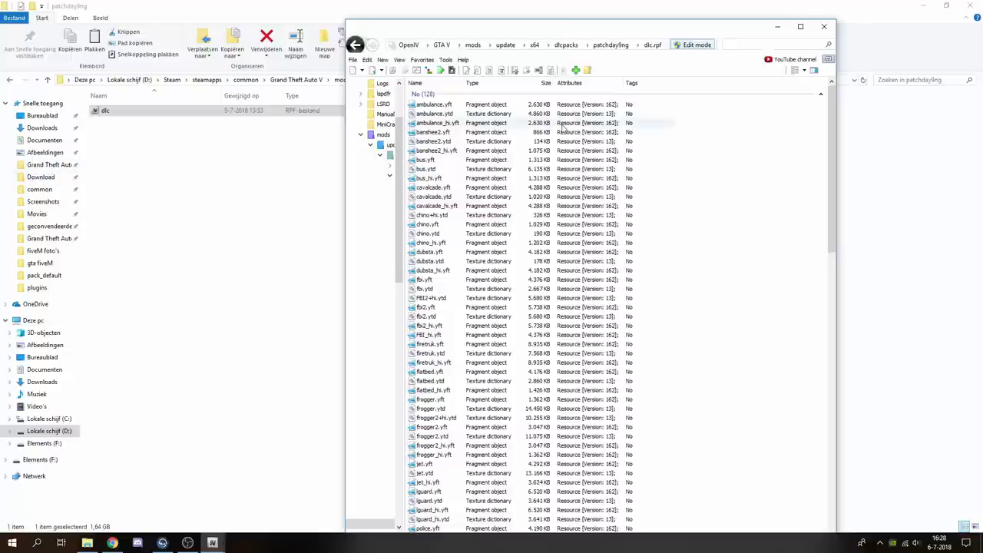
{"action": "left_click_drag", "start_coordinate": [614, 36], "coordinate": [604, 34]}
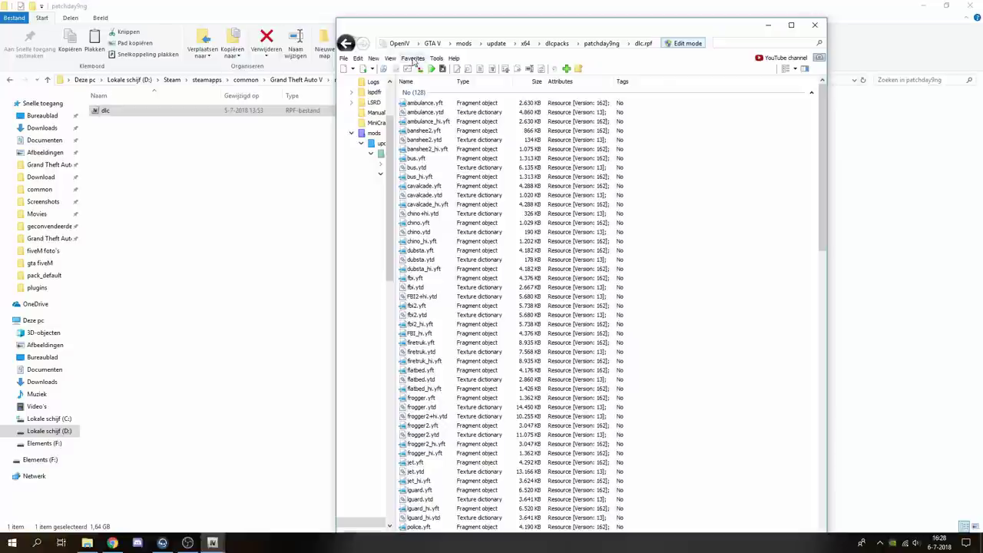
Add the current vehicle files folder to the OpenIV favorites under the name voertuigen
{"action": "left_click", "coordinate": [413, 59]}
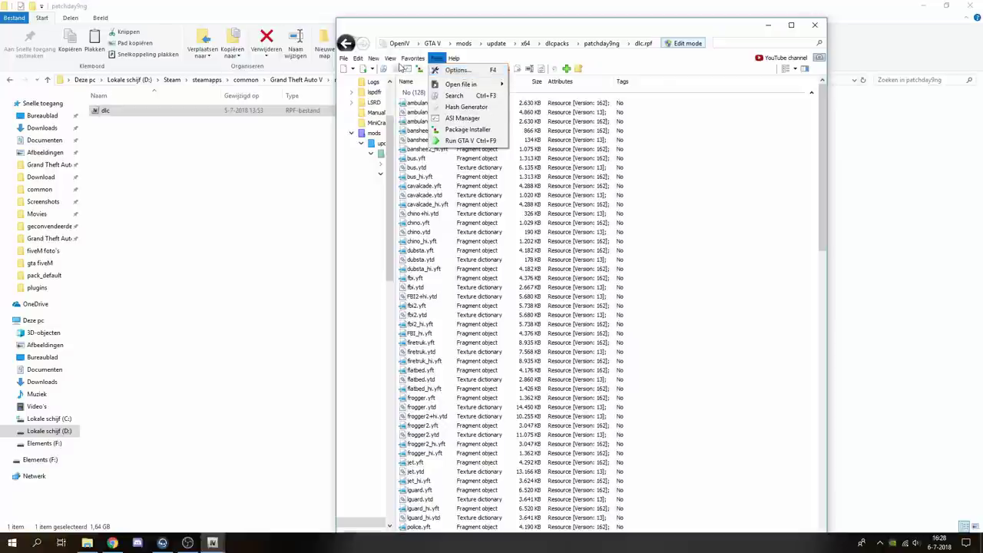
{"action": "left_click", "coordinate": [439, 70]}
{"action": "left_click", "coordinate": [558, 199]}
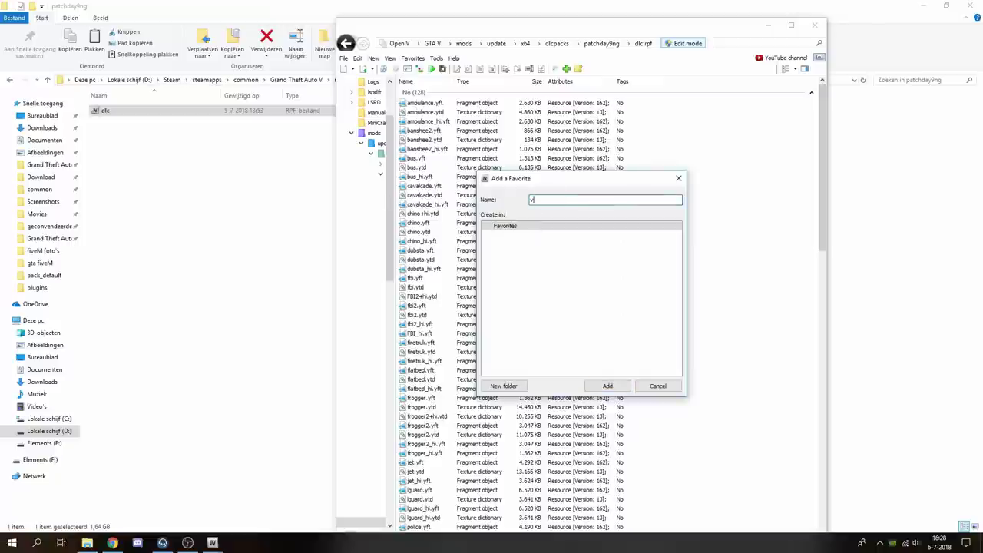
{"action": "left_click", "coordinate": [607, 385]}
Go back to mods > update > x64 and return to the vehicle files through the voertuigen favorite
{"action": "left_click", "coordinate": [464, 44]}
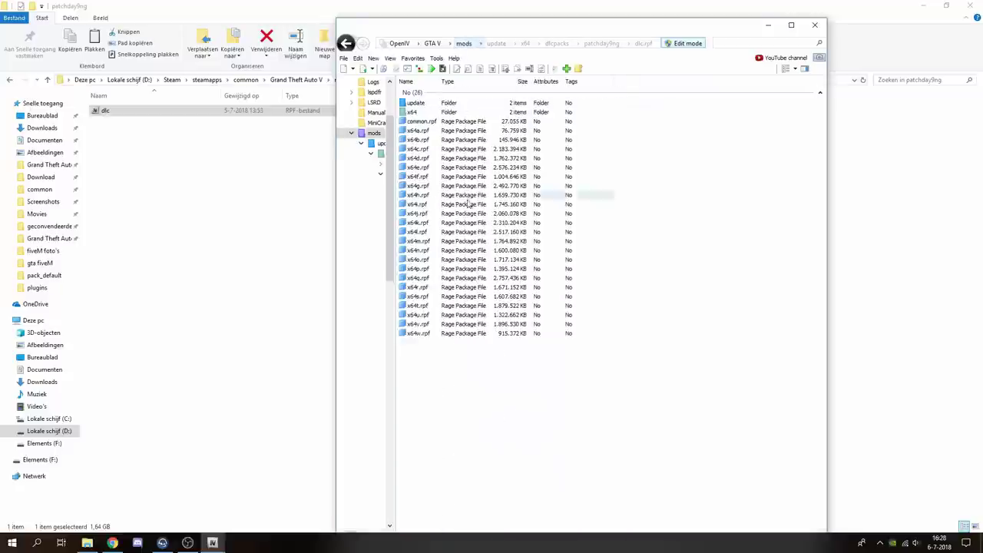
{"action": "double_click", "coordinate": [412, 103]}
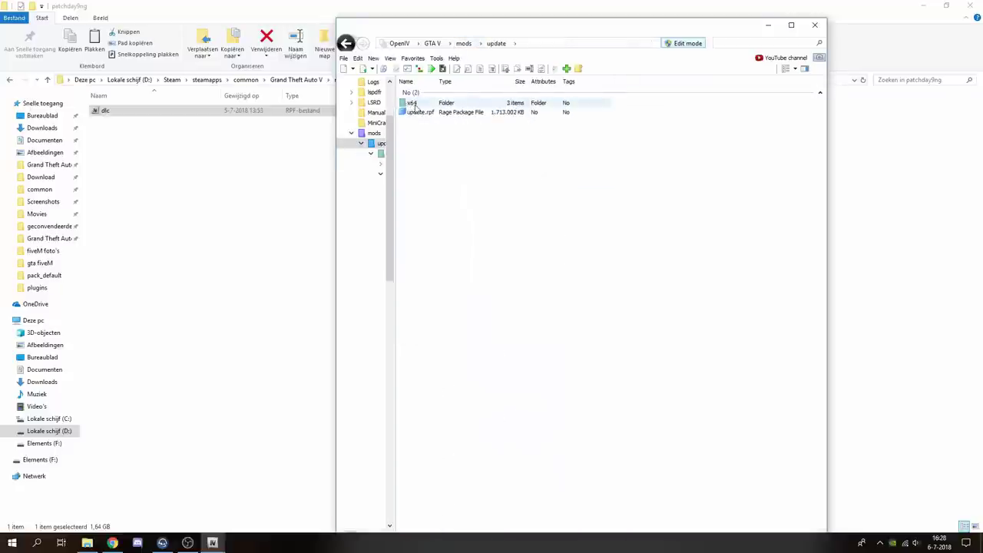
{"action": "double_click", "coordinate": [414, 105]}
{"action": "left_click", "coordinate": [412, 59]}
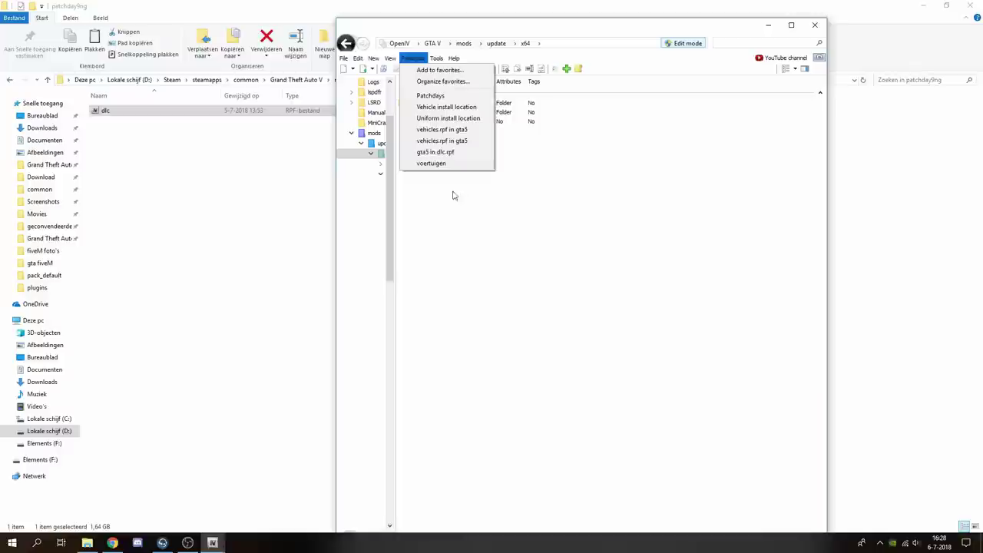
{"action": "left_click", "coordinate": [431, 164]}
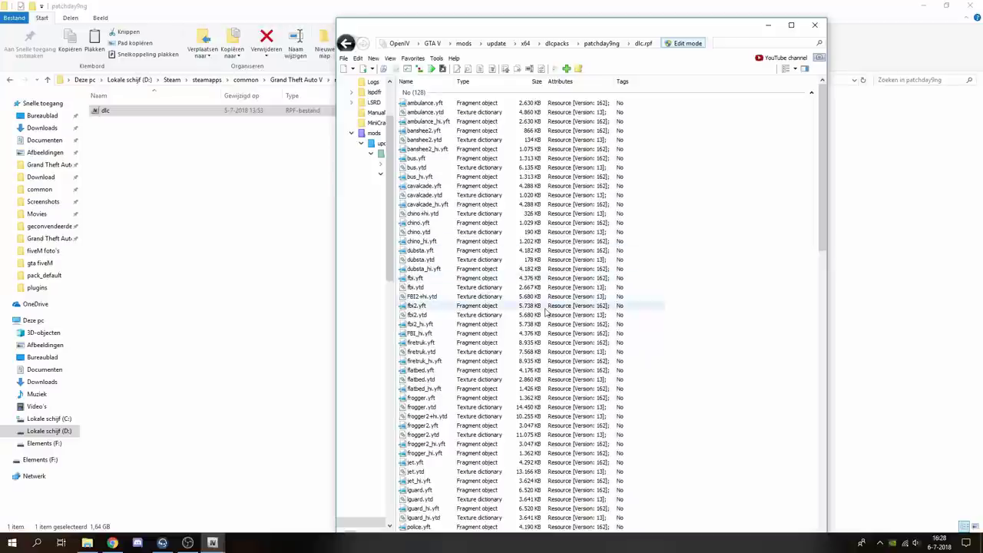
Switch to Chrome, open the Vehicles category on GTA5-Mods and browse the listed vehicle mods
{"action": "mouse_move", "coordinate": [104, 542]}
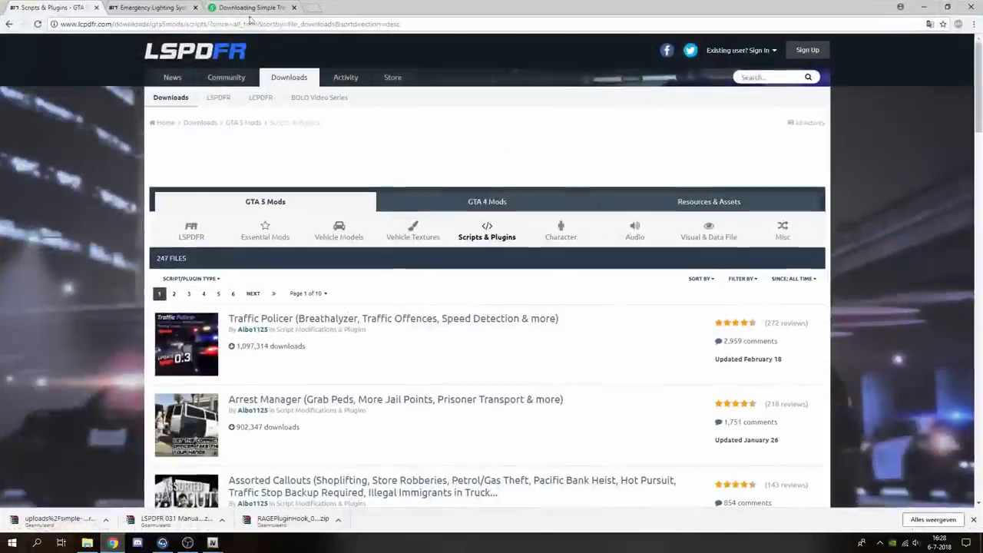
{"action": "left_click", "coordinate": [112, 500]}
{"action": "left_click", "coordinate": [285, 153]}
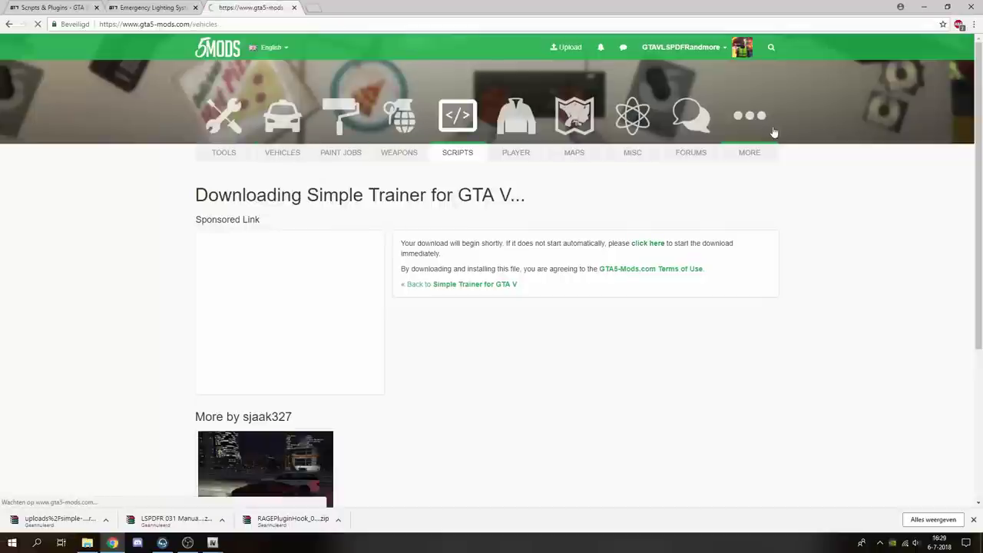
{"action": "scroll", "coordinate": [456, 253], "scroll_direction": "down", "scroll_amount": 2}
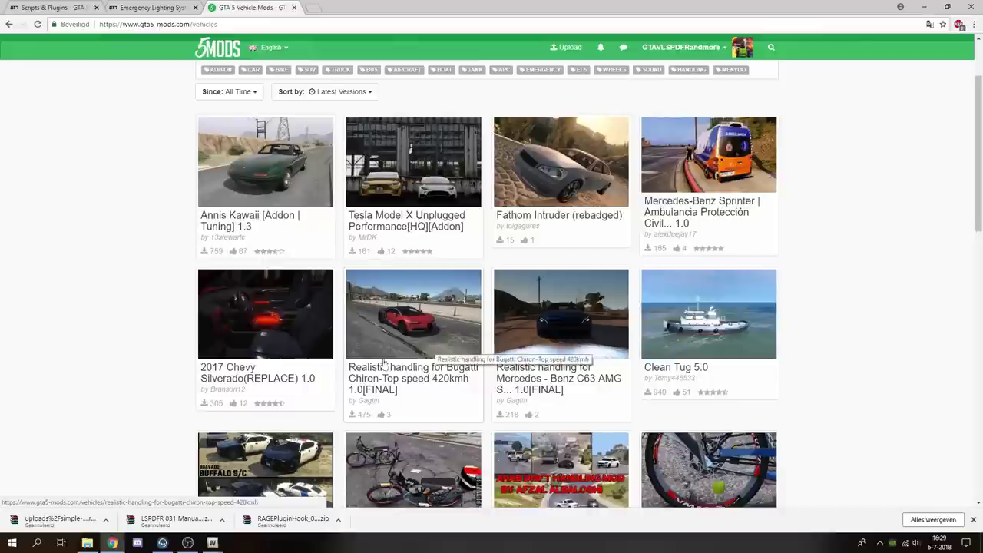
{"action": "scroll", "coordinate": [513, 222], "scroll_direction": "down", "scroll_amount": 3}
{"action": "scroll", "coordinate": [513, 223], "scroll_direction": "down", "scroll_amount": 2}
{"action": "scroll", "coordinate": [518, 257], "scroll_direction": "down", "scroll_amount": 1}
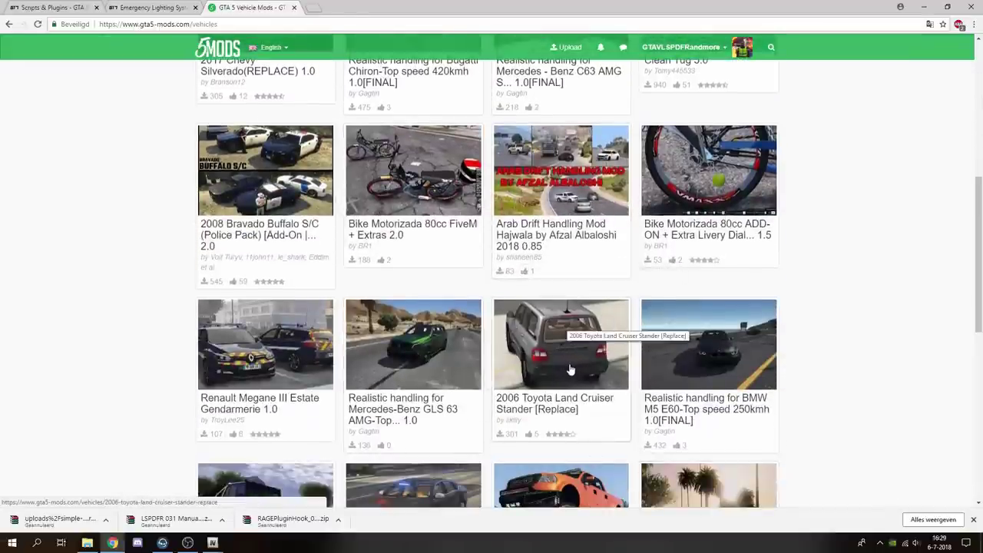
{"action": "scroll", "coordinate": [571, 370], "scroll_direction": "up", "scroll_amount": 7}
Search GTA5-Mods for touran
{"action": "left_click", "coordinate": [771, 49]}
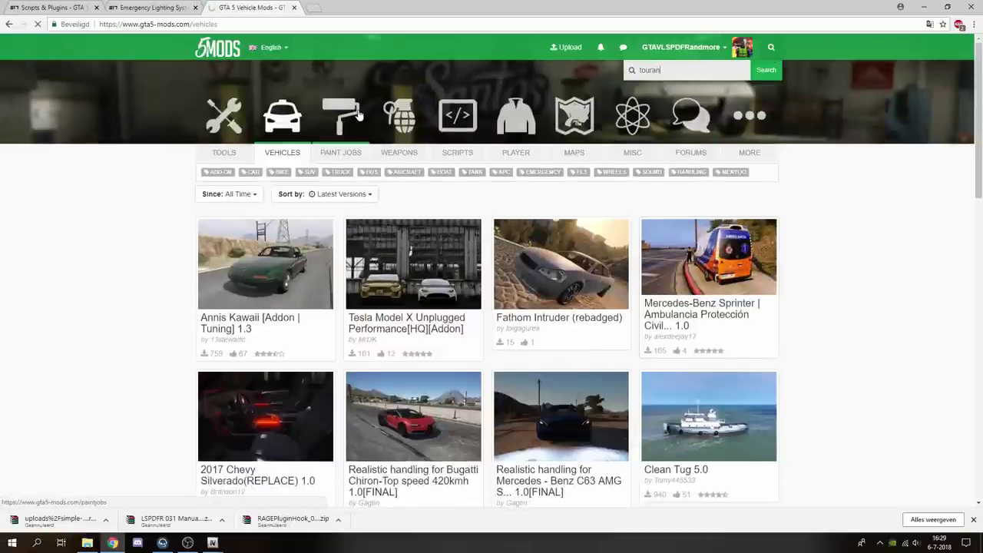
{"action": "key", "text": "Return"}
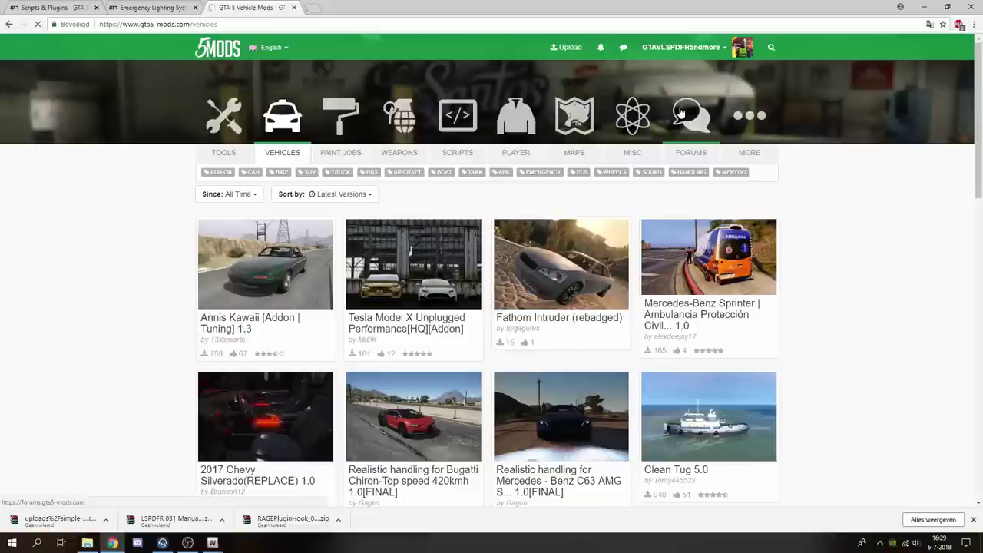
{"action": "left_click", "coordinate": [771, 47]}
{"action": "type", "text": "touran"}
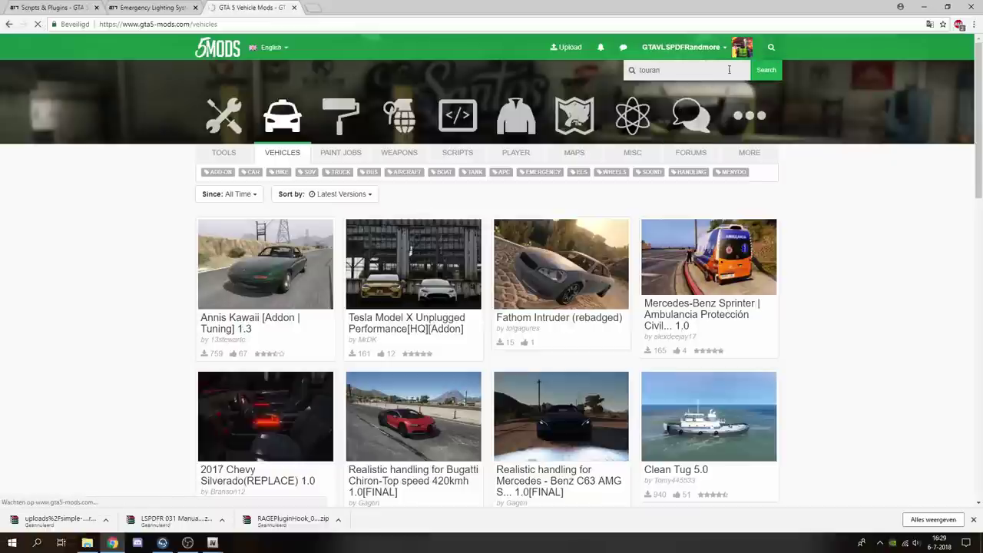
Try to search the mod site for "touran" and close the Emergency Lighting System page
{"action": "left_click", "coordinate": [764, 71]}
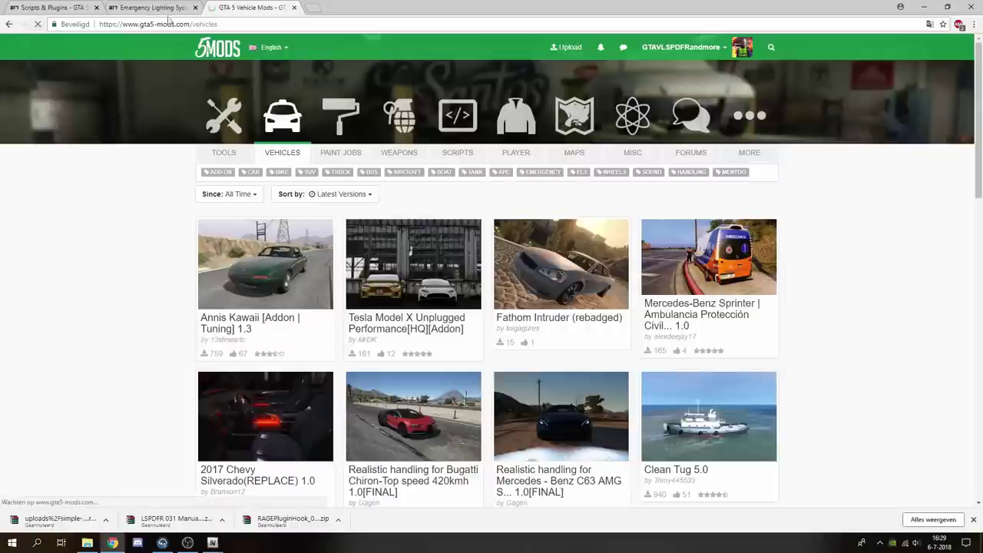
{"action": "left_click", "coordinate": [194, 7]}
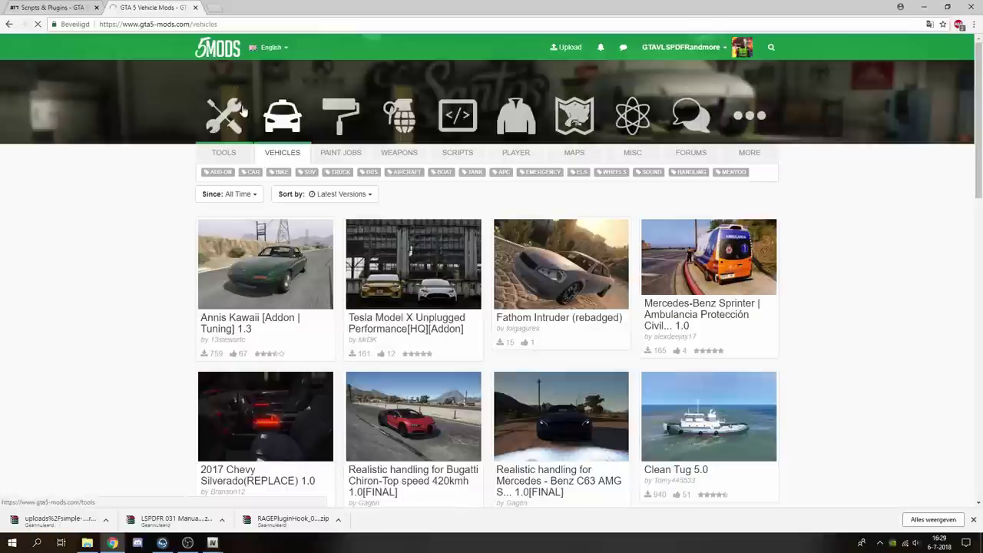
{"action": "left_click", "coordinate": [35, 543]}
{"action": "type", "text": "touran"}
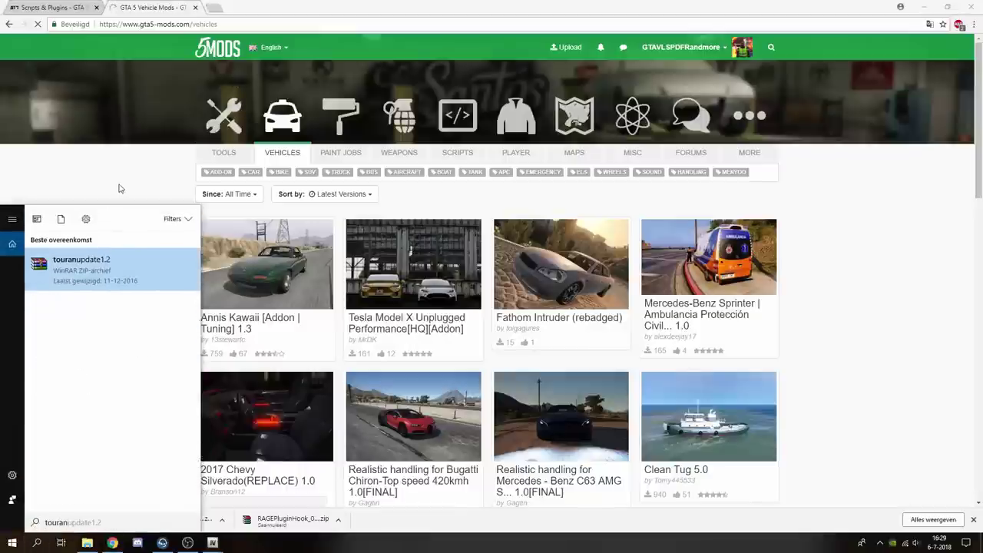
{"action": "left_click", "coordinate": [156, 201]}
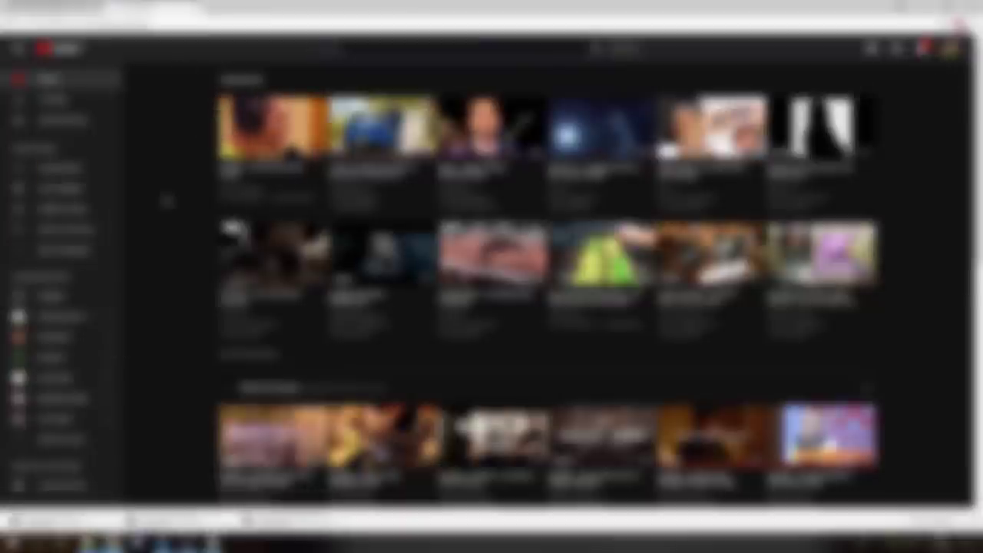
Search GTA5-Mods for "touran" and open the 2016 Volkswagen Touran Dutch Police / Nederlandse Politie [ELS] mod
{"action": "left_click", "coordinate": [169, 12]}
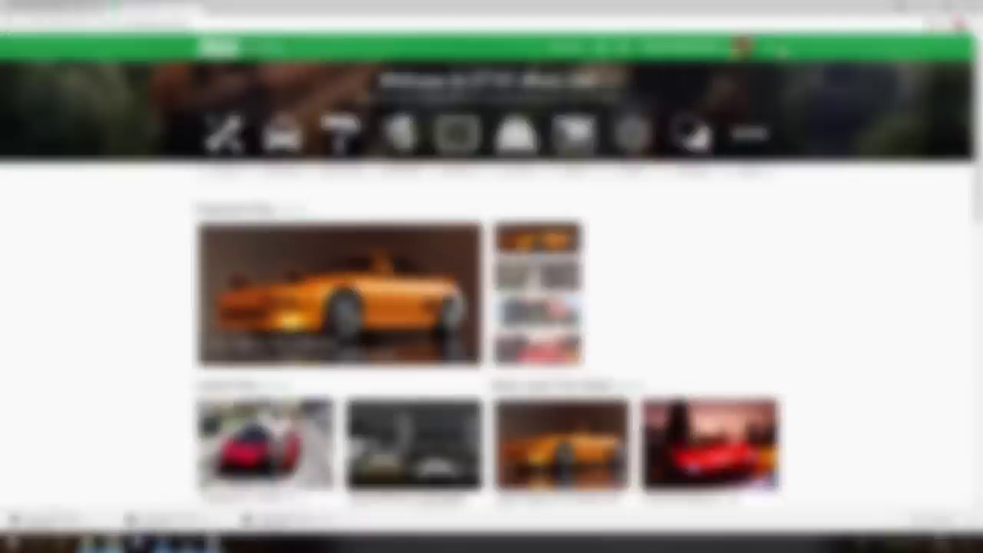
{"action": "left_click", "coordinate": [741, 46]}
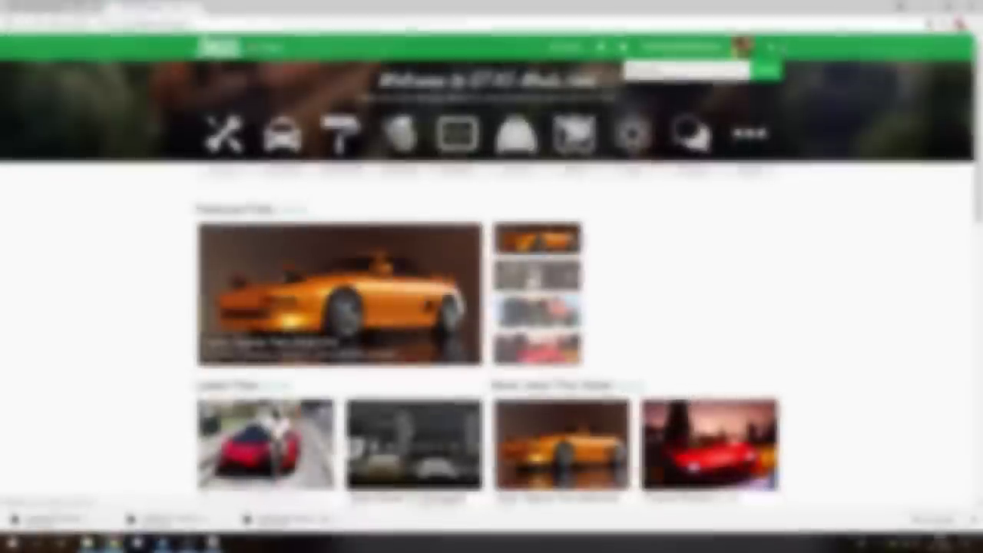
{"action": "type", "text": "touran"}
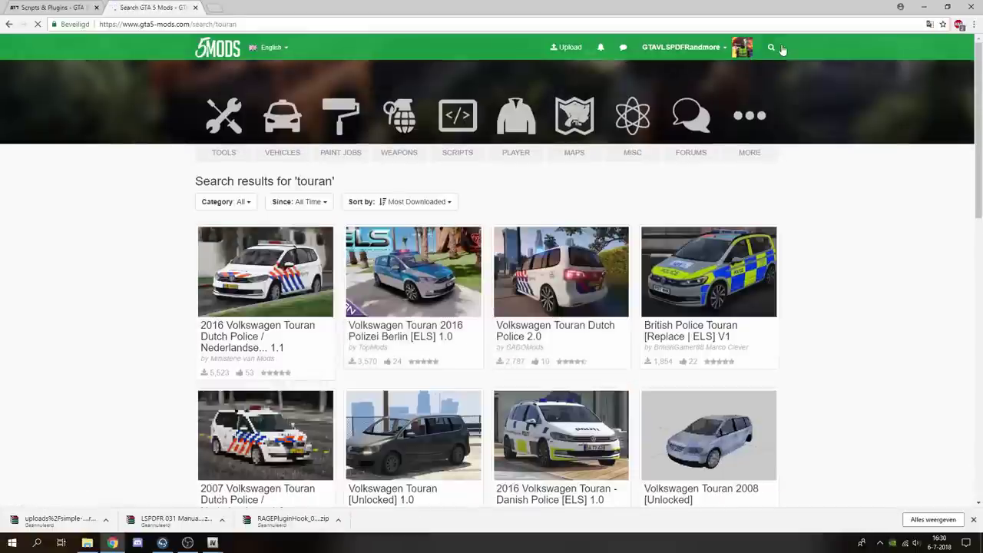
{"action": "scroll", "coordinate": [332, 238], "scroll_direction": "down", "scroll_amount": 1}
{"action": "left_click", "coordinate": [239, 200]}
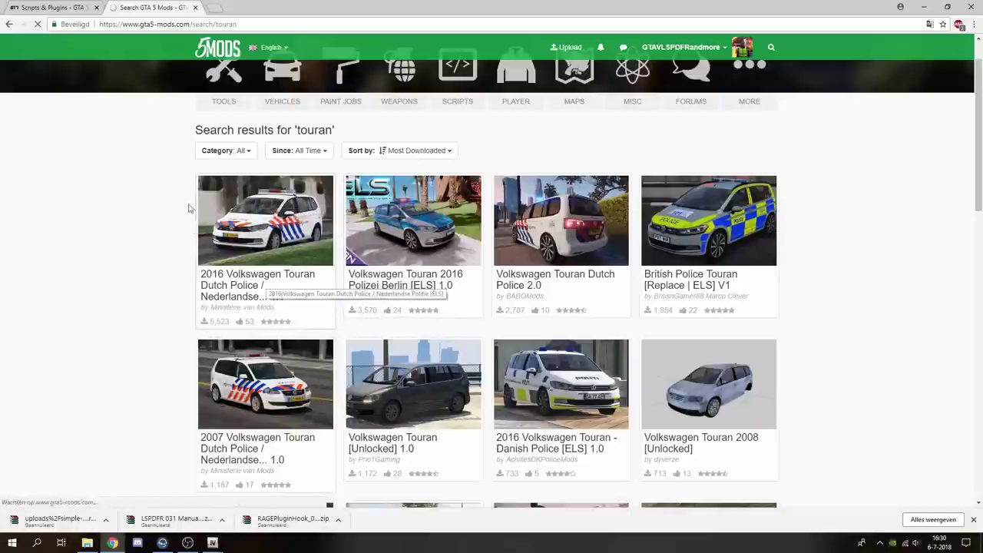
{"action": "scroll", "coordinate": [254, 262], "scroll_direction": "down", "scroll_amount": 2}
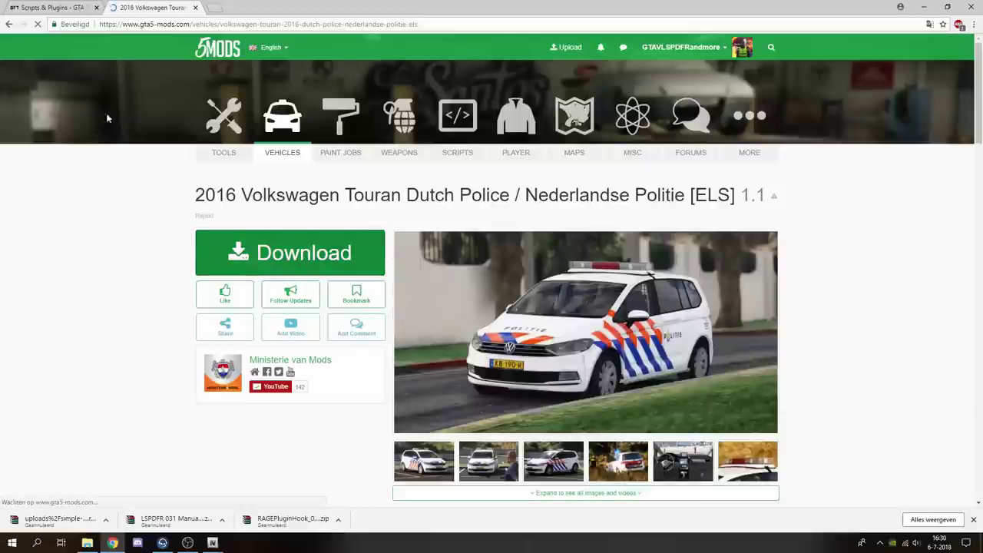
Examine the Touran mod's interior photo, its description with installation notes and credits, and the author's other vehicles
{"action": "scroll", "coordinate": [351, 227], "scroll_direction": "down", "scroll_amount": 1}
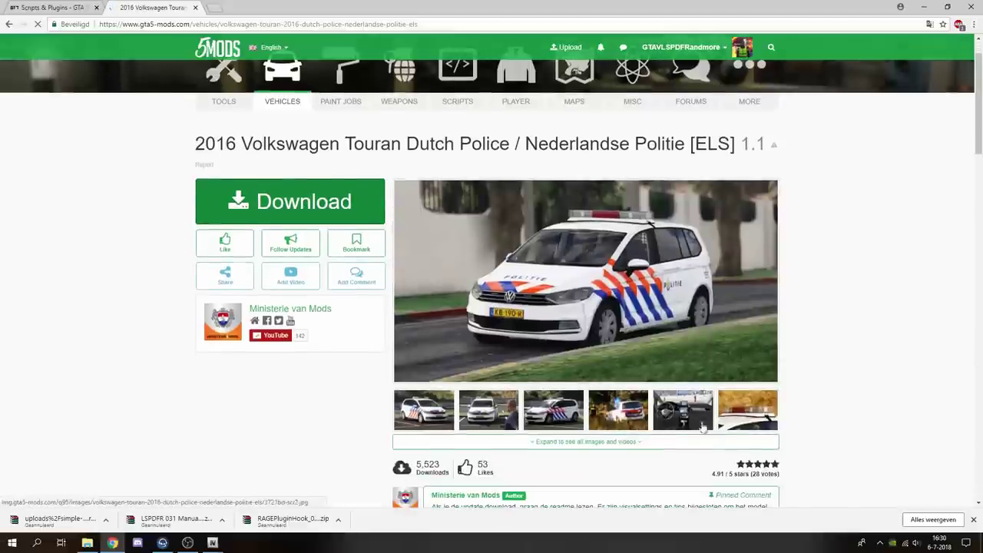
{"action": "left_click", "coordinate": [657, 412]}
{"action": "key", "text": "Escape"}
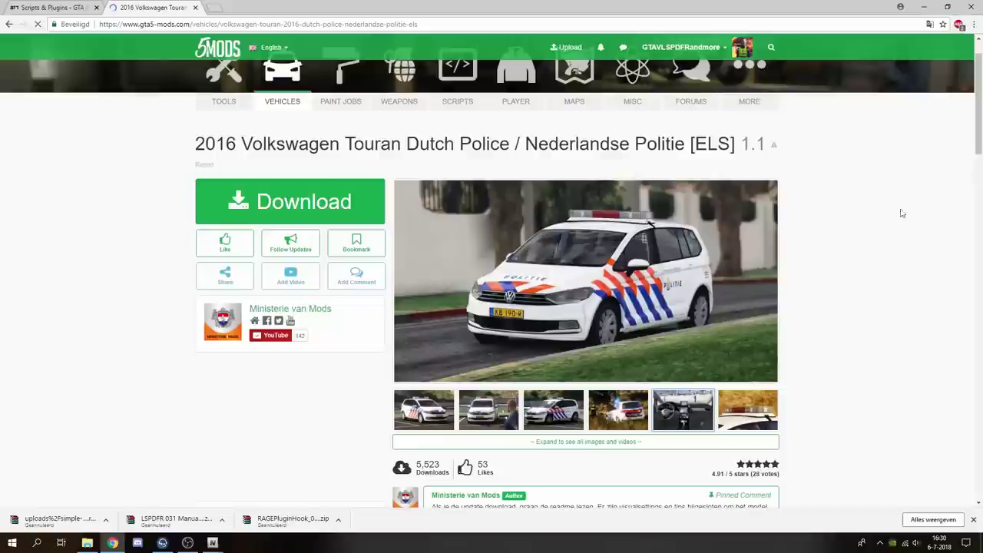
{"action": "scroll", "coordinate": [556, 326], "scroll_direction": "down", "scroll_amount": 5}
{"action": "scroll", "coordinate": [555, 327], "scroll_direction": "down", "scroll_amount": 2}
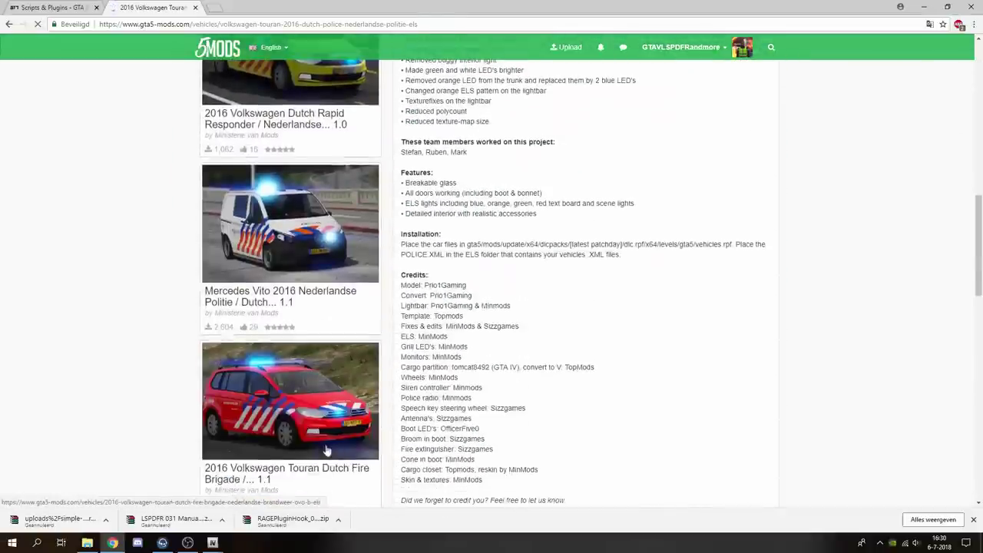
{"action": "scroll", "coordinate": [268, 314], "scroll_direction": "down", "scroll_amount": 4}
{"action": "scroll", "coordinate": [268, 314], "scroll_direction": "down", "scroll_amount": 1}
{"action": "scroll", "coordinate": [280, 285], "scroll_direction": "up", "scroll_amount": 5}
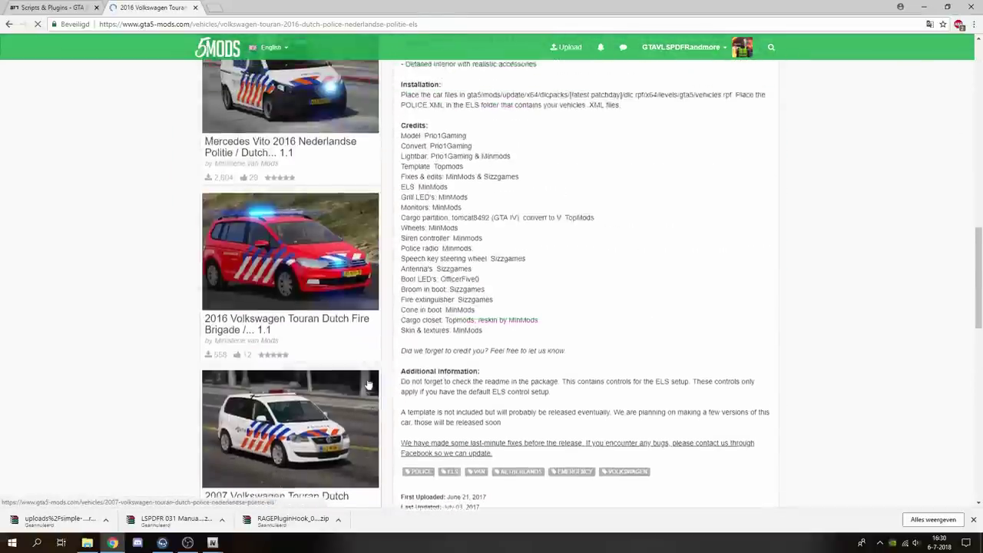
{"action": "scroll", "coordinate": [284, 265], "scroll_direction": "down", "scroll_amount": 3}
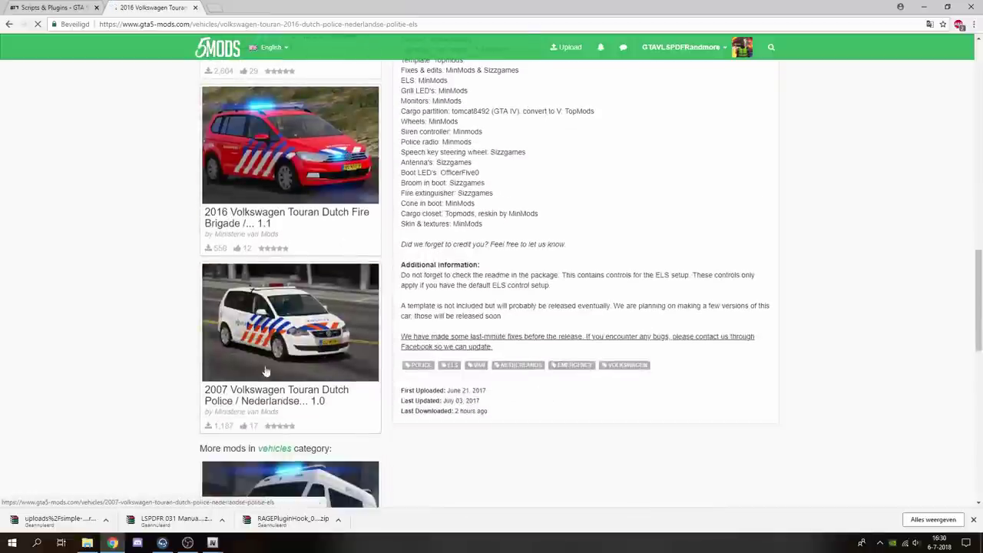
{"action": "scroll", "coordinate": [282, 315], "scroll_direction": "down", "scroll_amount": 3}
{"action": "scroll", "coordinate": [282, 315], "scroll_direction": "up", "scroll_amount": 5}
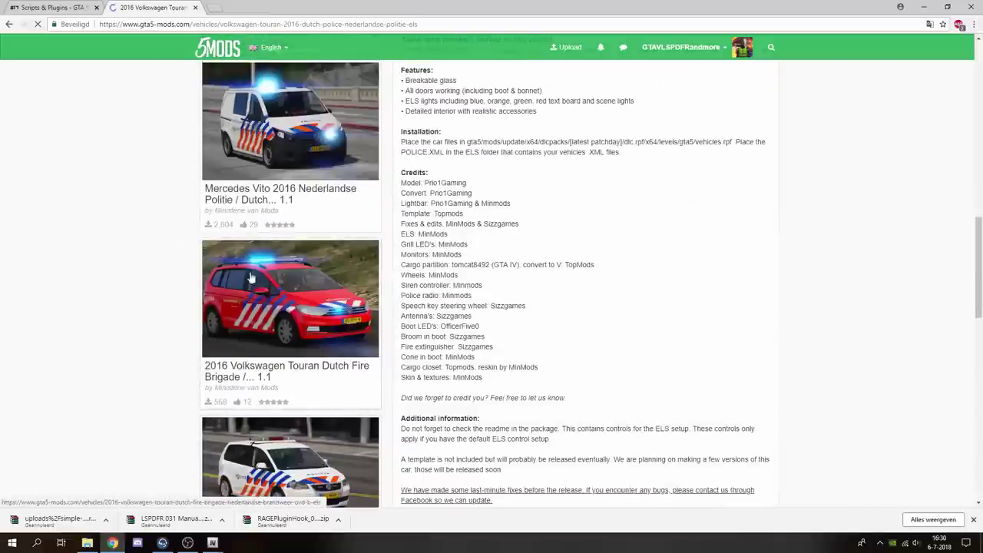
Download the 2016 Volkswagen Touran Dutch Police mod and open the downloaded RAR archive
{"action": "scroll", "coordinate": [217, 297], "scroll_direction": "up", "scroll_amount": 6}
{"action": "scroll", "coordinate": [217, 296], "scroll_direction": "up", "scroll_amount": 5}
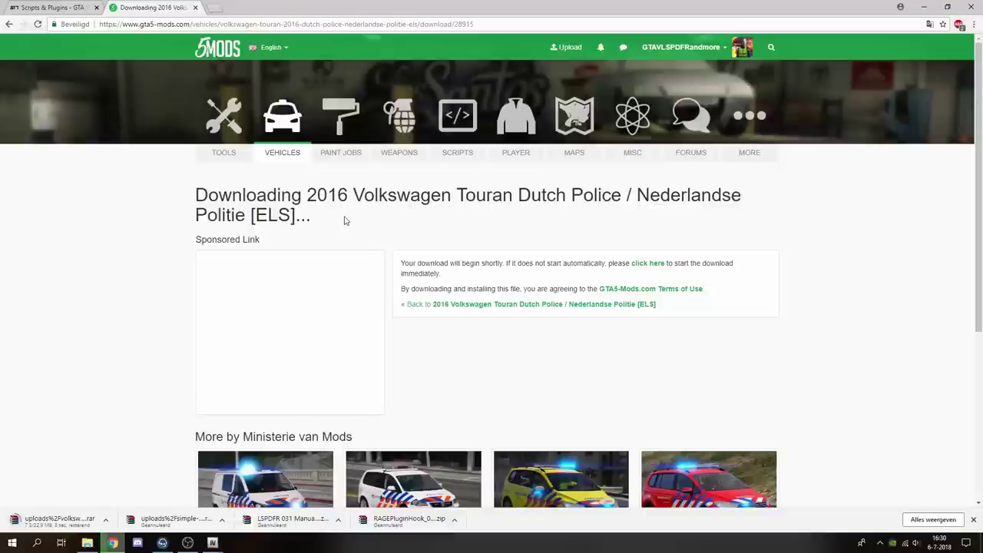
{"action": "scroll", "coordinate": [112, 434], "scroll_direction": "down", "scroll_amount": 2}
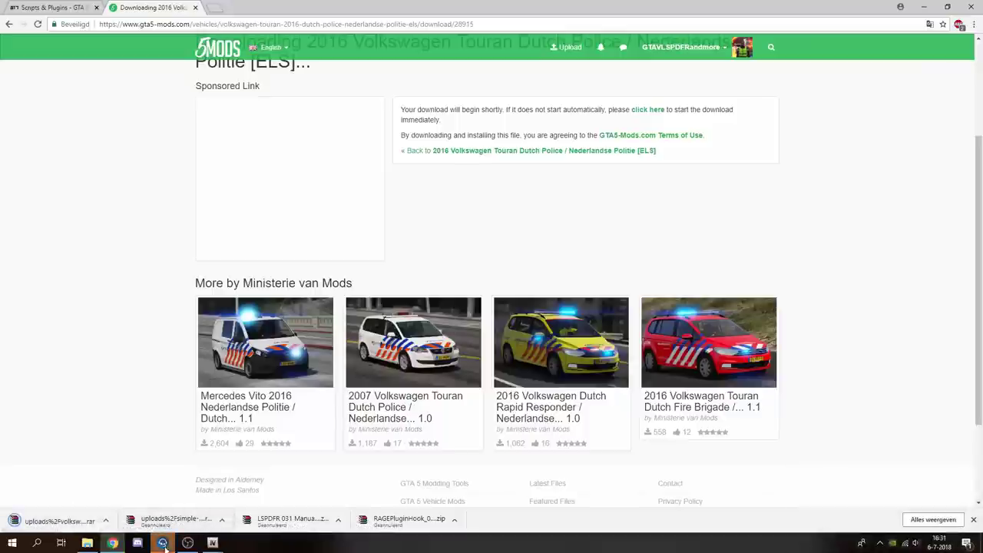
{"action": "left_click", "coordinate": [73, 521]}
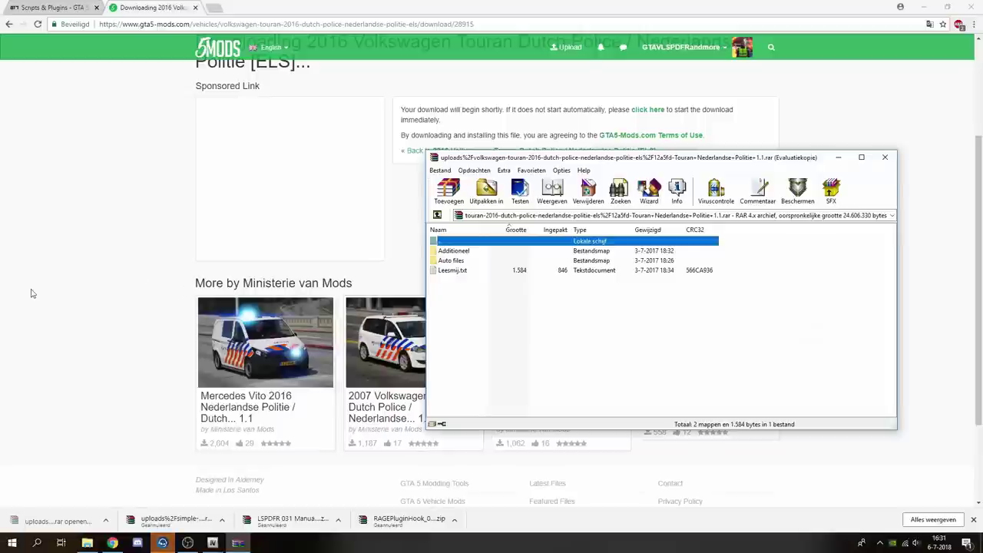
{"action": "left_click", "coordinate": [712, 299]}
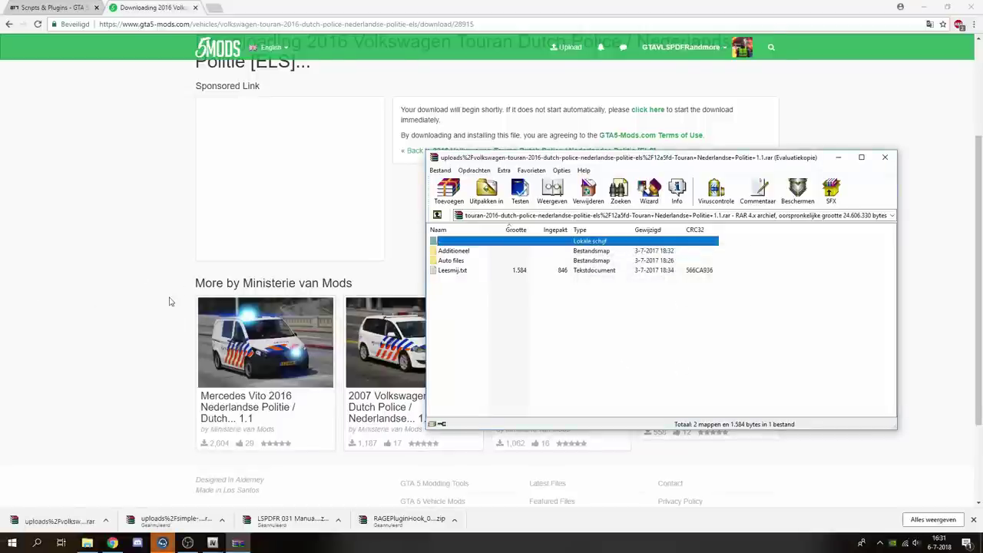
{"action": "scroll", "coordinate": [170, 302], "scroll_direction": "up", "scroll_amount": 2}
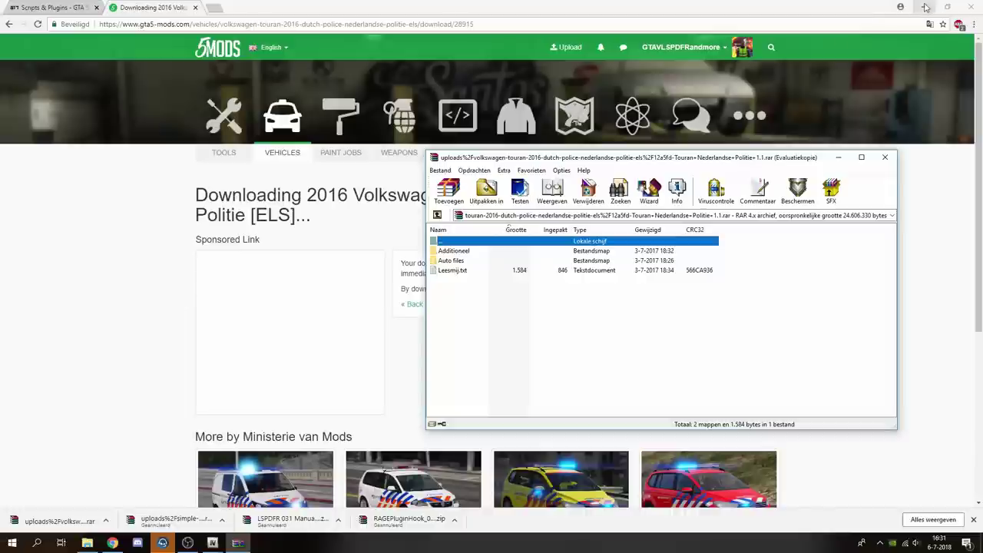
Switch to File Explorer and open the ELS\pack_default folder inside the gta fiveM game folder
{"action": "left_click", "coordinate": [925, 7]}
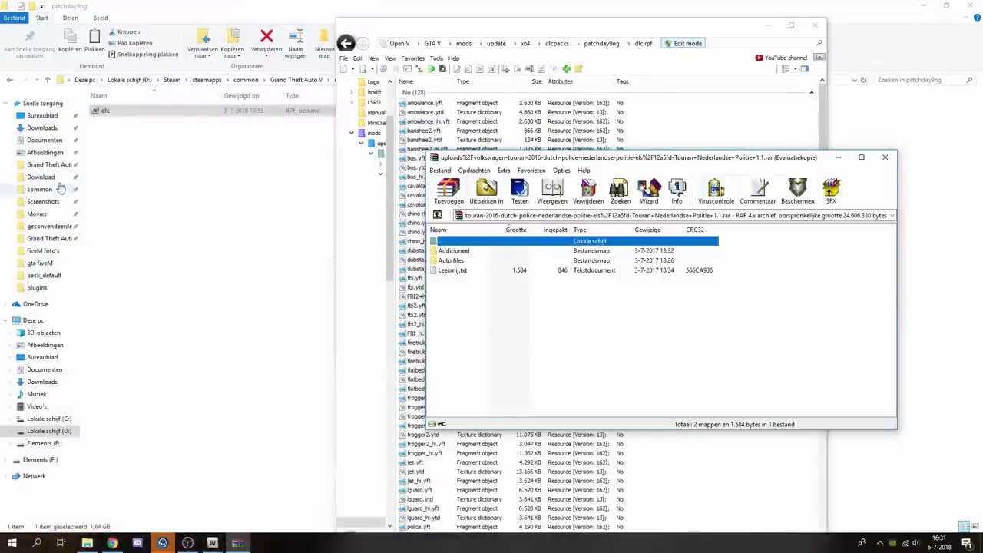
{"action": "left_click", "coordinate": [45, 265]}
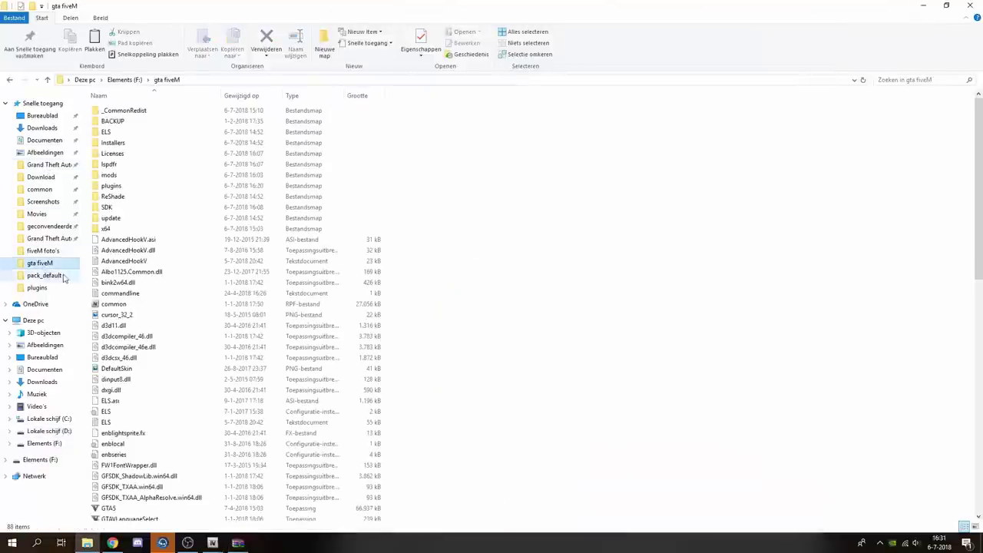
{"action": "left_click", "coordinate": [234, 544]}
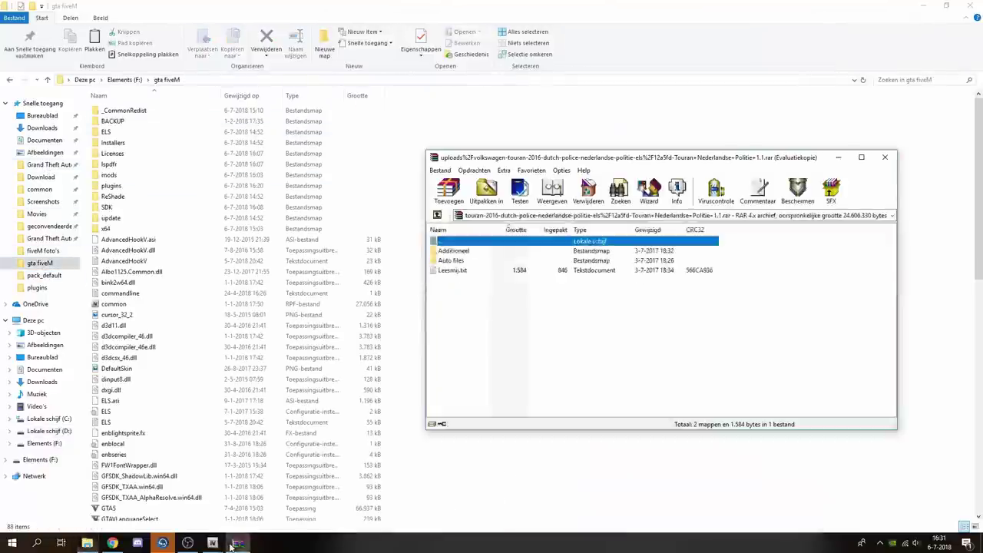
{"action": "double_click", "coordinate": [109, 132]}
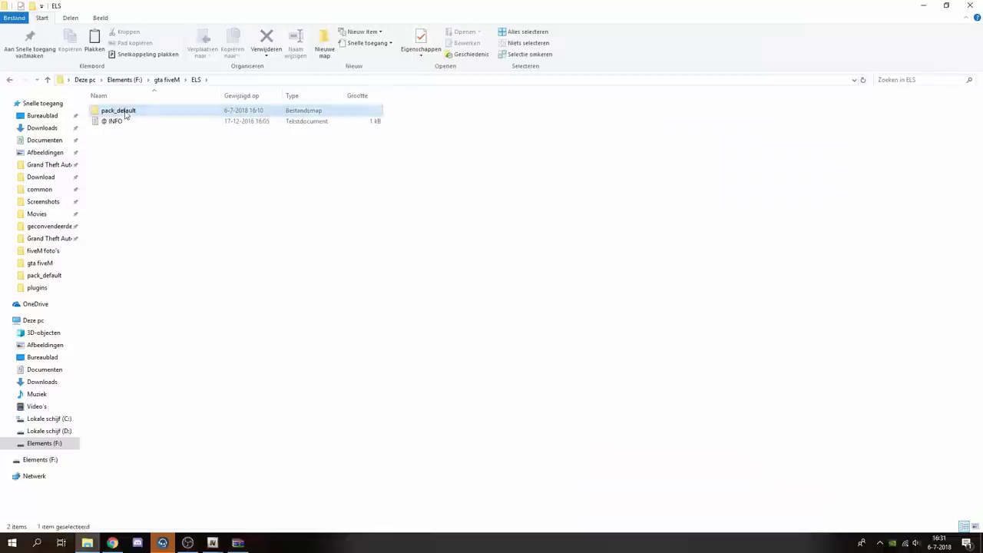
{"action": "double_click", "coordinate": [123, 111]}
Delete all XML files in pack_default from ALG1 onward, keeping @ UNUSED, @ INFO and AIRTUG
{"action": "scroll", "coordinate": [228, 275], "scroll_direction": "down", "scroll_amount": 8}
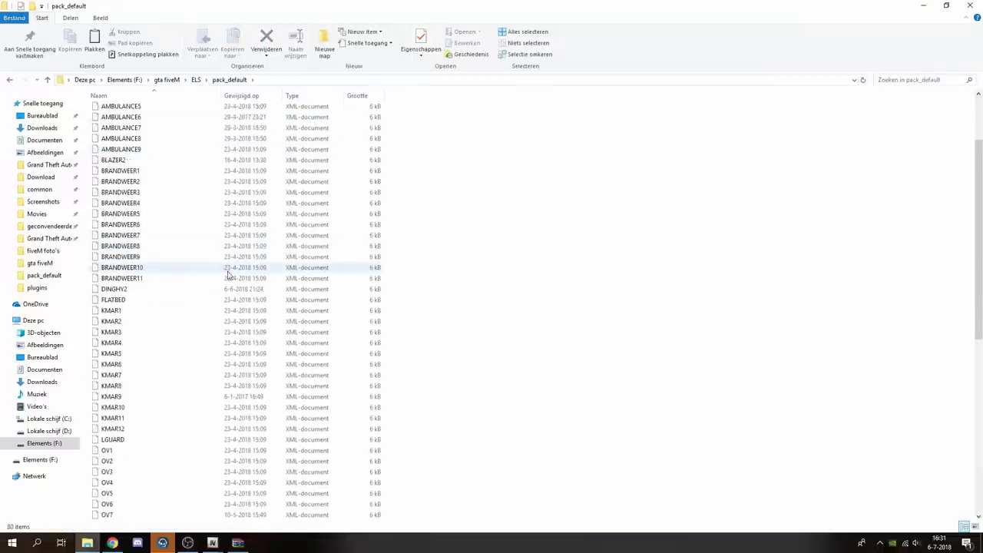
{"action": "scroll", "coordinate": [230, 276], "scroll_direction": "up", "scroll_amount": 8}
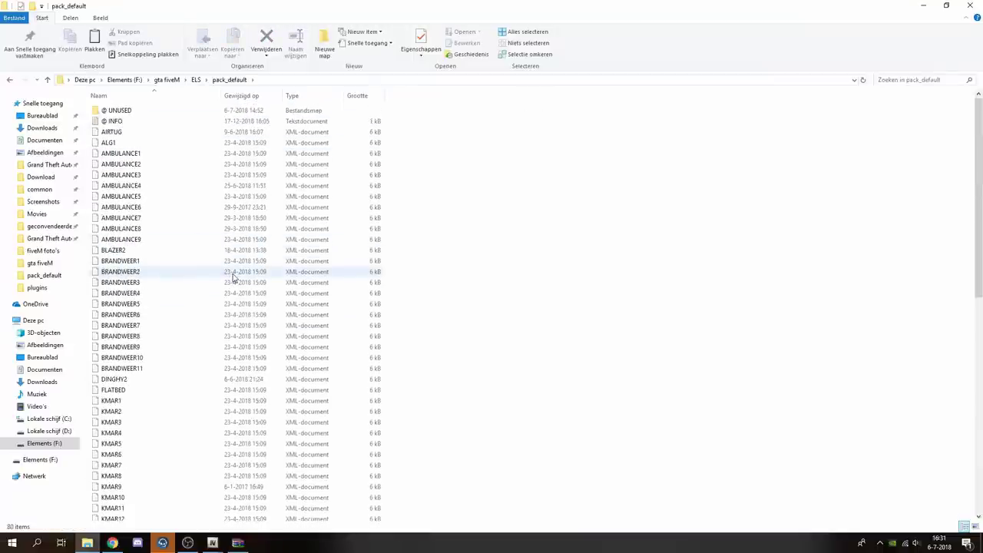
{"action": "scroll", "coordinate": [238, 279], "scroll_direction": "down", "scroll_amount": 1}
{"action": "scroll", "coordinate": [257, 279], "scroll_direction": "up", "scroll_amount": 1}
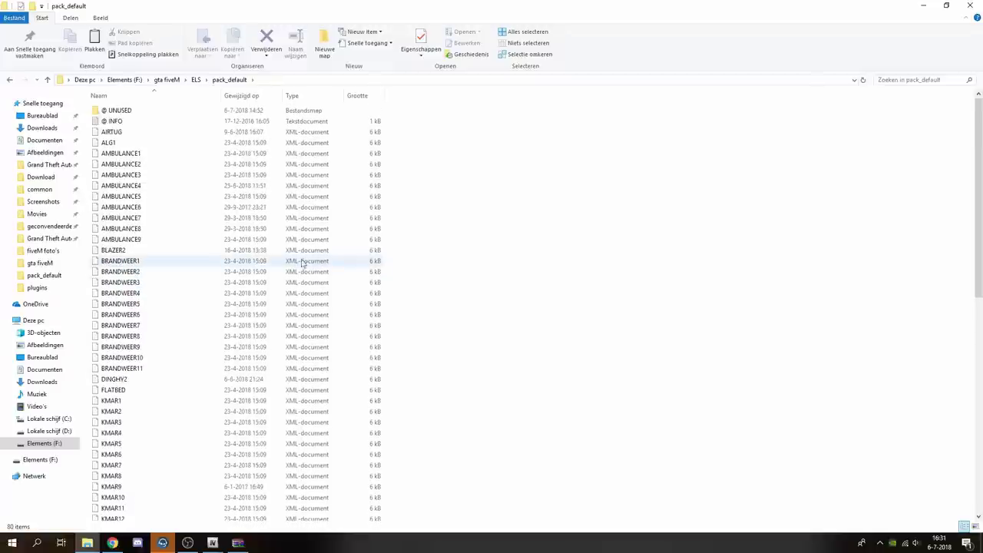
{"action": "scroll", "coordinate": [384, 286], "scroll_direction": "down", "scroll_amount": 8}
{"action": "scroll", "coordinate": [406, 288], "scroll_direction": "down", "scroll_amount": 5}
{"action": "left_click_drag", "start_coordinate": [400, 524], "coordinate": [110, 146]}
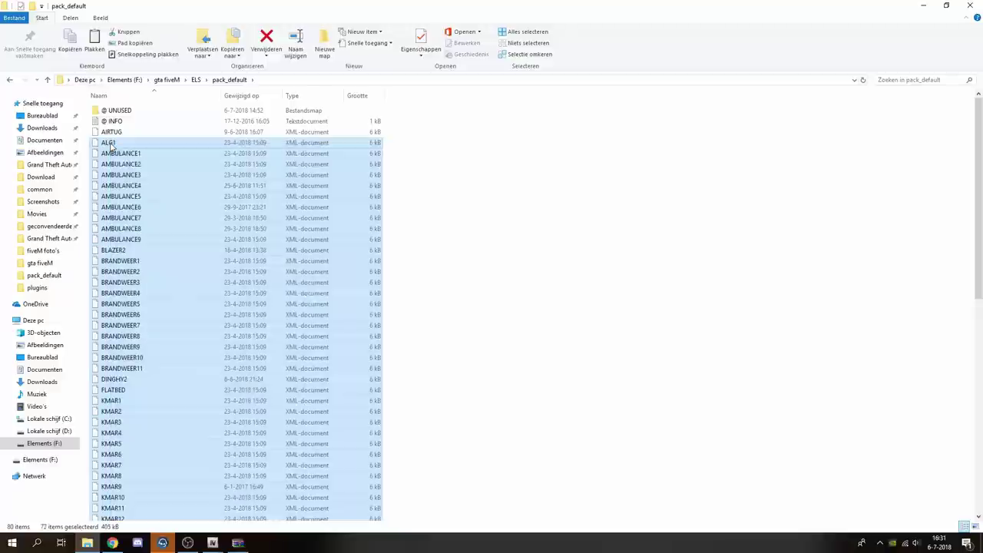
{"action": "key", "text": "Delete"}
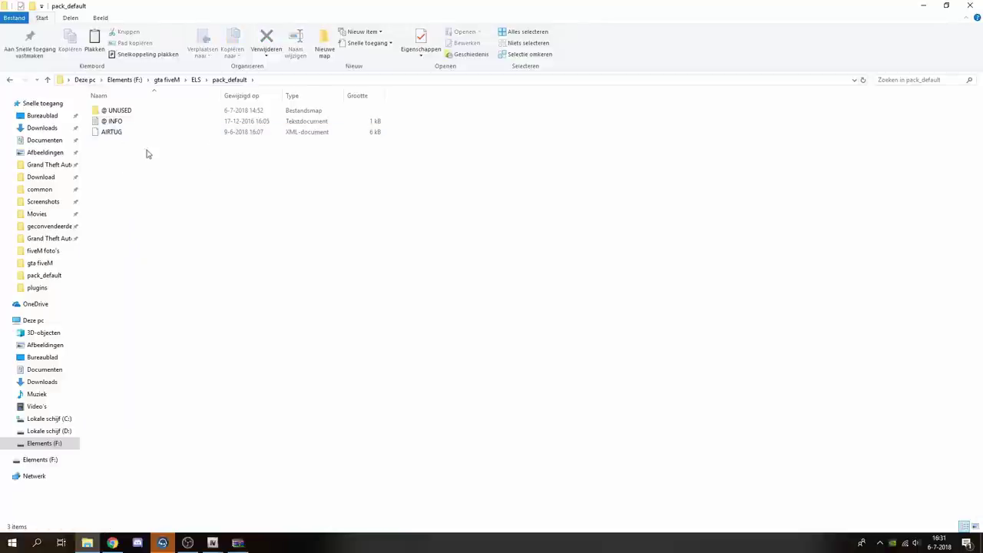
Switch to the Touran archive in WinRAR and inspect the contents of its Additioneel folder
{"action": "left_click", "coordinate": [238, 543]}
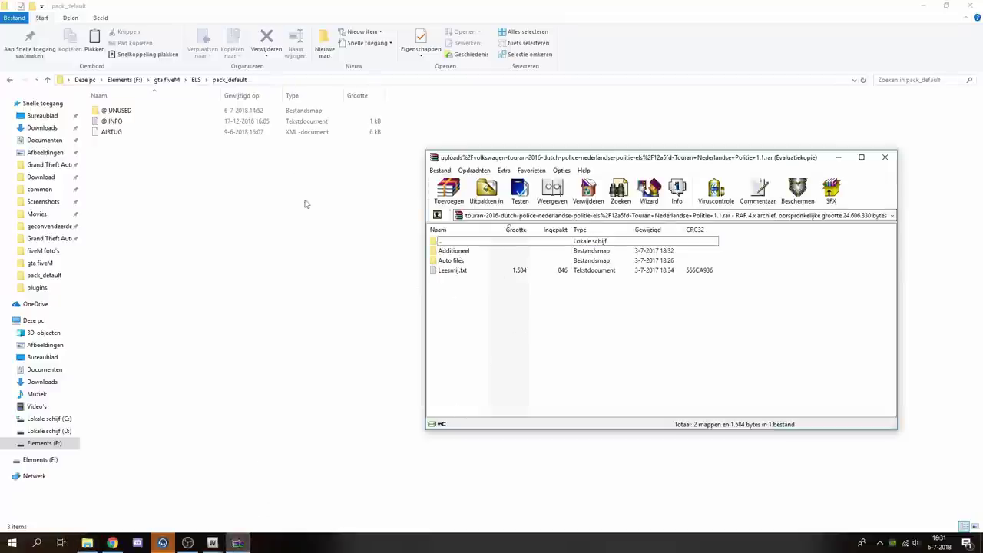
{"action": "double_click", "coordinate": [460, 251]}
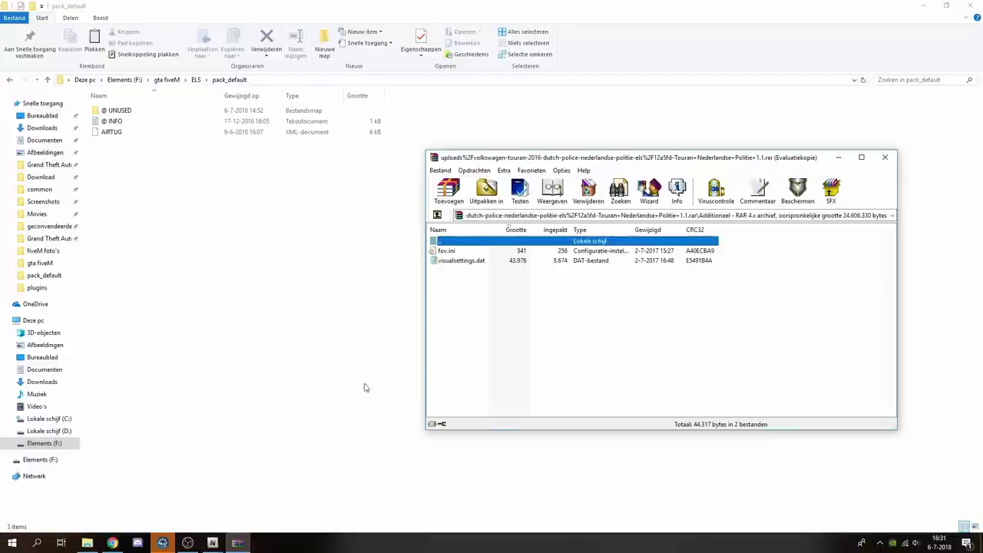
{"action": "mouse_move", "coordinate": [213, 542]}
{"action": "mouse_move", "coordinate": [235, 483]}
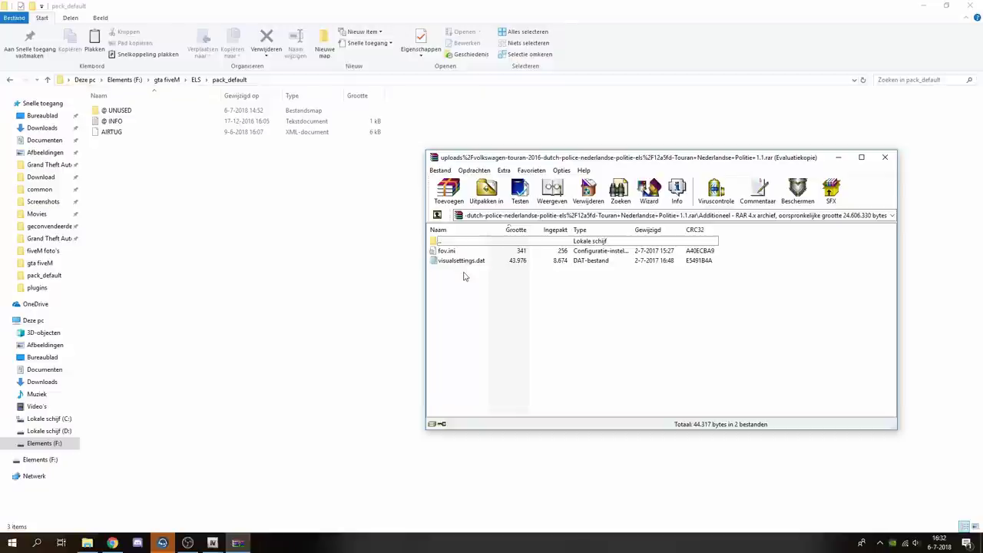
Open Leesmij.txt from the archive's root and read where to place the included visualsettings.dat for better emergency lights
{"action": "key", "text": "BackSpace"}
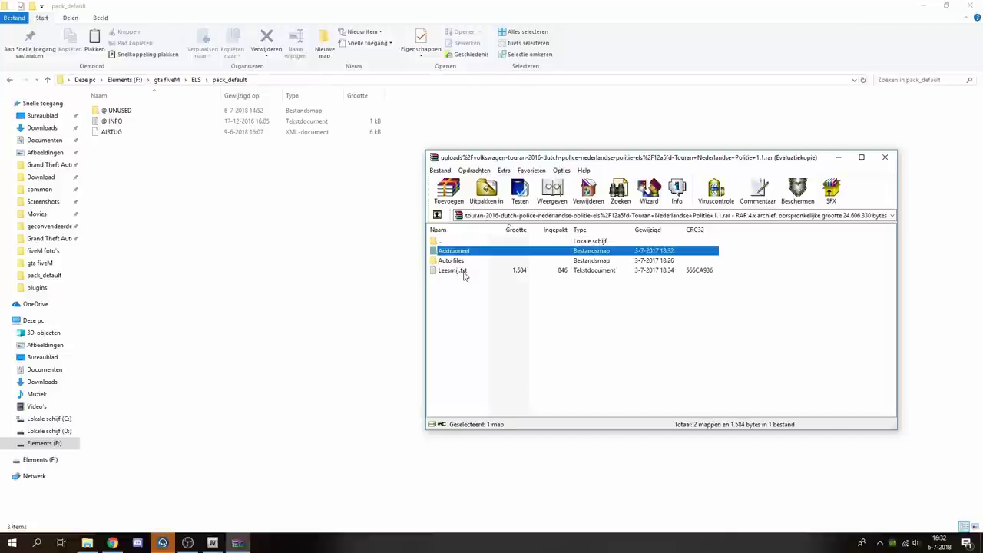
{"action": "double_click", "coordinate": [454, 272]}
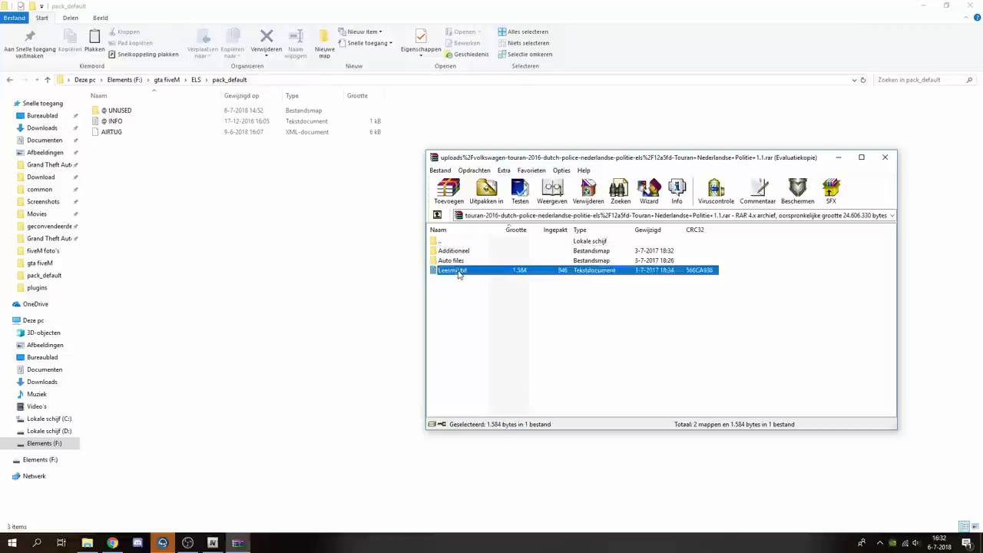
{"action": "scroll", "coordinate": [397, 255], "scroll_direction": "down", "scroll_amount": 1}
{"action": "left_click_drag", "start_coordinate": [216, 192], "coordinate": [311, 194]}
{"action": "left_click_drag", "start_coordinate": [265, 221], "coordinate": [431, 220]}
{"action": "left_click", "coordinate": [206, 229]}
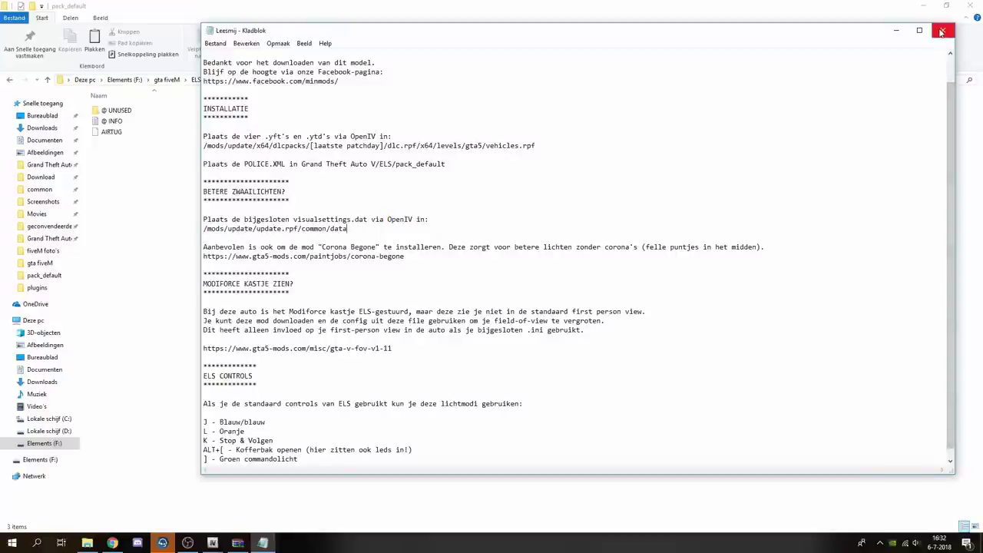
Read the installation section of Leesmij.txt for the dlcpacks path where the .yft and .ytd files belong
{"action": "scroll", "coordinate": [417, 351], "scroll_direction": "down", "scroll_amount": 1}
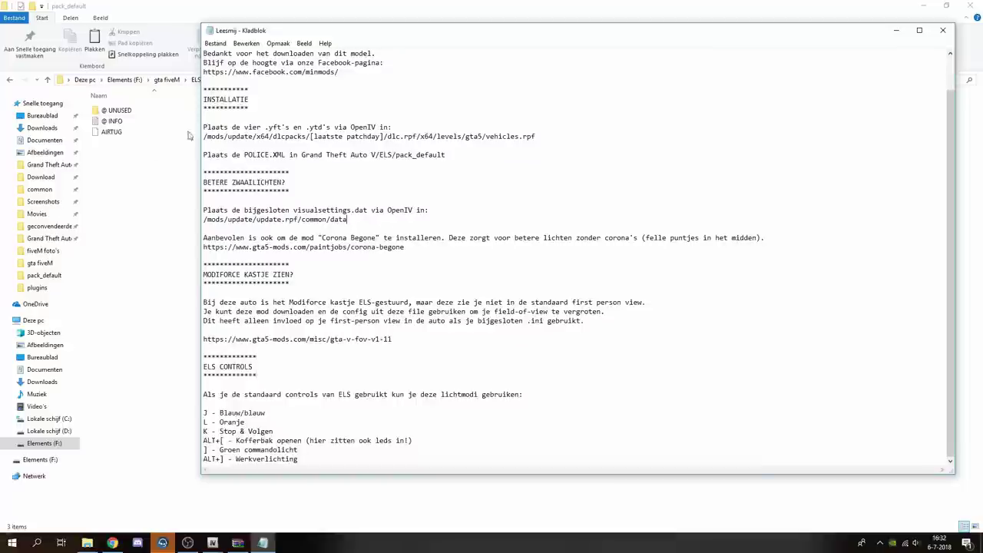
{"action": "scroll", "coordinate": [253, 248], "scroll_direction": "up", "scroll_amount": 2}
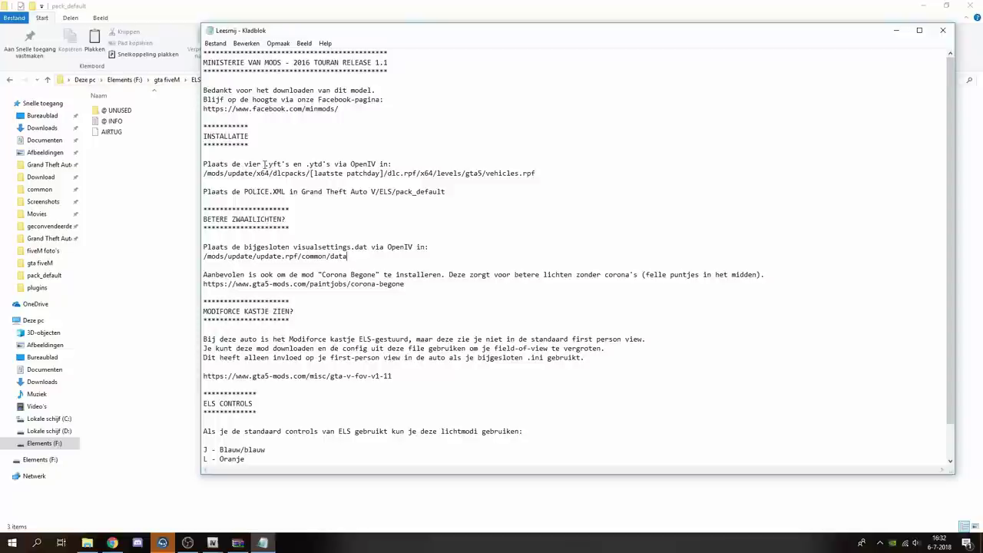
{"action": "left_click_drag", "start_coordinate": [271, 164], "coordinate": [374, 171]}
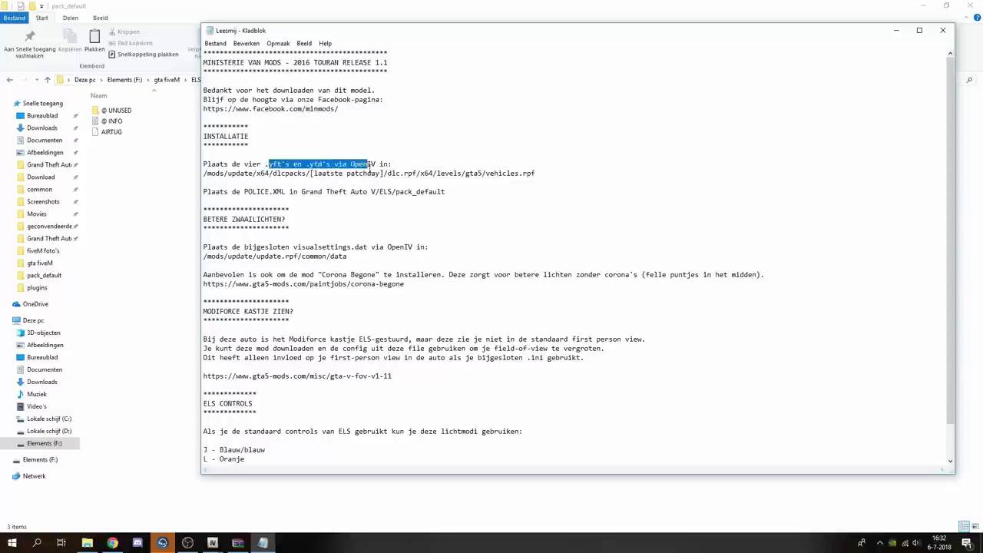
{"action": "left_click", "coordinate": [268, 173]}
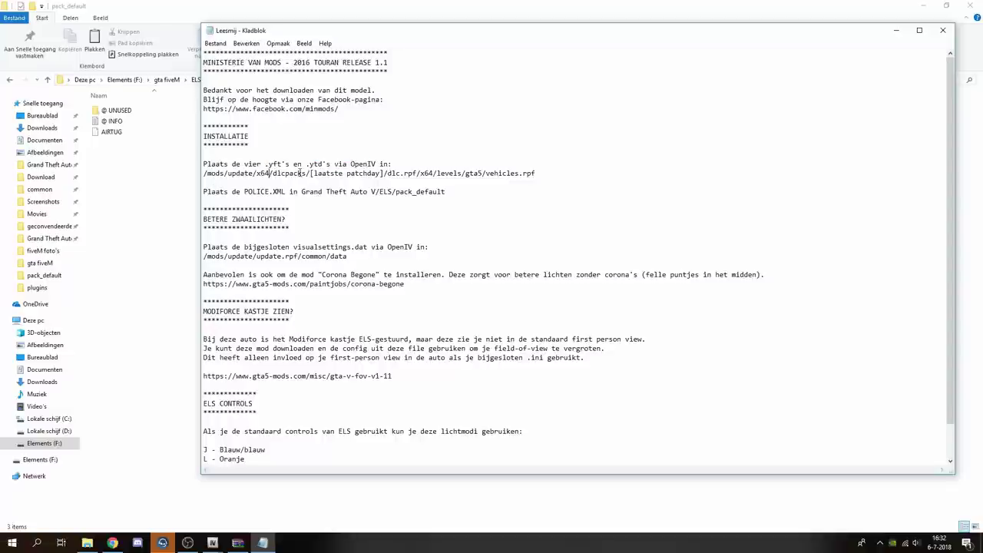
{"action": "left_click_drag", "start_coordinate": [382, 173], "coordinate": [311, 175]}
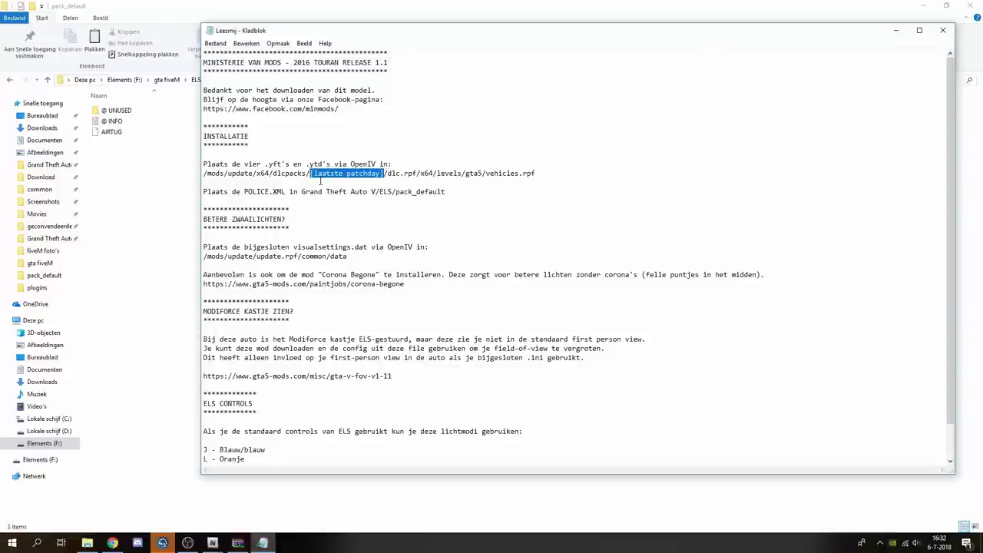
{"action": "left_click", "coordinate": [389, 173]}
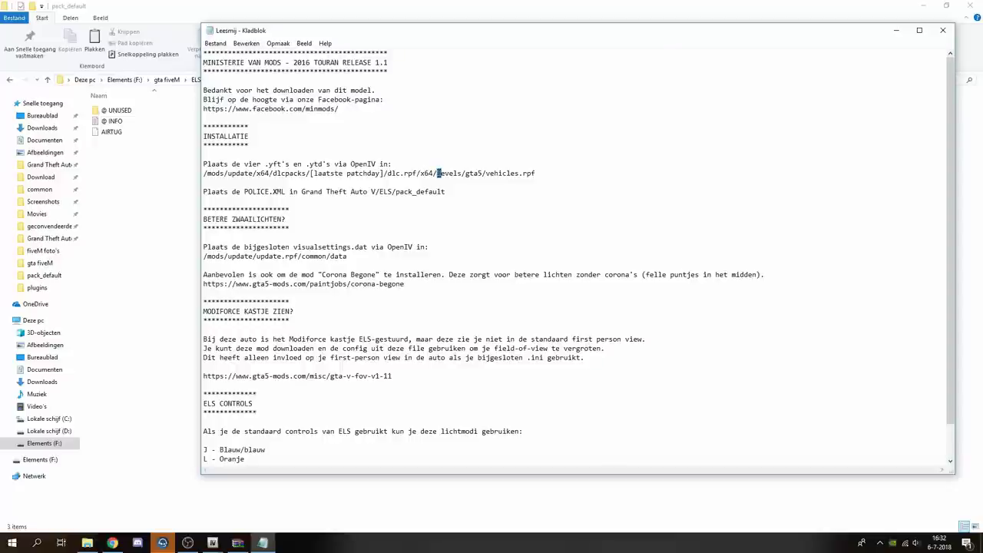
{"action": "mouse_move", "coordinate": [213, 543]}
{"action": "mouse_move", "coordinate": [203, 511]}
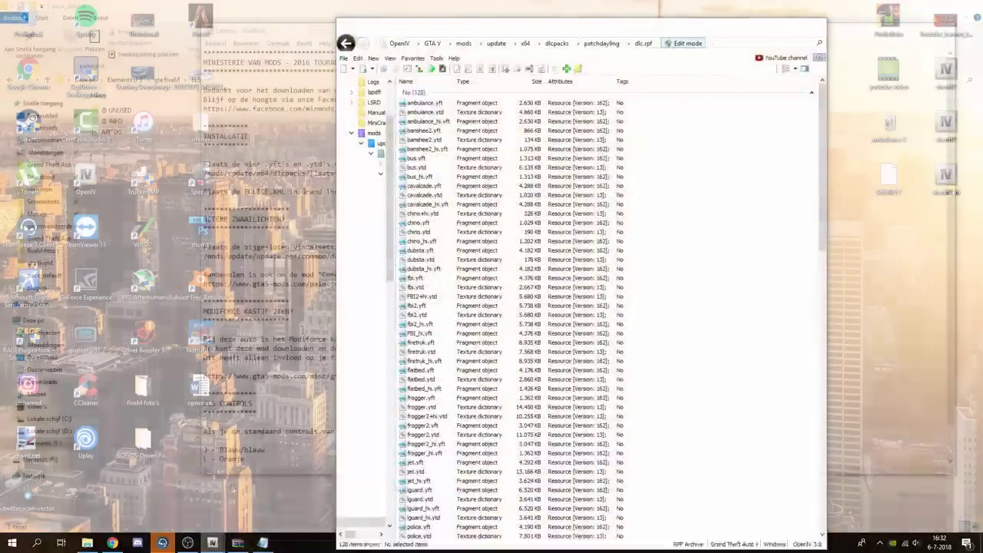
{"action": "left_click", "coordinate": [243, 497]}
{"action": "left_click", "coordinate": [413, 59]}
{"action": "left_click", "coordinate": [450, 136]}
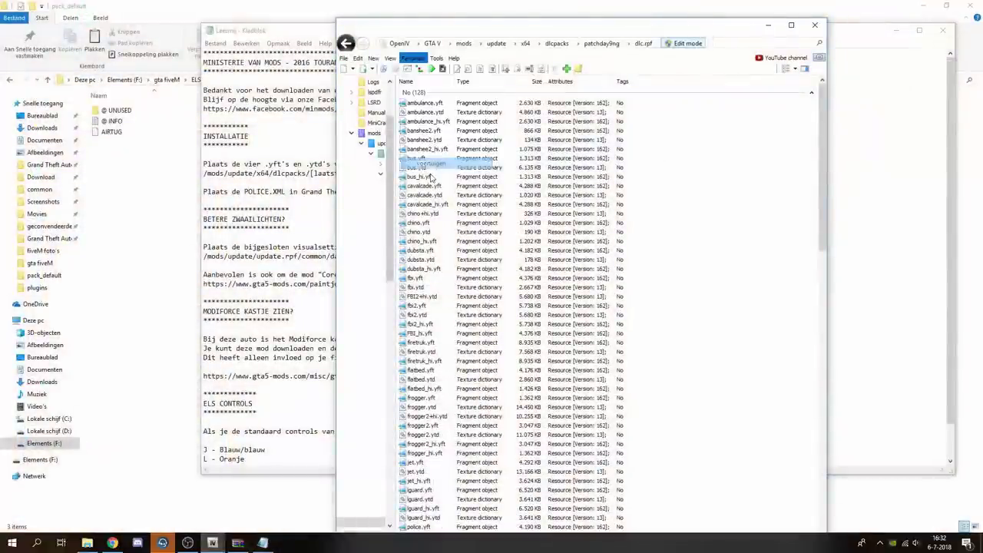
{"action": "left_click", "coordinate": [815, 24]}
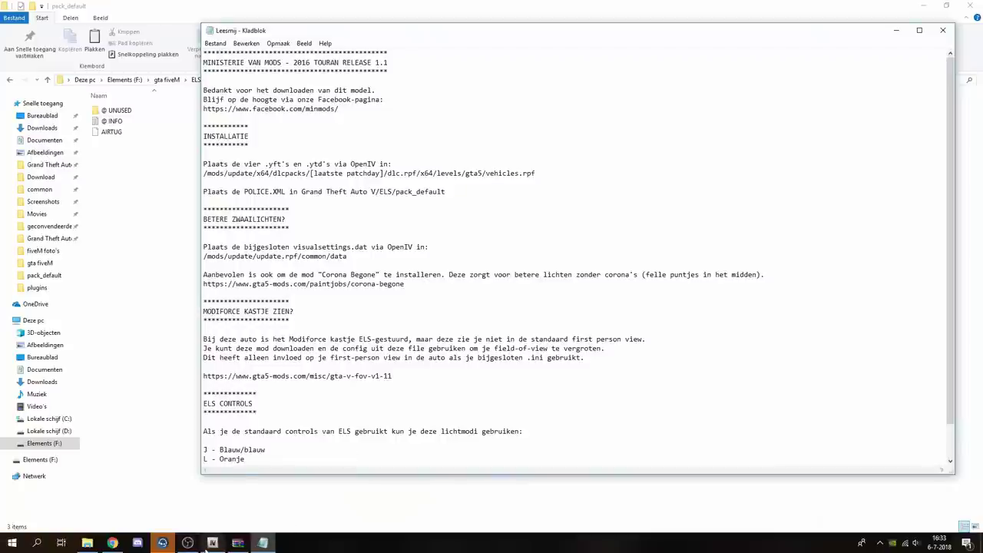
Bring up the remaining OpenIV window, close Leesmij.txt, and open the Touran archive's Auto files folder beside it
{"action": "left_click", "coordinate": [210, 543]}
{"action": "left_click", "coordinate": [263, 543]}
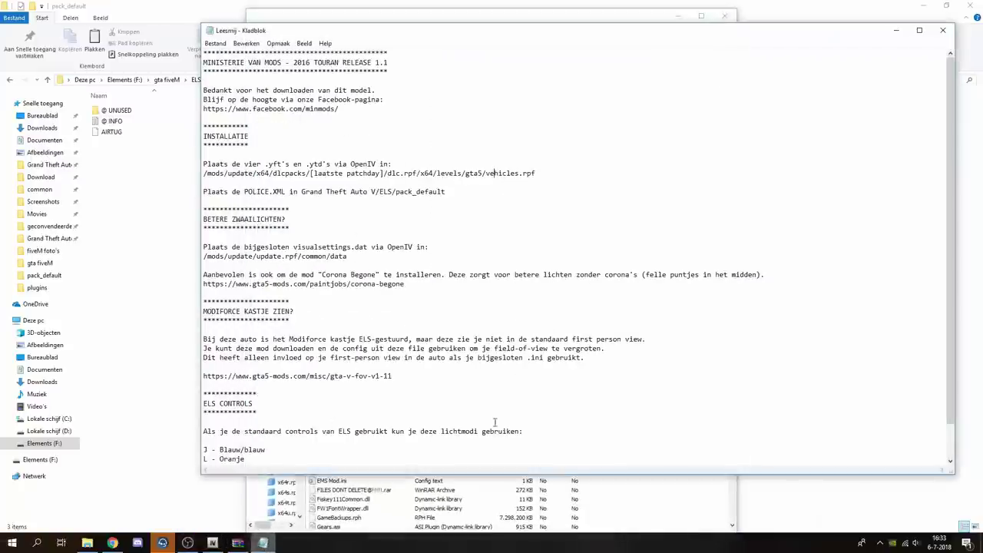
{"action": "left_click", "coordinate": [943, 30]}
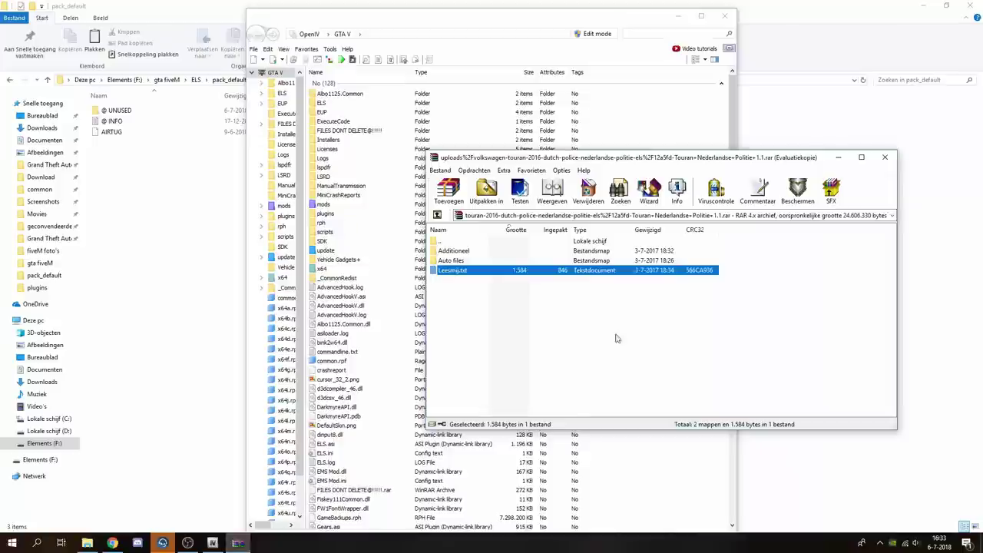
{"action": "left_click_drag", "start_coordinate": [545, 160], "coordinate": [688, 159]}
{"action": "double_click", "coordinate": [598, 259]}
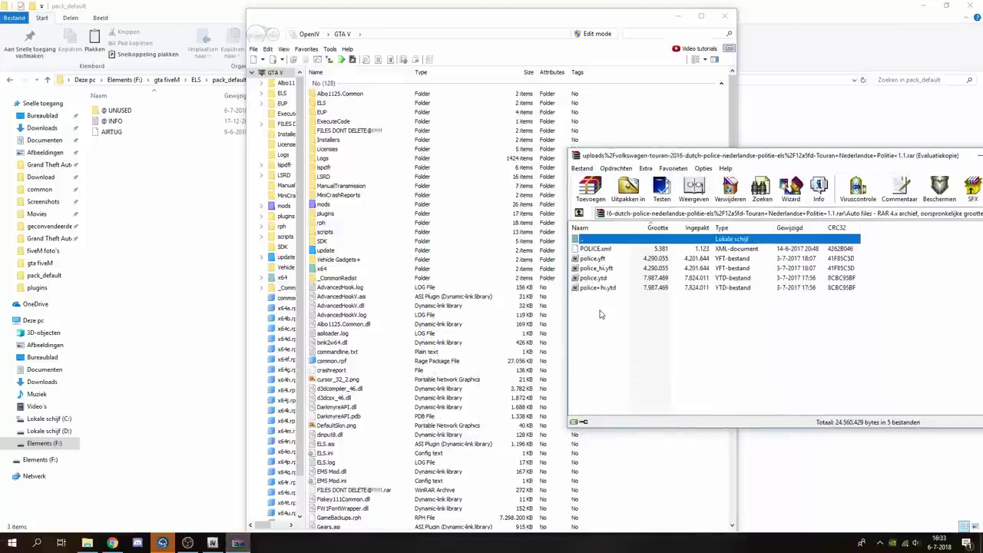
Go to the voertuigen favourite in OpenIV and select the four police .yft and .ytd files in the archive
{"action": "left_click", "coordinate": [307, 48]}
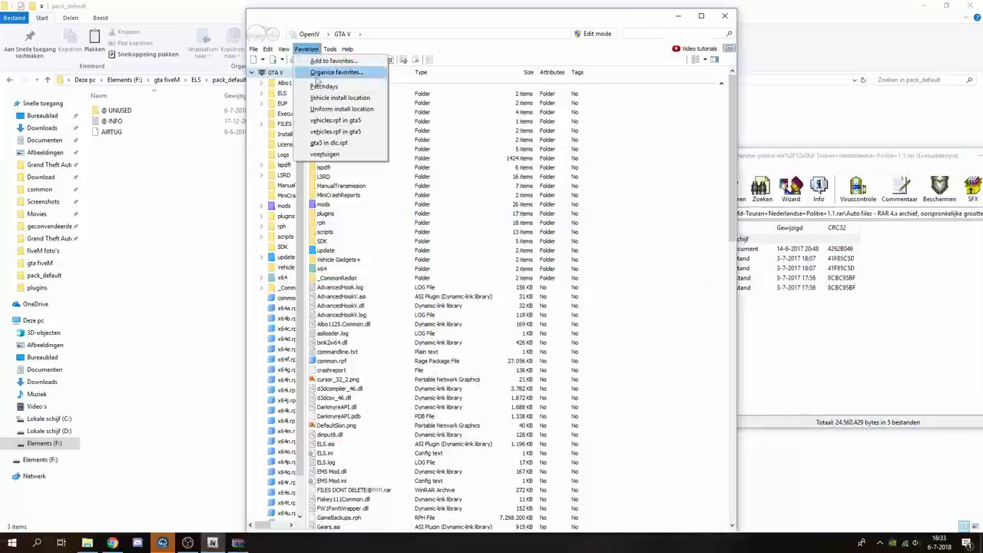
{"action": "left_click", "coordinate": [318, 155]}
{"action": "left_click", "coordinate": [820, 372]}
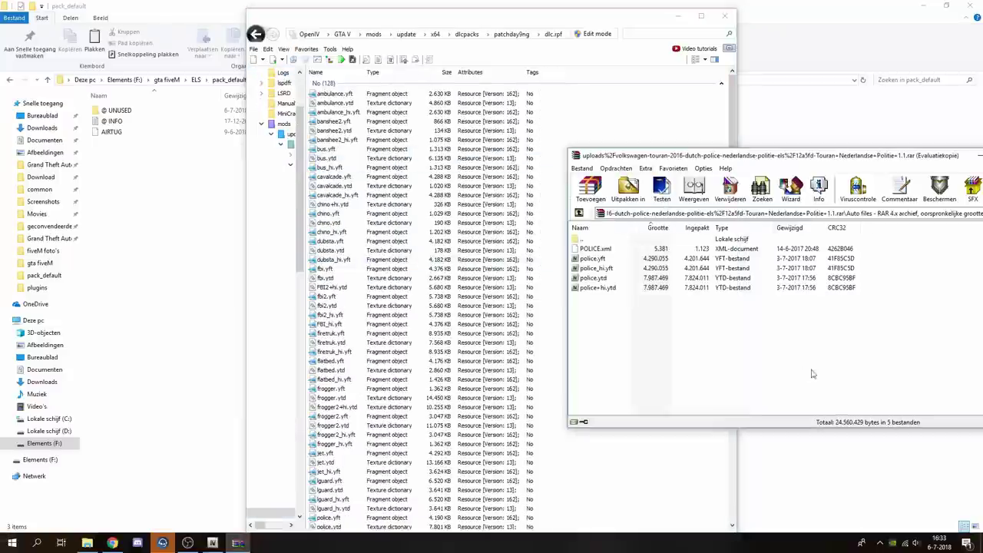
{"action": "left_click_drag", "start_coordinate": [708, 358], "coordinate": [605, 263]}
Look through the vehicle files in OpenIV's patchday9ng dlc.rpf, from the police models to the end of the list
{"action": "scroll", "coordinate": [334, 434], "scroll_direction": "down", "scroll_amount": 8}
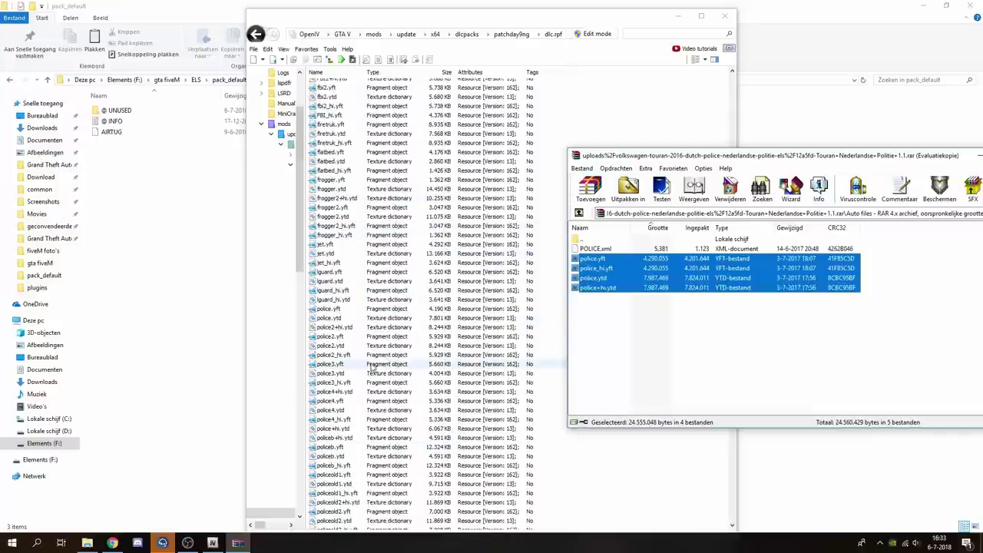
{"action": "scroll", "coordinate": [333, 430], "scroll_direction": "down", "scroll_amount": 2}
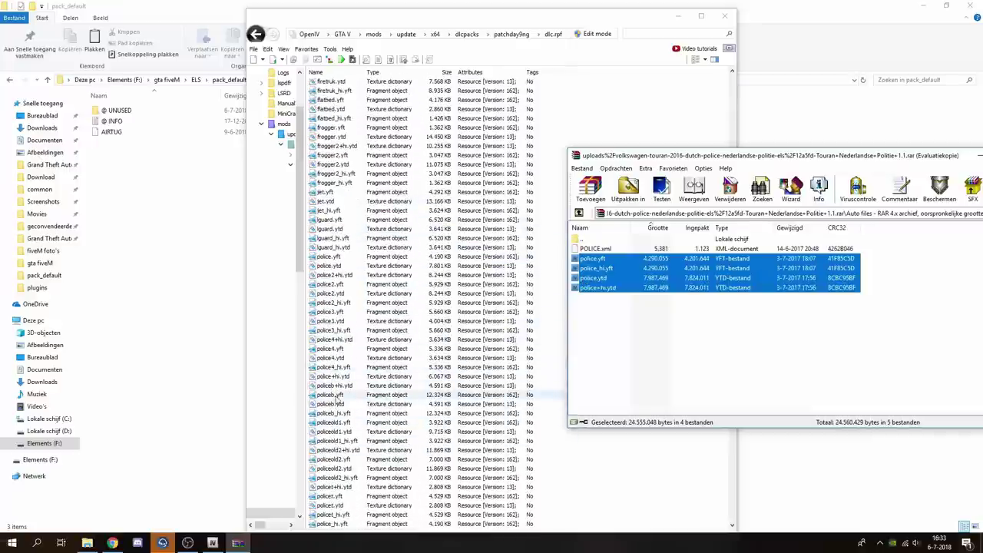
{"action": "scroll", "coordinate": [332, 395], "scroll_direction": "down", "scroll_amount": 1}
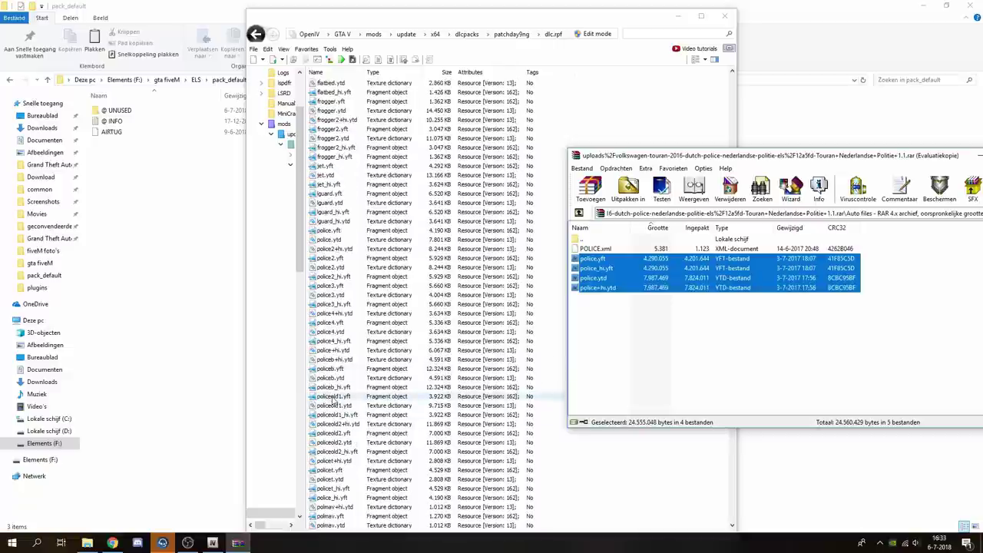
{"action": "scroll", "coordinate": [342, 407], "scroll_direction": "down", "scroll_amount": 1}
{"action": "scroll", "coordinate": [342, 413], "scroll_direction": "down", "scroll_amount": 1}
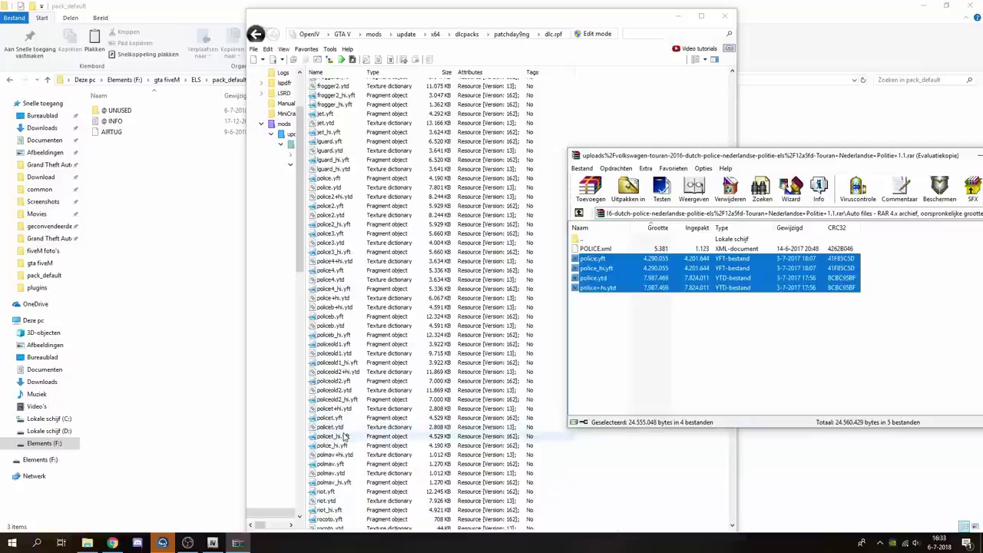
{"action": "scroll", "coordinate": [330, 476], "scroll_direction": "down", "scroll_amount": 2}
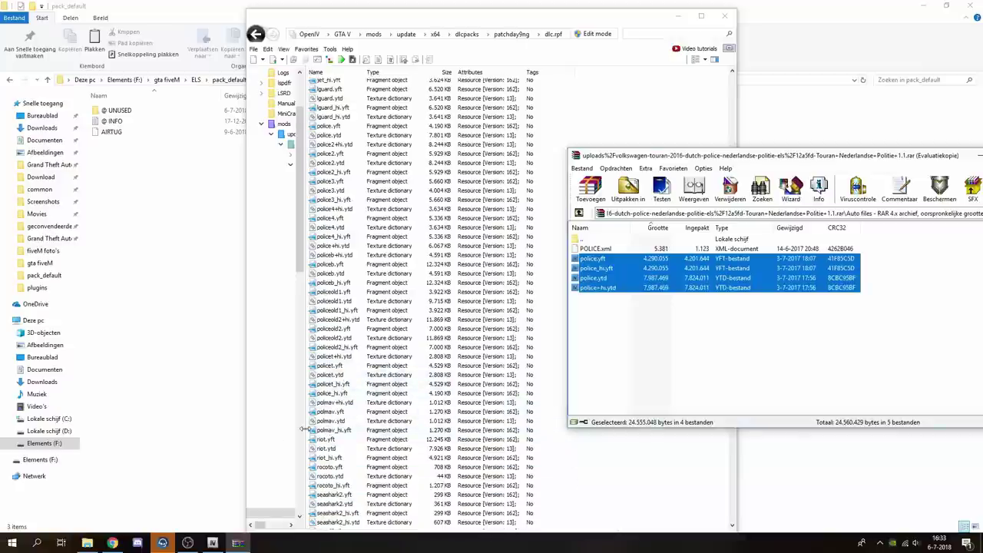
{"action": "scroll", "coordinate": [346, 407], "scroll_direction": "down", "scroll_amount": 3}
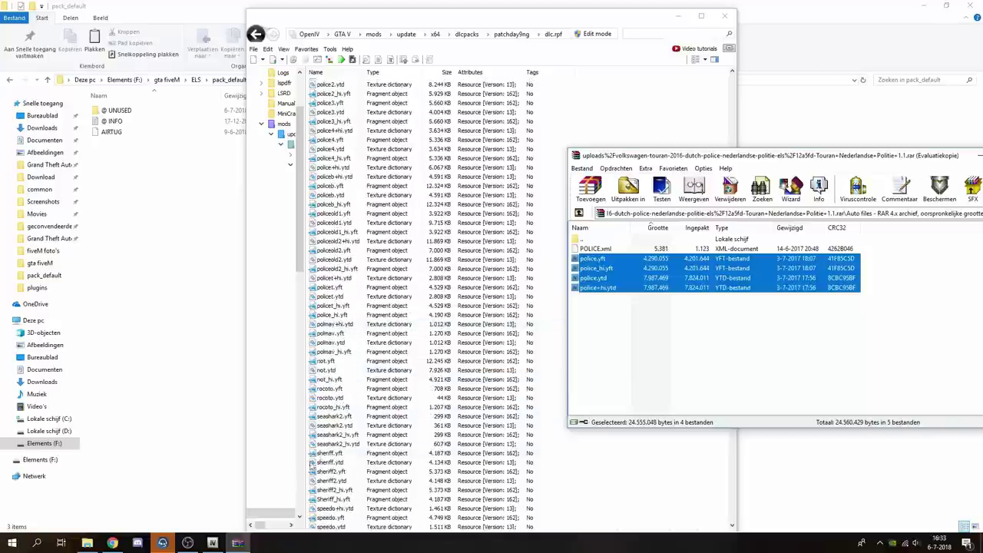
{"action": "scroll", "coordinate": [357, 459], "scroll_direction": "down", "scroll_amount": 5}
{"action": "scroll", "coordinate": [357, 460], "scroll_direction": "down", "scroll_amount": 6}
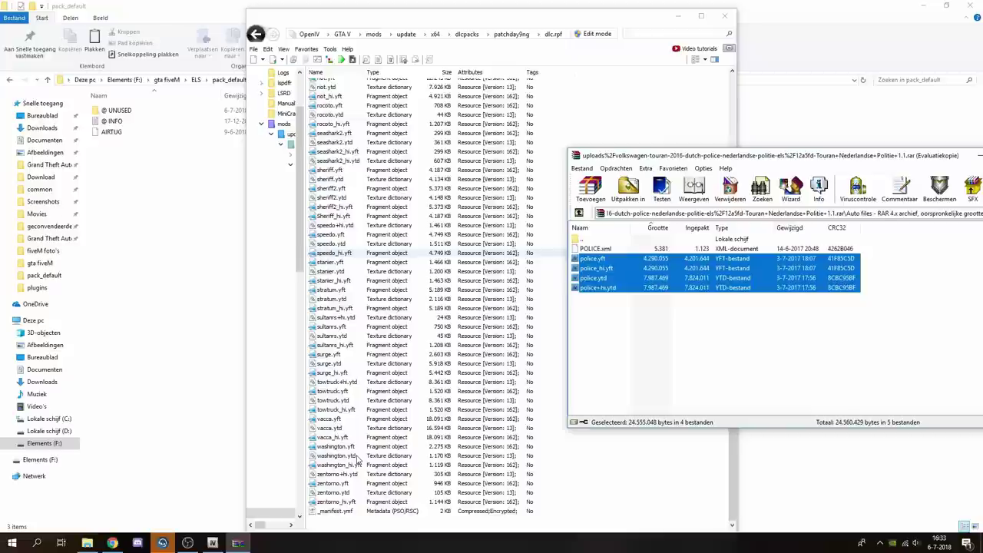
{"action": "scroll", "coordinate": [357, 459], "scroll_direction": "up", "scroll_amount": 14}
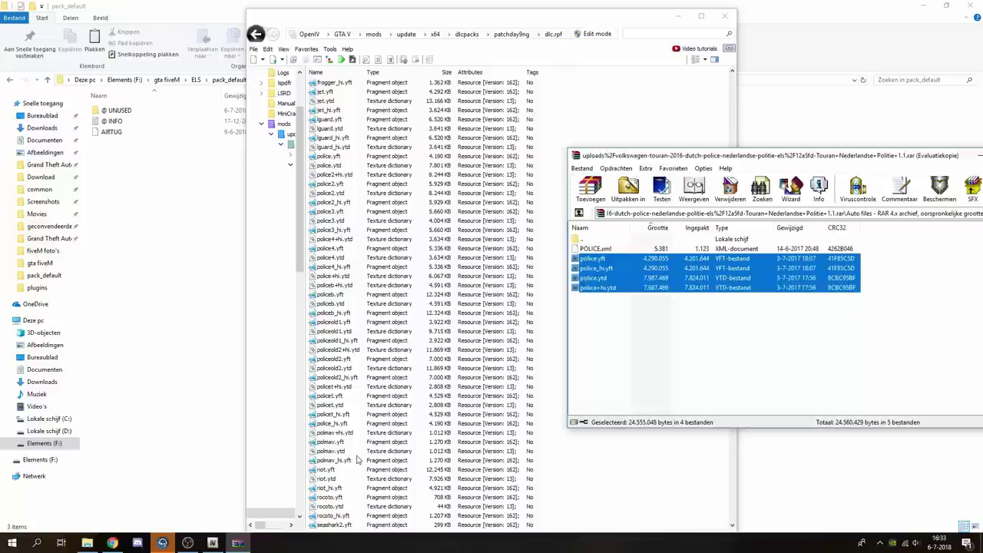
Delete police+hi.ytd from the Auto files folder in the Touran archive
{"action": "left_click", "coordinate": [647, 384]}
{"action": "left_click", "coordinate": [591, 288]}
{"action": "key", "text": "Delete"}
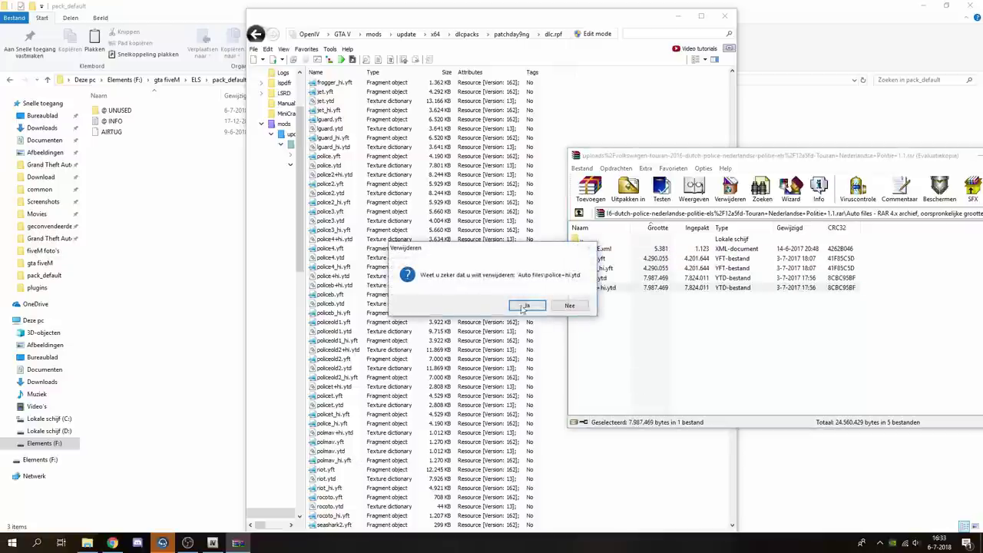
{"action": "left_click", "coordinate": [529, 307]}
Locate and select police.yft, police.ytd and police+hi.ytd among the vehicle files in OpenIV
{"action": "scroll", "coordinate": [361, 290], "scroll_direction": "up", "scroll_amount": 3}
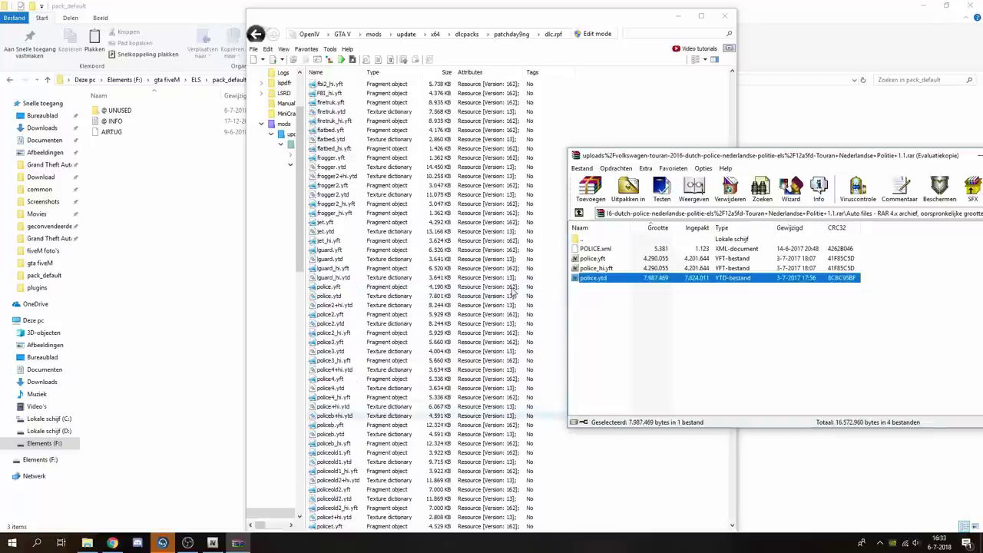
{"action": "scroll", "coordinate": [339, 205], "scroll_direction": "up", "scroll_amount": 4}
{"action": "scroll", "coordinate": [339, 205], "scroll_direction": "down", "scroll_amount": 1}
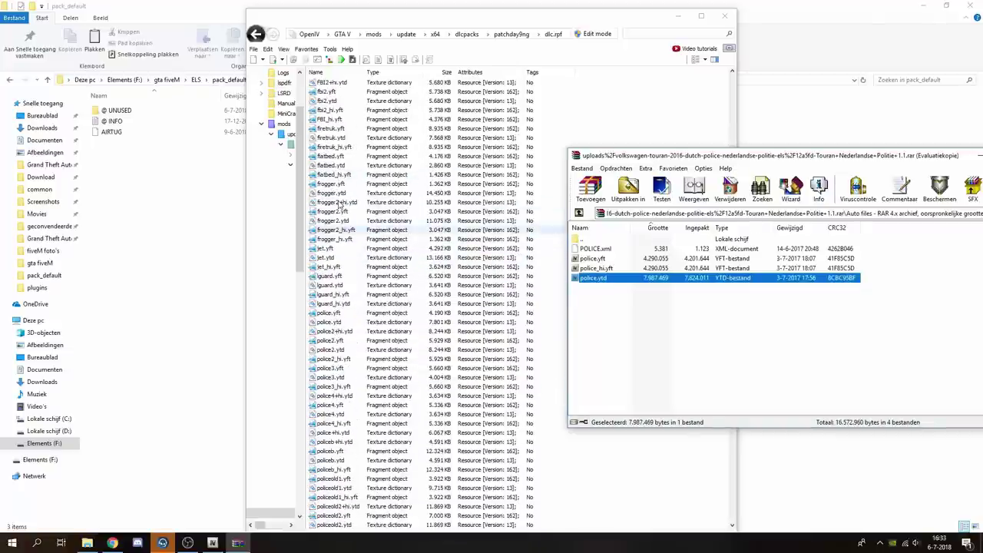
{"action": "left_click", "coordinate": [335, 320]}
{"action": "left_click", "coordinate": [335, 313], "text": "shift"}
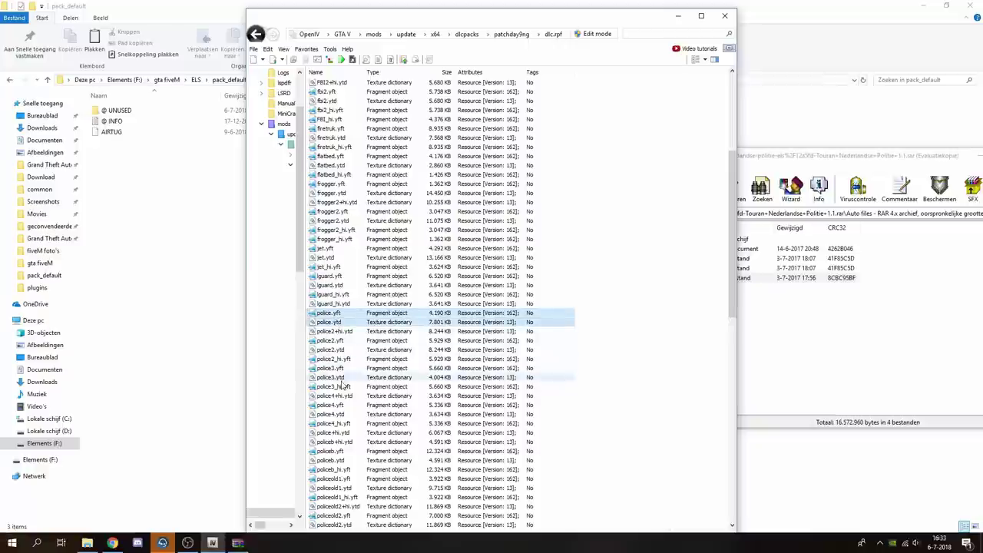
{"action": "left_click", "coordinate": [331, 434], "text": "ctrl"}
Switch to the WinRAR archive and rename police.yft as police2.yft
{"action": "left_click", "coordinate": [891, 368]}
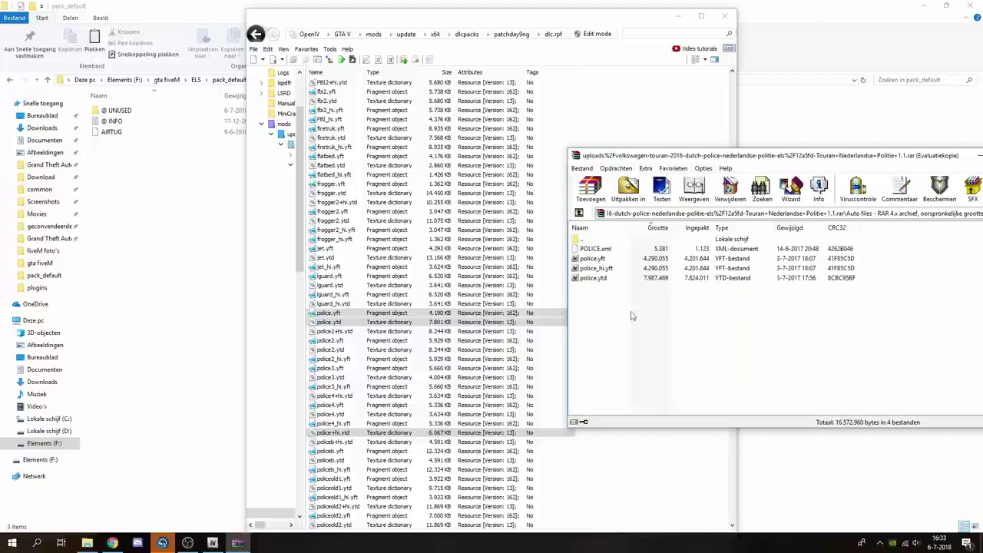
{"action": "left_click_drag", "start_coordinate": [626, 315], "coordinate": [600, 260]}
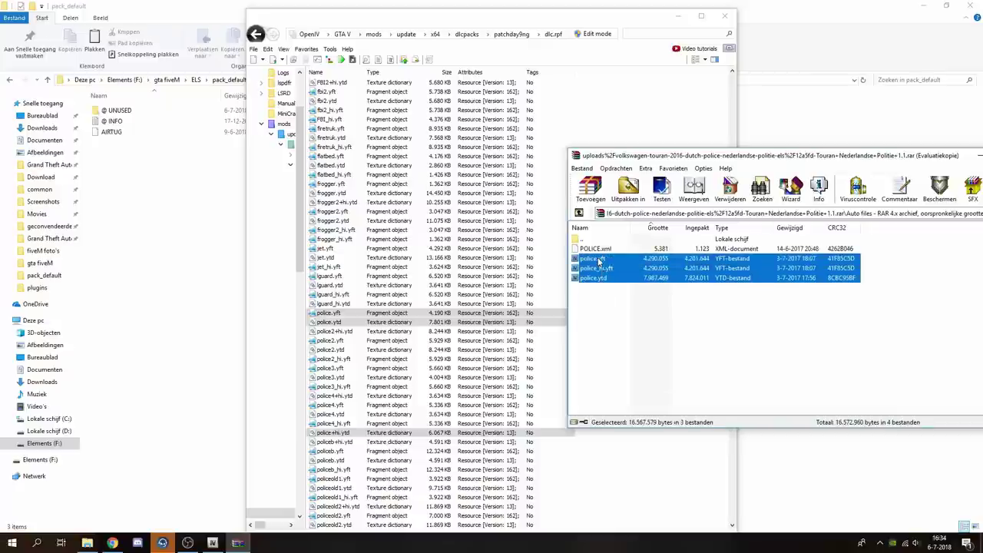
{"action": "left_click", "coordinate": [600, 259]}
{"action": "right_click", "coordinate": [600, 260]}
{"action": "left_click", "coordinate": [645, 366]}
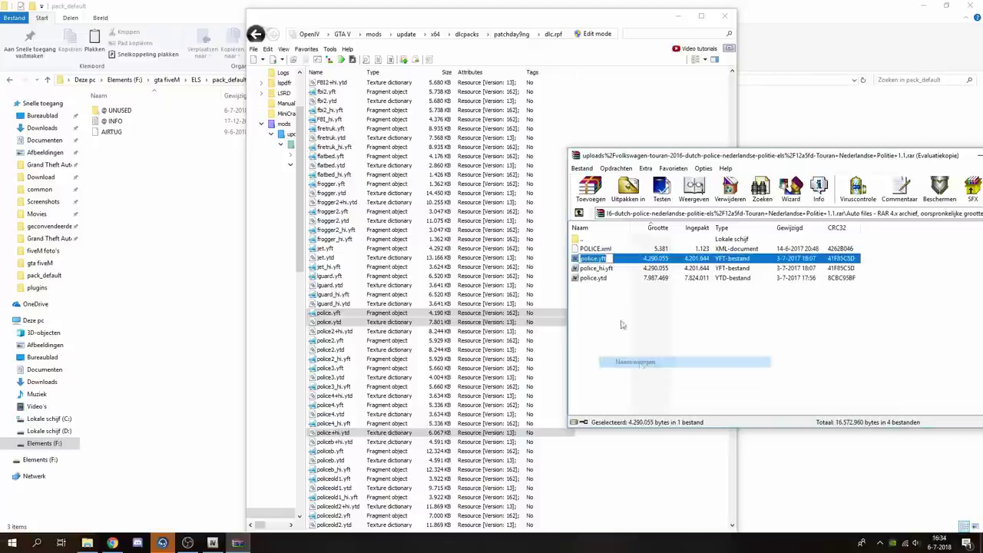
{"action": "key", "text": "Right"}
{"action": "key", "text": "Return"}
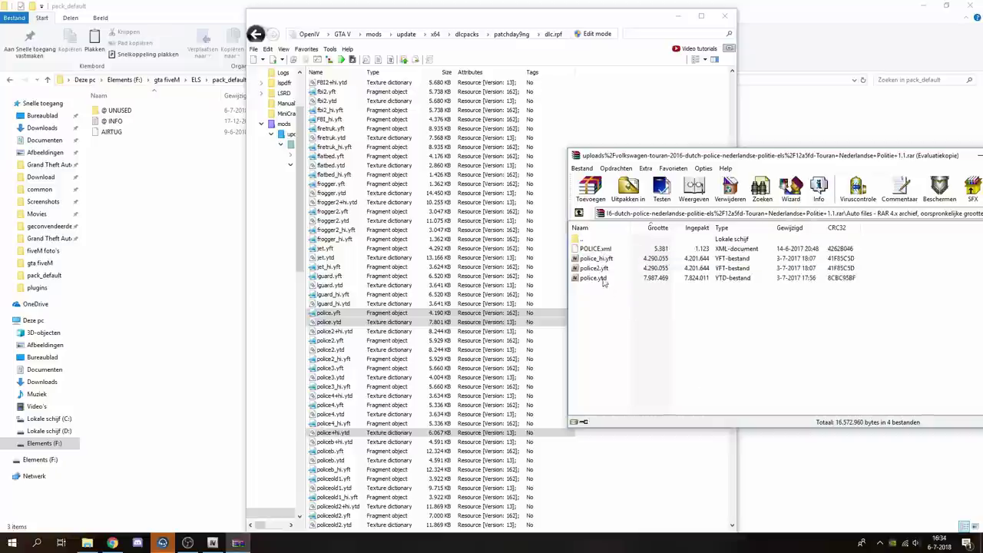
Rename police_hi.yft in the archive as police2_hi.yft
{"action": "right_click", "coordinate": [604, 259]}
{"action": "left_click", "coordinate": [626, 364]}
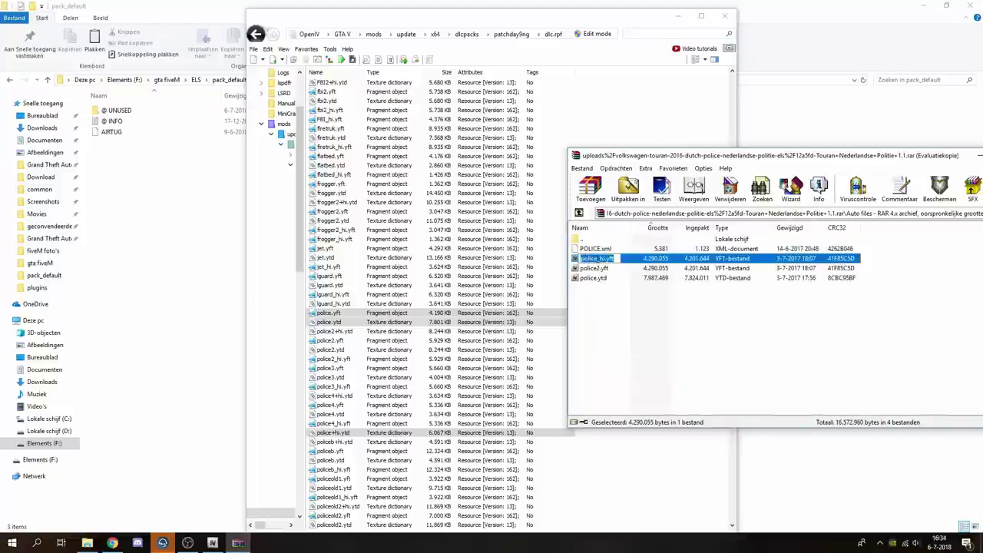
{"action": "left_click", "coordinate": [603, 259]}
{"action": "type", "text": "2"}
{"action": "key", "text": "Return"}
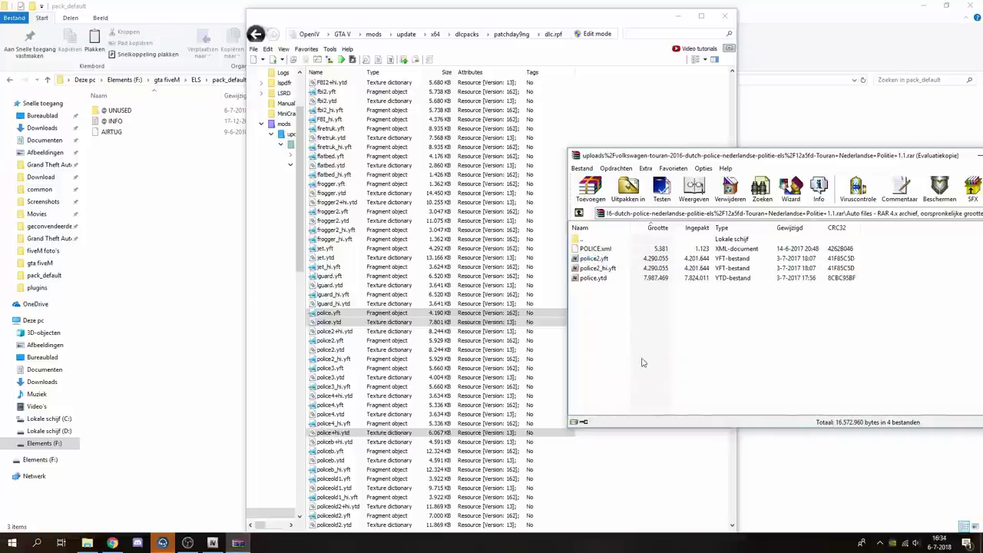
Add a new folder with the default name inside the archive's Auto files folder
{"action": "left_click", "coordinate": [604, 280]}
{"action": "right_click", "coordinate": [604, 285]}
{"action": "left_click", "coordinate": [628, 375]}
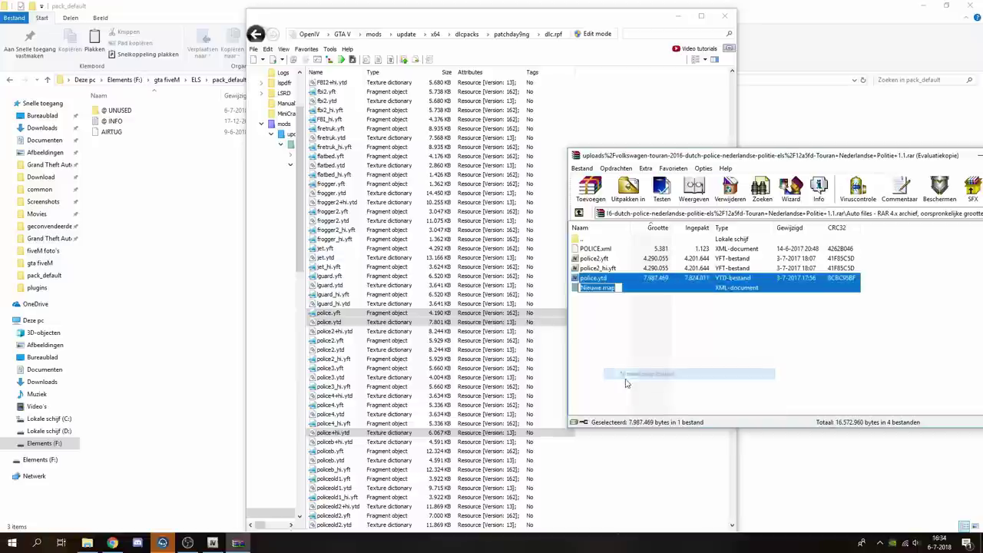
{"action": "left_click", "coordinate": [635, 353]}
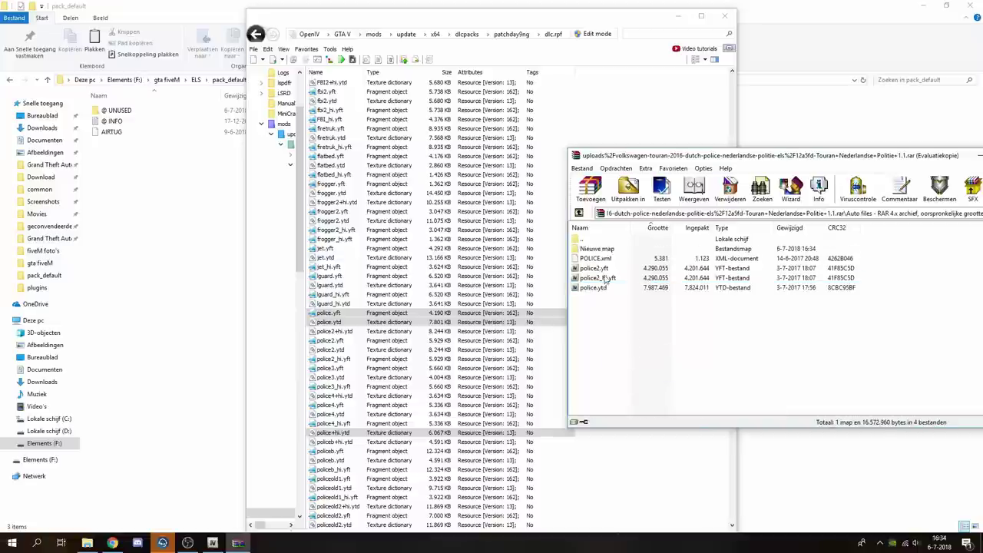
Rename police.ytd in the archive as police2.ytd
{"action": "right_click", "coordinate": [604, 291]}
{"action": "left_click", "coordinate": [637, 454]}
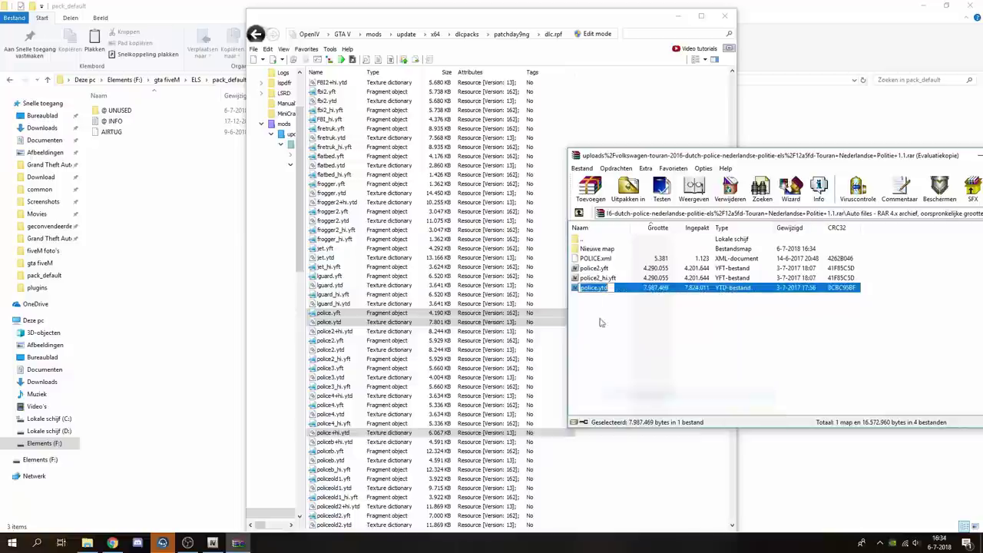
{"action": "left_click", "coordinate": [597, 288]}
{"action": "type", "text": "2"}
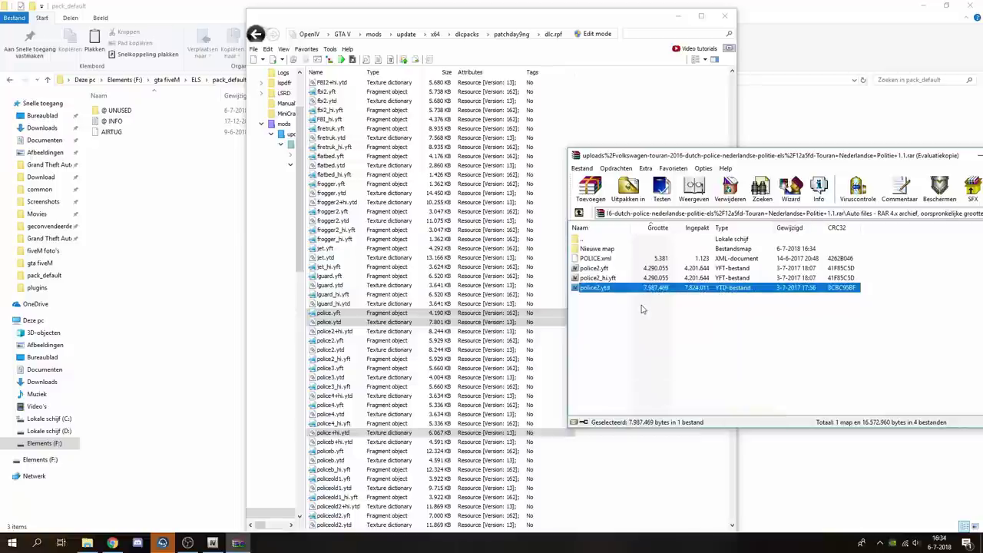
Rename the archive's .ytd texture file as FBI.ytd
{"action": "right_click", "coordinate": [613, 297]}
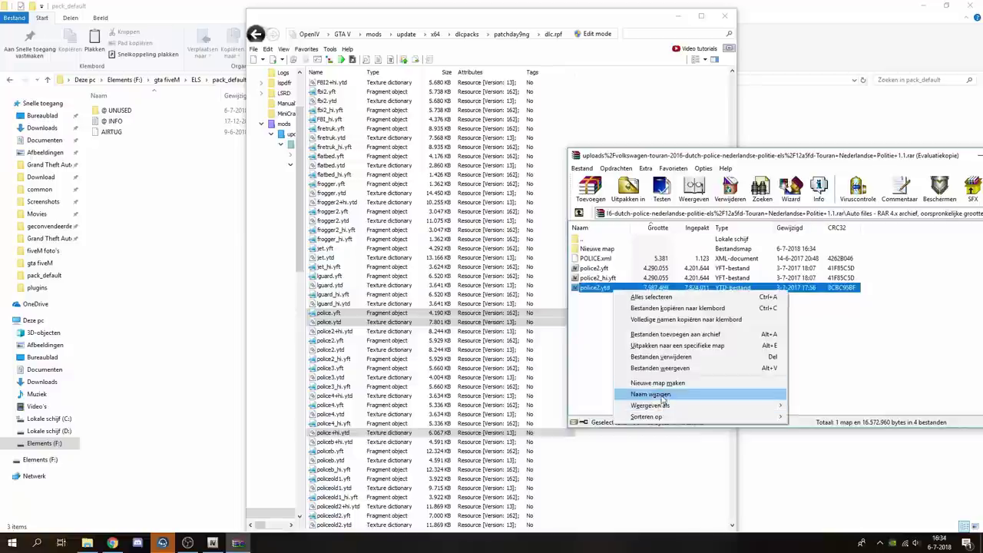
{"action": "left_click", "coordinate": [637, 393]}
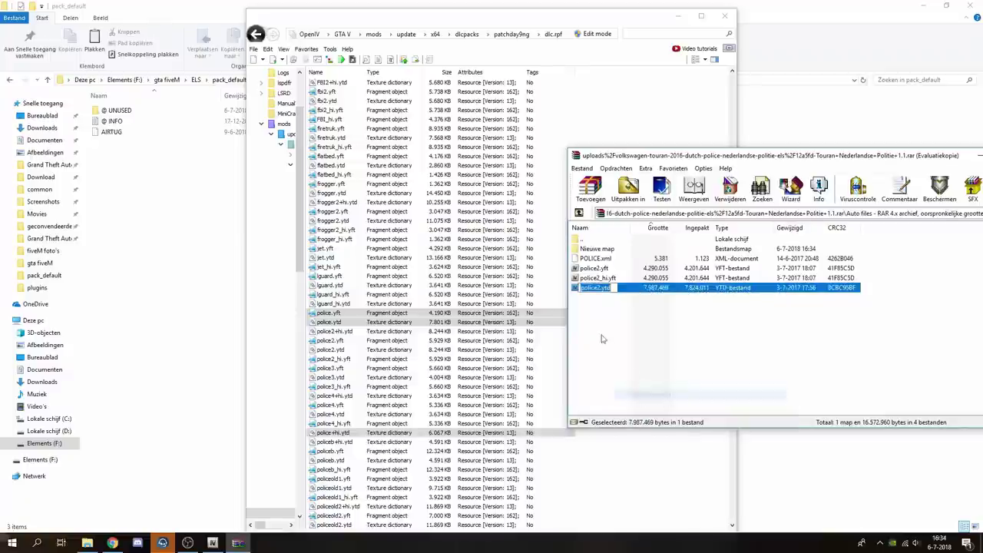
{"action": "left_click", "coordinate": [651, 315]}
Rename police2_hi.yft in the archive as fbi_hi.yft
{"action": "right_click", "coordinate": [598, 281]}
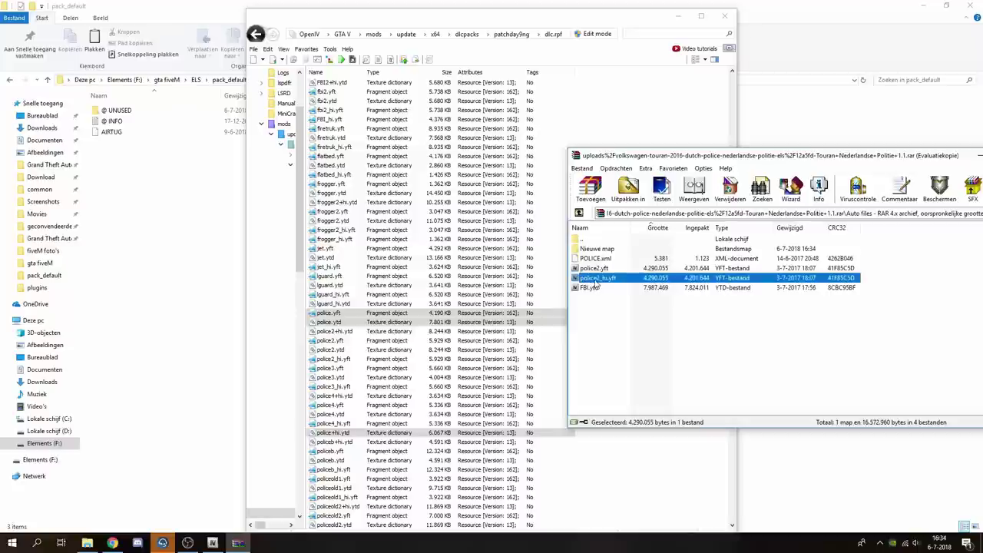
{"action": "scroll", "coordinate": [334, 183], "scroll_direction": "up", "scroll_amount": 4}
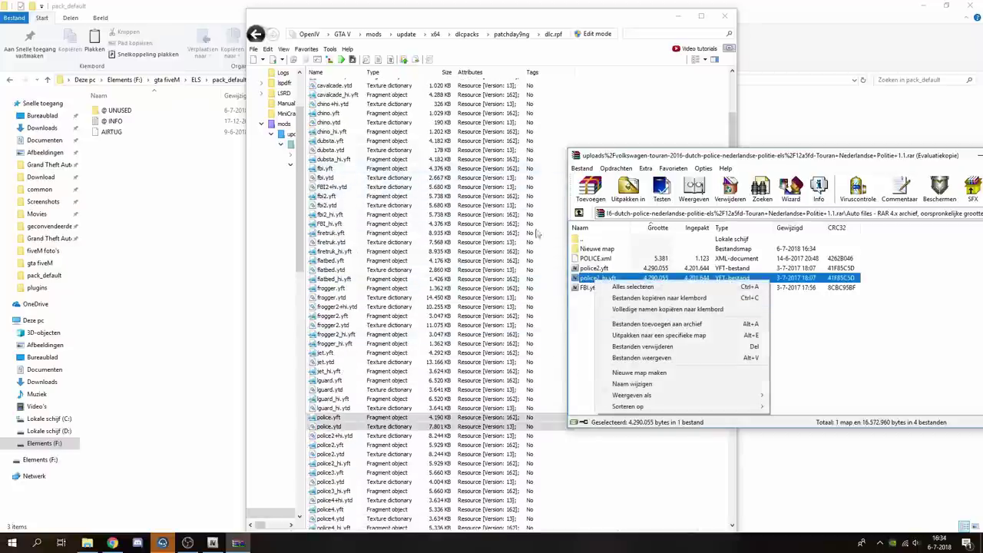
{"action": "right_click", "coordinate": [590, 283]}
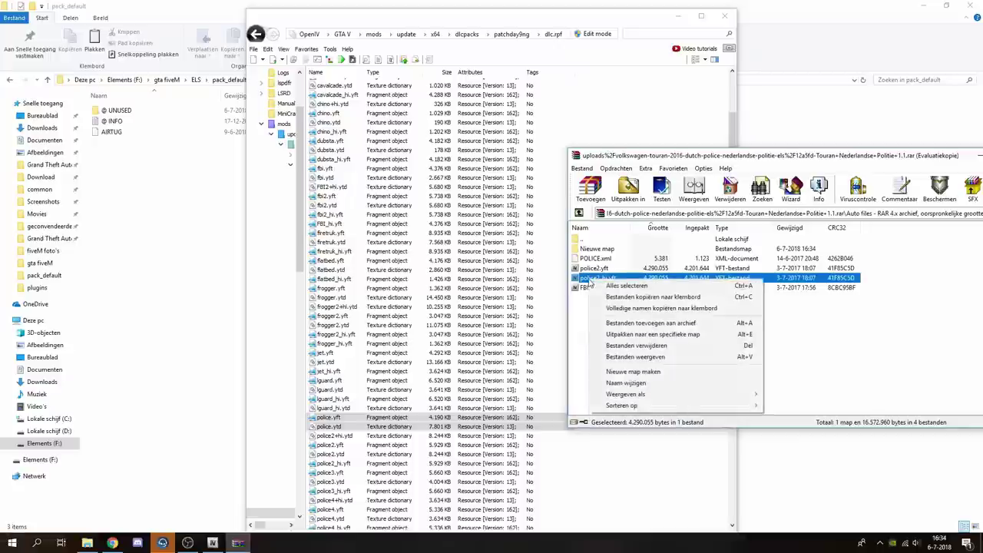
{"action": "left_click", "coordinate": [626, 383]}
{"action": "type", "text": "fbi_hi.yft"}
{"action": "key", "text": "Return"}
Rename police2.yft in the archive as fbi.yft
{"action": "left_click", "coordinate": [600, 279]}
{"action": "right_click", "coordinate": [601, 279]}
{"action": "left_click", "coordinate": [615, 377]}
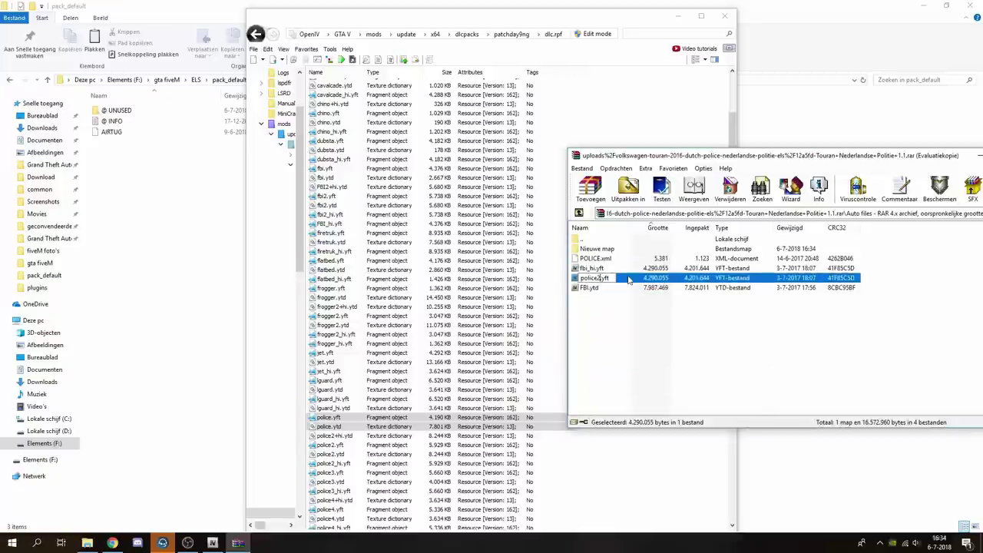
{"action": "key", "text": "BackSpace"}
{"action": "key", "text": "BackSpace"}
{"action": "key", "text": "BackSpace"}
{"action": "key", "text": "BackSpace"}
{"action": "key", "text": "BackSpace"}
{"action": "key", "text": "BackSpace"}
{"action": "type", "text": "fbi"}
{"action": "key", "text": "Return"}
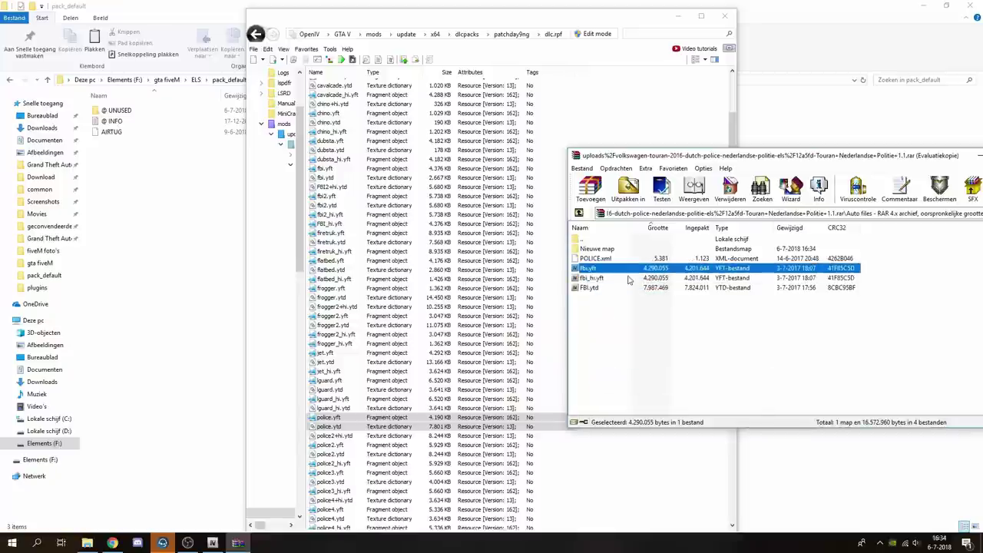
Rename POLICE.xml in the archive as fbi.xml
{"action": "left_click_drag", "start_coordinate": [616, 316], "coordinate": [645, 309]}
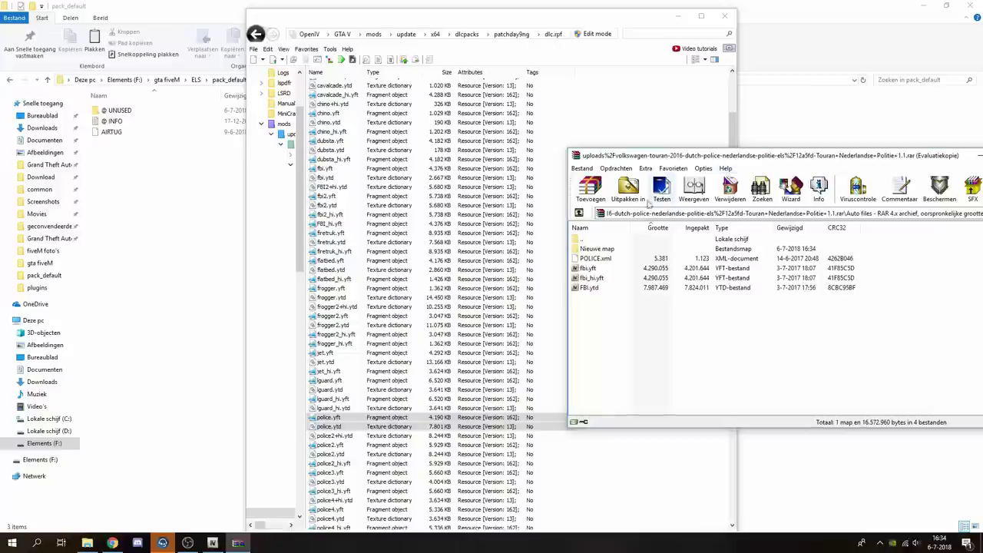
{"action": "left_click", "coordinate": [592, 259]}
{"action": "right_click", "coordinate": [593, 260]}
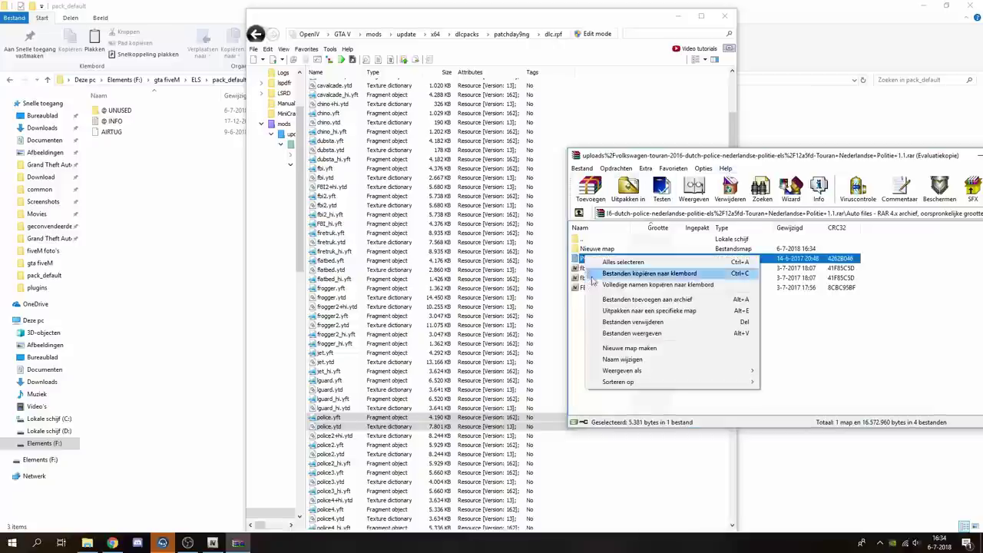
{"action": "left_click", "coordinate": [622, 360]}
{"action": "left_click", "coordinate": [601, 259]}
{"action": "key", "text": "BackSpace"}
{"action": "key", "text": "BackSpace"}
{"action": "key", "text": "BackSpace"}
{"action": "key", "text": "BackSpace"}
{"action": "key", "text": "BackSpace"}
{"action": "key", "text": "BackSpace"}
{"action": "type", "text": "fbi"}
{"action": "key", "text": "Return"}
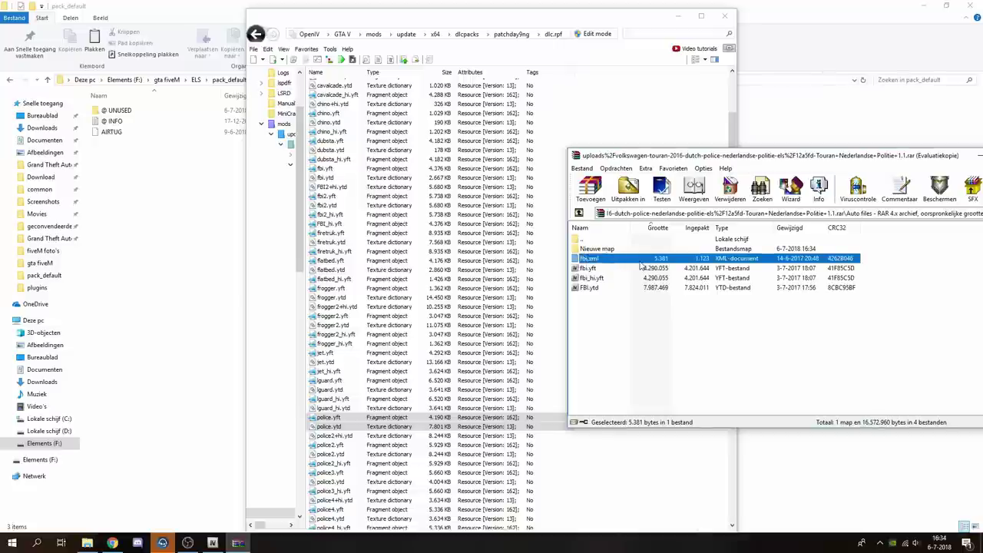
Enable edit mode in OpenIV and select fbi.yft, fbi_hi.yft and FBI.ytd in the WinRAR archive
{"action": "scroll", "coordinate": [417, 400], "scroll_direction": "up", "scroll_amount": 4}
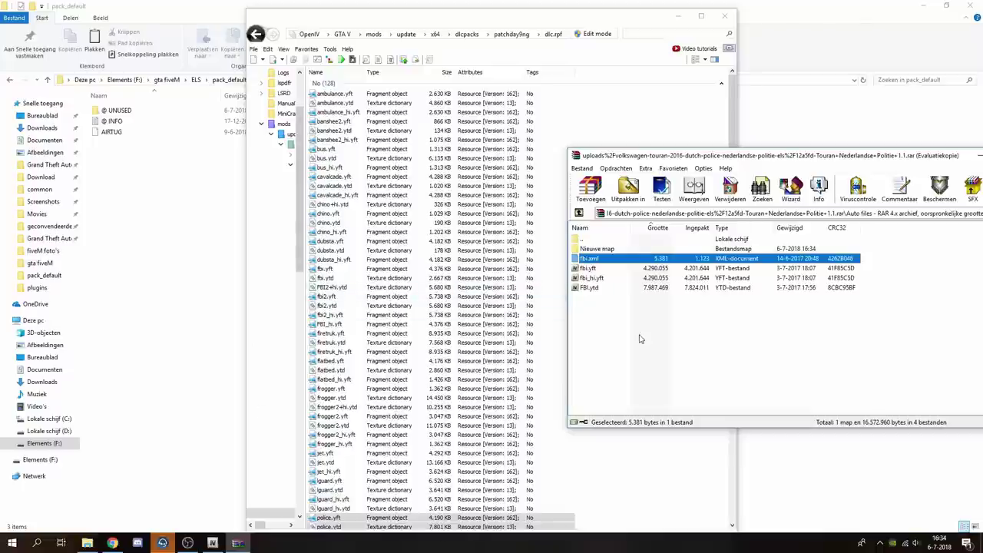
{"action": "left_click", "coordinate": [594, 34]}
{"action": "left_click", "coordinate": [524, 305]}
{"action": "left_click", "coordinate": [714, 358]}
{"action": "left_click_drag", "start_coordinate": [640, 354], "coordinate": [590, 268]}
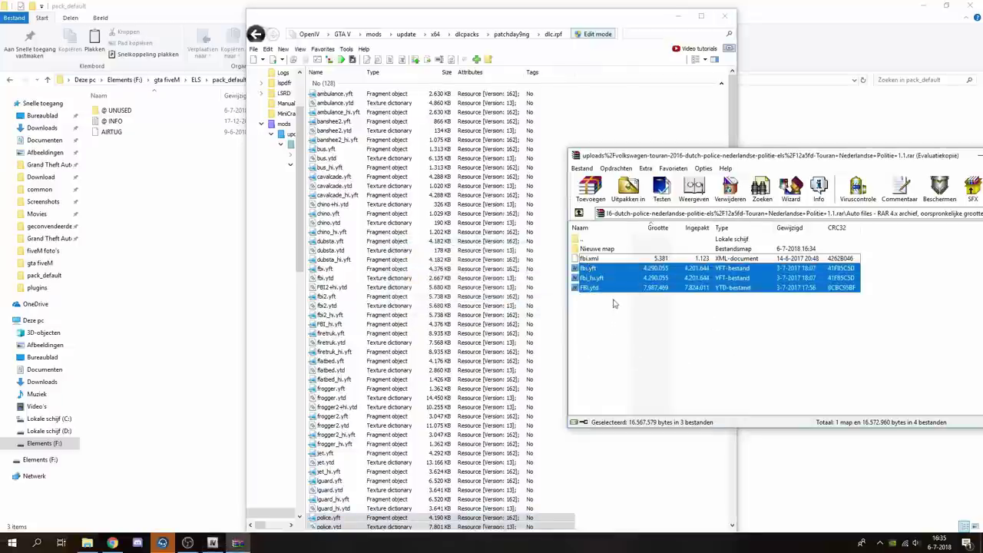
{"action": "left_click_drag", "start_coordinate": [612, 288], "coordinate": [581, 290]}
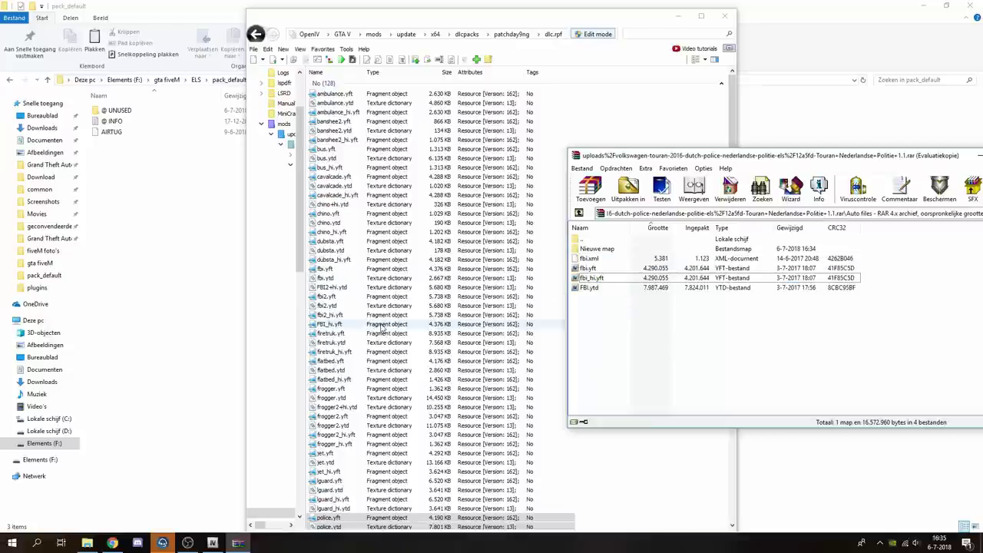
Preview the police.yft vehicle model in OpenIV's model viewer and close the viewer
{"action": "scroll", "coordinate": [353, 322], "scroll_direction": "down", "scroll_amount": 5}
{"action": "left_click", "coordinate": [344, 388]}
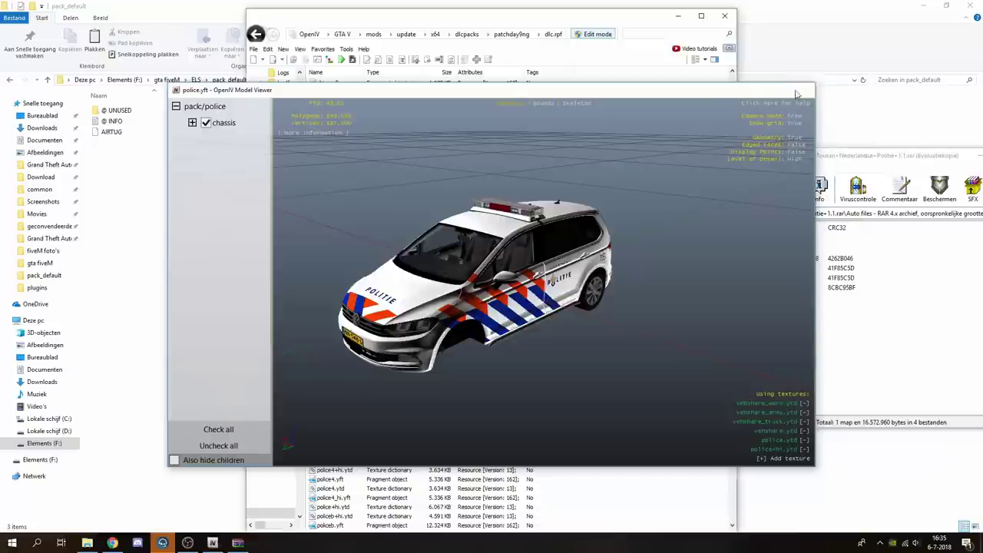
{"action": "left_click", "coordinate": [799, 91]}
Inspect the black, sheriff_lights and template textures in police.ytd and close the texture editor
{"action": "double_click", "coordinate": [342, 396]}
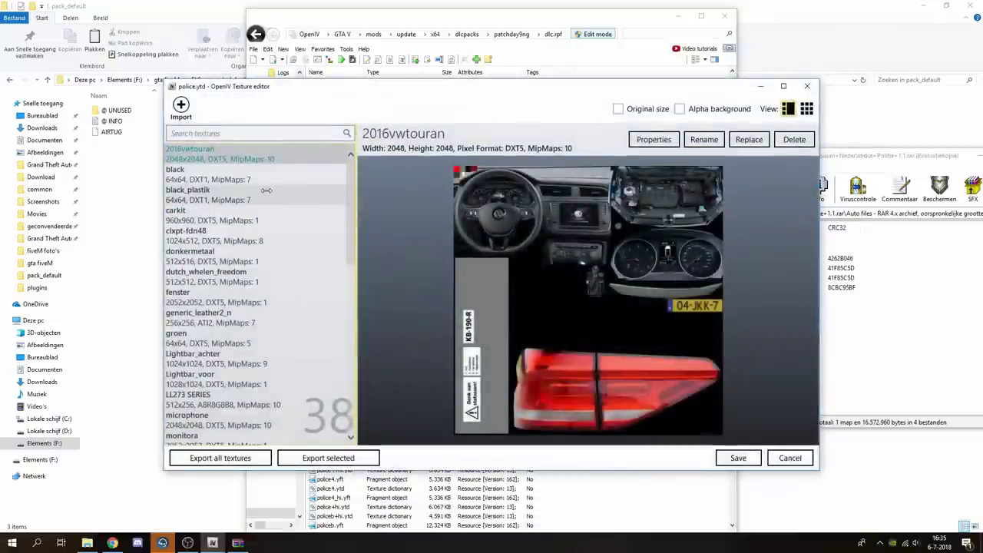
{"action": "left_click", "coordinate": [196, 172]}
{"action": "scroll", "coordinate": [303, 228], "scroll_direction": "down", "scroll_amount": 3}
{"action": "scroll", "coordinate": [303, 227], "scroll_direction": "down", "scroll_amount": 10}
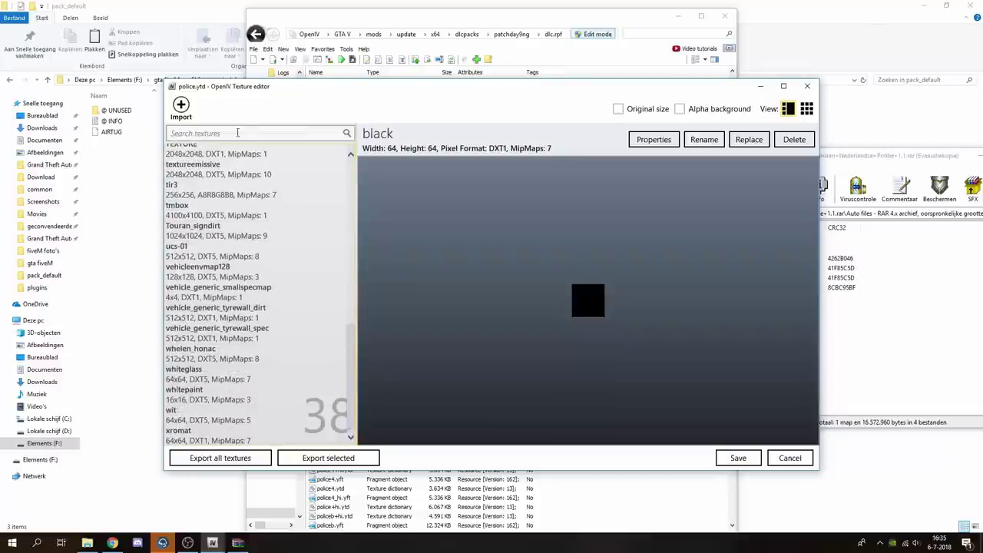
{"action": "scroll", "coordinate": [222, 192], "scroll_direction": "up", "scroll_amount": 3}
{"action": "left_click", "coordinate": [213, 217]}
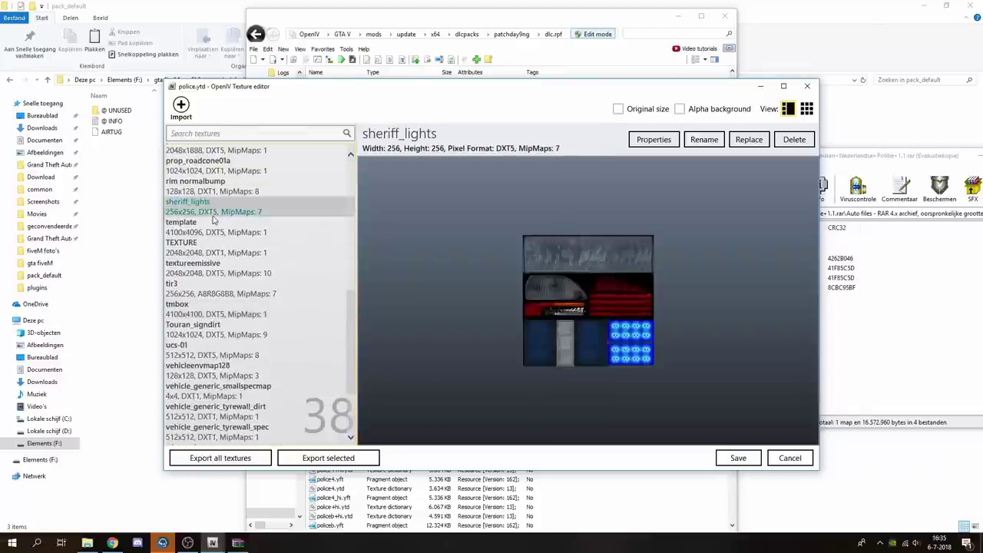
{"action": "left_click", "coordinate": [215, 227]}
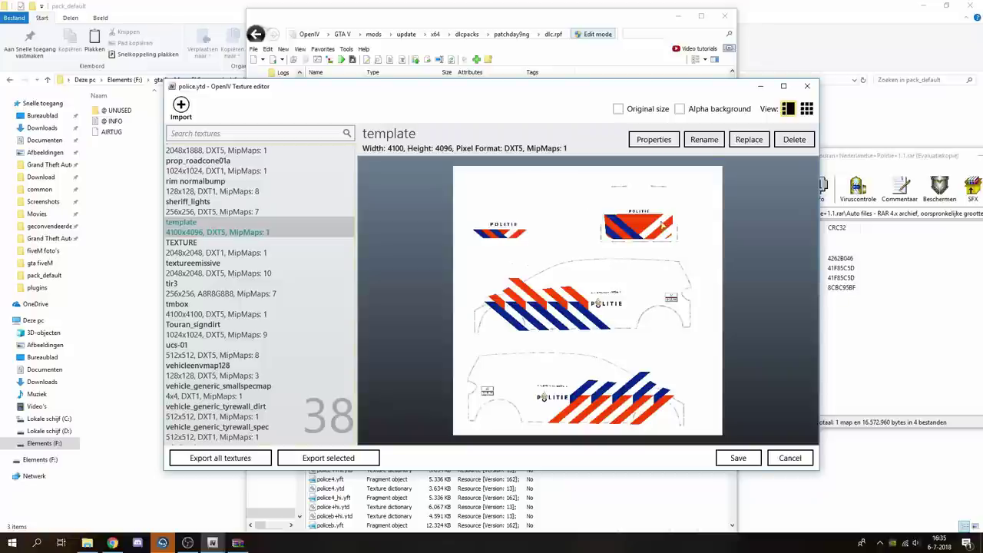
{"action": "left_click", "coordinate": [807, 86]}
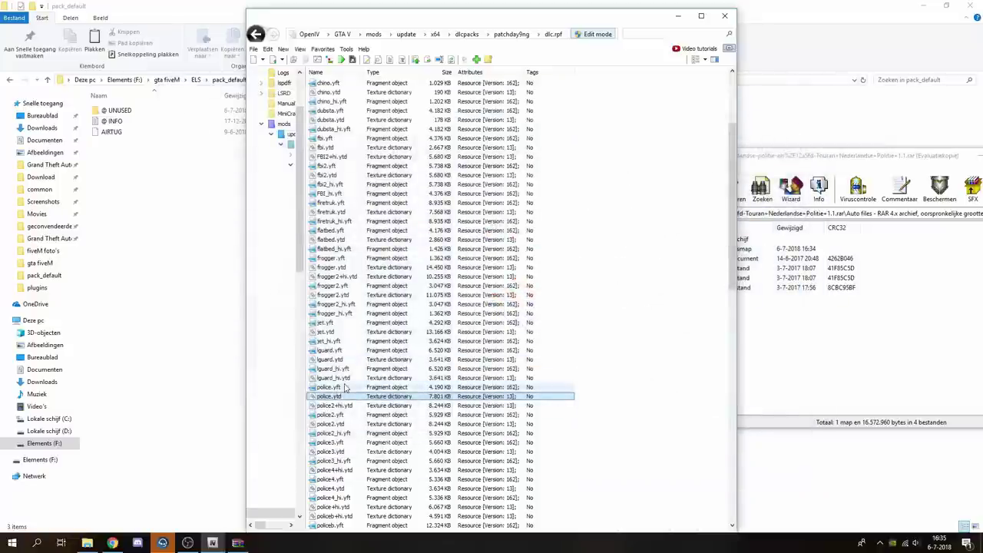
Switch to the WinRAR archive and rename fbi.xml as police.xml
{"action": "left_click", "coordinate": [840, 381]}
{"action": "right_click", "coordinate": [582, 261]}
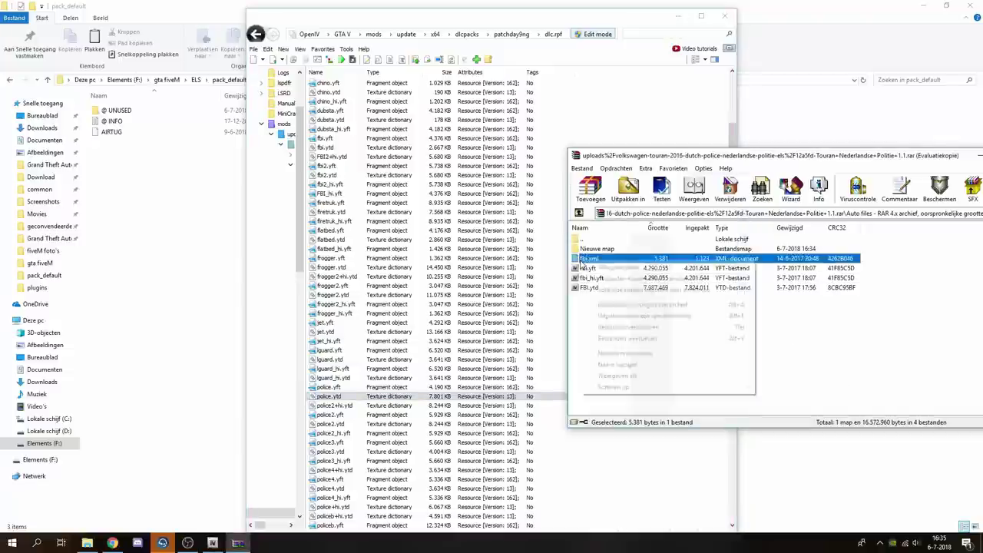
{"action": "left_click", "coordinate": [807, 370]}
{"action": "right_click", "coordinate": [592, 259]}
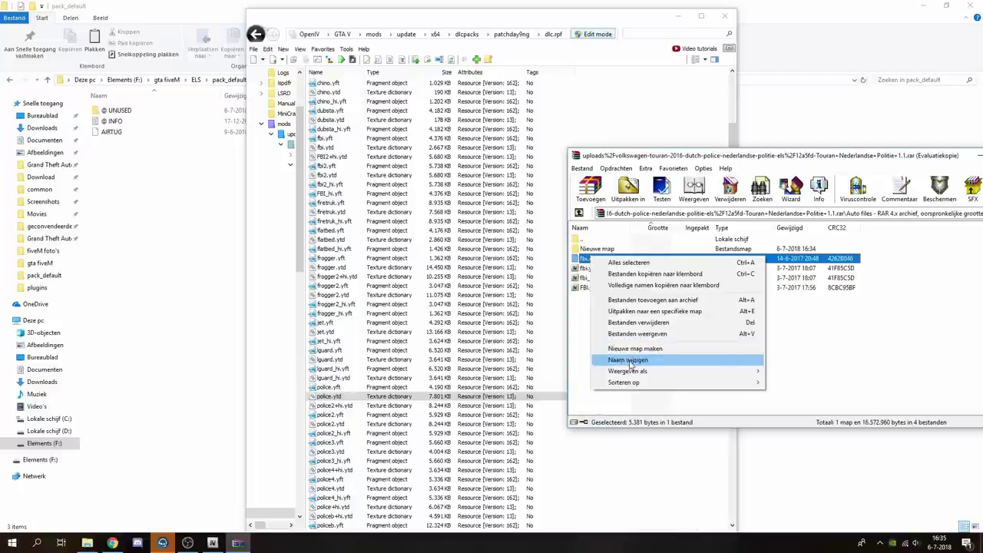
{"action": "left_click", "coordinate": [629, 360]}
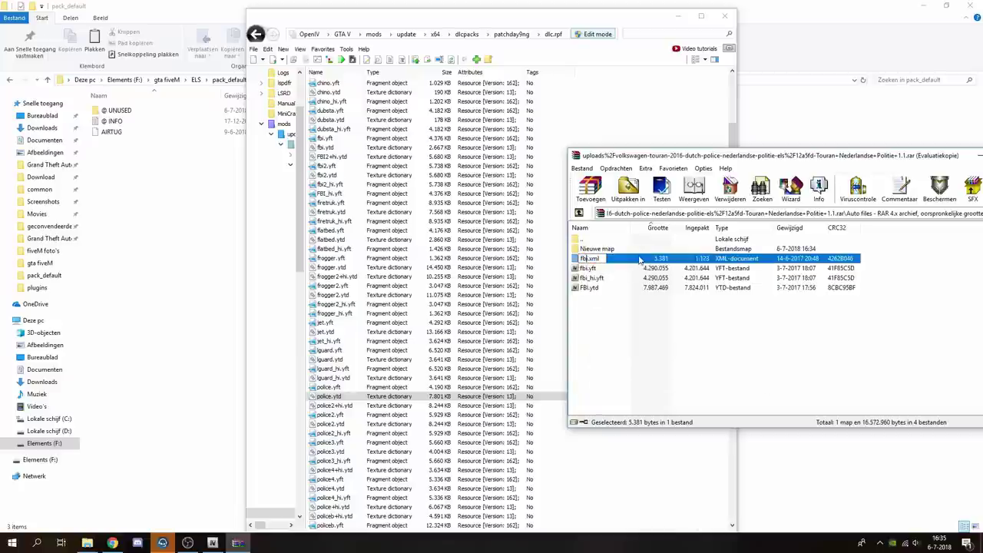
{"action": "type", "text": "police"}
{"action": "key", "text": "Return"}
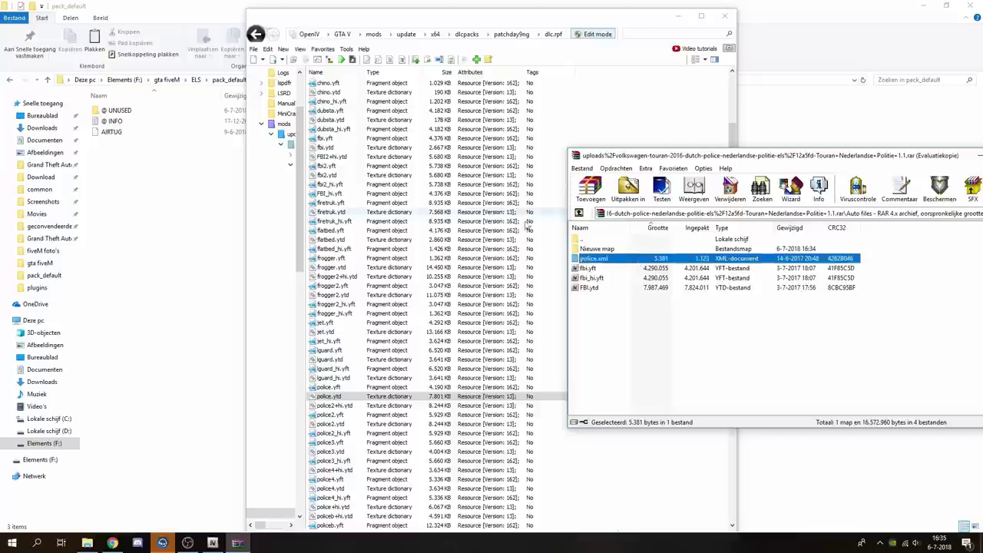
Copy police.xml from the archive into the pack_default folder and return to the ELS folder
{"action": "left_click_drag", "start_coordinate": [396, 208], "coordinate": [146, 181]}
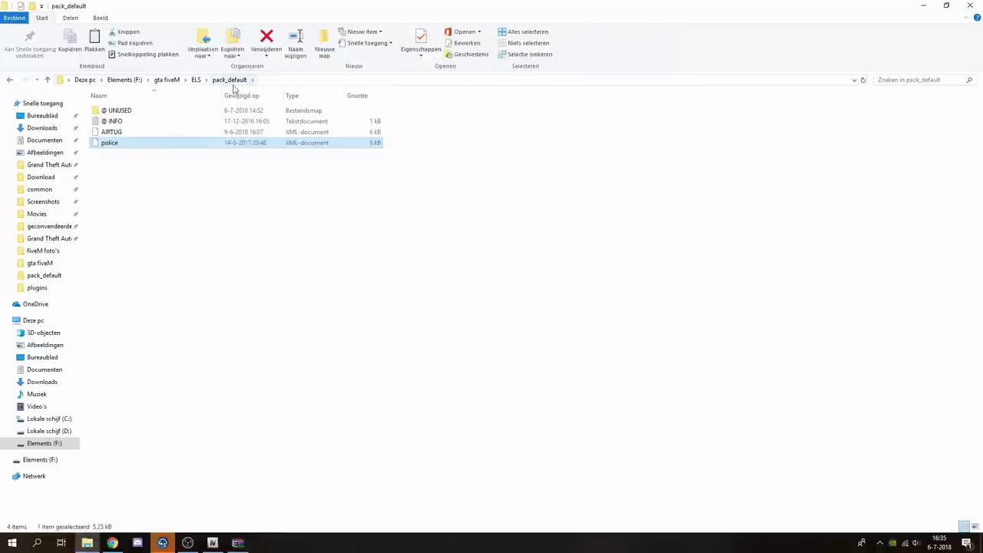
{"action": "left_click", "coordinate": [184, 176]}
{"action": "key", "text": "alt+Up"}
{"action": "key", "text": "alt+Up"}
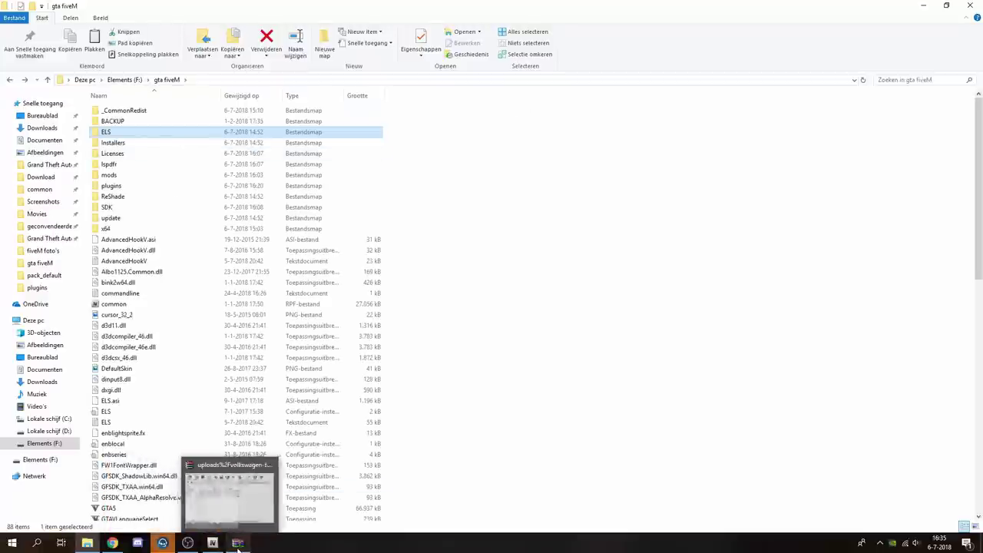
{"action": "double_click", "coordinate": [152, 135]}
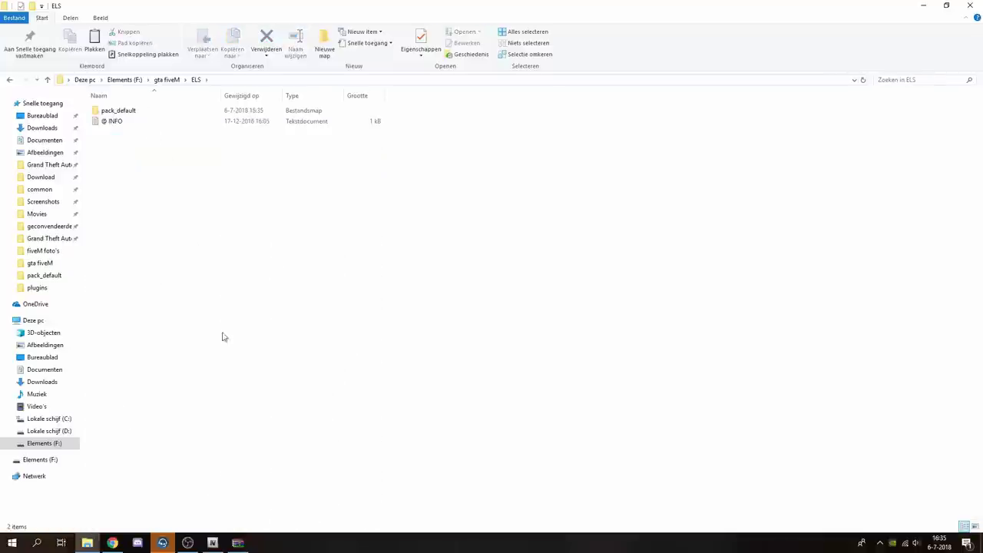
Bring up the WinRAR archive and check the contents of its Additioneel folder
{"action": "left_click", "coordinate": [239, 543]}
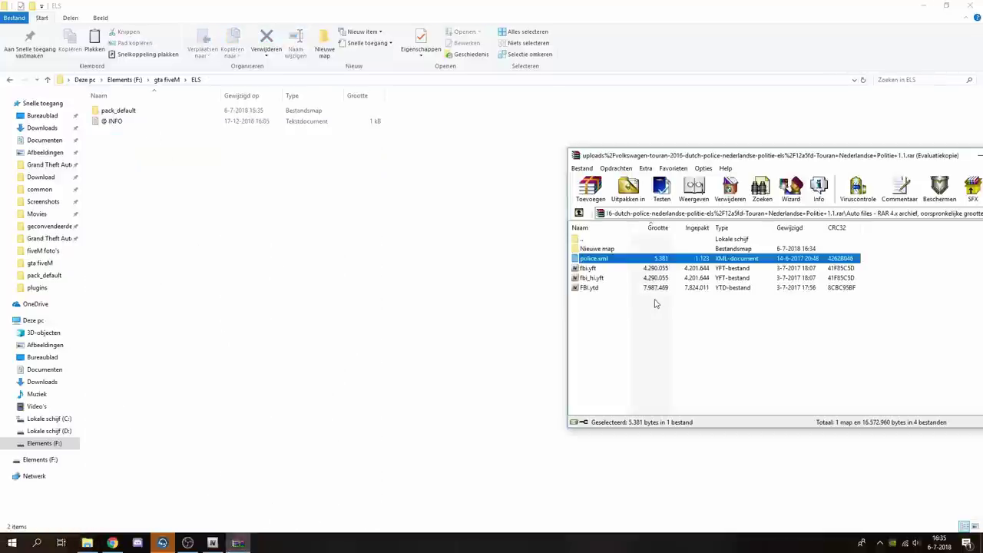
{"action": "left_click", "coordinate": [655, 303]}
{"action": "left_click_drag", "start_coordinate": [696, 153], "coordinate": [519, 149]}
{"action": "key", "text": "BackSpace"}
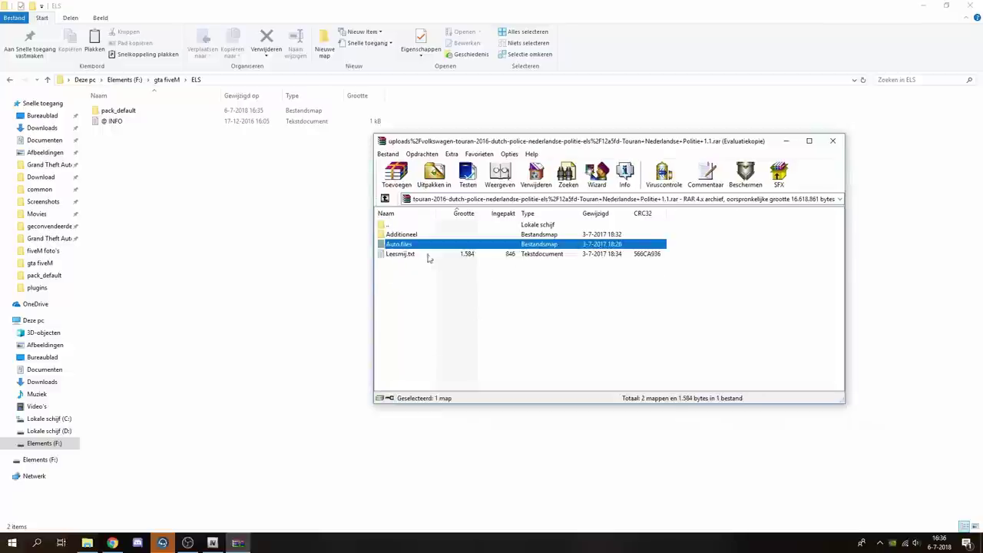
{"action": "double_click", "coordinate": [390, 233]}
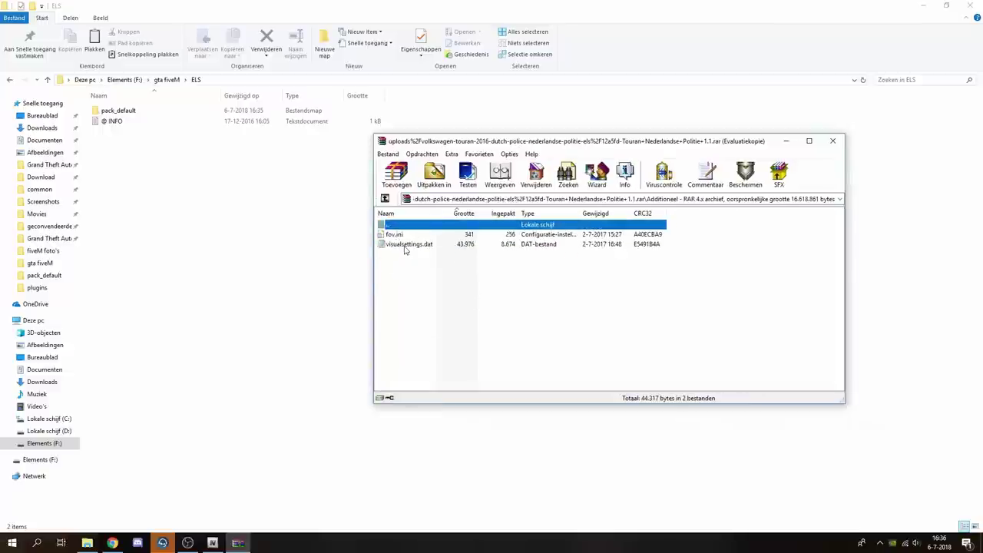
{"action": "key", "text": "BackSpace"}
Open the archive's Leesmij.txt to read the installation instructions, and close it
{"action": "left_click", "coordinate": [390, 255]}
{"action": "double_click", "coordinate": [390, 257]}
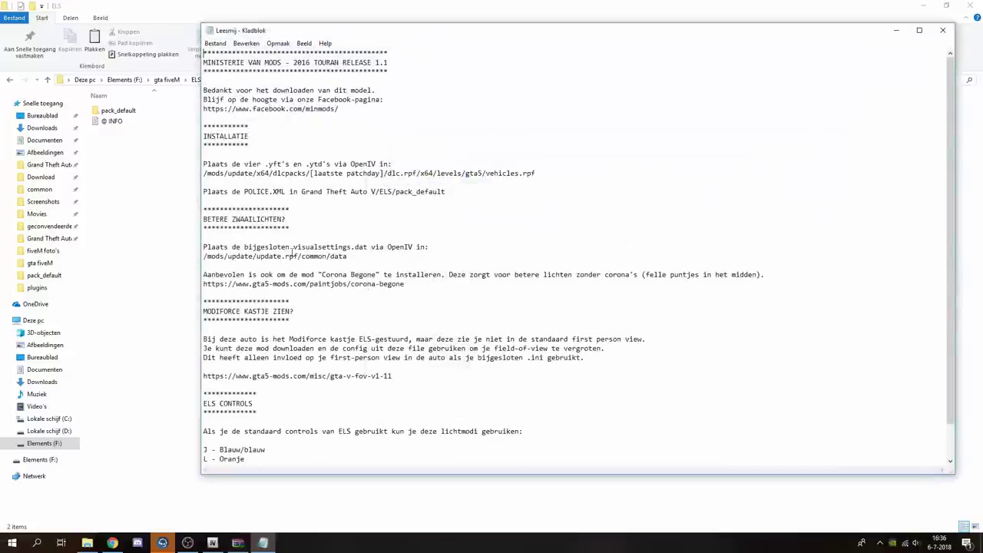
{"action": "left_click", "coordinate": [943, 30]}
Close the WinRAR archive window and switch to OpenIV
{"action": "key", "text": "BackSpace"}
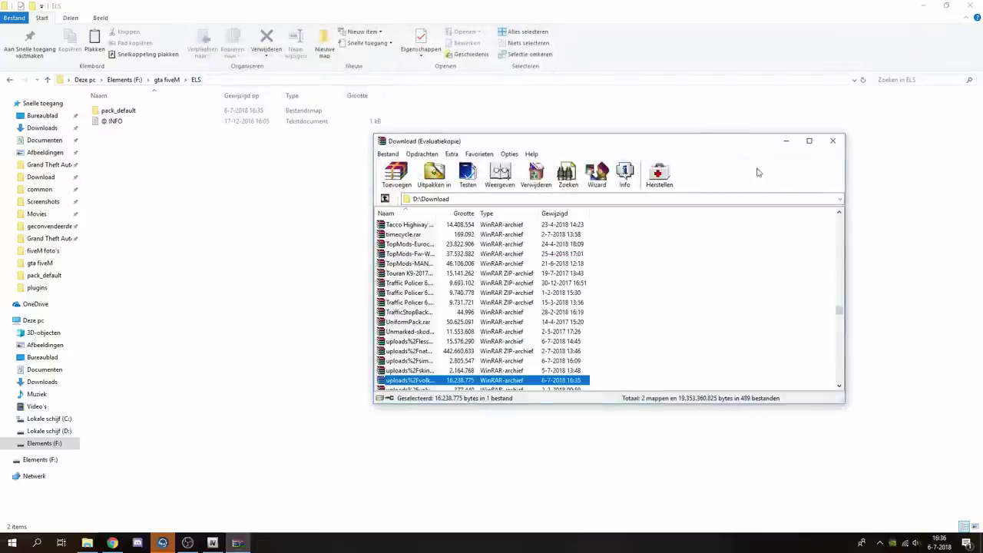
{"action": "left_click", "coordinate": [842, 145]}
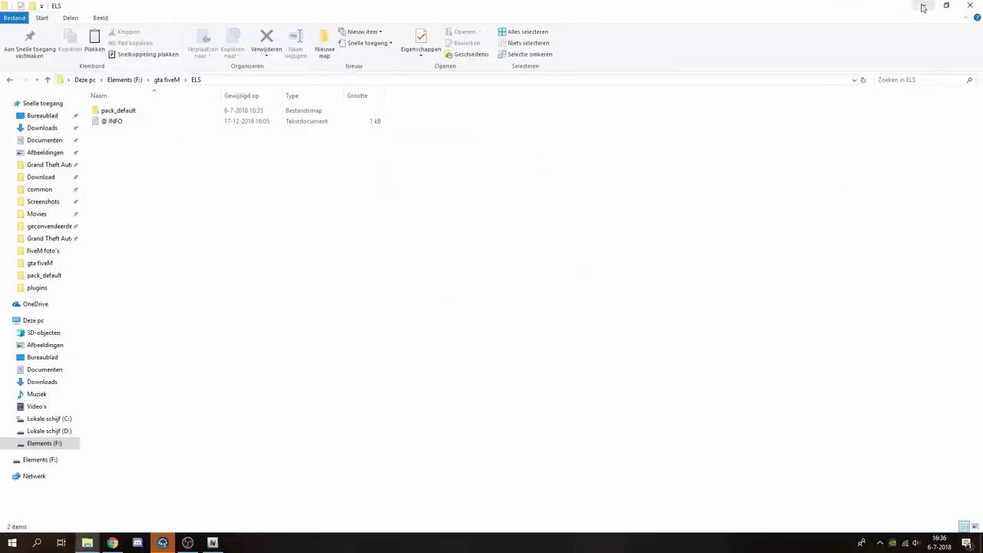
{"action": "left_click", "coordinate": [213, 543]}
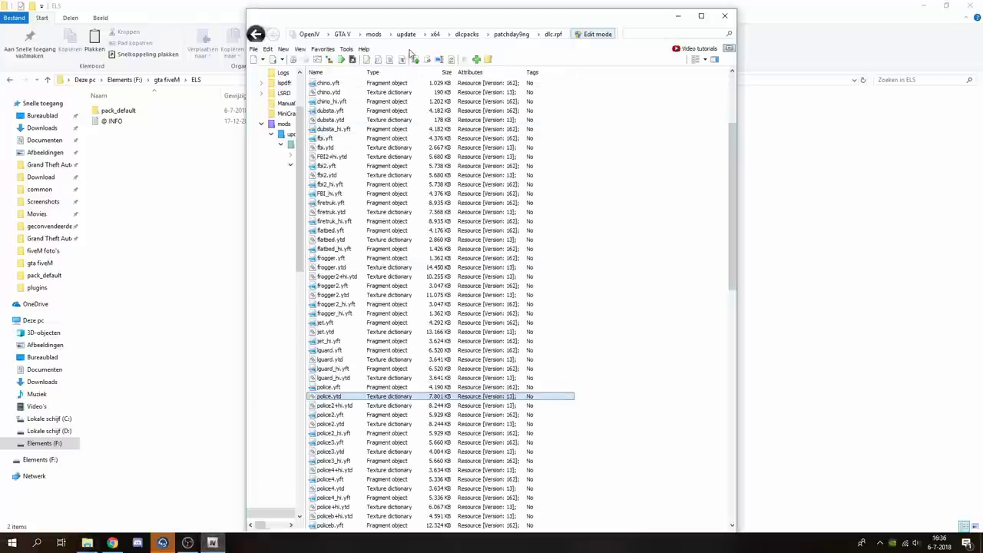
Navigate in the mods folder to update, update.rpf, common, data, and open its levels folder
{"action": "left_click", "coordinate": [408, 35]}
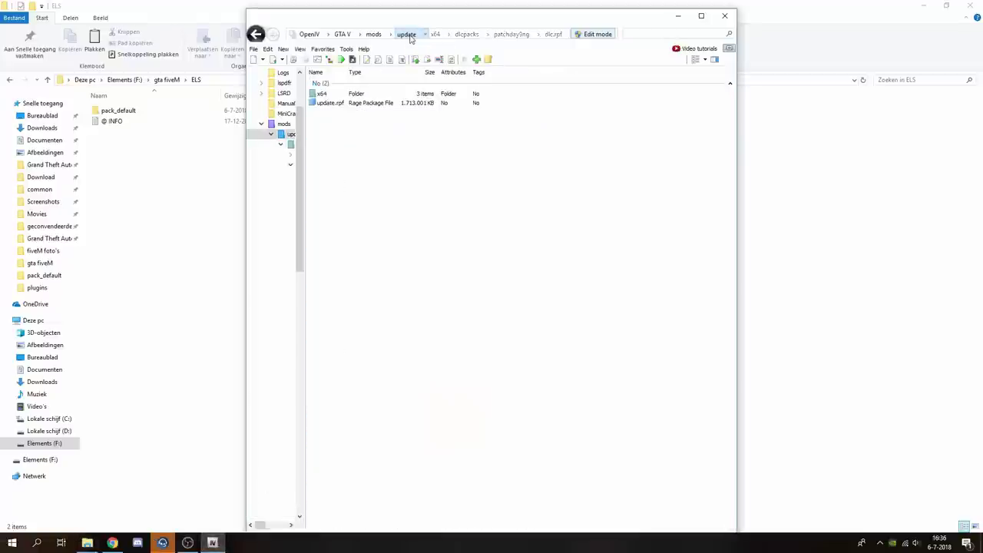
{"action": "double_click", "coordinate": [331, 102]}
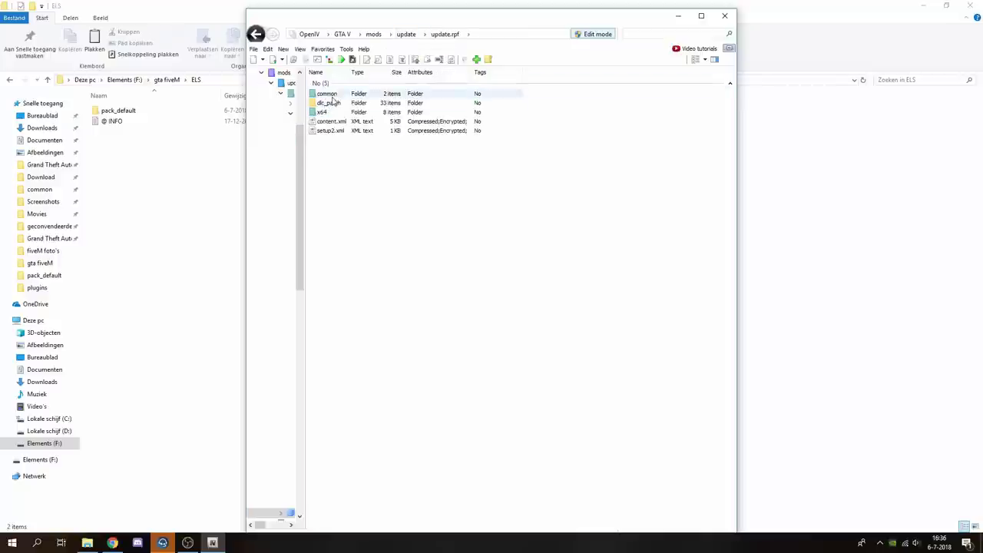
{"action": "double_click", "coordinate": [335, 96]}
{"action": "double_click", "coordinate": [333, 95]}
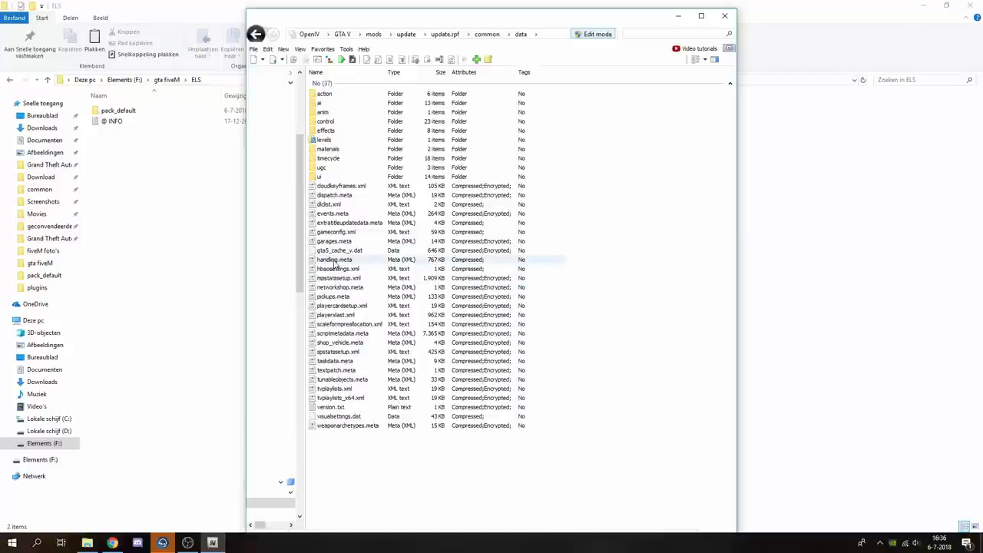
{"action": "double_click", "coordinate": [334, 143]}
Clear the file browser off the desktop, extract vehicles.meta from the levels folder to the desktop, and open the copy
{"action": "left_click", "coordinate": [925, 5]}
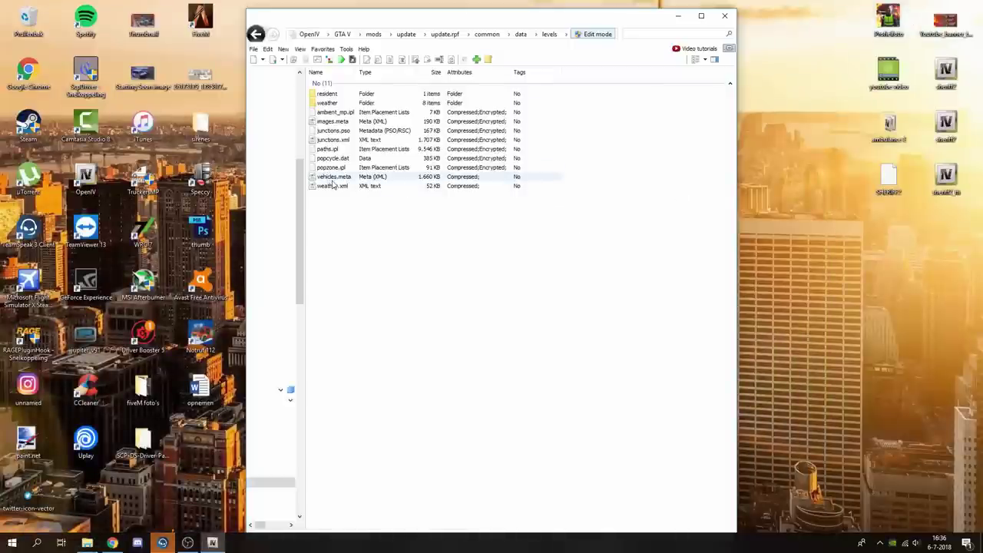
{"action": "left_click_drag", "start_coordinate": [332, 181], "coordinate": [827, 298]}
{"action": "double_click", "coordinate": [828, 290]}
Search the vehicles file downward for "police" until reaching the entry whose modelName is police, and close the search
{"action": "left_click", "coordinate": [246, 43]}
{"action": "left_click", "coordinate": [280, 127]}
{"action": "type", "text": "police"}
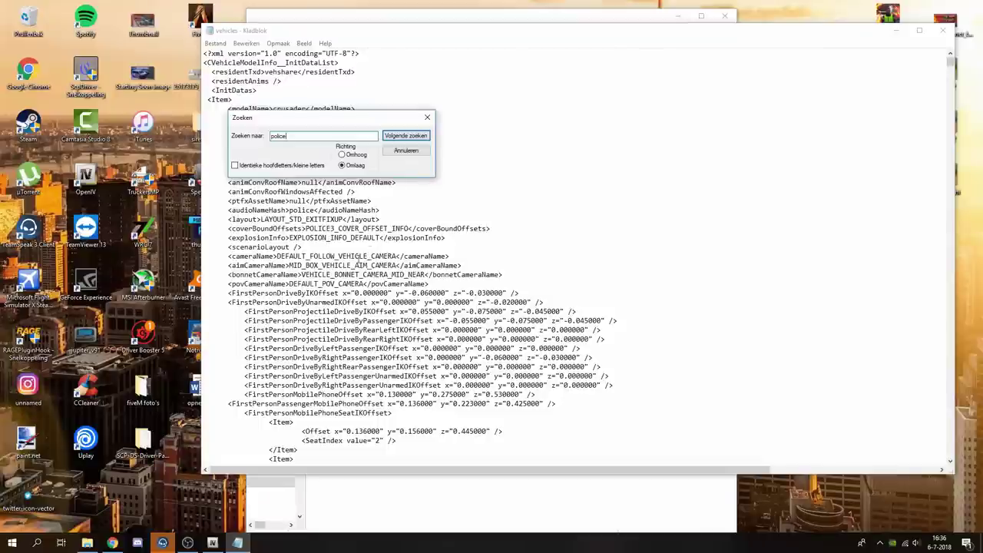
{"action": "left_click", "coordinate": [408, 137]}
{"action": "left_click", "coordinate": [409, 137]}
{"action": "left_click", "coordinate": [411, 136]}
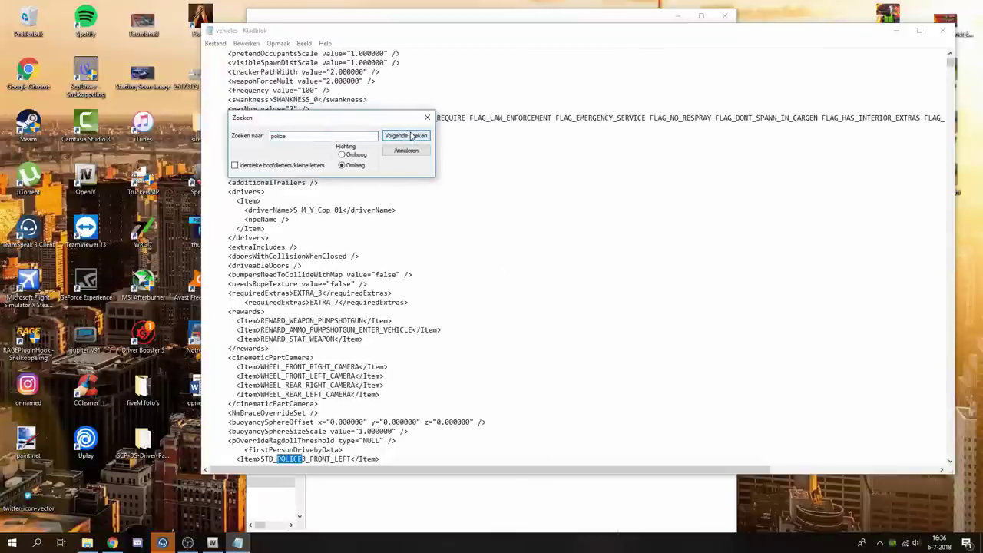
{"action": "left_click", "coordinate": [411, 136]}
{"action": "left_click", "coordinate": [411, 136]}
{"action": "left_click", "coordinate": [411, 136]}
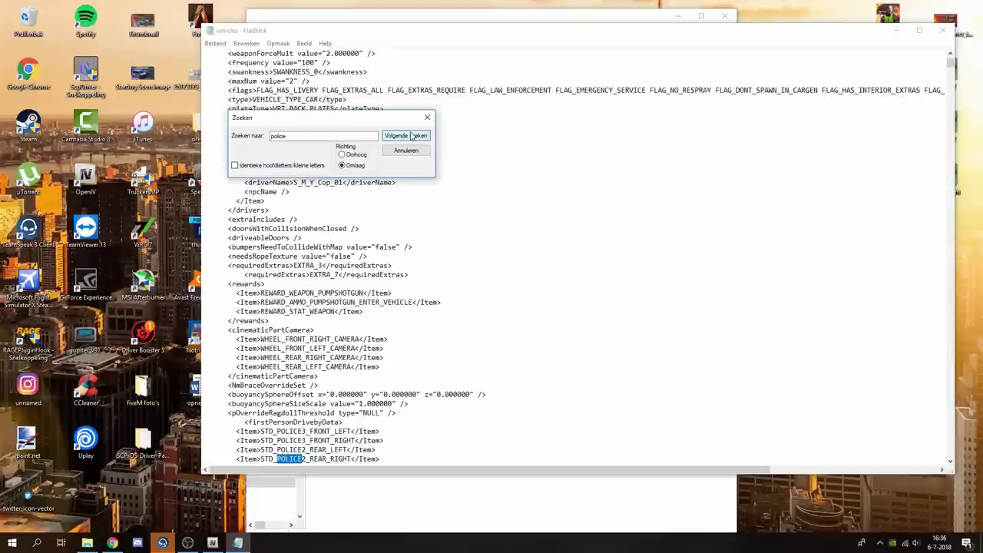
{"action": "left_click", "coordinate": [411, 136]}
{"action": "left_click", "coordinate": [410, 135]}
{"action": "left_click", "coordinate": [411, 136]}
{"action": "left_click", "coordinate": [411, 135]}
{"action": "left_click", "coordinate": [411, 135]}
{"action": "left_click", "coordinate": [409, 136]}
{"action": "left_click", "coordinate": [407, 136]}
{"action": "left_click", "coordinate": [406, 137]}
{"action": "left_click", "coordinate": [405, 136]}
{"action": "left_click", "coordinate": [405, 136]}
{"action": "left_click", "coordinate": [405, 137]}
{"action": "left_click", "coordinate": [405, 136]}
{"action": "left_click", "coordinate": [405, 137]}
{"action": "left_click", "coordinate": [404, 136]}
{"action": "left_click", "coordinate": [405, 136]}
{"action": "left_click", "coordinate": [404, 137]}
{"action": "left_click", "coordinate": [404, 136]}
{"action": "left_click", "coordinate": [405, 137]}
{"action": "left_click", "coordinate": [405, 137]}
{"action": "left_click", "coordinate": [405, 137]}
{"action": "left_click", "coordinate": [405, 136]}
{"action": "left_click", "coordinate": [405, 137]}
{"action": "left_click", "coordinate": [405, 137]}
{"action": "left_click", "coordinate": [405, 137]}
{"action": "left_click", "coordinate": [405, 137]}
{"action": "left_click", "coordinate": [404, 136]}
{"action": "left_click", "coordinate": [405, 137]}
{"action": "left_click", "coordinate": [405, 137]}
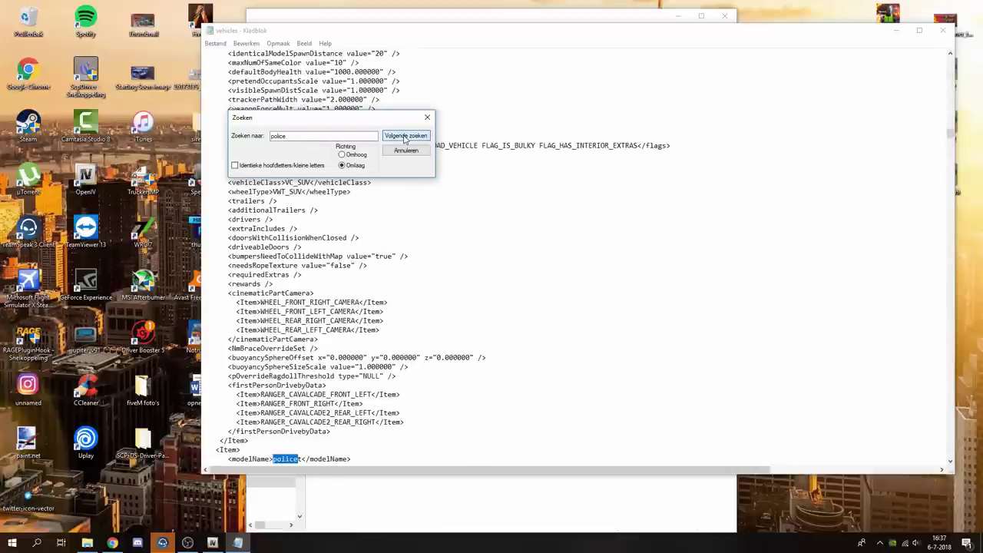
{"action": "left_click", "coordinate": [405, 137]}
{"action": "left_click", "coordinate": [405, 137]}
{"action": "left_click", "coordinate": [404, 137]}
{"action": "left_click", "coordinate": [405, 137]}
{"action": "left_click", "coordinate": [405, 137]}
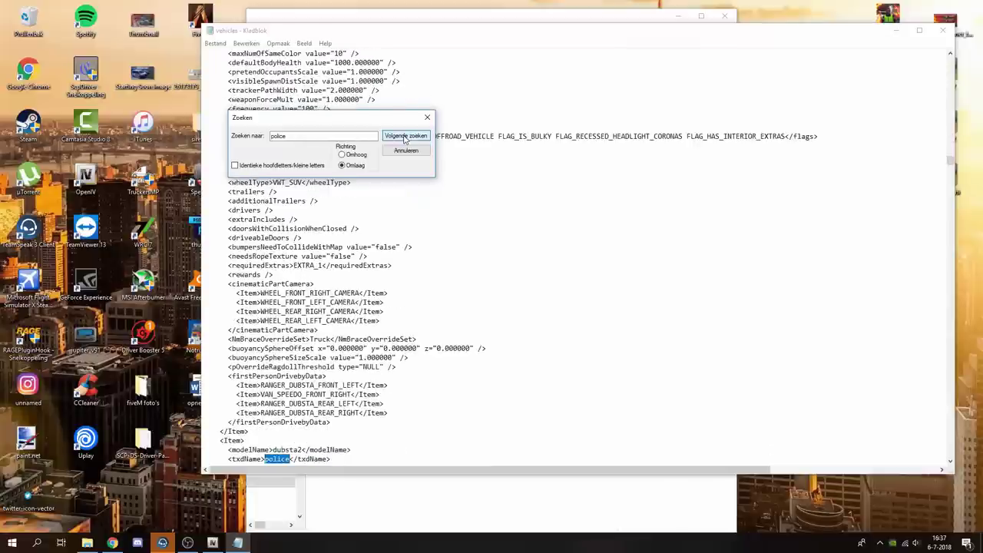
{"action": "left_click", "coordinate": [405, 137]}
{"action": "left_click", "coordinate": [405, 136]}
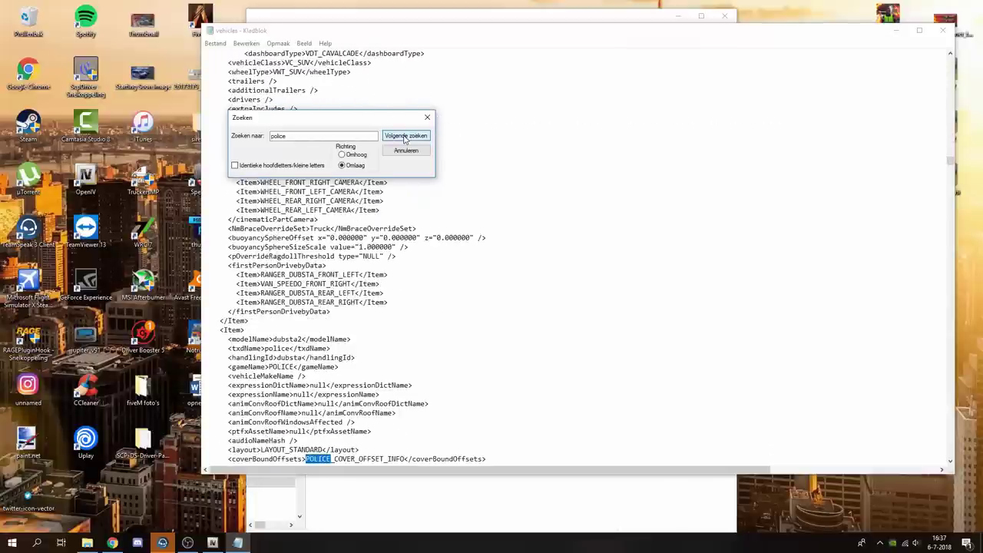
{"action": "left_click", "coordinate": [404, 137]}
{"action": "left_click", "coordinate": [405, 137]}
{"action": "left_click", "coordinate": [404, 137]}
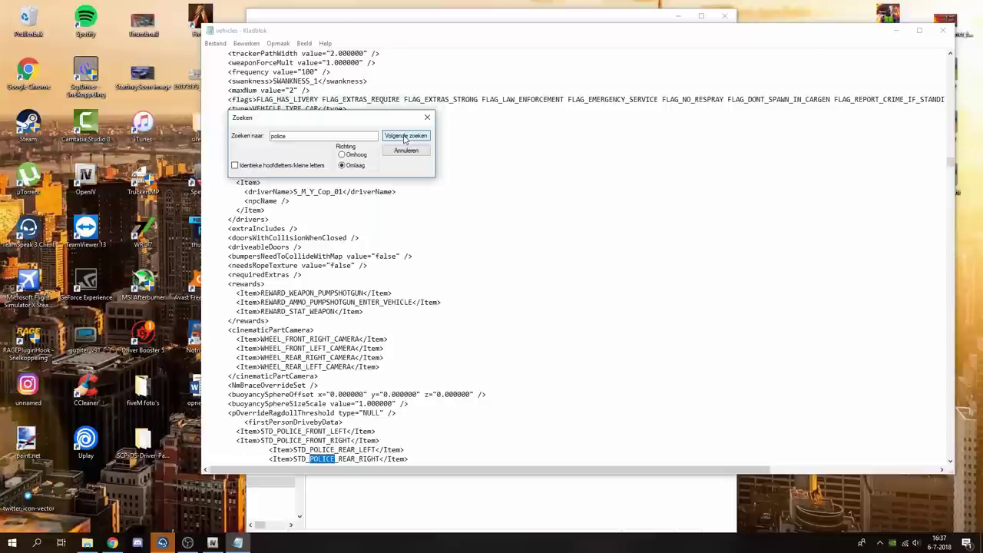
{"action": "left_click", "coordinate": [405, 137]}
{"action": "left_click", "coordinate": [405, 137]}
{"action": "left_click", "coordinate": [405, 136]}
{"action": "left_click", "coordinate": [405, 137]}
{"action": "left_click", "coordinate": [404, 137]}
{"action": "left_click", "coordinate": [405, 136]}
{"action": "left_click", "coordinate": [405, 137]}
{"action": "left_click", "coordinate": [405, 137]}
{"action": "left_click", "coordinate": [405, 137]}
{"action": "left_click", "coordinate": [405, 136]}
{"action": "left_click", "coordinate": [405, 136]}
{"action": "scroll", "coordinate": [359, 394], "scroll_direction": "down", "scroll_amount": 1}
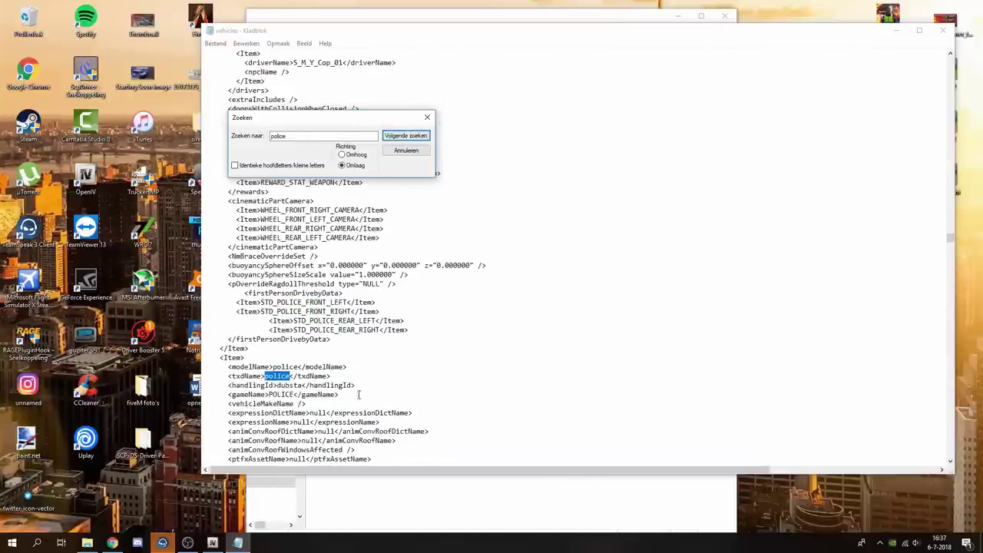
{"action": "left_click", "coordinate": [428, 119]}
Highlight the handlingId value in the police entry, leave it unedited, and close the file
{"action": "left_click", "coordinate": [302, 391]}
{"action": "left_click_drag", "start_coordinate": [227, 386], "coordinate": [394, 385]}
{"action": "left_click", "coordinate": [299, 386]}
{"action": "double_click", "coordinate": [300, 385]}
{"action": "left_click", "coordinate": [301, 387]}
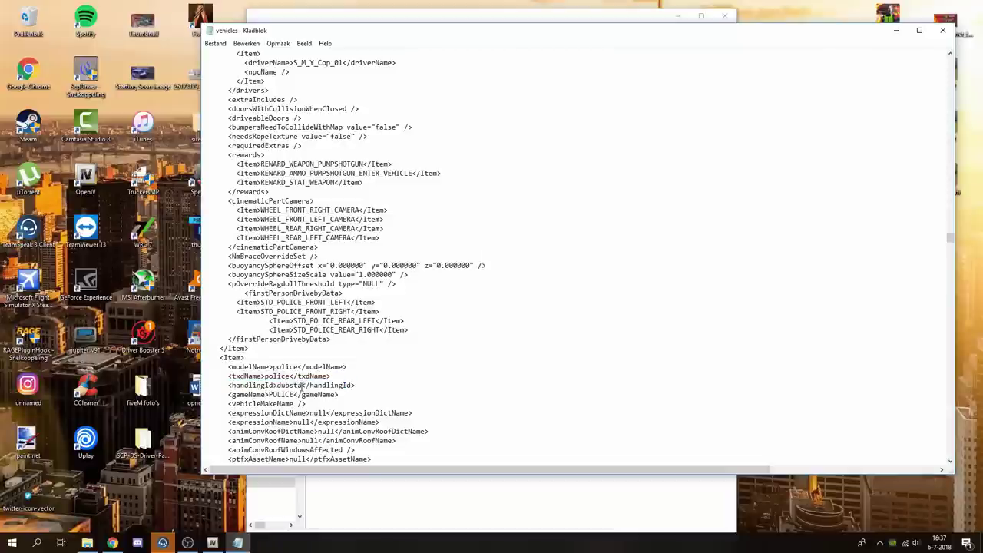
{"action": "double_click", "coordinate": [300, 385]}
{"action": "triple_click", "coordinate": [300, 386]}
{"action": "left_click_drag", "start_coordinate": [302, 386], "coordinate": [283, 386]}
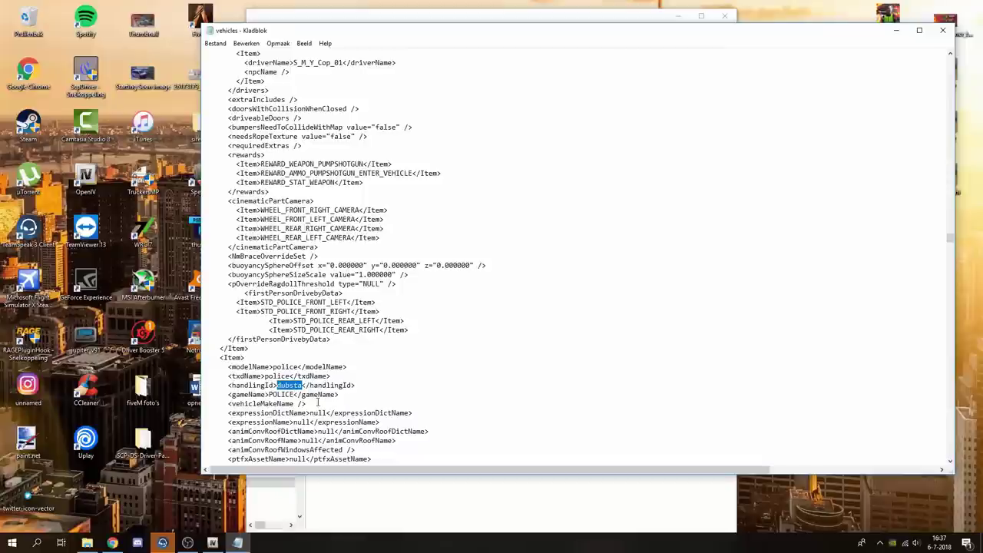
{"action": "left_click", "coordinate": [280, 387]}
{"action": "left_click", "coordinate": [942, 30]}
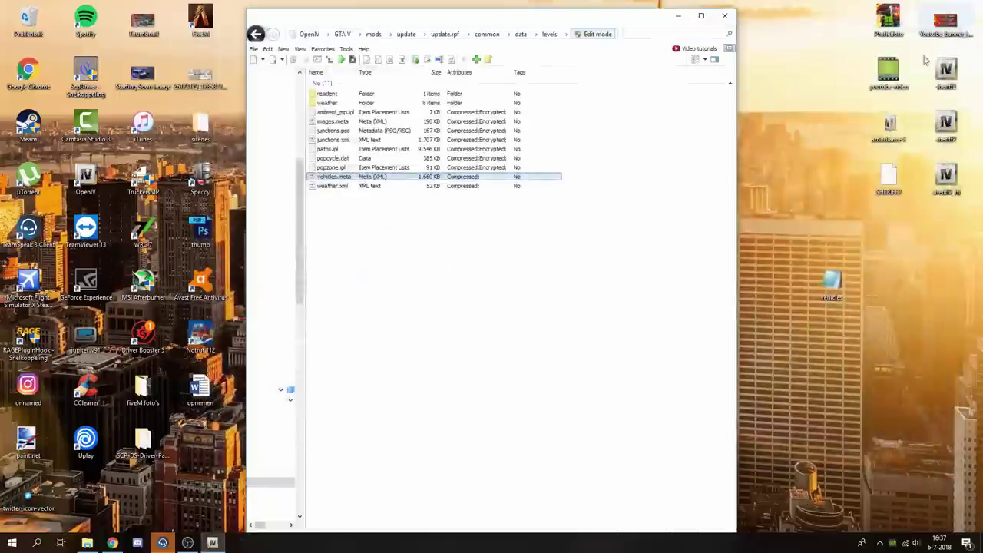
Reopen the vehicles file from the desktop and search it for "ambulance"
{"action": "left_click", "coordinate": [838, 291]}
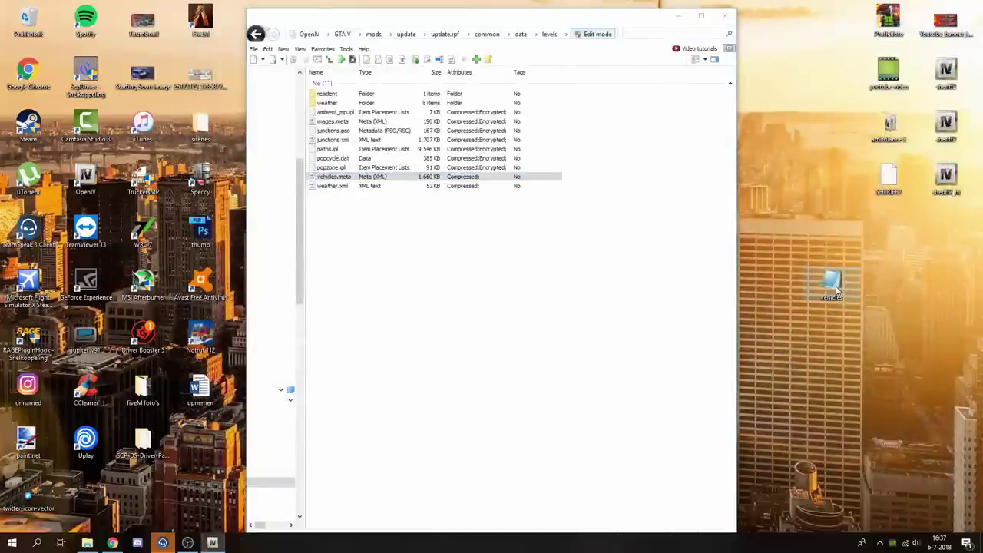
{"action": "left_click", "coordinate": [816, 285]}
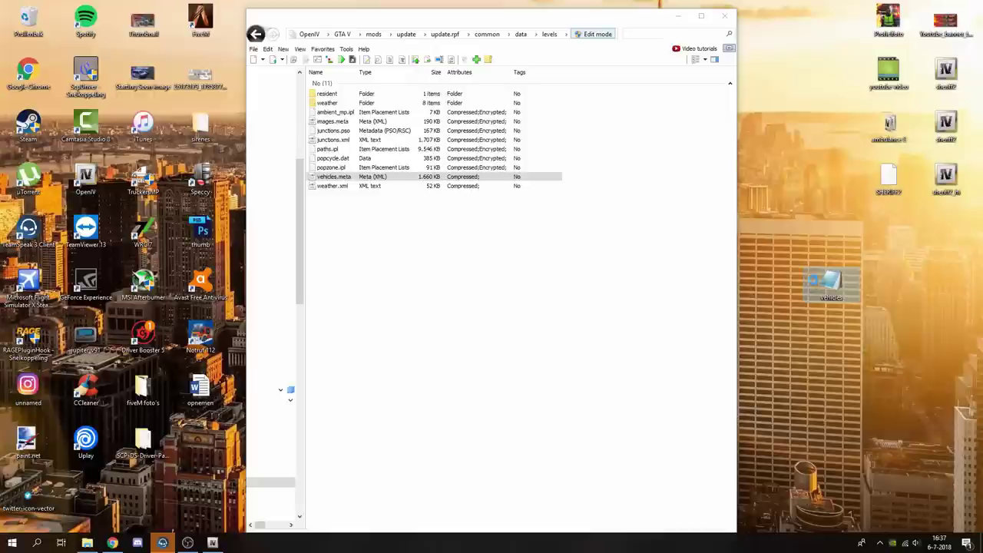
{"action": "double_click", "coordinate": [815, 284]}
{"action": "left_click", "coordinate": [246, 43]}
{"action": "left_click", "coordinate": [296, 121]}
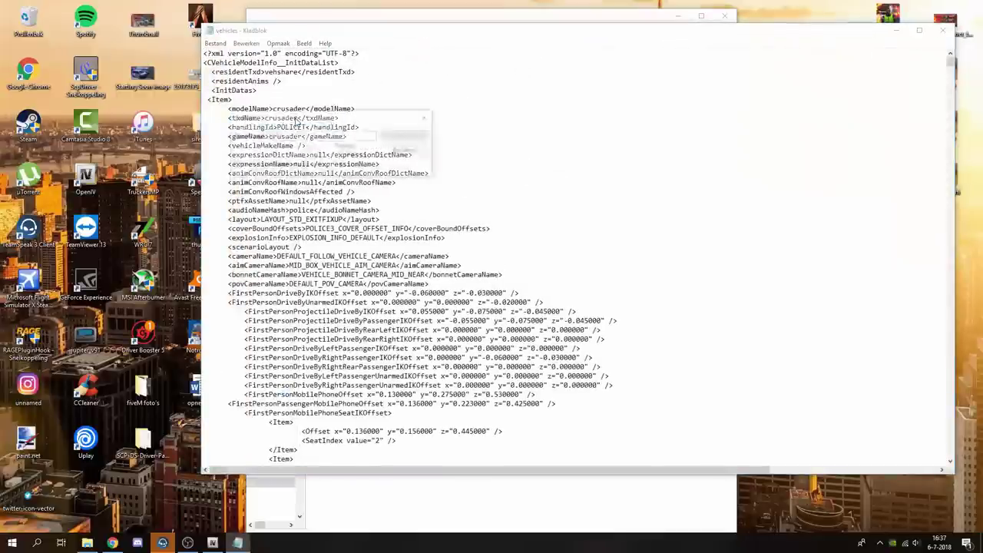
{"action": "type", "text": "ambulance"}
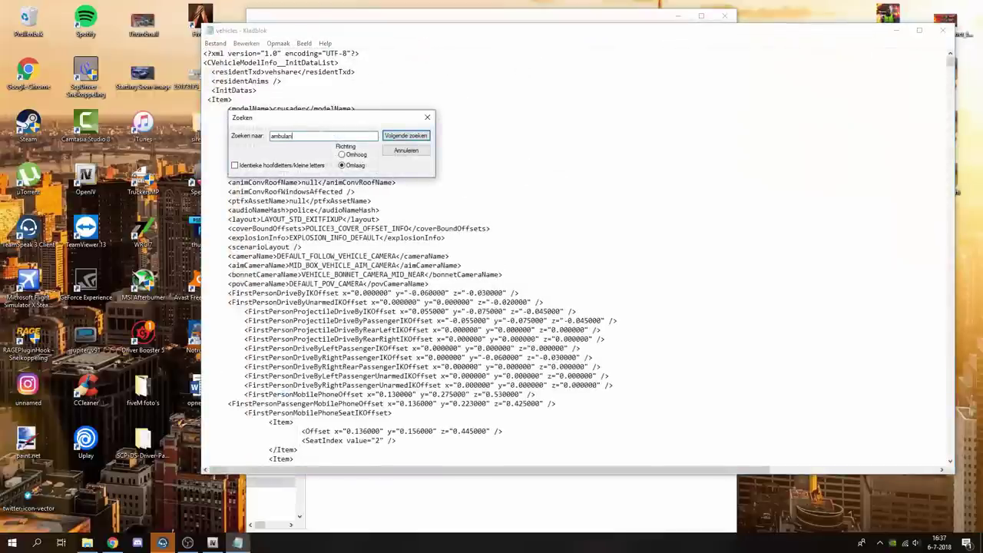
{"action": "key", "text": "Return"}
{"action": "scroll", "coordinate": [372, 286], "scroll_direction": "down", "scroll_amount": 4}
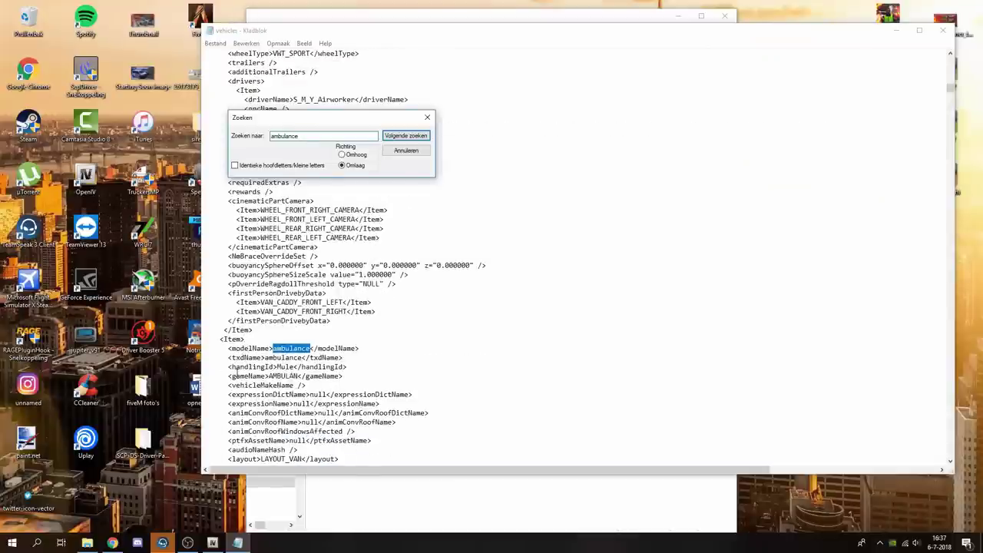
Highlight the handlingId line and its value in the ambulance entry
{"action": "mouse_move", "coordinate": [229, 368]}
{"action": "left_mouse_down"}
{"action": "mouse_move", "coordinate": [347, 367]}
{"action": "mouse_move", "coordinate": [215, 372]}
{"action": "mouse_move", "coordinate": [224, 370]}
{"action": "left_mouse_up"}
{"action": "left_click", "coordinate": [355, 366]}
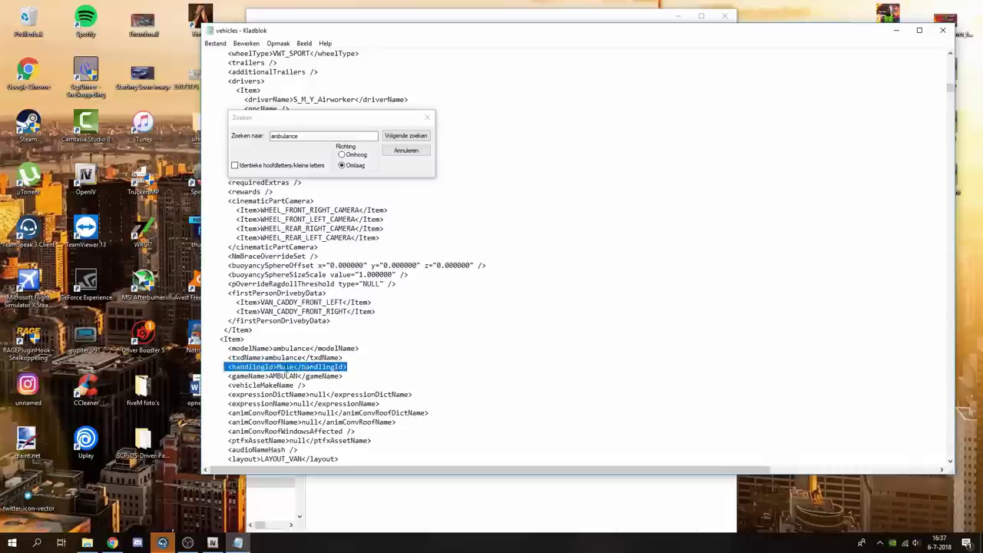
{"action": "double_click", "coordinate": [286, 368]}
{"action": "triple_click", "coordinate": [281, 369]}
{"action": "double_click", "coordinate": [283, 368]}
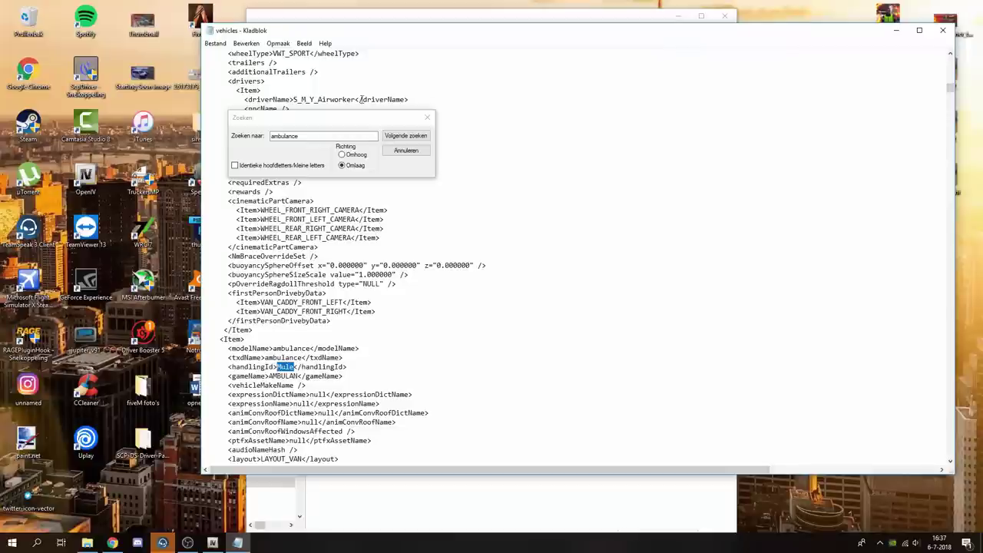
Try searching the file downward for "firetruk"
{"action": "left_click", "coordinate": [355, 135]}
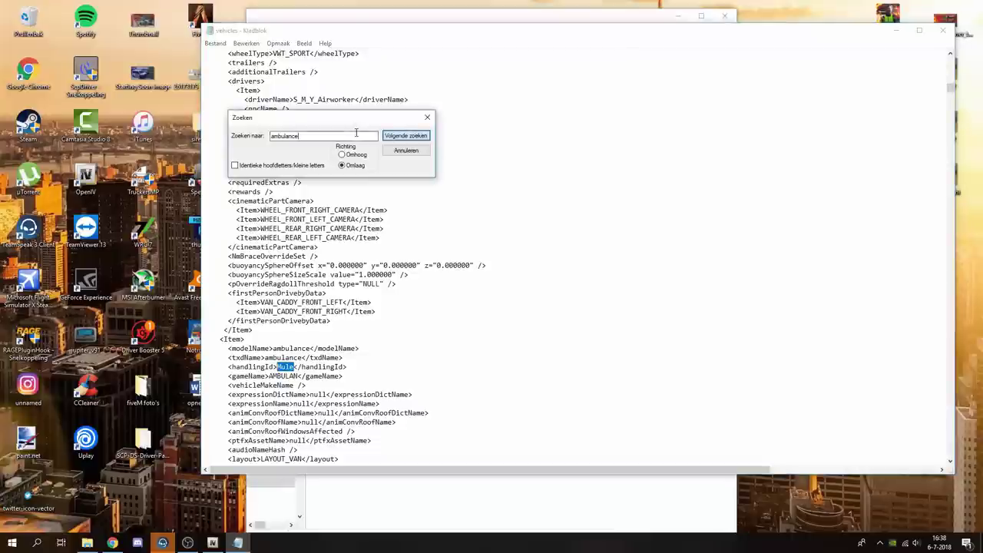
{"action": "key", "text": "BackSpace"}
{"action": "key", "text": "BackSpace"}
{"action": "key", "text": "BackSpace"}
{"action": "type", "text": "firetruk"}
{"action": "key", "text": "Return"}
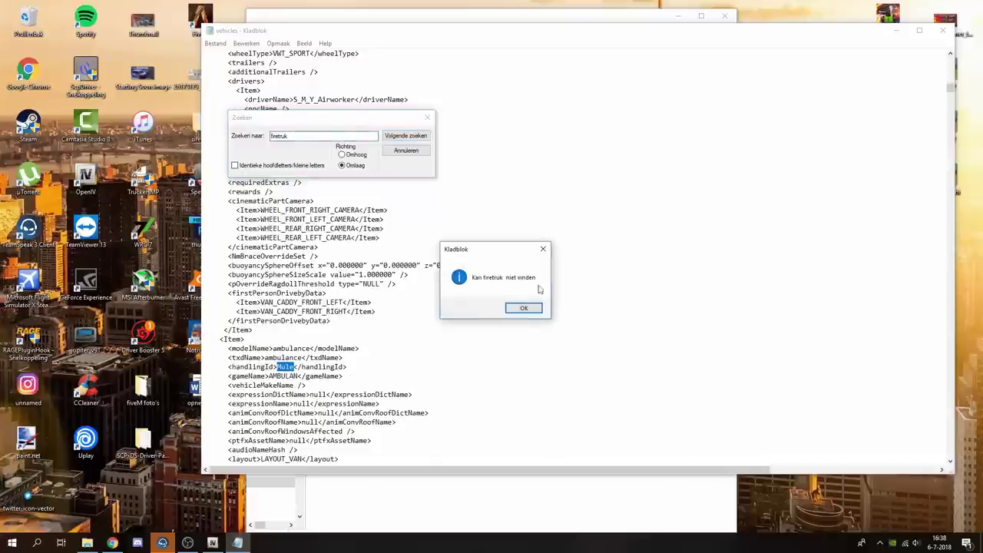
{"action": "left_click", "coordinate": [523, 309]}
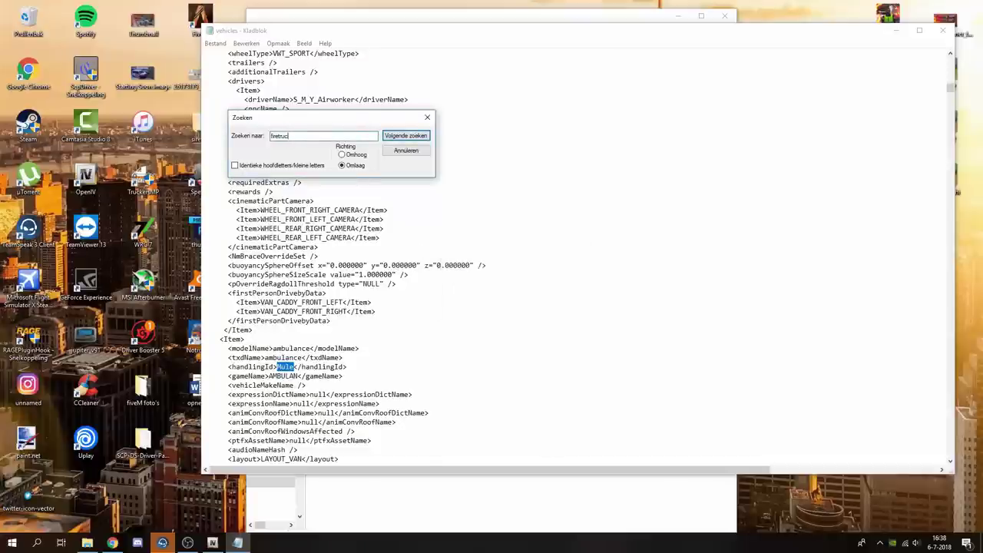
Search for "firetruck" downward and upward in the file
{"action": "type", "text": "ck"}
{"action": "key", "text": "Return"}
{"action": "key", "text": "Return"}
{"action": "key", "text": "Return"}
{"action": "key", "text": "Return"}
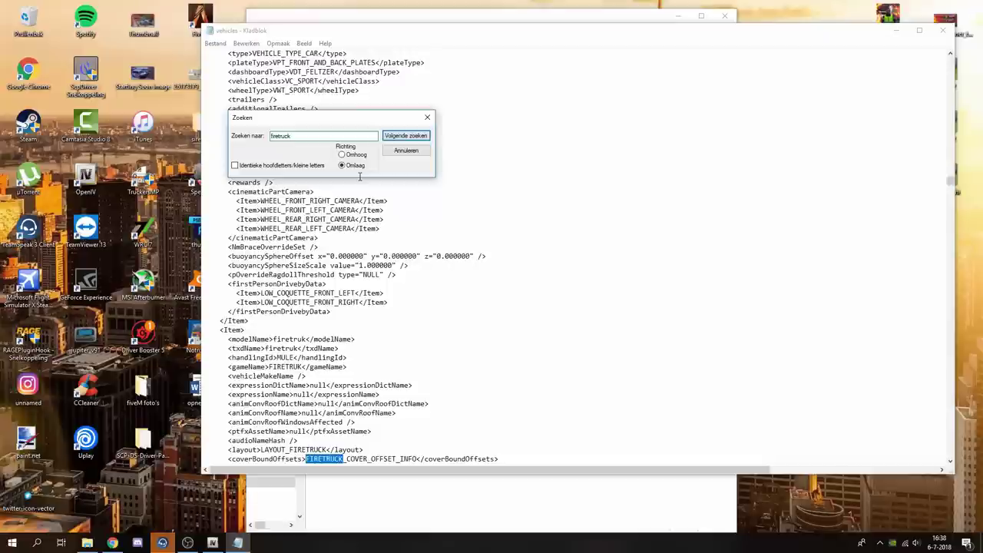
{"action": "left_click", "coordinate": [341, 155]}
{"action": "left_click", "coordinate": [405, 135]}
{"action": "left_click", "coordinate": [406, 135]}
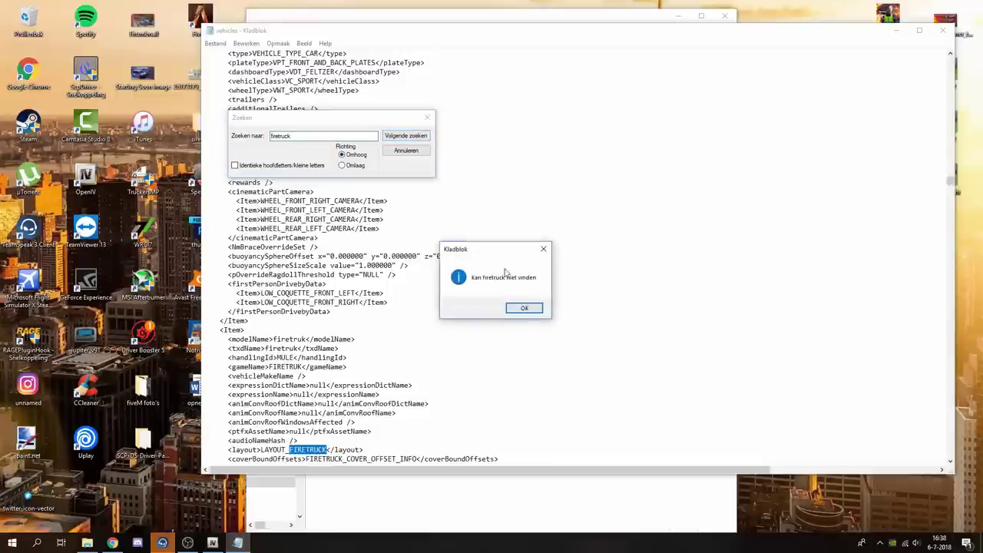
{"action": "left_click", "coordinate": [533, 311]}
Search upward for "firetruk" to reach the modelName line of the fire truck entry
{"action": "left_click", "coordinate": [316, 135]}
{"action": "type", "text": "k"}
{"action": "left_click", "coordinate": [402, 136]}
{"action": "left_click", "coordinate": [401, 137]}
{"action": "left_click", "coordinate": [399, 138]}
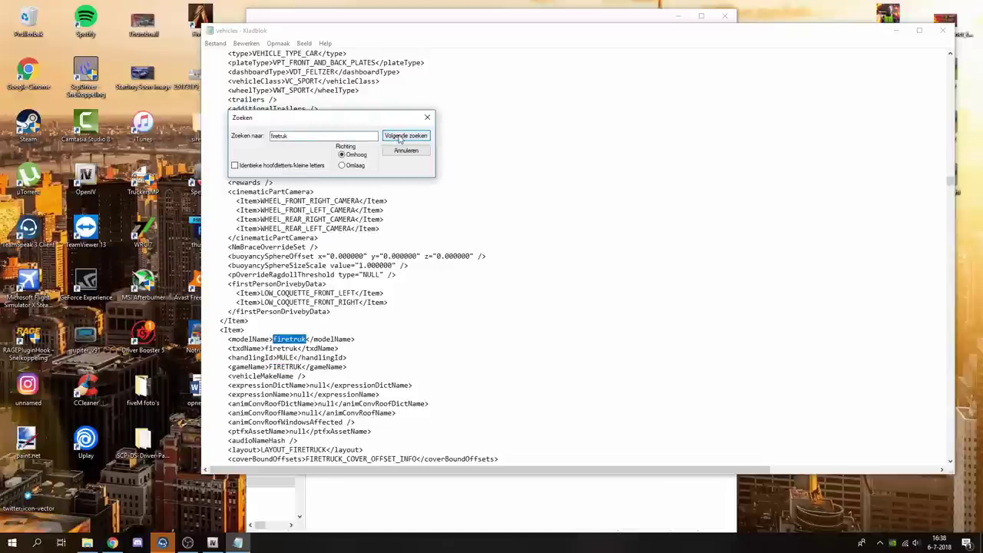
Highlight the handlingId line in the firetruk entry and close the search
{"action": "left_click_drag", "start_coordinate": [299, 358], "coordinate": [280, 358]}
{"action": "left_click_drag", "start_coordinate": [347, 358], "coordinate": [216, 356]}
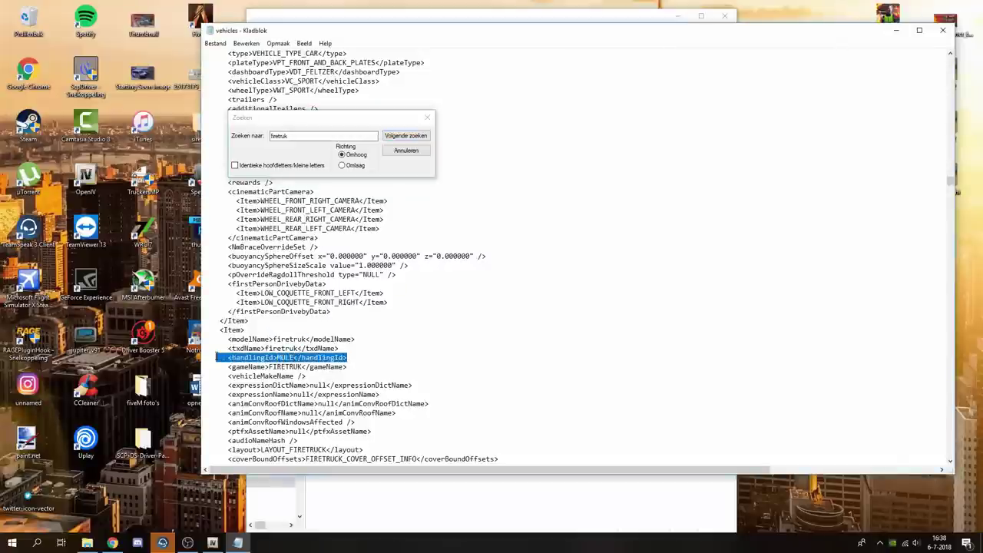
{"action": "left_click", "coordinate": [423, 120]}
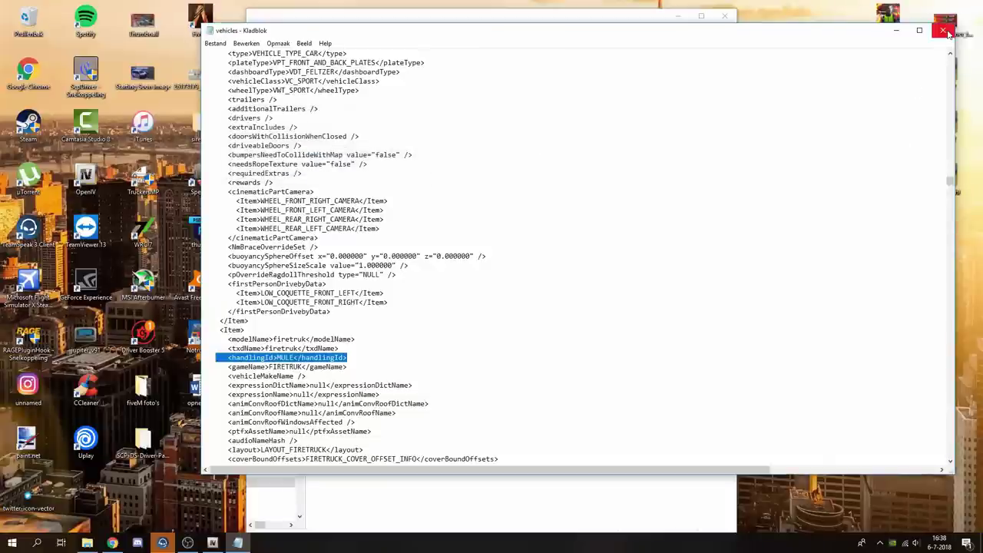
Search downward in vehicles.meta for "police2" to reach its vehicle entry
{"action": "scroll", "coordinate": [560, 325], "scroll_direction": "up", "scroll_amount": 20}
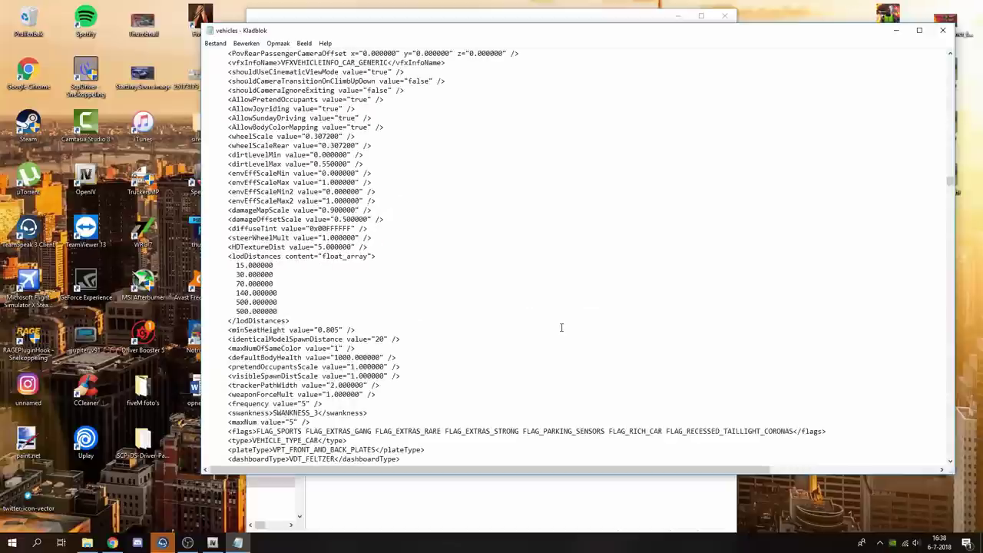
{"action": "left_click", "coordinate": [246, 43]}
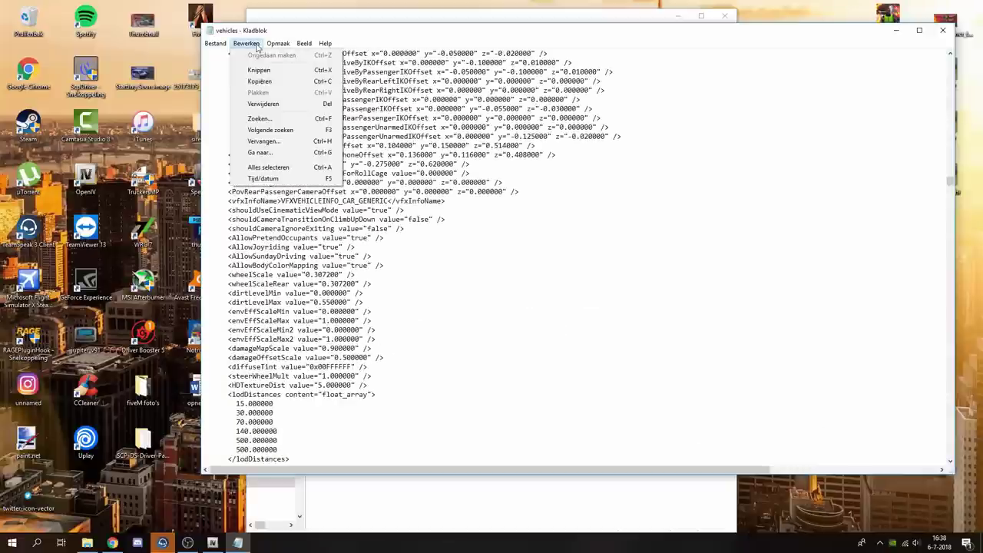
{"action": "left_click", "coordinate": [254, 125]}
{"action": "type", "text": "police2"}
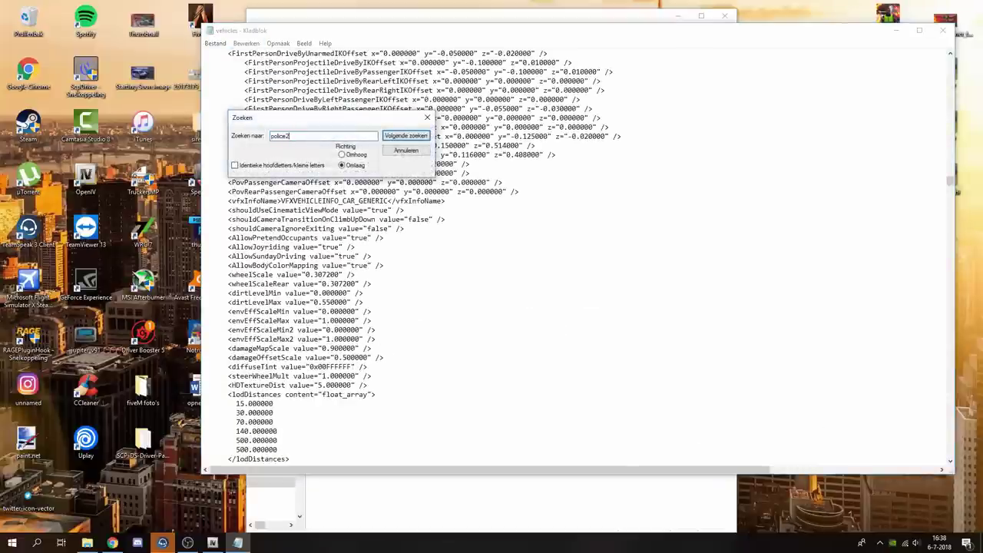
{"action": "key", "text": "Return"}
{"action": "scroll", "coordinate": [332, 358], "scroll_direction": "down", "scroll_amount": 4}
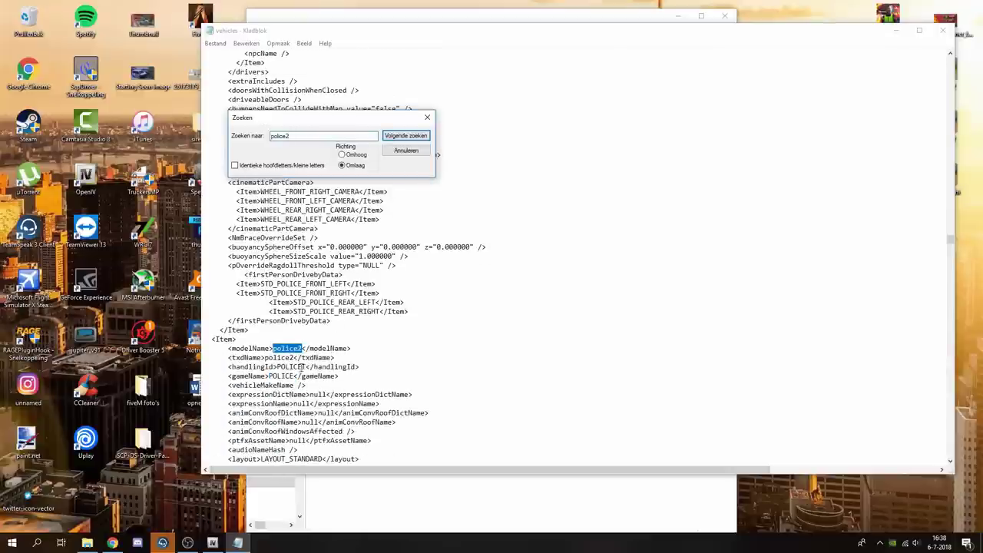
Highlight the handlingId value in the police2 entry, then close the search and the vehicles file
{"action": "left_click", "coordinate": [279, 367]}
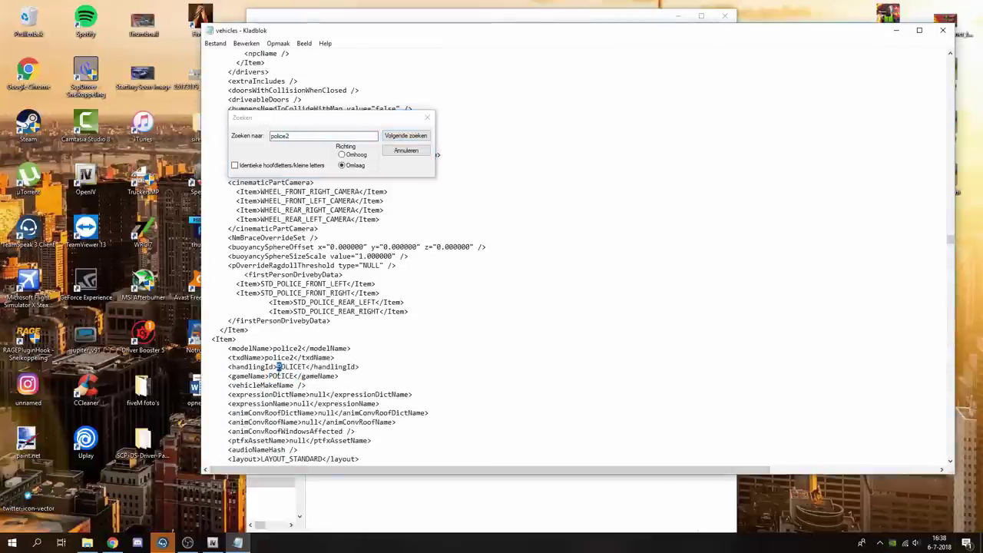
{"action": "left_click_drag", "start_coordinate": [277, 367], "coordinate": [227, 367]}
{"action": "left_click", "coordinate": [288, 369]}
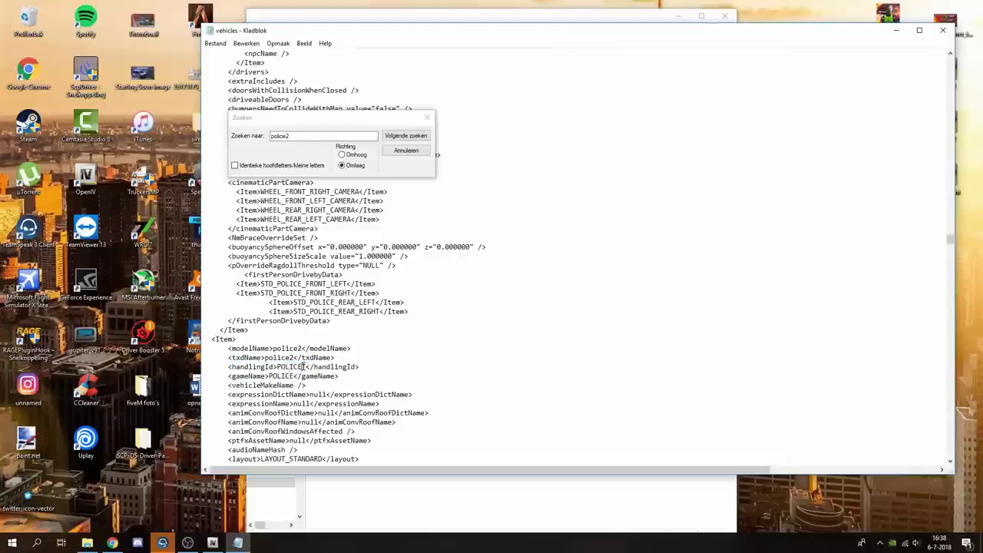
{"action": "left_click_drag", "start_coordinate": [306, 367], "coordinate": [277, 367]}
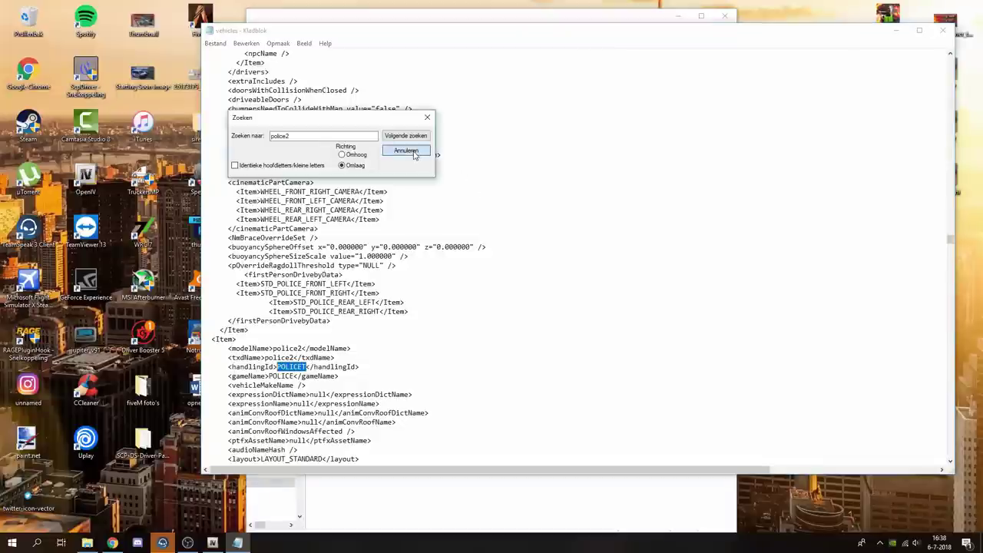
{"action": "left_click", "coordinate": [406, 150]}
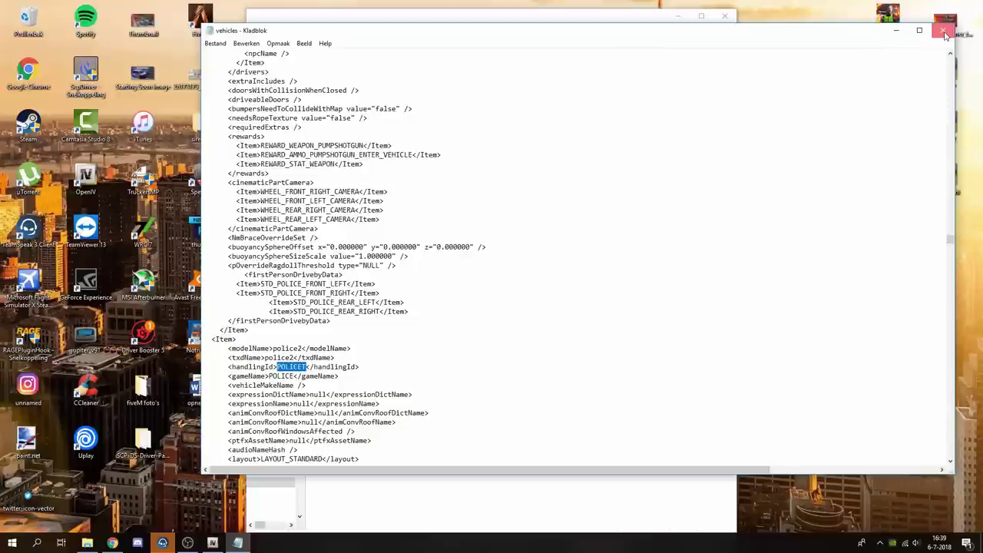
{"action": "left_click", "coordinate": [945, 34]}
{"action": "left_click_drag", "start_coordinate": [831, 283], "coordinate": [493, 252]}
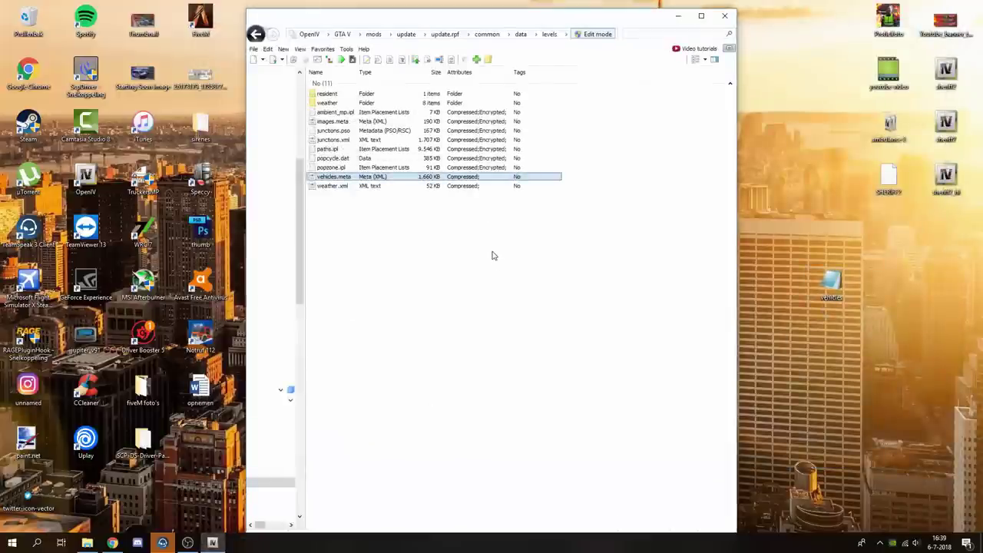
{"action": "left_click", "coordinate": [622, 289]}
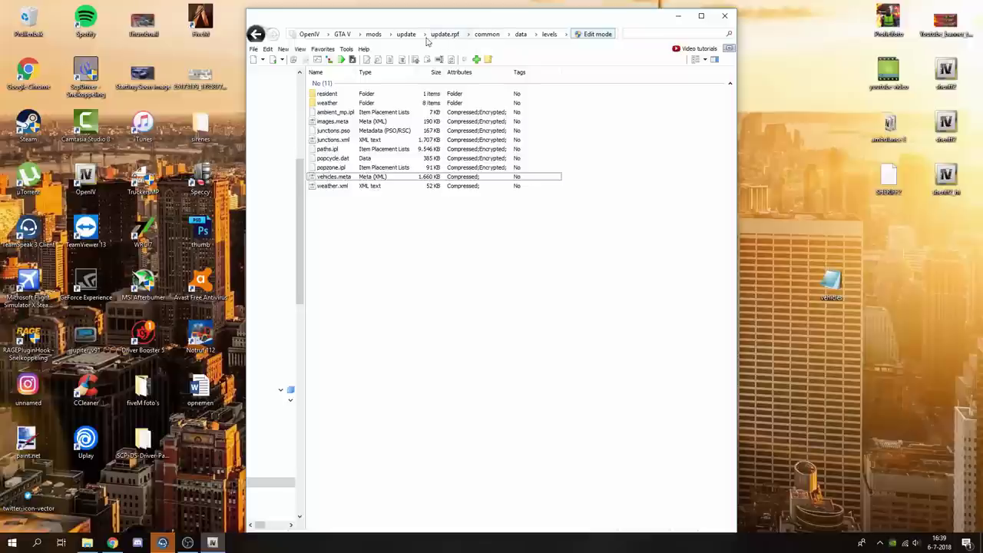
{"action": "left_click_drag", "start_coordinate": [771, 264], "coordinate": [29, 25]}
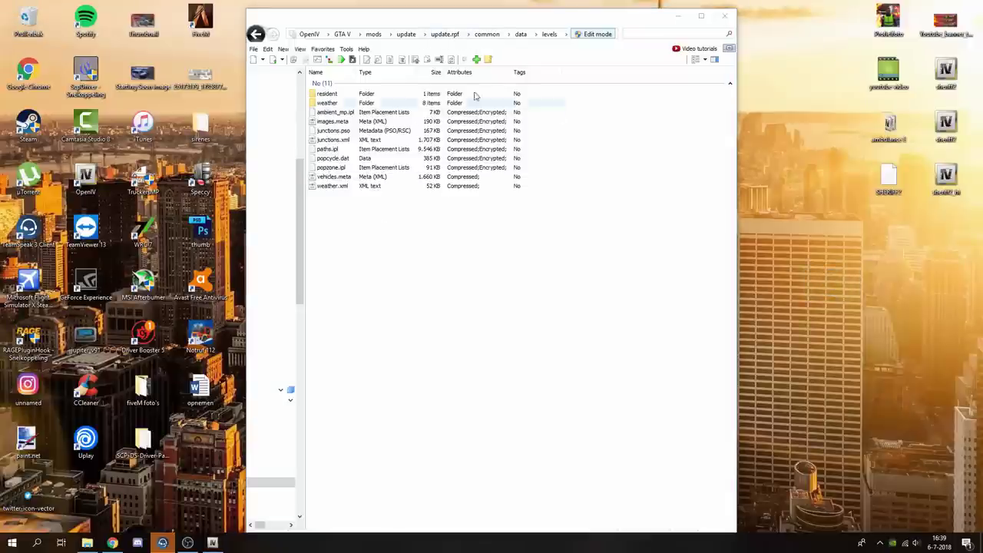
Bring the ELS folder forward in File Explorer and return to OpenIV
{"action": "mouse_move", "coordinate": [86, 543]}
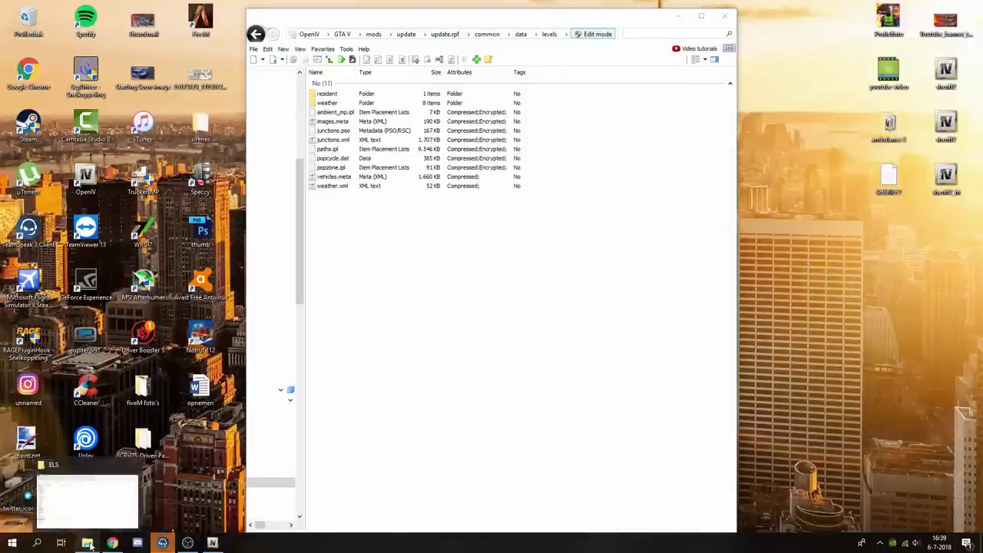
{"action": "mouse_move", "coordinate": [123, 517]}
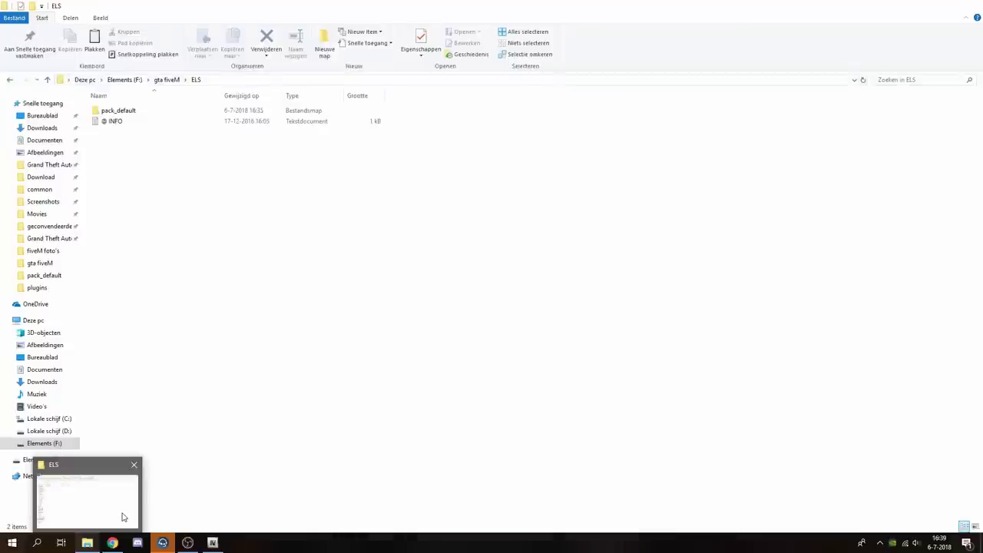
{"action": "left_click", "coordinate": [122, 517]}
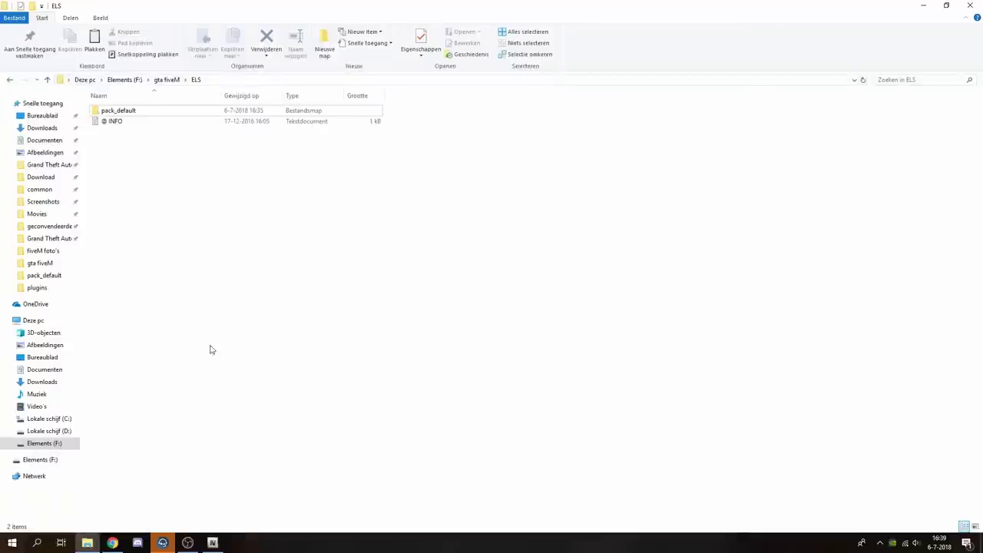
{"action": "left_click", "coordinate": [213, 543]}
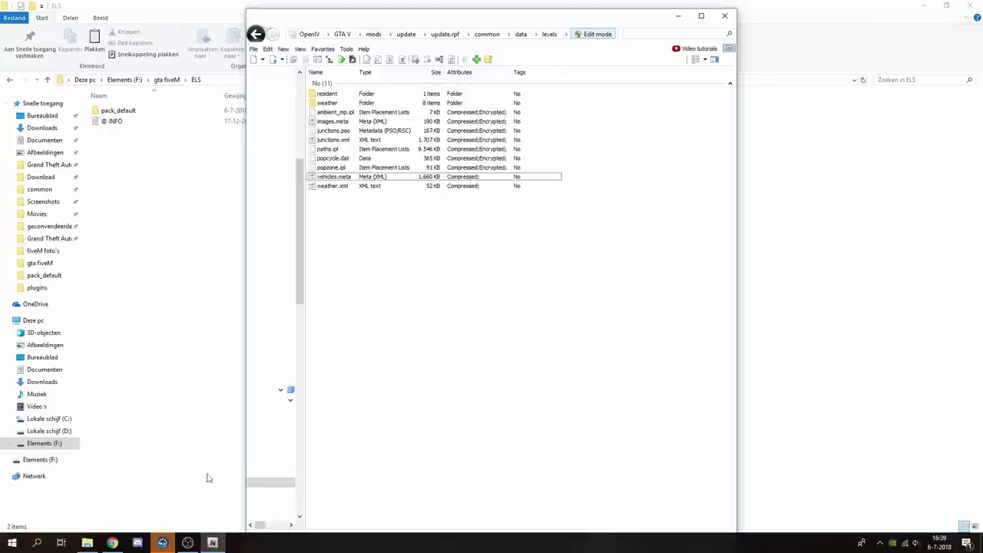
Switch to Chrome, search GTA5-Mods for "ambulance" and open the Mercedes-Benz Sprinter Otaris Ambulance [Unlocked] page
{"action": "left_click", "coordinate": [112, 543]}
{"action": "left_click", "coordinate": [762, 53]}
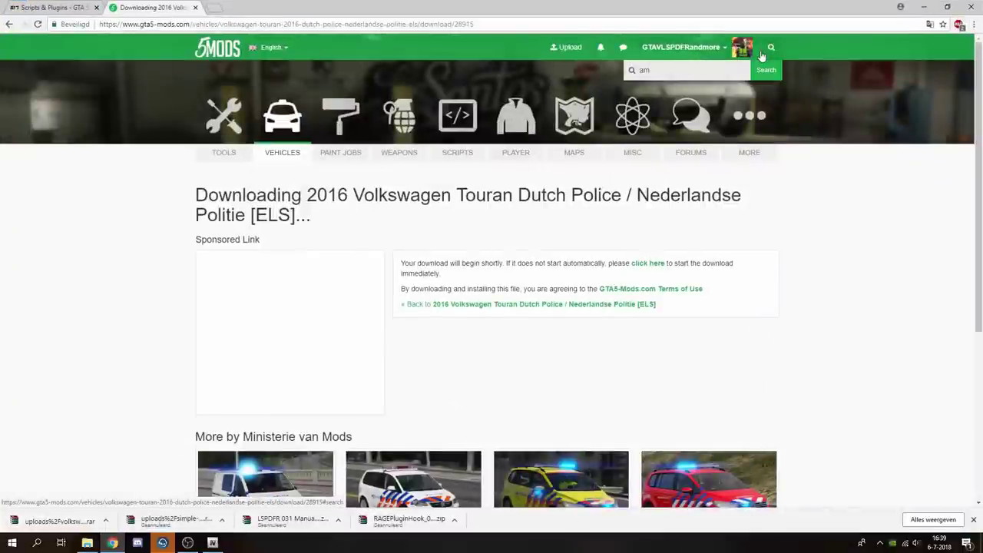
{"action": "key", "text": "Return"}
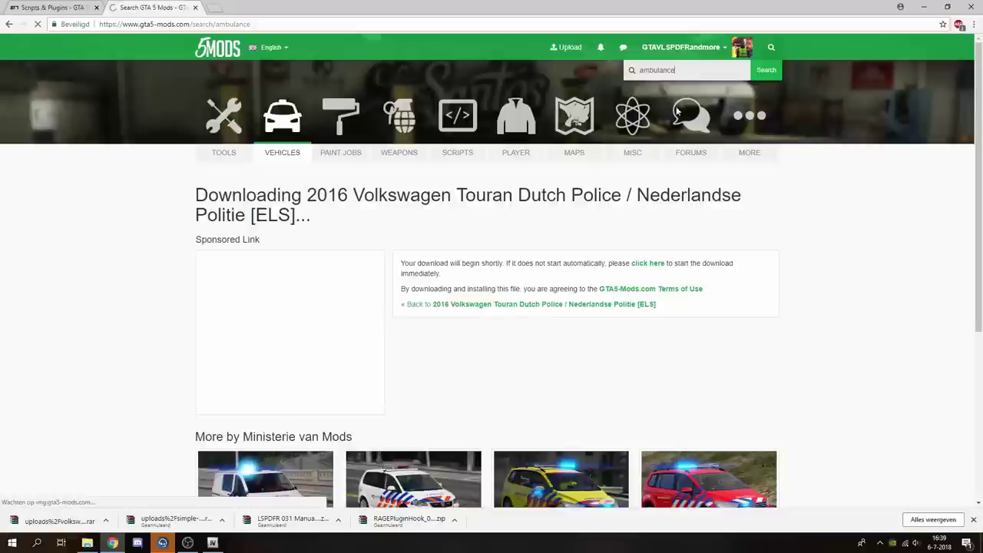
{"action": "left_click", "coordinate": [713, 278]}
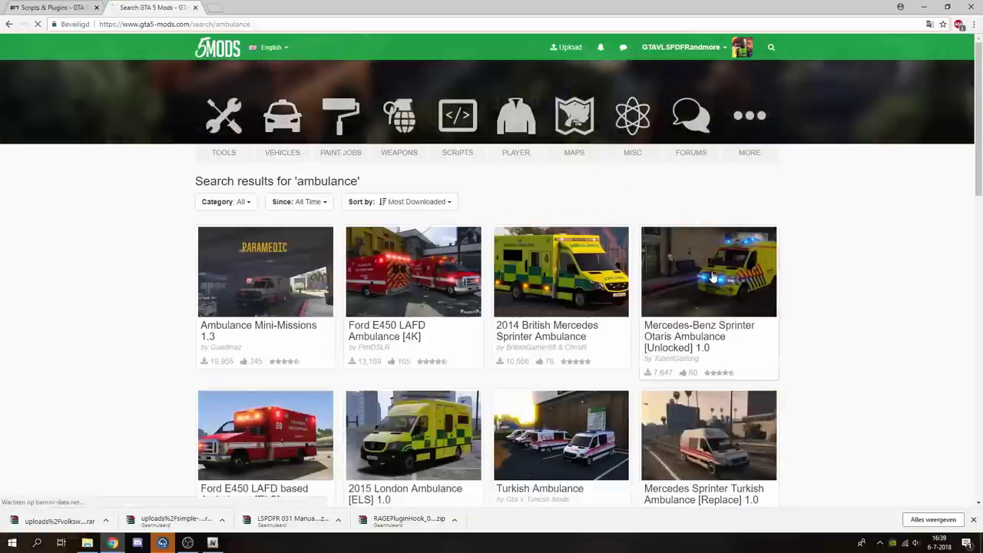
Review the Otaris Ambulance mod's description, installation instructions and comments
{"action": "scroll", "coordinate": [470, 367], "scroll_direction": "down", "scroll_amount": 1}
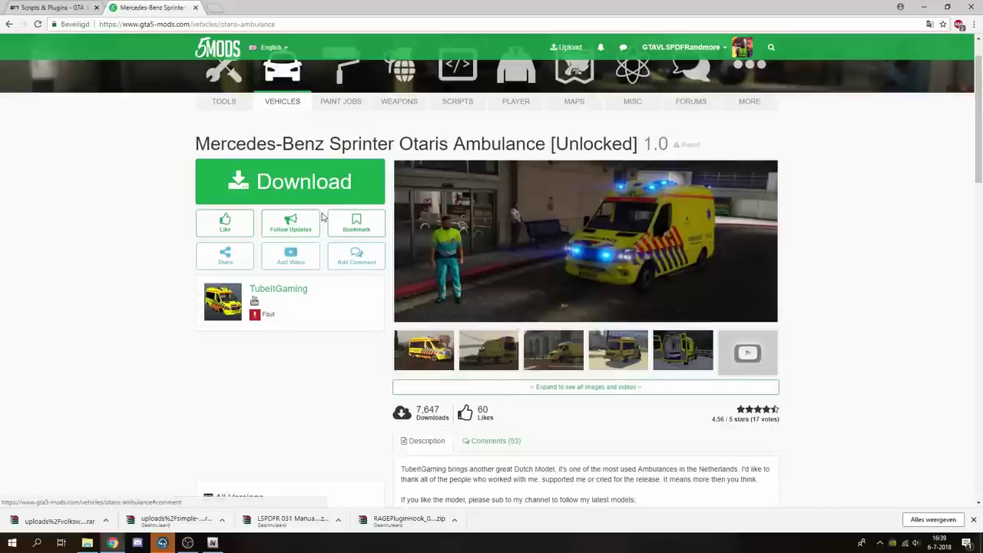
{"action": "scroll", "coordinate": [323, 217], "scroll_direction": "down", "scroll_amount": 3}
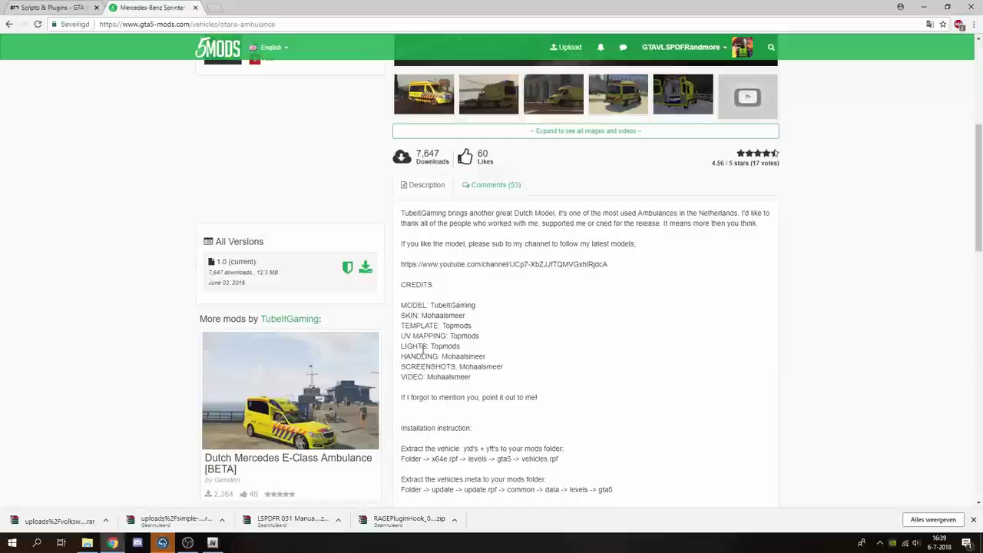
{"action": "scroll", "coordinate": [455, 310], "scroll_direction": "down", "scroll_amount": 1}
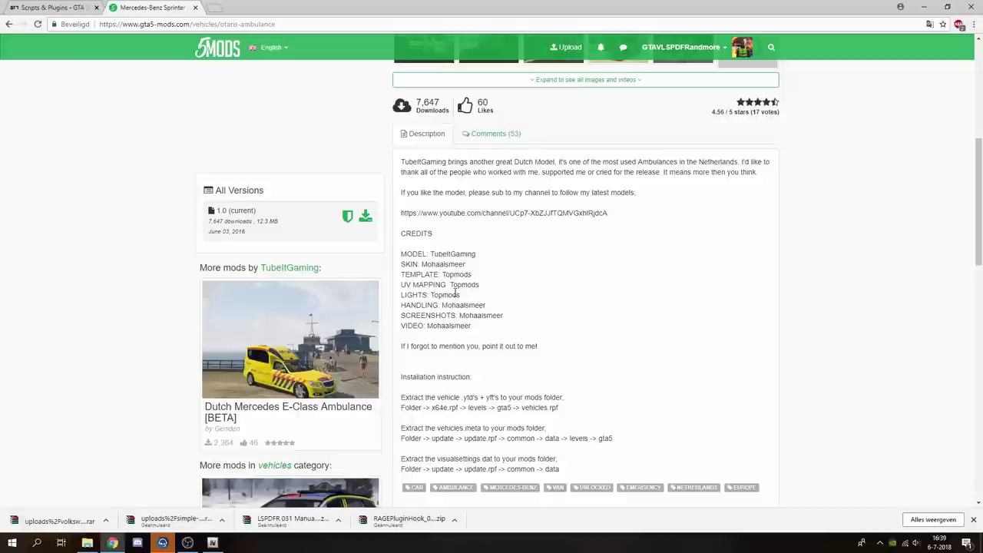
{"action": "scroll", "coordinate": [455, 296], "scroll_direction": "down", "scroll_amount": 4}
{"action": "scroll", "coordinate": [456, 296], "scroll_direction": "up", "scroll_amount": 7}
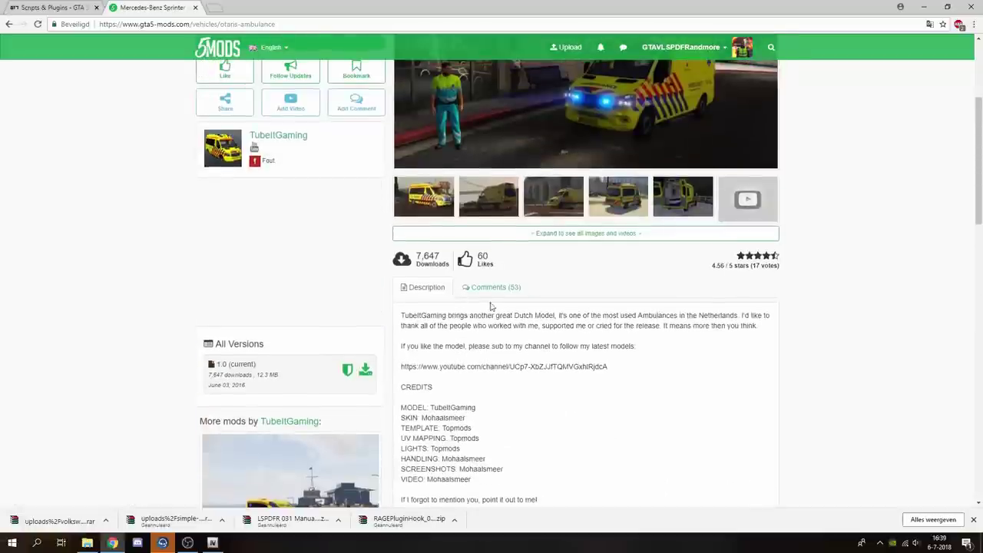
{"action": "left_click", "coordinate": [496, 302]}
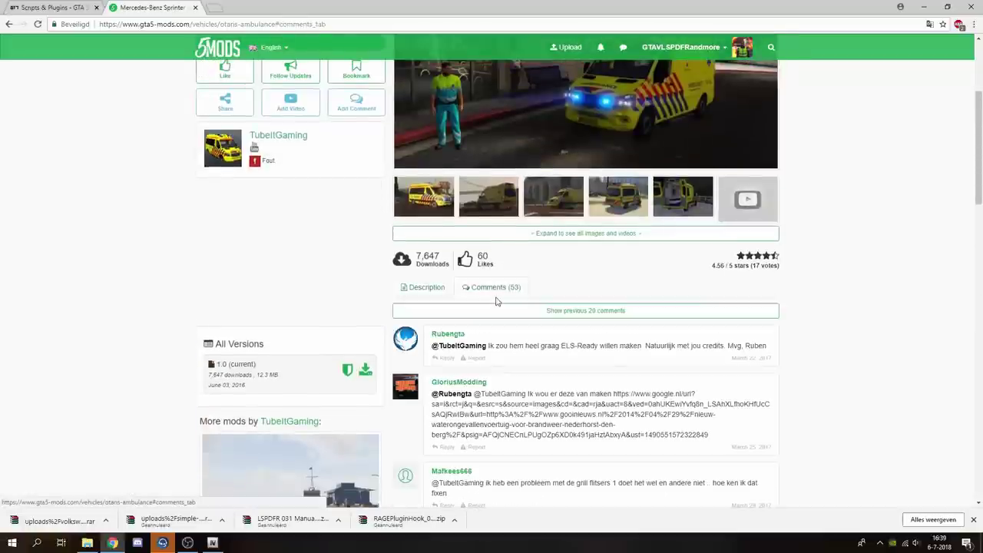
{"action": "scroll", "coordinate": [496, 301], "scroll_direction": "up", "scroll_amount": 3}
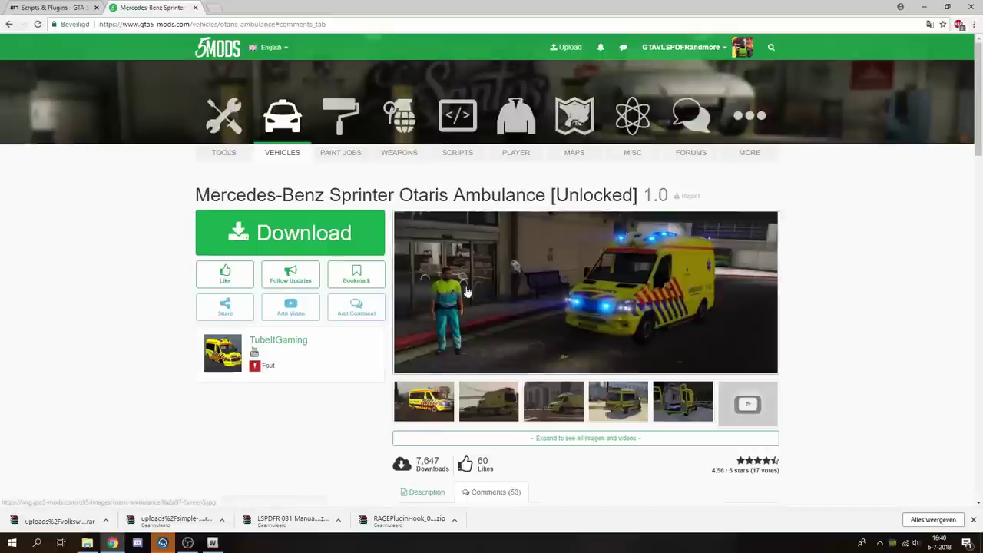
Search the mod site for "otaris" and open the Mercedes-Benz Sprinter Otaris [ELS] 1.0 page by GloriusModding
{"action": "left_click", "coordinate": [770, 47]}
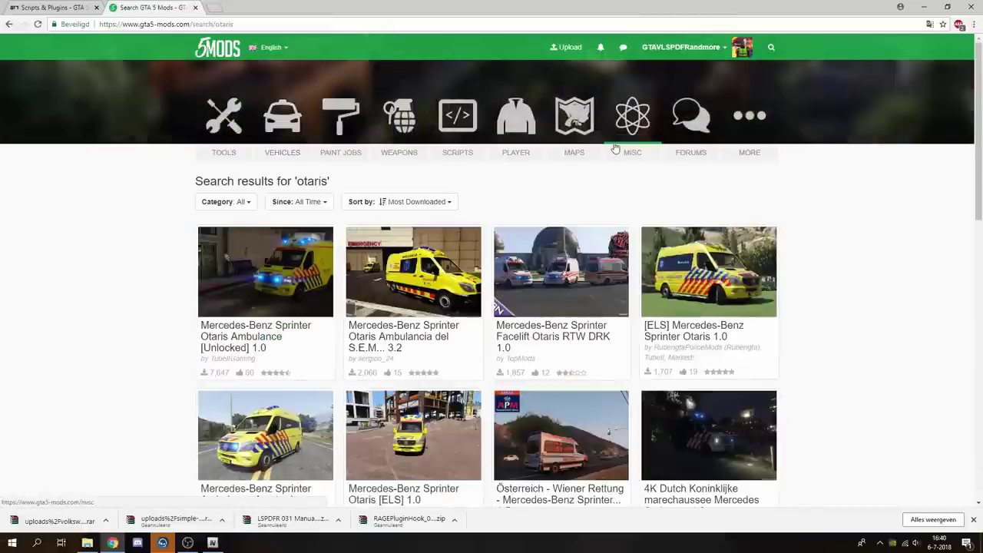
{"action": "scroll", "coordinate": [616, 149], "scroll_direction": "down", "scroll_amount": 1}
{"action": "scroll", "coordinate": [615, 148], "scroll_direction": "down", "scroll_amount": 1}
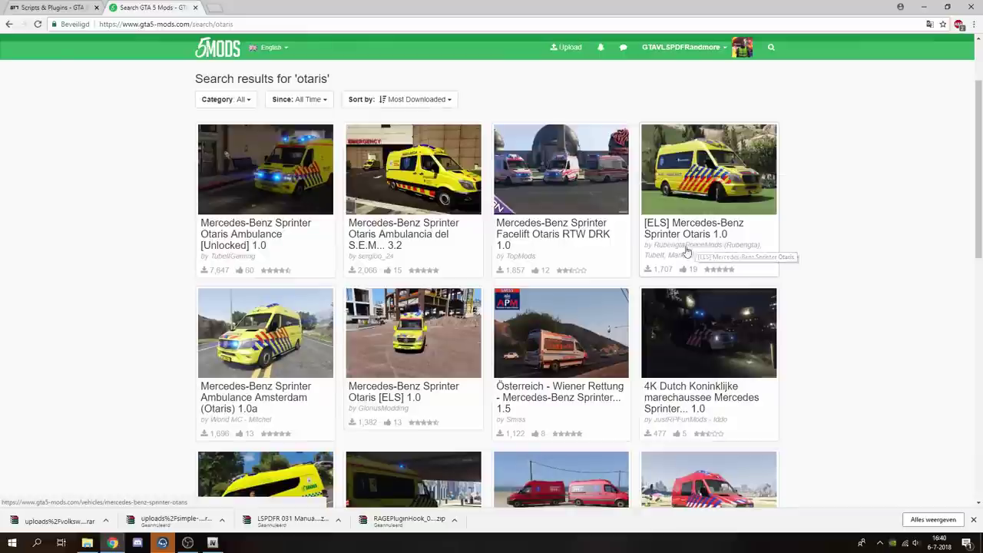
{"action": "left_click", "coordinate": [409, 347]}
{"action": "scroll", "coordinate": [393, 278], "scroll_direction": "down", "scroll_amount": 1}
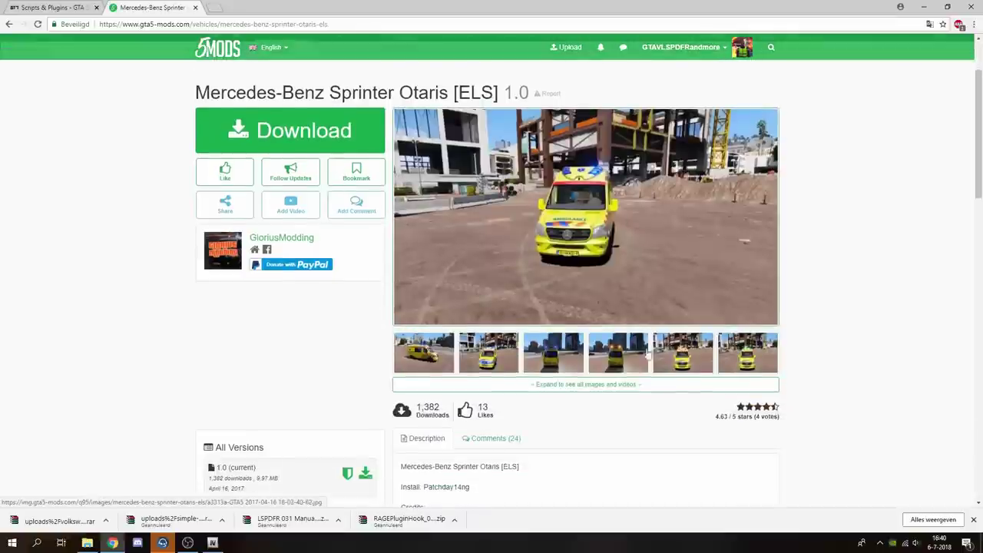
Browse the screenshots of the GloriusModding Otaris [ELS] ambulance and close the image viewer
{"action": "left_click", "coordinate": [658, 352]}
{"action": "left_click", "coordinate": [960, 271]}
{"action": "left_click", "coordinate": [960, 271]}
{"action": "left_click", "coordinate": [961, 271]}
{"action": "left_click", "coordinate": [960, 271]}
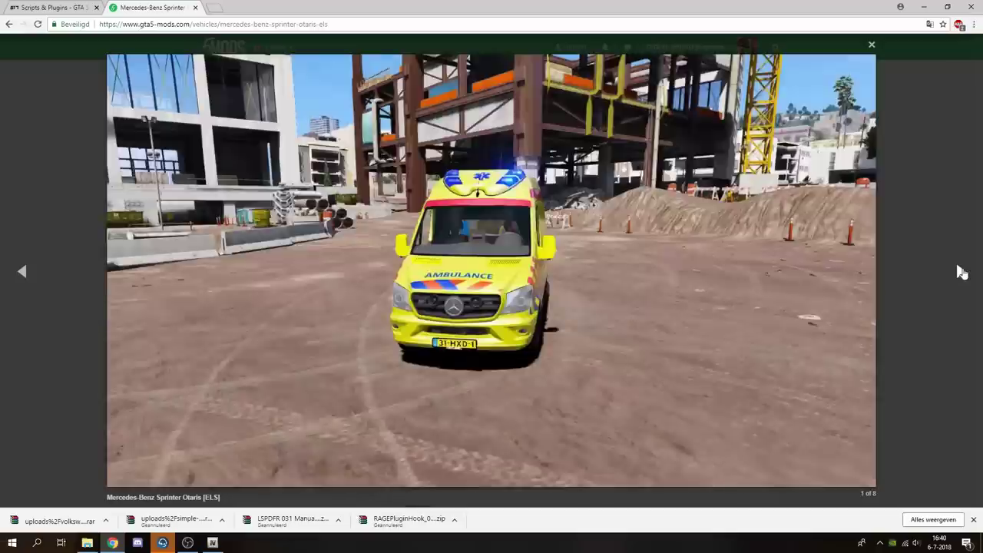
{"action": "left_click", "coordinate": [961, 272]}
{"action": "left_click", "coordinate": [872, 47]}
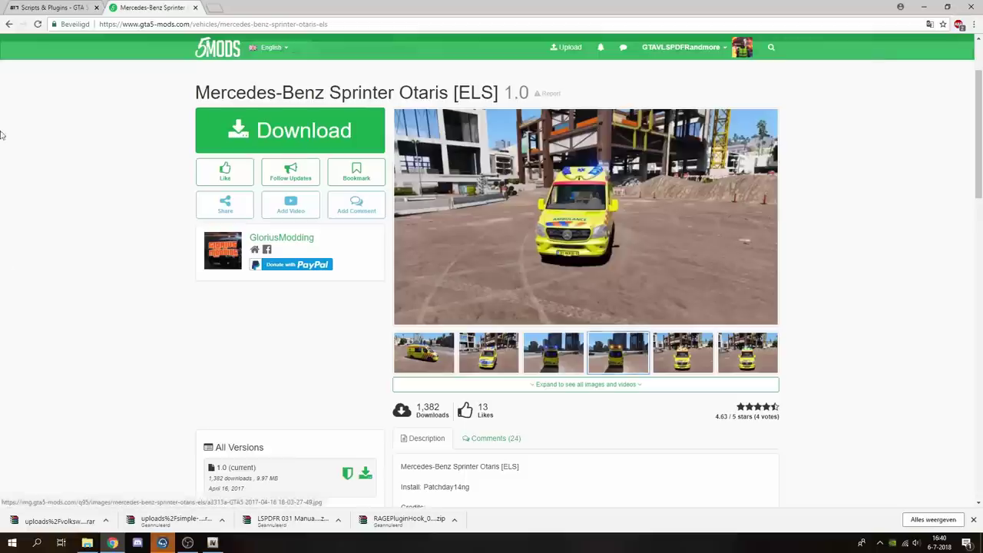
Return to the "otaris" results and open the [ELS] Mercedes-Benz Sprinter Otaris 1.0 page by RubengtaPoliceMods
{"action": "left_click", "coordinate": [10, 25]}
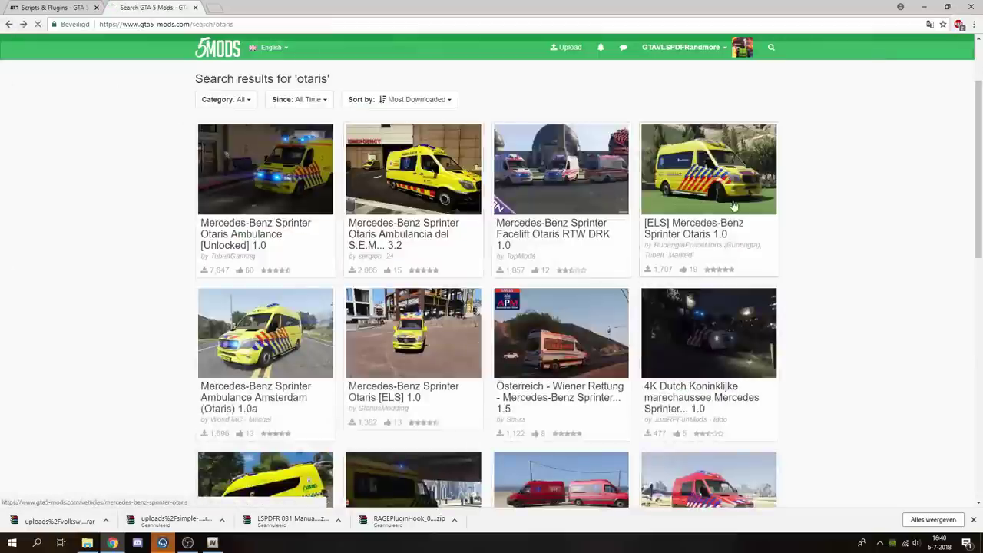
{"action": "left_click", "coordinate": [645, 252]}
{"action": "scroll", "coordinate": [461, 296], "scroll_direction": "down", "scroll_amount": 3}
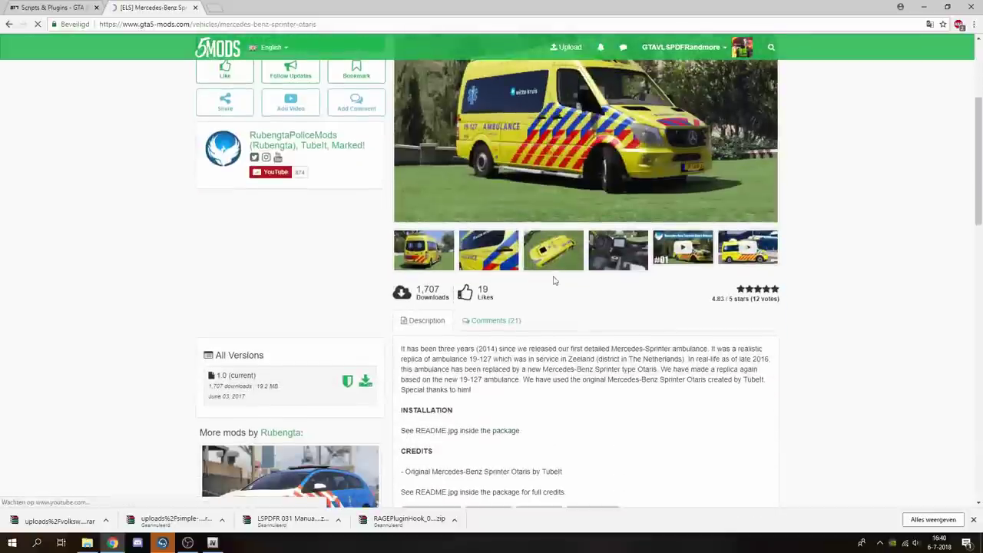
View the ambulance's interior image, play the muted Mercedes-Benz Sprinter Otaris (#01) video, and skip ahead to 0:48 and 0:55
{"action": "left_click", "coordinate": [628, 270]}
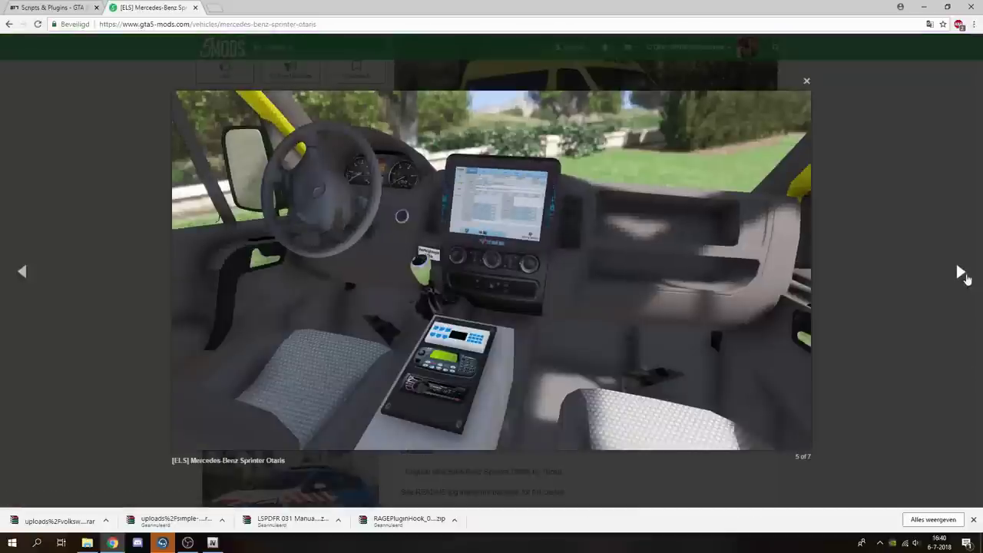
{"action": "left_click", "coordinate": [960, 272]}
{"action": "left_click", "coordinate": [300, 391]}
{"action": "left_click", "coordinate": [307, 382]}
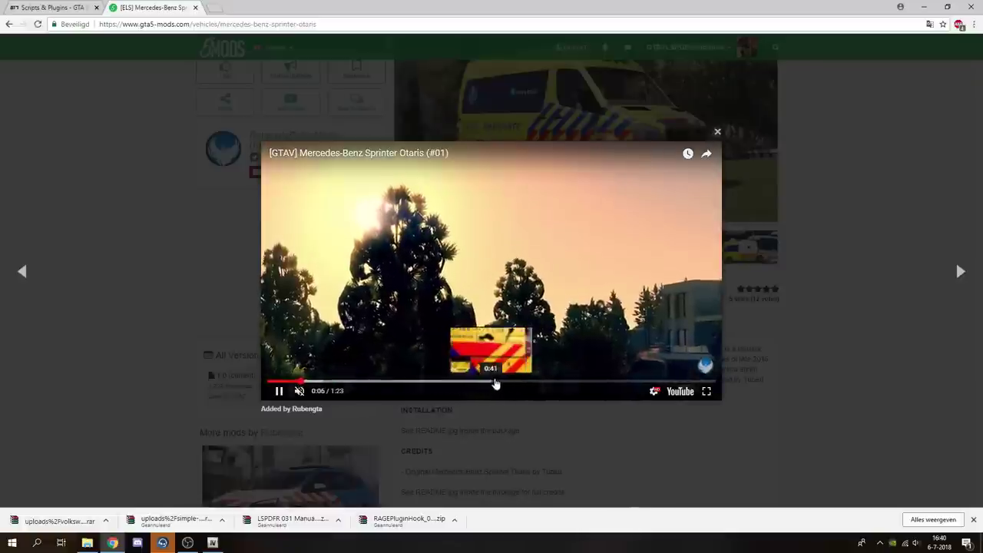
{"action": "left_click", "coordinate": [527, 381]}
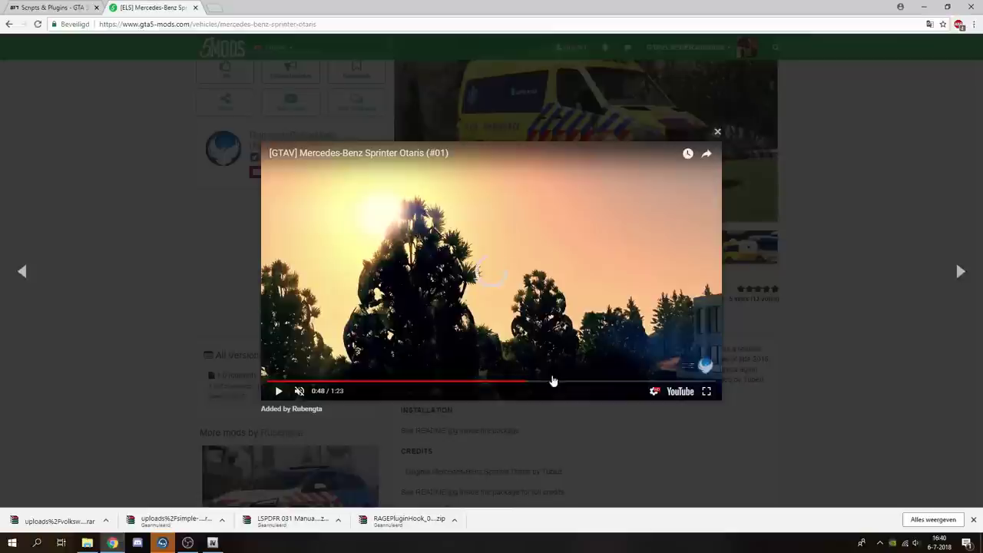
{"action": "left_click", "coordinate": [567, 382]}
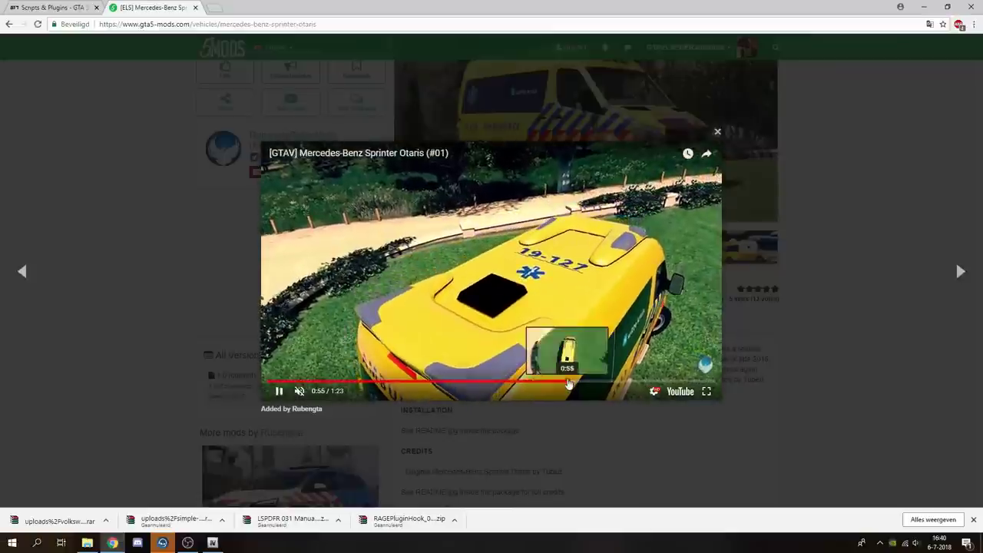
Close the video, return to the "otaris" results and download GloriusModding's Mercedes-Benz Sprinter Otaris [ELS] 1.0
{"action": "left_click", "coordinate": [771, 323]}
{"action": "scroll", "coordinate": [375, 198], "scroll_direction": "up", "scroll_amount": 1}
{"action": "scroll", "coordinate": [375, 197], "scroll_direction": "up", "scroll_amount": 3}
{"action": "left_click", "coordinate": [9, 24]}
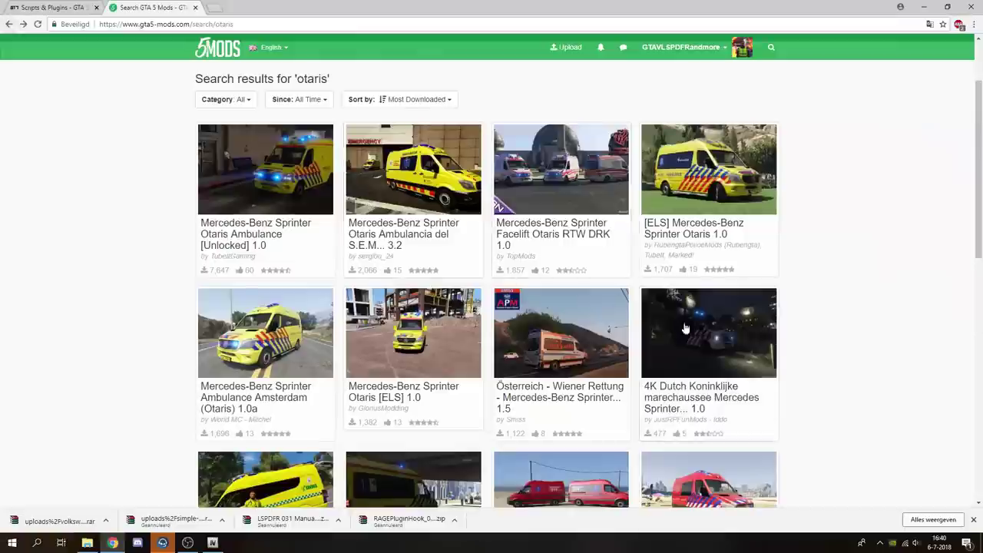
{"action": "left_click", "coordinate": [418, 338]}
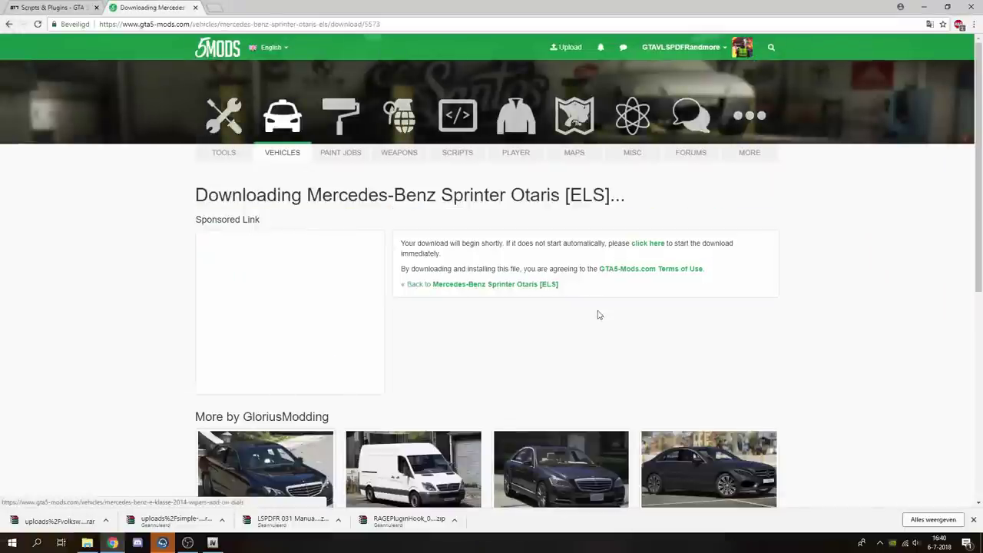
Open the downloaded Otaris [ELS] zip in WinRAR, minimise the browser and dismiss the licence notice
{"action": "left_click", "coordinate": [92, 523]}
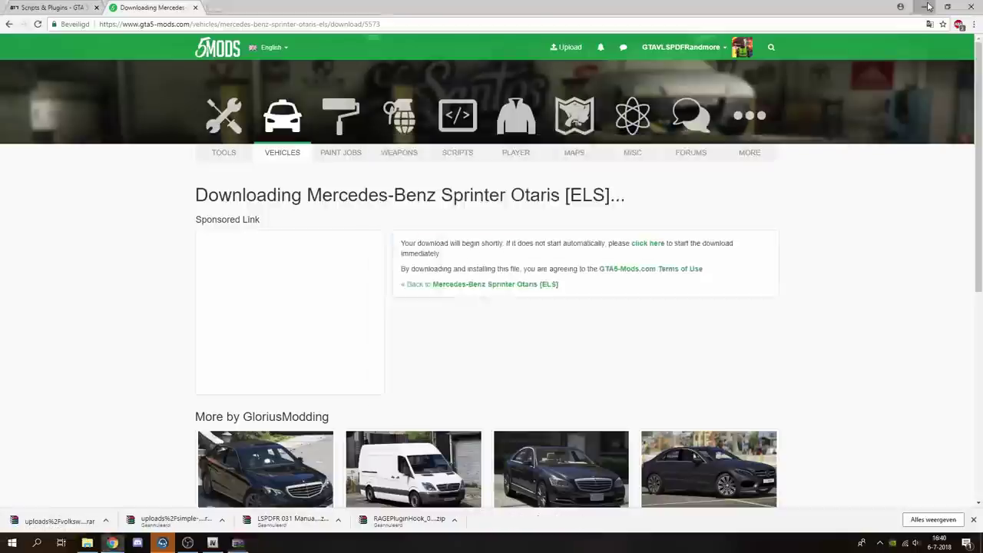
{"action": "left_click", "coordinate": [928, 7]}
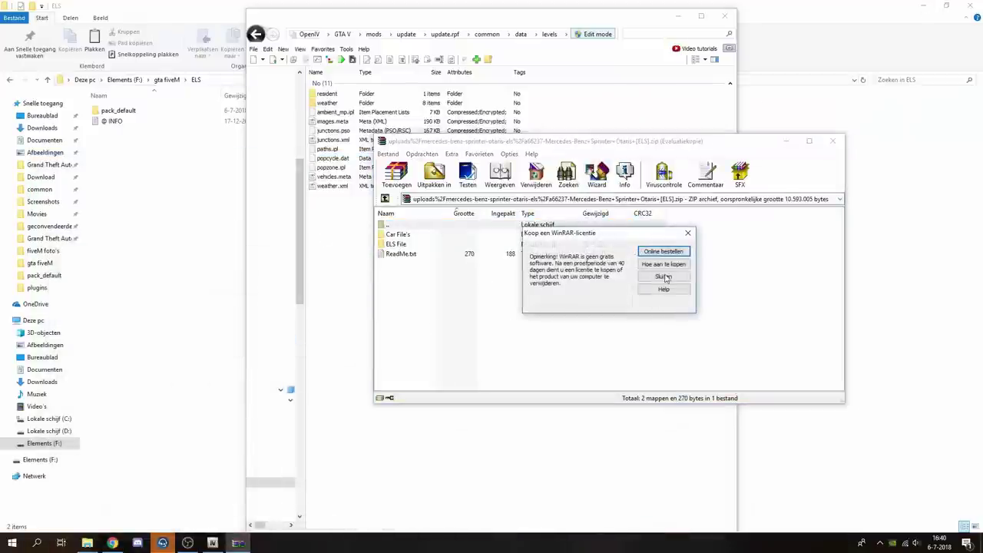
{"action": "left_click", "coordinate": [662, 277]}
Add ambulance.yft, ambulance_hi.yft and ambulance.ytd from the archive's Car File's folder to the patchday9ng dlc.rpf vehicle files in OpenIV
{"action": "double_click", "coordinate": [400, 235]}
{"action": "left_click_drag", "start_coordinate": [421, 308], "coordinate": [819, 294]}
{"action": "left_click", "coordinate": [601, 321]}
{"action": "key", "text": "ctrl+a"}
{"action": "left_click_drag", "start_coordinate": [383, 164], "coordinate": [330, 96]}
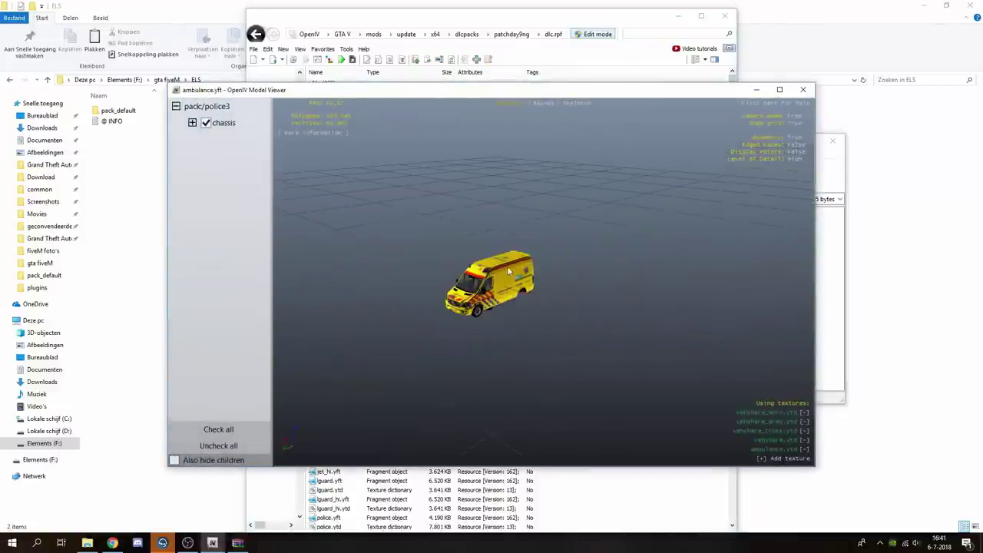
Inspect the ambulance.yft model from the front and both sides in the OpenIV Model Viewer and close the viewer
{"action": "scroll", "coordinate": [523, 269], "scroll_direction": "up", "scroll_amount": 10}
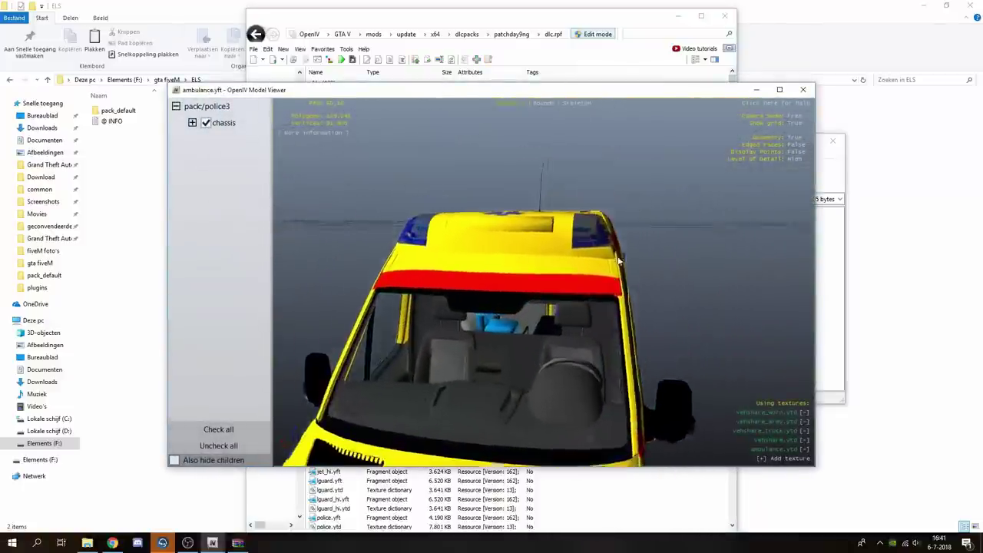
{"action": "scroll", "coordinate": [618, 261], "scroll_direction": "down", "scroll_amount": 5}
{"action": "left_click_drag", "start_coordinate": [616, 262], "coordinate": [512, 263]}
{"action": "scroll", "coordinate": [548, 267], "scroll_direction": "up", "scroll_amount": 3}
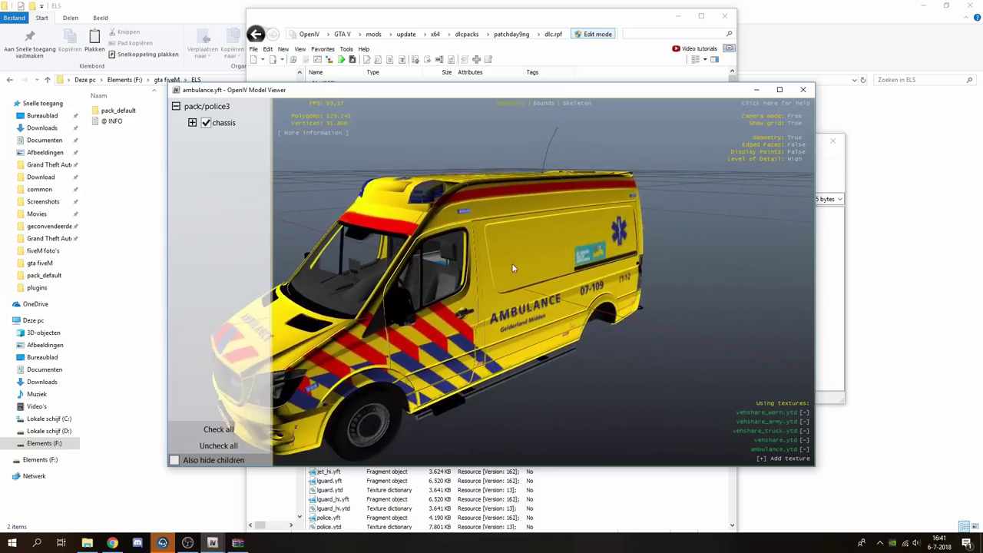
{"action": "scroll", "coordinate": [400, 245], "scroll_direction": "up", "scroll_amount": 6}
{"action": "scroll", "coordinate": [489, 263], "scroll_direction": "down", "scroll_amount": 2}
{"action": "scroll", "coordinate": [444, 278], "scroll_direction": "down", "scroll_amount": 3}
{"action": "left_click_drag", "start_coordinate": [444, 278], "coordinate": [768, 323]}
{"action": "scroll", "coordinate": [623, 272], "scroll_direction": "up", "scroll_amount": 3}
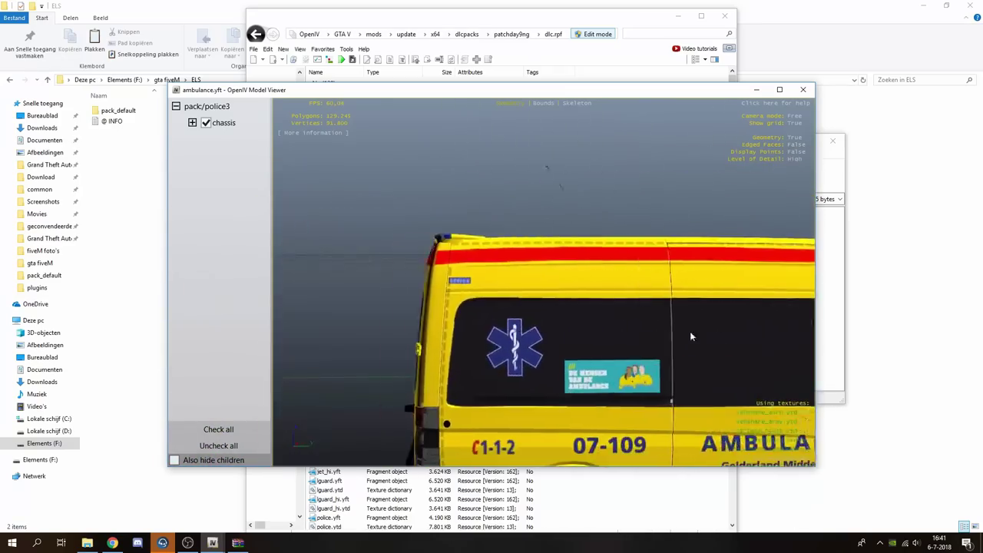
{"action": "scroll", "coordinate": [690, 335], "scroll_direction": "down", "scroll_amount": 4}
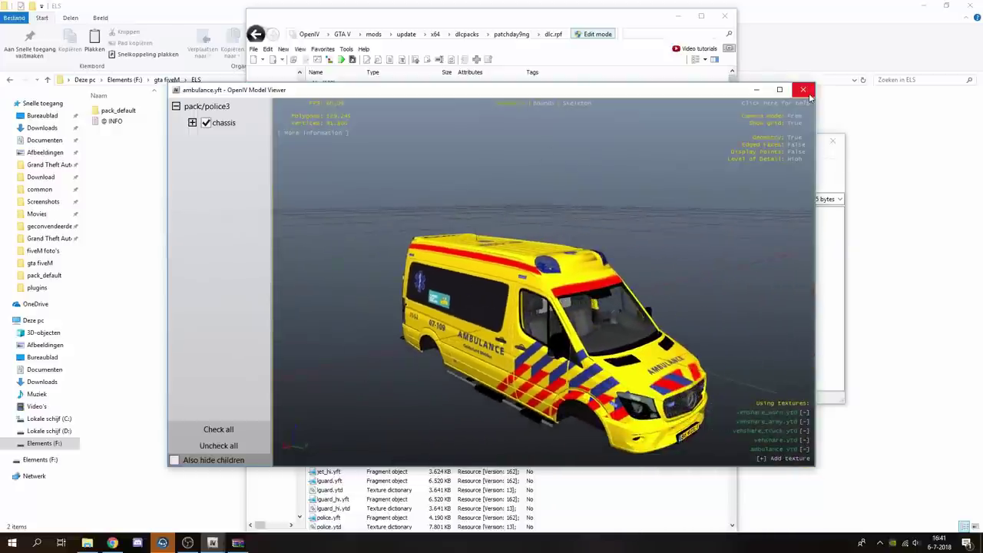
{"action": "left_click", "coordinate": [803, 90]}
{"action": "left_click", "coordinate": [823, 286]}
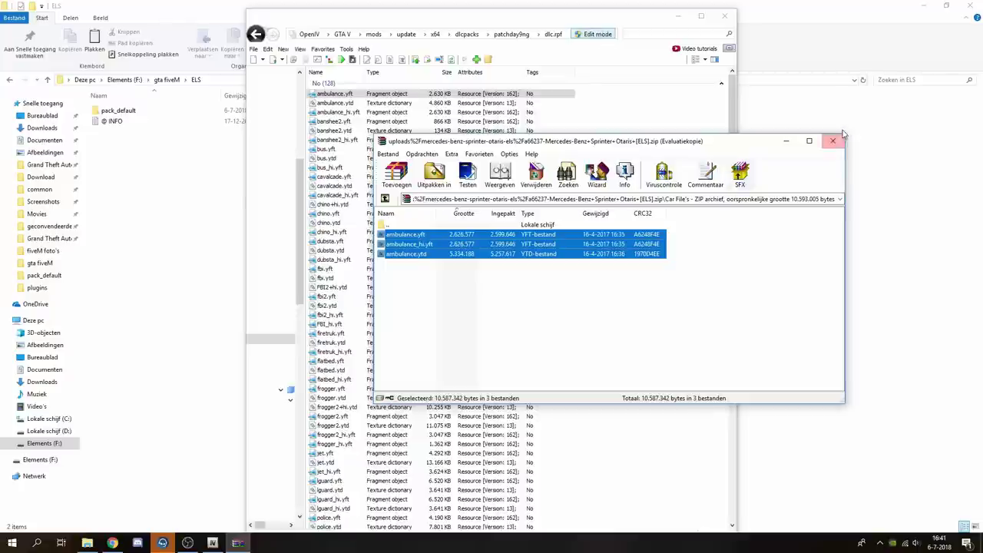
Copy AMBULANCE.xml from the archive's ELS File folder into the ELS pack_default folder, check it there and close the archive
{"action": "key", "text": "BackSpace"}
{"action": "double_click", "coordinate": [399, 245]}
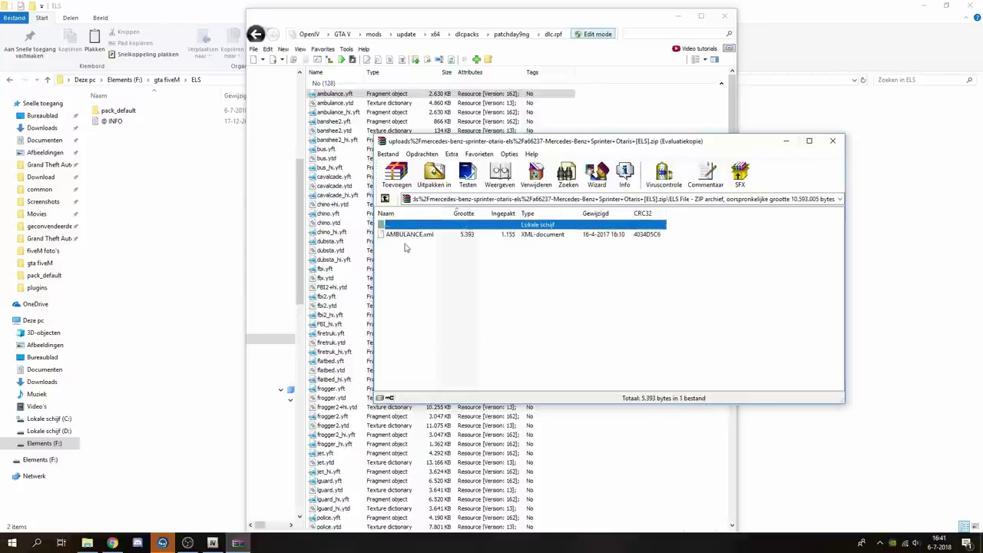
{"action": "left_click_drag", "start_coordinate": [420, 239], "coordinate": [141, 113]}
{"action": "double_click", "coordinate": [140, 112]}
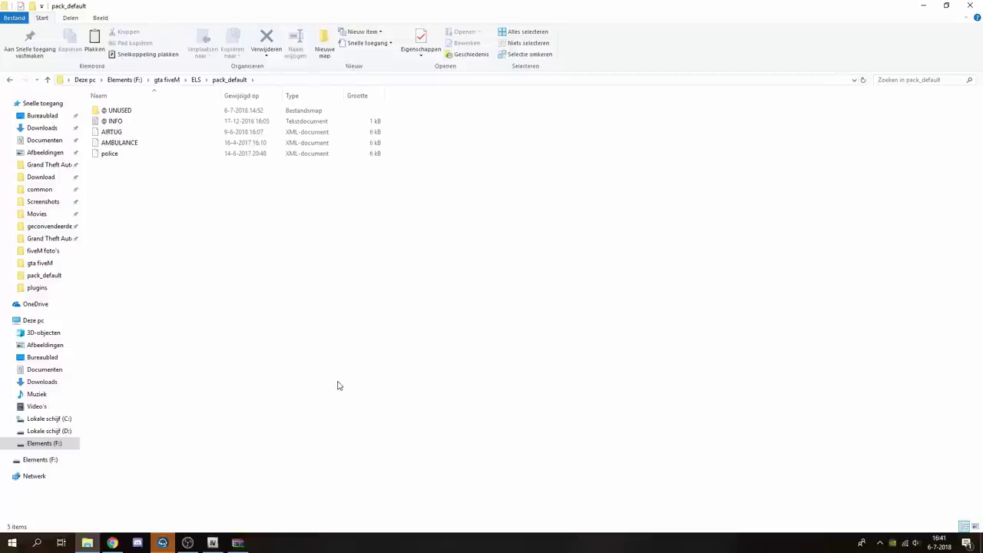
{"action": "left_click", "coordinate": [237, 543]}
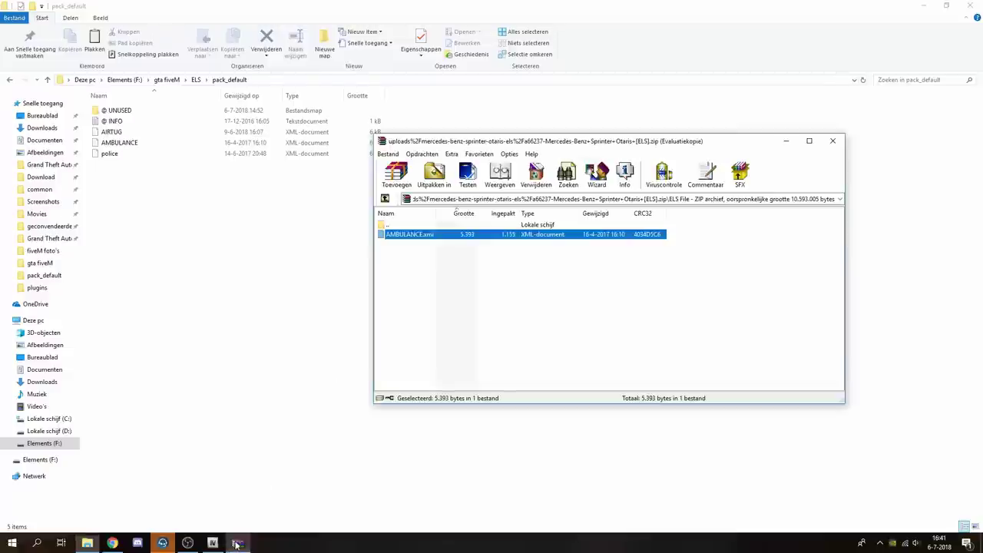
{"action": "left_click", "coordinate": [833, 141]}
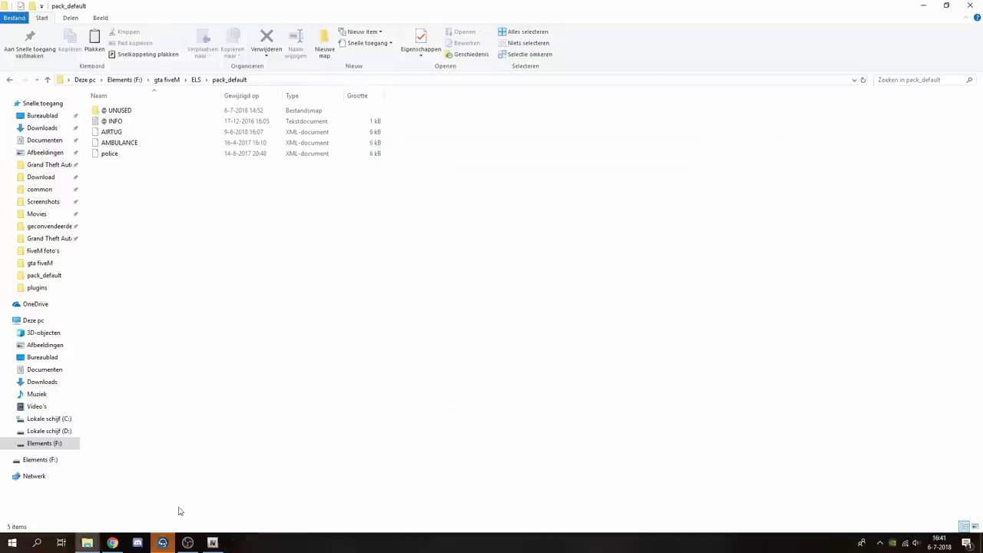
Switch back to Chrome, search the mod site for "brandweer" and look through the first page of results
{"action": "left_click", "coordinate": [112, 543]}
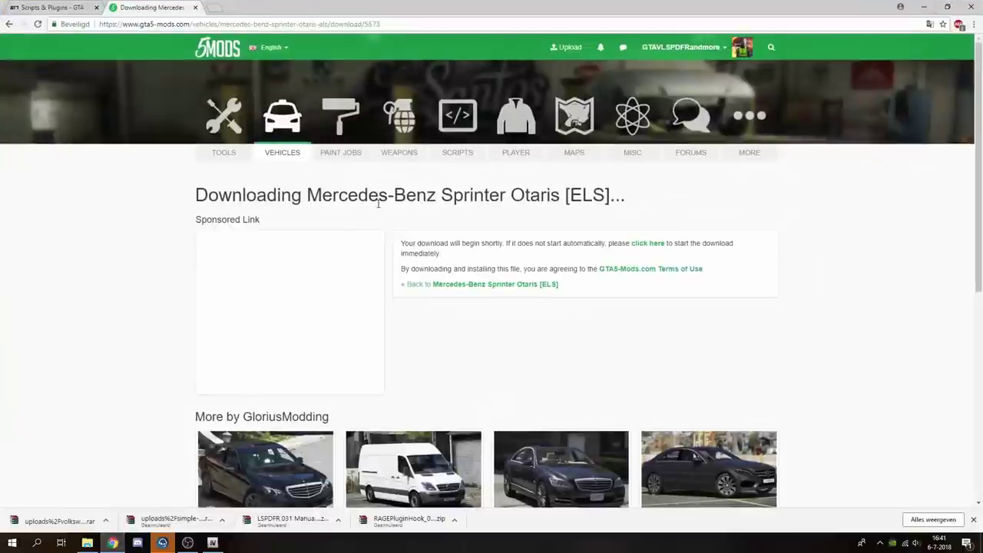
{"action": "left_click", "coordinate": [769, 48]}
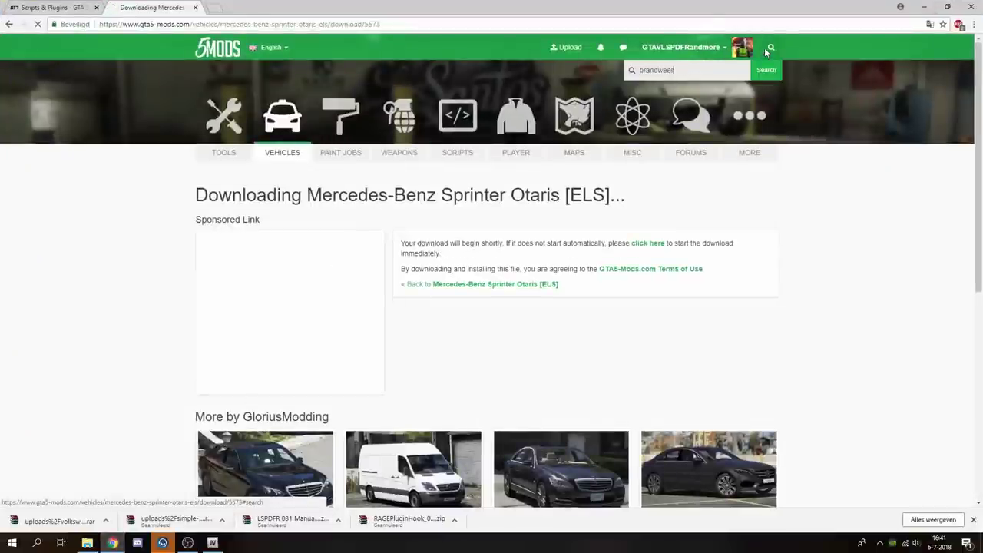
{"action": "key", "text": "Return"}
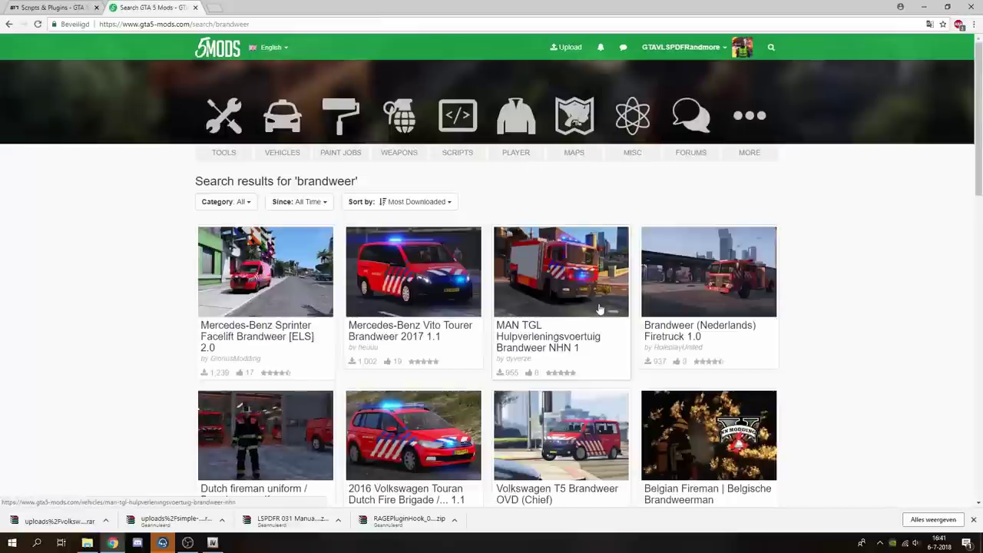
{"action": "scroll", "coordinate": [588, 309], "scroll_direction": "down", "scroll_amount": 3}
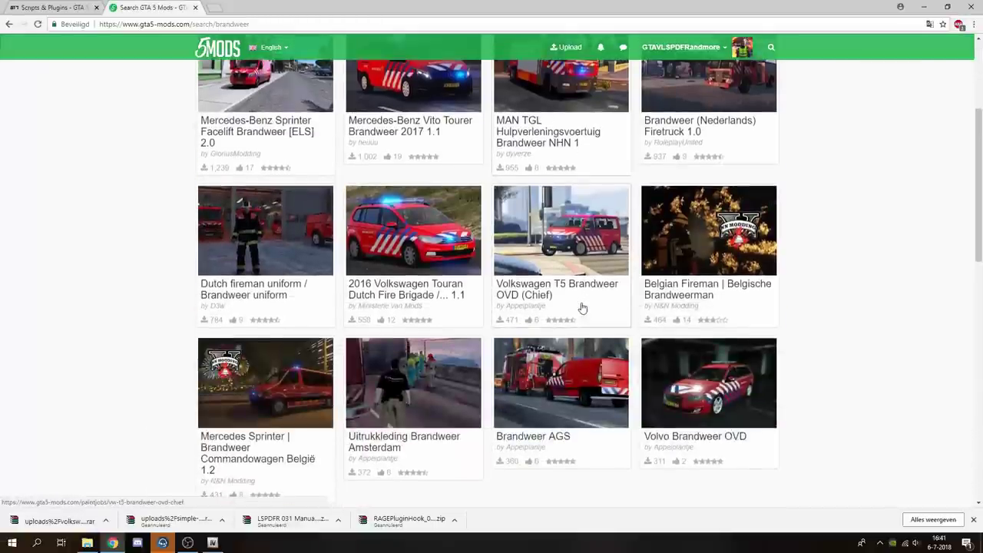
{"action": "scroll", "coordinate": [582, 308], "scroll_direction": "down", "scroll_amount": 4}
{"action": "scroll", "coordinate": [514, 347], "scroll_direction": "down", "scroll_amount": 1}
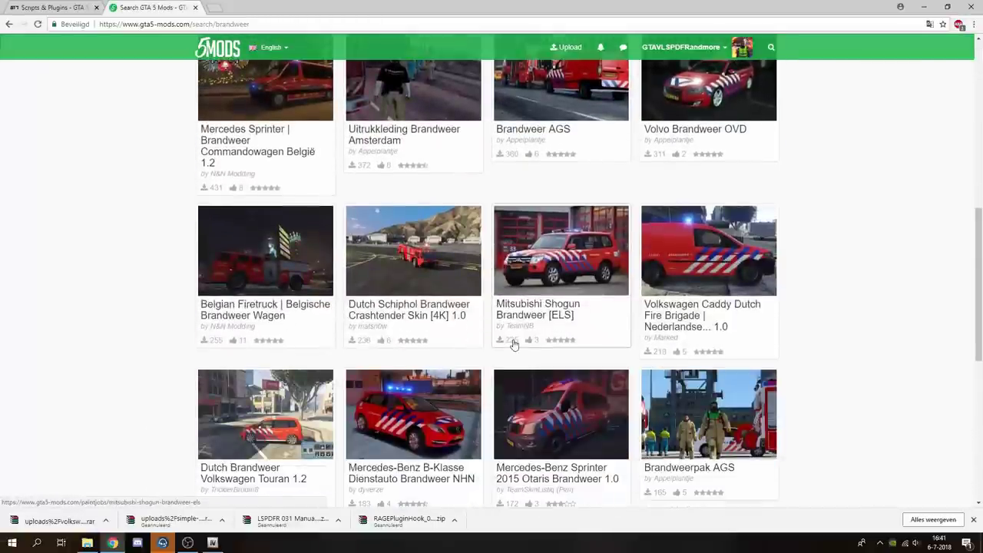
{"action": "scroll", "coordinate": [518, 342], "scroll_direction": "down", "scroll_amount": 5}
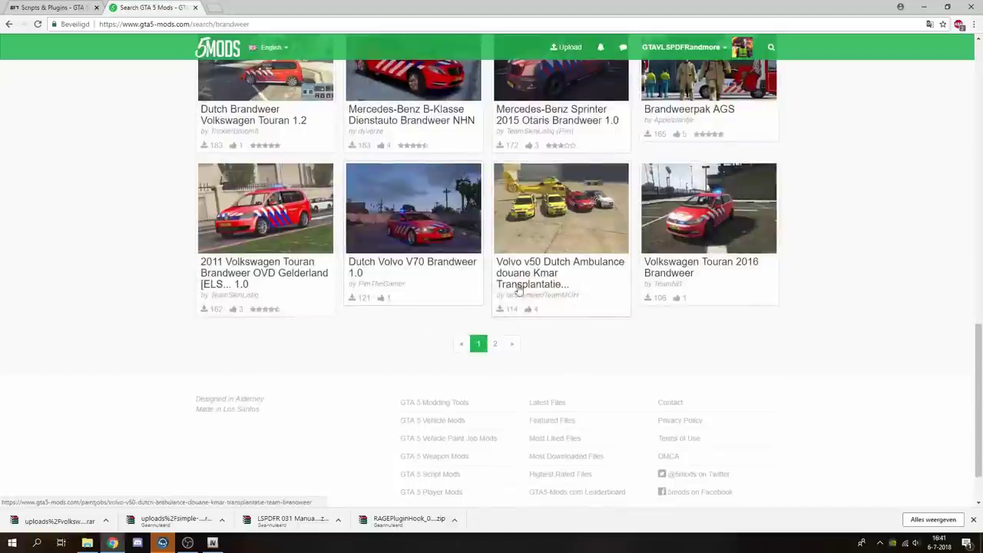
Look through page 2 of the "brandweer" results and go over page 1 again for a fire vehicle
{"action": "left_click", "coordinate": [495, 344]}
{"action": "scroll", "coordinate": [499, 349], "scroll_direction": "down", "scroll_amount": 2}
{"action": "scroll", "coordinate": [482, 425], "scroll_direction": "down", "scroll_amount": 2}
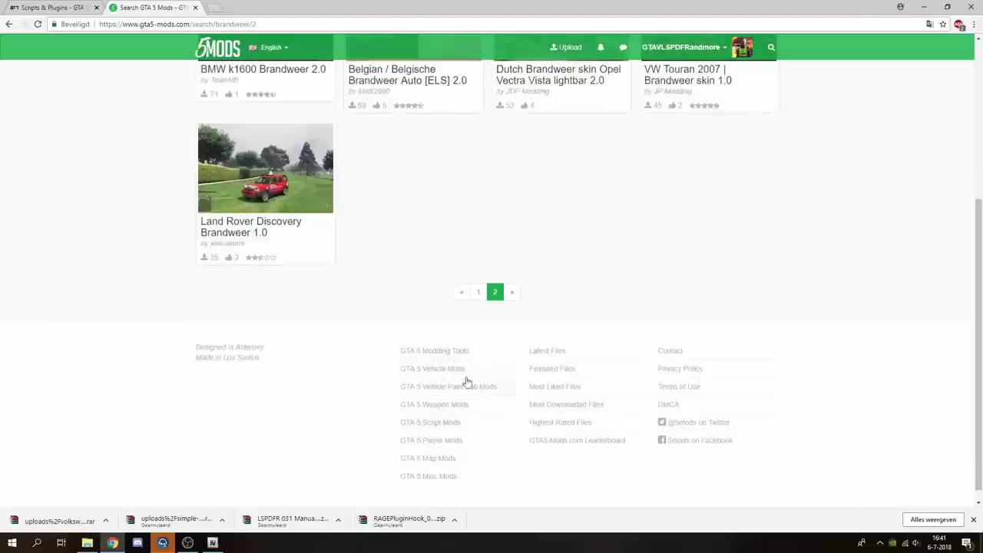
{"action": "left_click", "coordinate": [481, 297]}
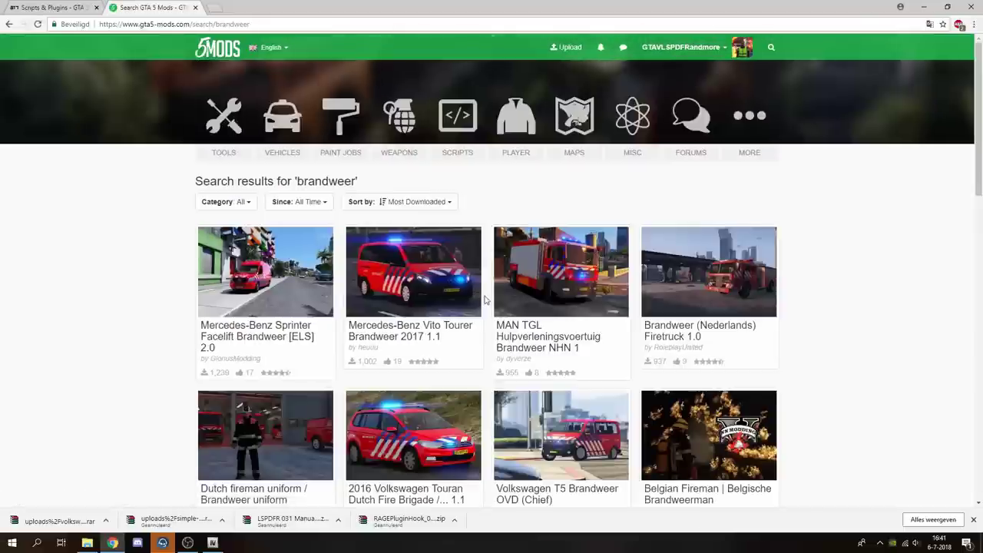
{"action": "scroll", "coordinate": [485, 301], "scroll_direction": "down", "scroll_amount": 2}
{"action": "scroll", "coordinate": [485, 301], "scroll_direction": "down", "scroll_amount": 4}
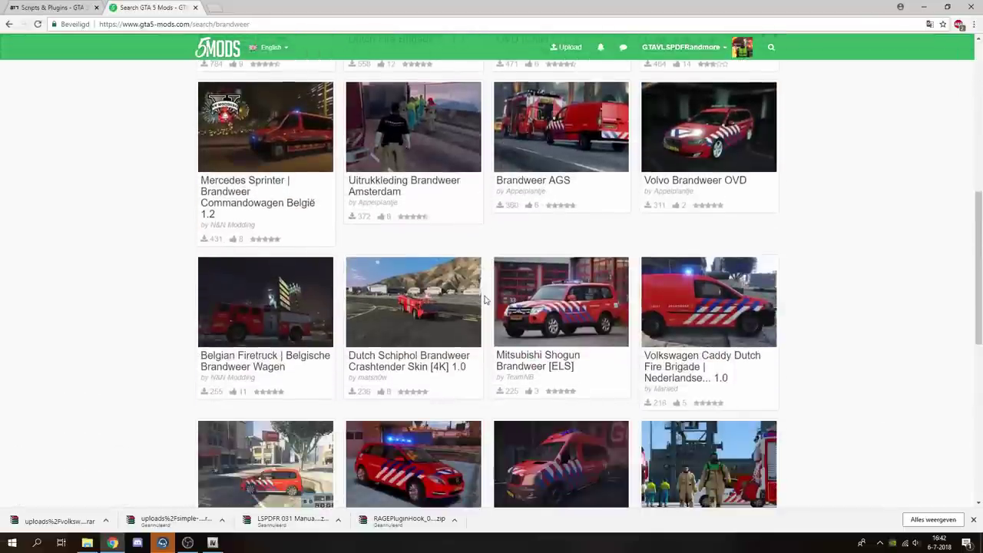
{"action": "scroll", "coordinate": [485, 301], "scroll_direction": "down", "scroll_amount": 3}
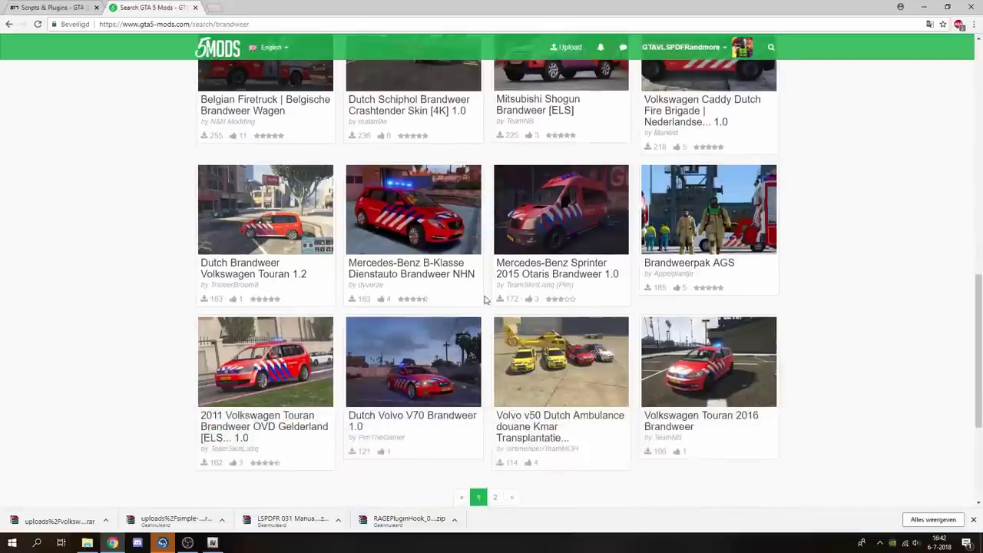
{"action": "scroll", "coordinate": [485, 300], "scroll_direction": "up", "scroll_amount": 6}
Search the mod site for "topmods" and look through result pages 1 to 4 for a fire truck
{"action": "left_click", "coordinate": [764, 57]}
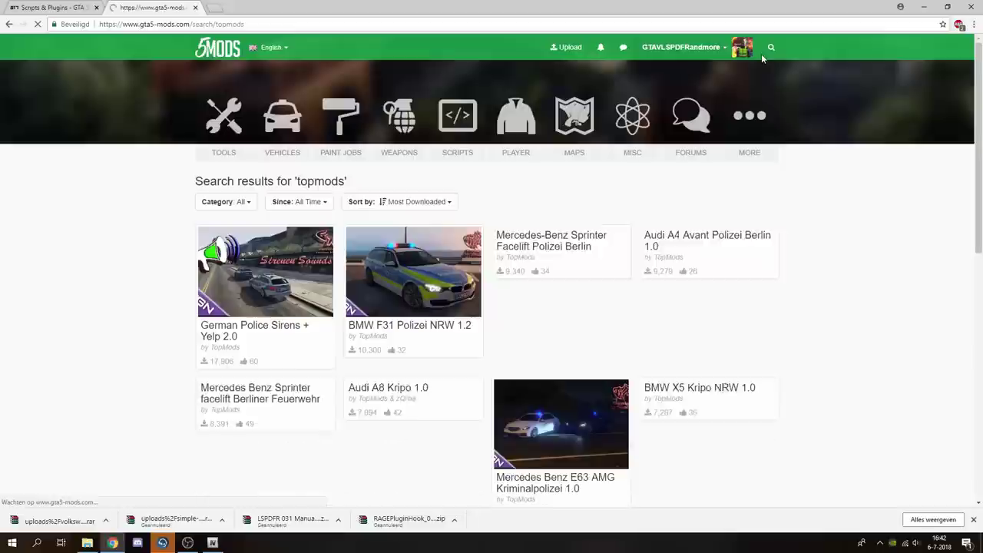
{"action": "scroll", "coordinate": [466, 384], "scroll_direction": "down", "scroll_amount": 9}
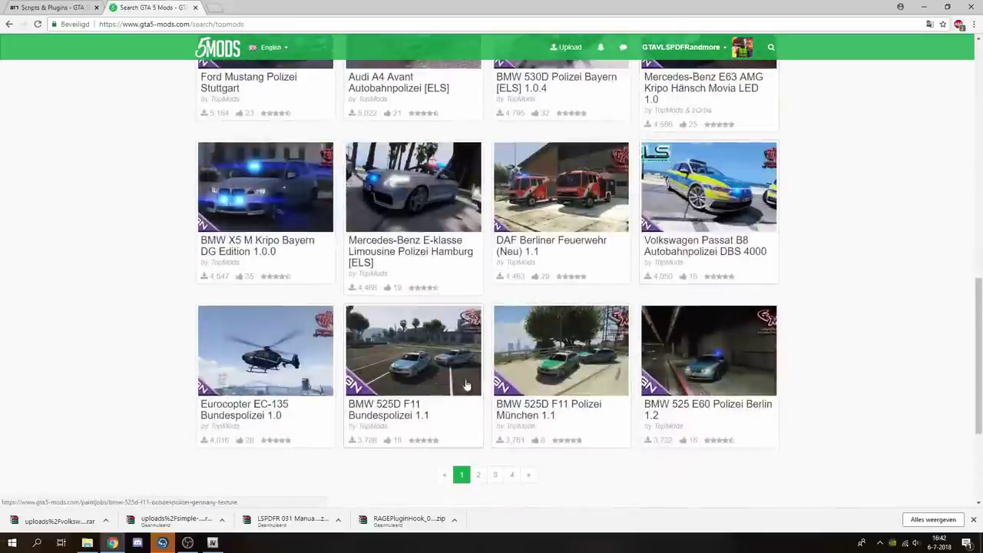
{"action": "left_click", "coordinate": [478, 474]}
{"action": "scroll", "coordinate": [492, 444], "scroll_direction": "down", "scroll_amount": 7}
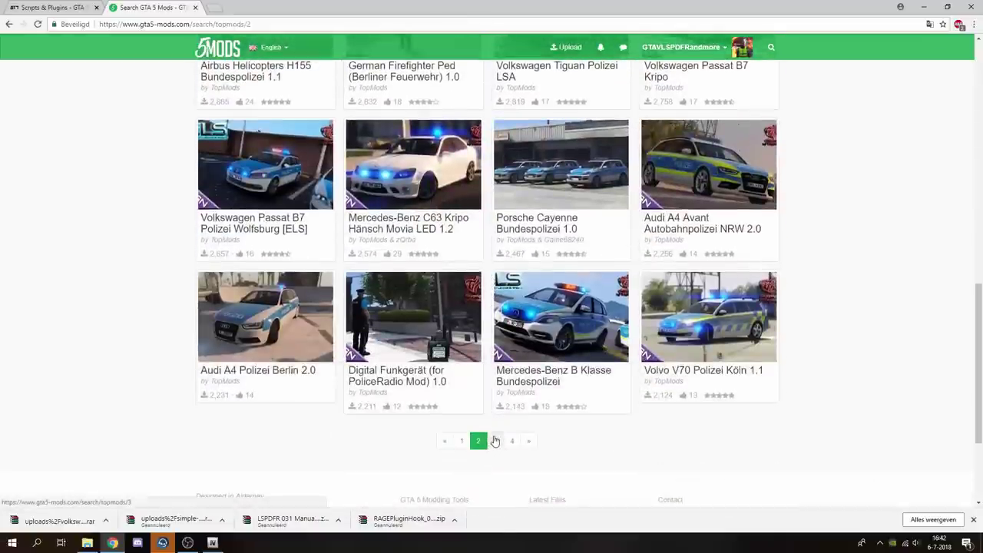
{"action": "scroll", "coordinate": [495, 439], "scroll_direction": "down", "scroll_amount": 7}
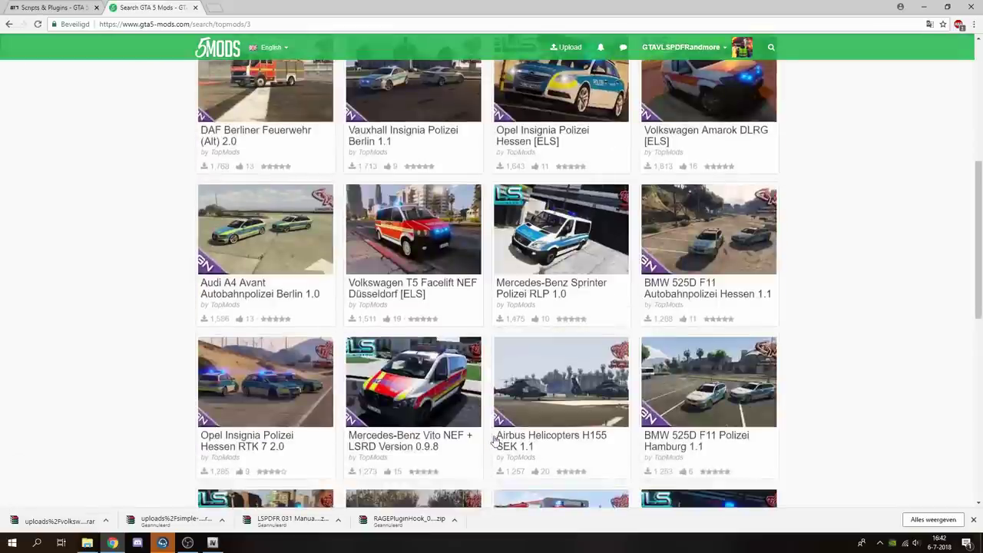
{"action": "left_click", "coordinate": [512, 421]}
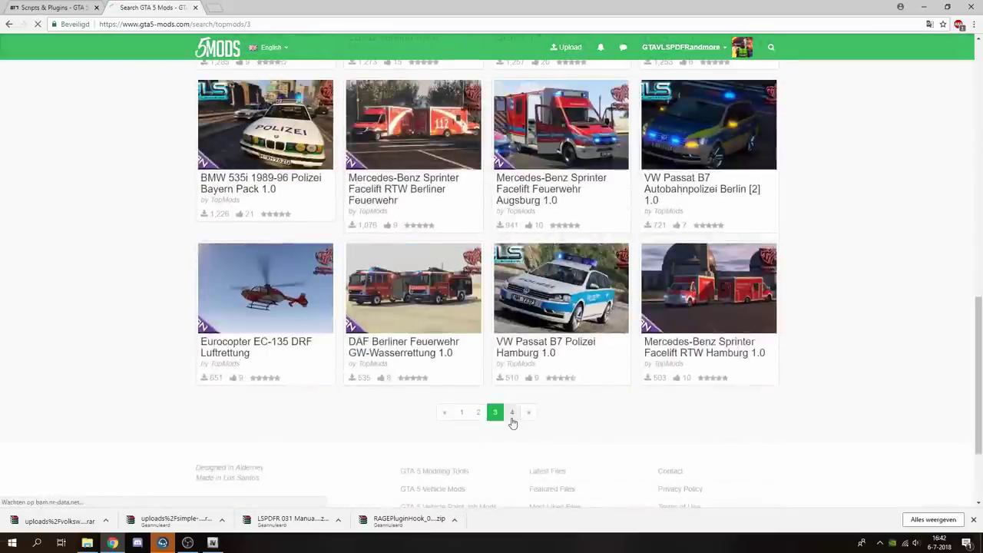
{"action": "scroll", "coordinate": [513, 423], "scroll_direction": "down", "scroll_amount": 7}
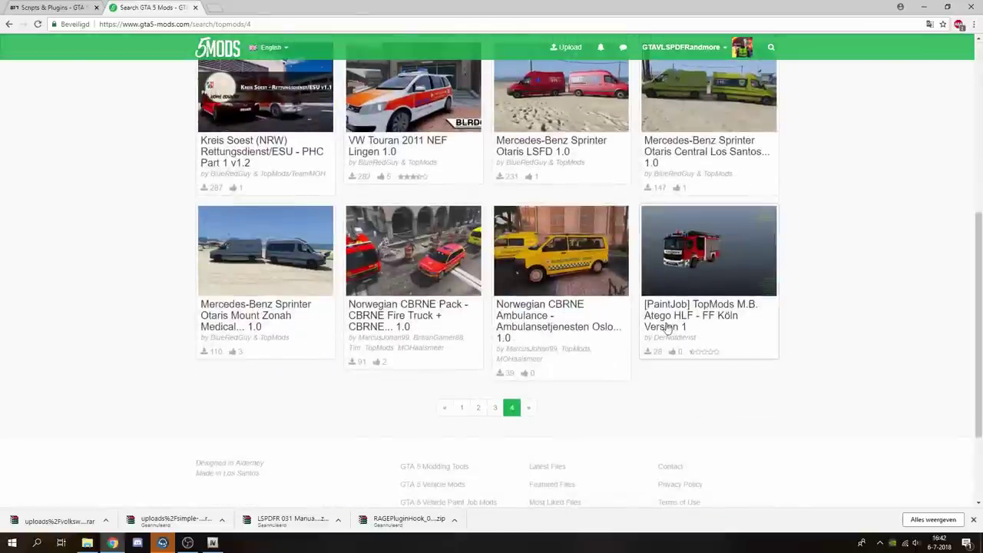
{"action": "scroll", "coordinate": [666, 328], "scroll_direction": "up", "scroll_amount": 3}
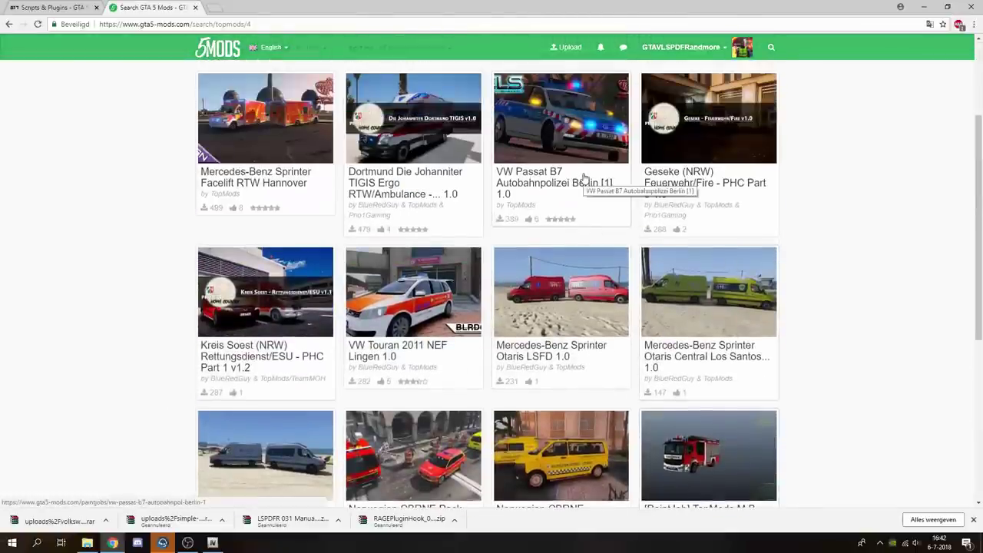
{"action": "scroll", "coordinate": [583, 178], "scroll_direction": "up", "scroll_amount": 2}
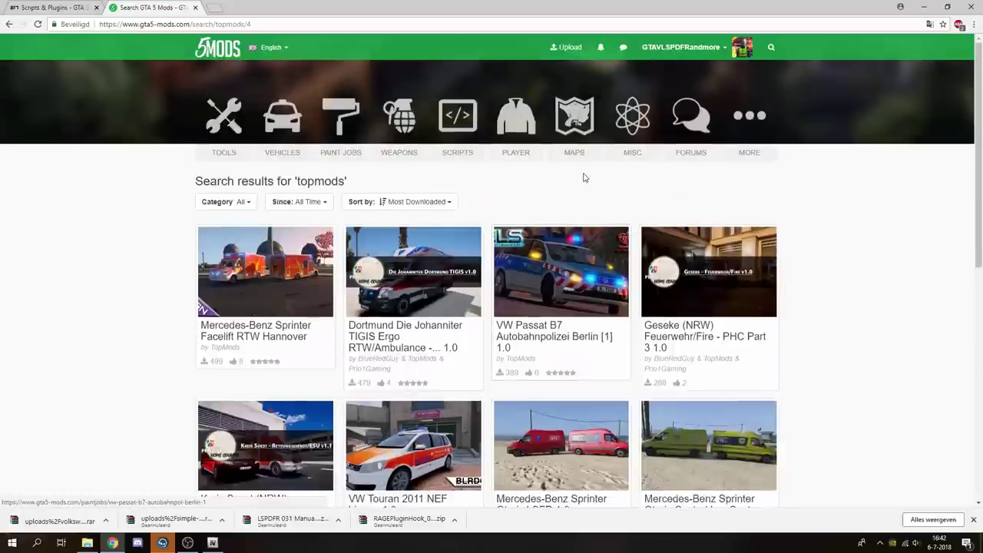
Open the Geseke (NRW) Feuerwehr/Fire - PHC Part 3 1.0 page, browse its fire truck screenshots and close the image viewer
{"action": "left_click", "coordinate": [701, 319]}
{"action": "scroll", "coordinate": [776, 338], "scroll_direction": "down", "scroll_amount": 1}
{"action": "scroll", "coordinate": [770, 337], "scroll_direction": "down", "scroll_amount": 1}
{"action": "left_click", "coordinate": [676, 311]}
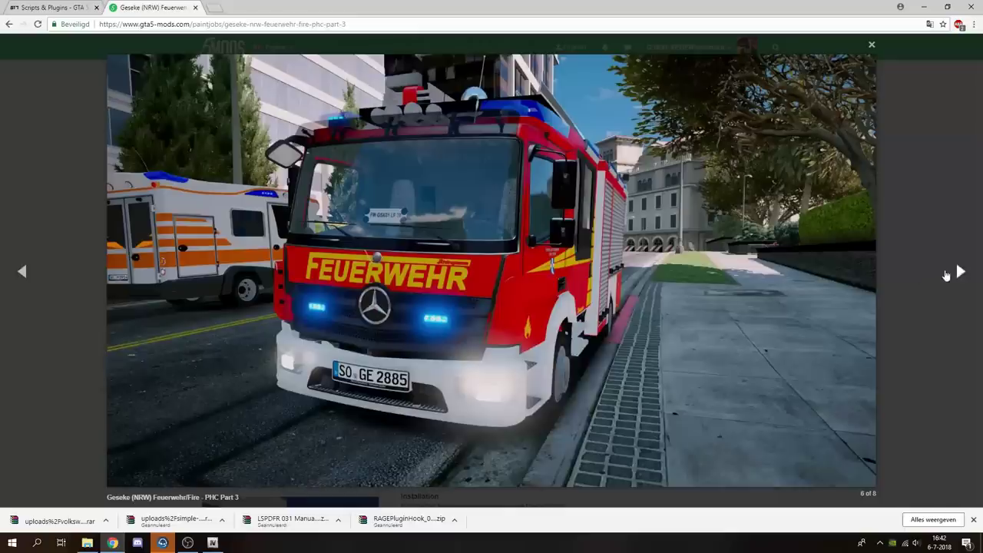
{"action": "left_click", "coordinate": [948, 276]}
{"action": "left_click", "coordinate": [934, 231]}
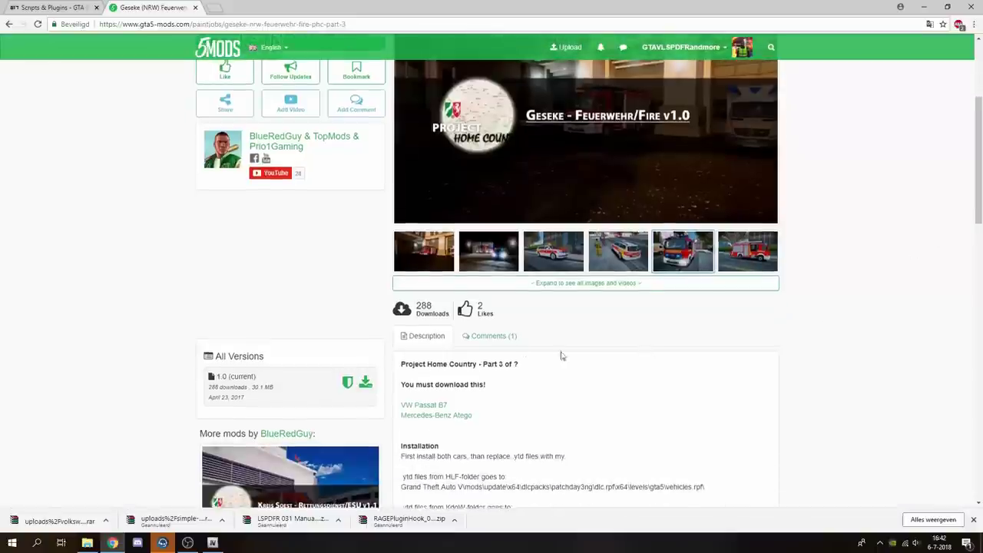
{"action": "scroll", "coordinate": [305, 302], "scroll_direction": "up", "scroll_amount": 1}
{"action": "scroll", "coordinate": [332, 195], "scroll_direction": "up", "scroll_amount": 2}
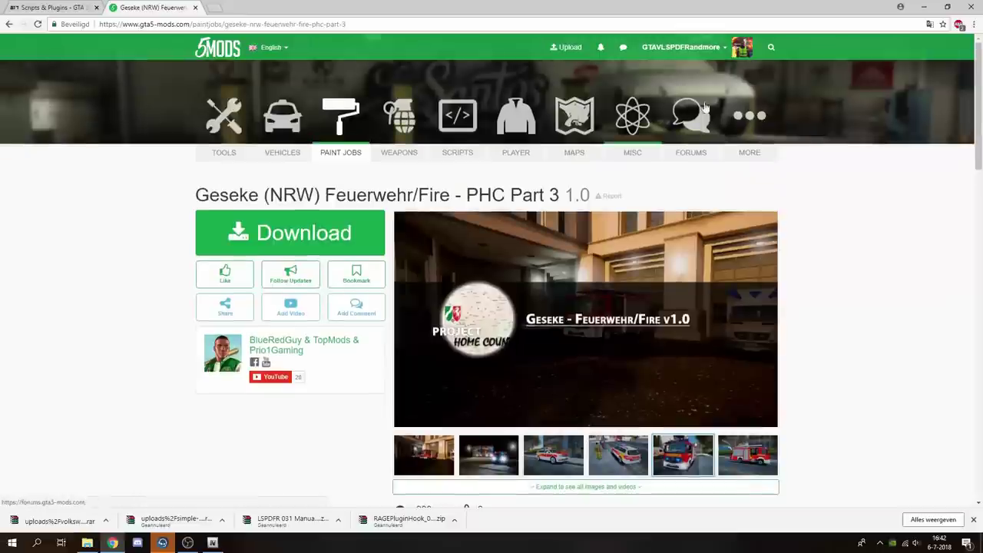
Return to the "topmods" search results, open the Mercedes-Benz E-Klasse 2015 Polizei page and go to the TopMods author's full list of files
{"action": "left_click", "coordinate": [771, 47]}
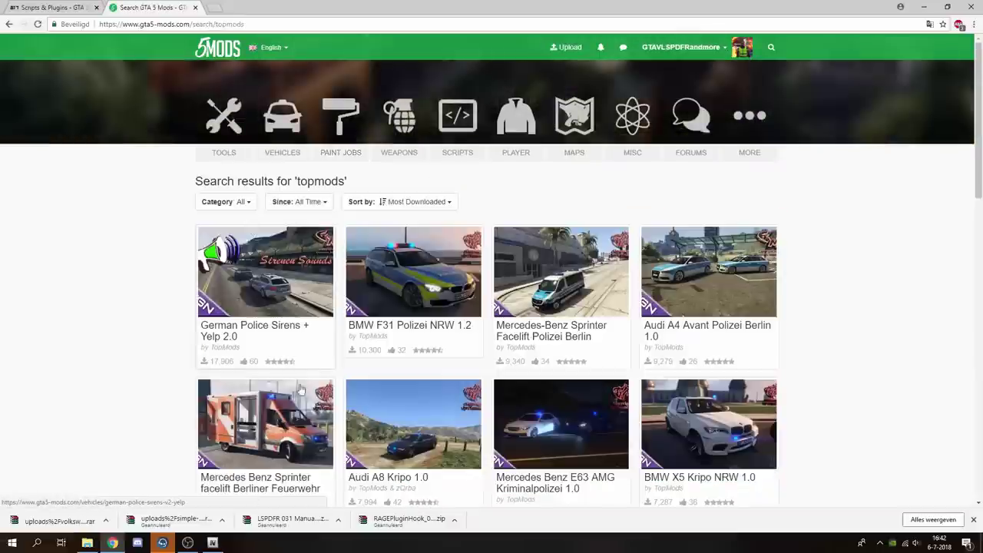
{"action": "scroll", "coordinate": [559, 355], "scroll_direction": "down", "scroll_amount": 1}
{"action": "scroll", "coordinate": [559, 354], "scroll_direction": "down", "scroll_amount": 5}
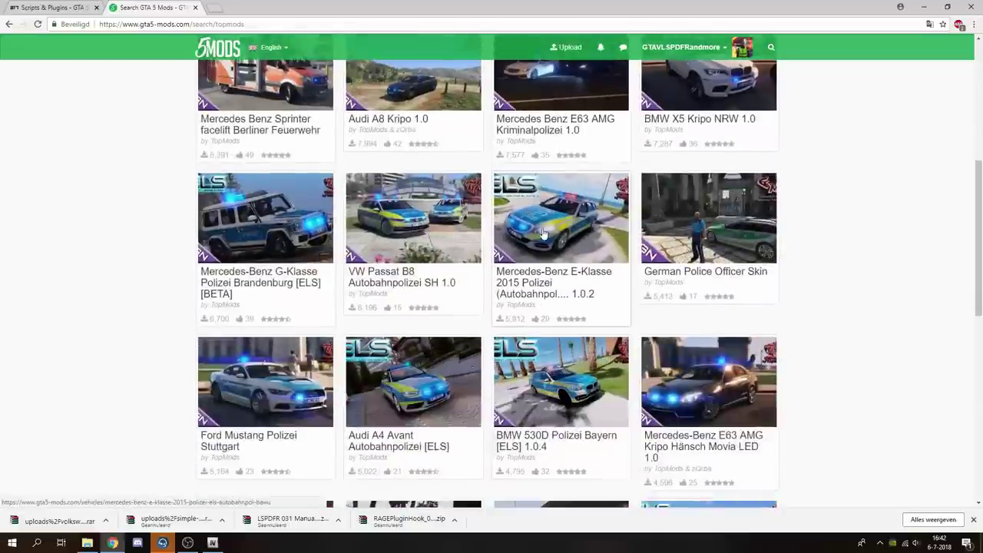
{"action": "left_click", "coordinate": [561, 230]}
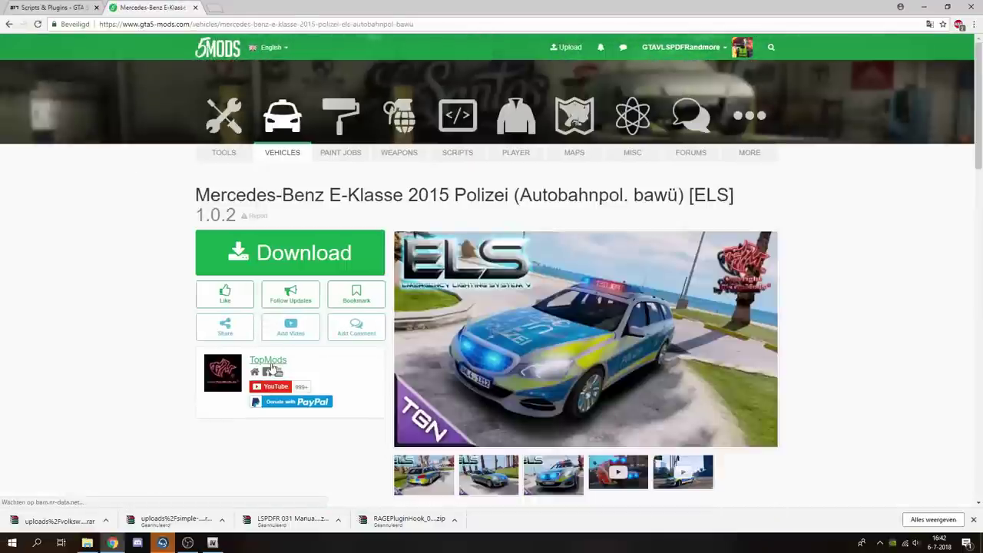
{"action": "left_click", "coordinate": [269, 361]}
{"action": "scroll", "coordinate": [276, 231], "scroll_direction": "down", "scroll_amount": 3}
{"action": "left_click", "coordinate": [276, 156]}
Look through pages 1 to 4 of the files uploaded by TopMods for a fire truck
{"action": "scroll", "coordinate": [469, 235], "scroll_direction": "down", "scroll_amount": 5}
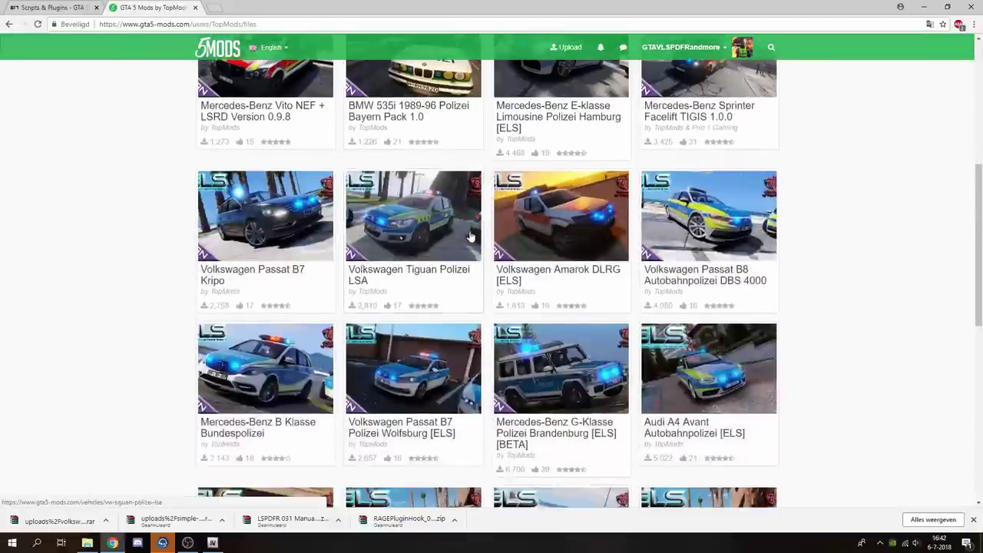
{"action": "scroll", "coordinate": [471, 236], "scroll_direction": "down", "scroll_amount": 6}
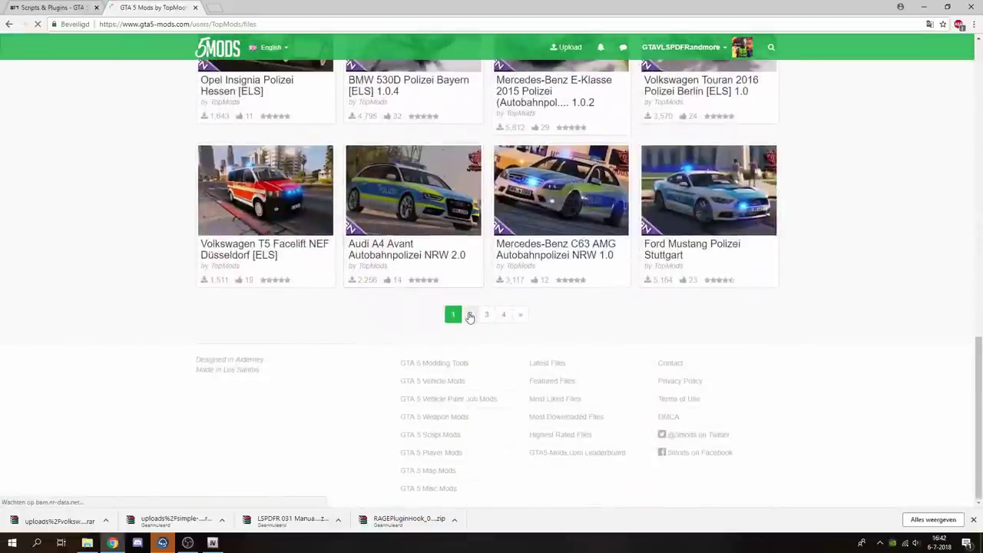
{"action": "left_click", "coordinate": [470, 315]}
{"action": "scroll", "coordinate": [468, 315], "scroll_direction": "down", "scroll_amount": 10}
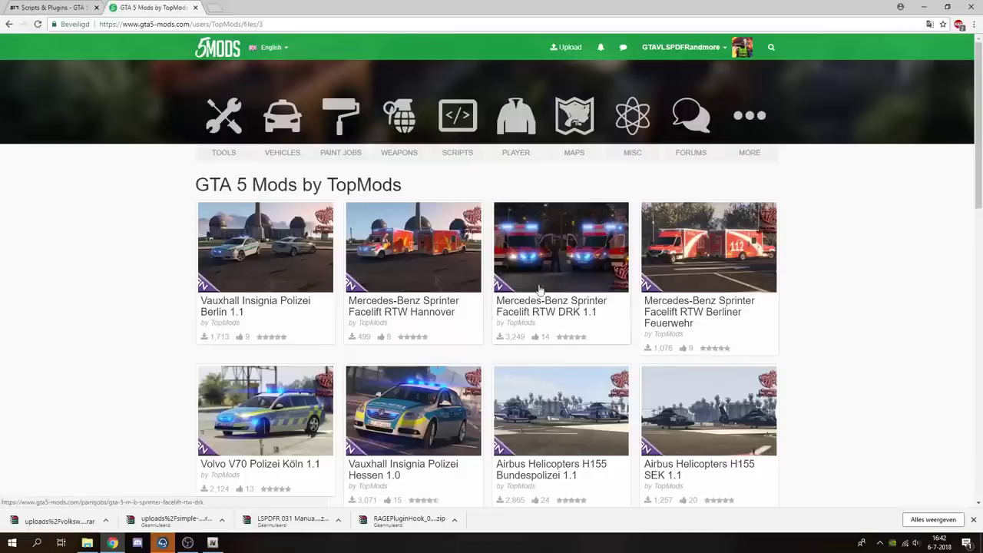
{"action": "scroll", "coordinate": [540, 290], "scroll_direction": "down", "scroll_amount": 4}
{"action": "scroll", "coordinate": [540, 290], "scroll_direction": "down", "scroll_amount": 7}
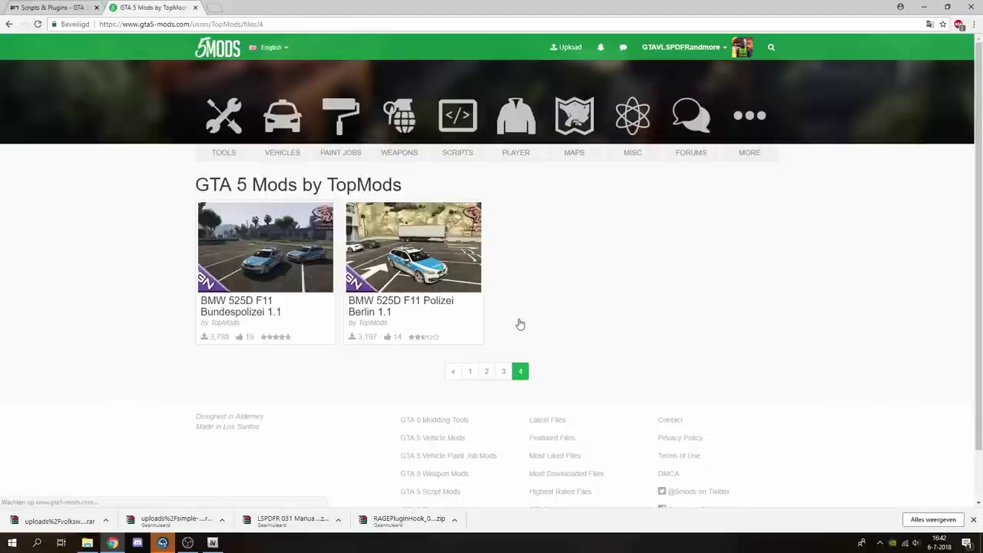
{"action": "left_click", "coordinate": [501, 369]}
Go to topmods.de, dismiss the translation offer and continue past the intro page to the site's homepage
{"action": "left_click", "coordinate": [244, 24]}
{"action": "type", "text": "topmods"}
{"action": "key", "text": "Return"}
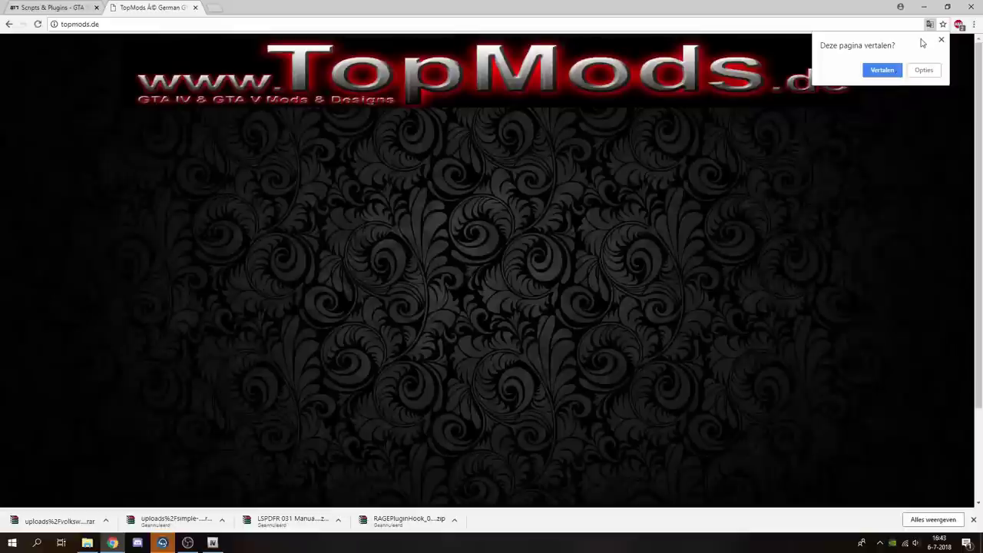
{"action": "left_click", "coordinate": [939, 41]}
{"action": "scroll", "coordinate": [557, 284], "scroll_direction": "down", "scroll_amount": 3}
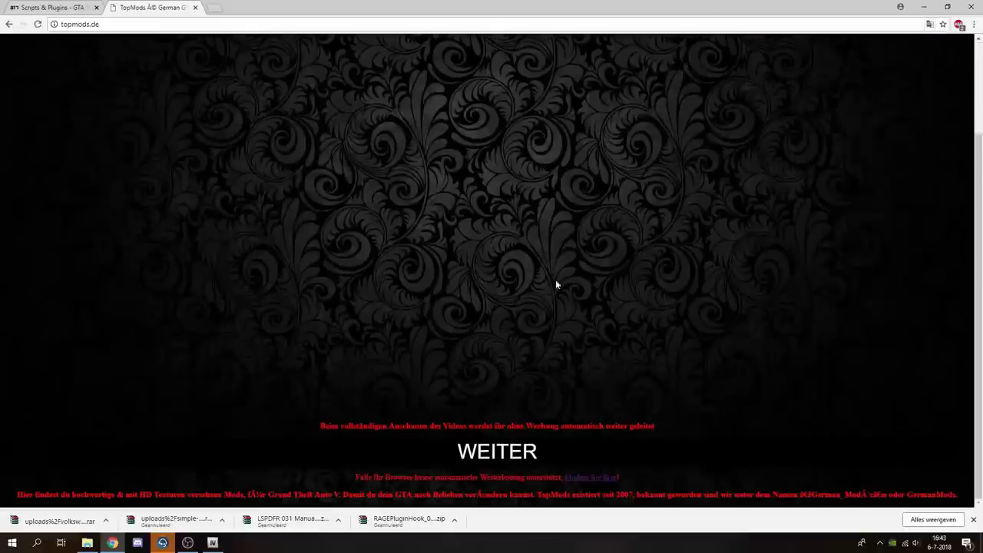
{"action": "left_click", "coordinate": [476, 453]}
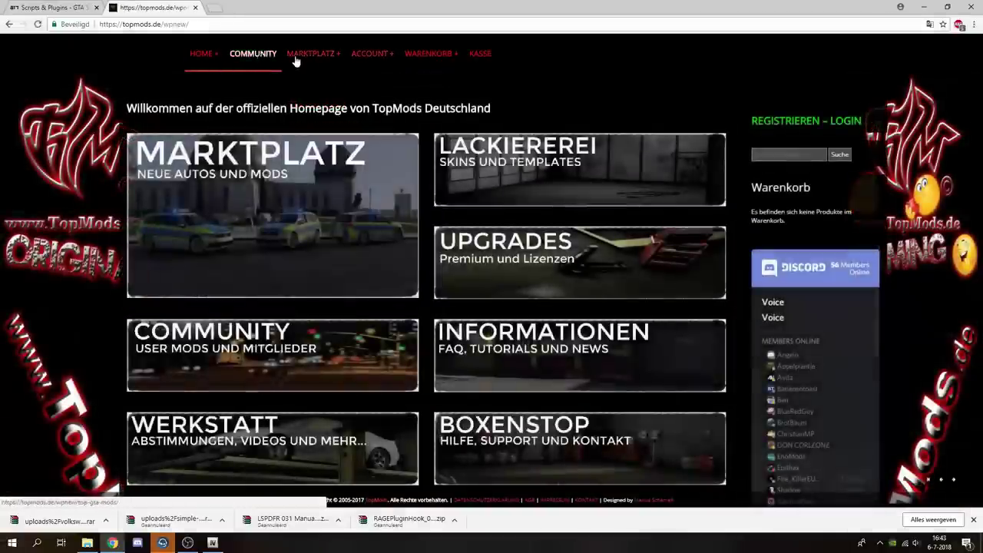
Open the TopMods marketplace and show its Feuerwehr vehicle category
{"action": "mouse_move", "coordinate": [307, 60]}
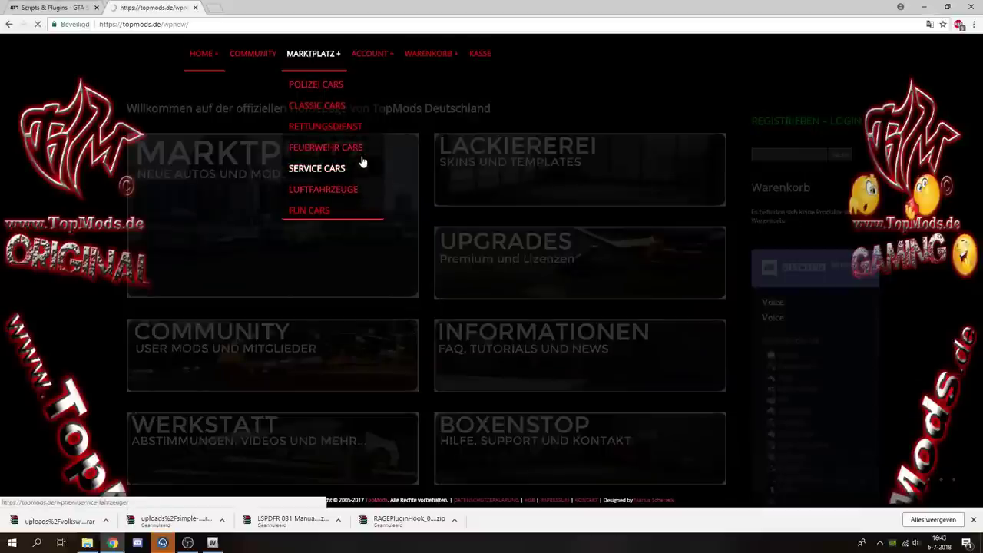
{"action": "left_click", "coordinate": [365, 165]}
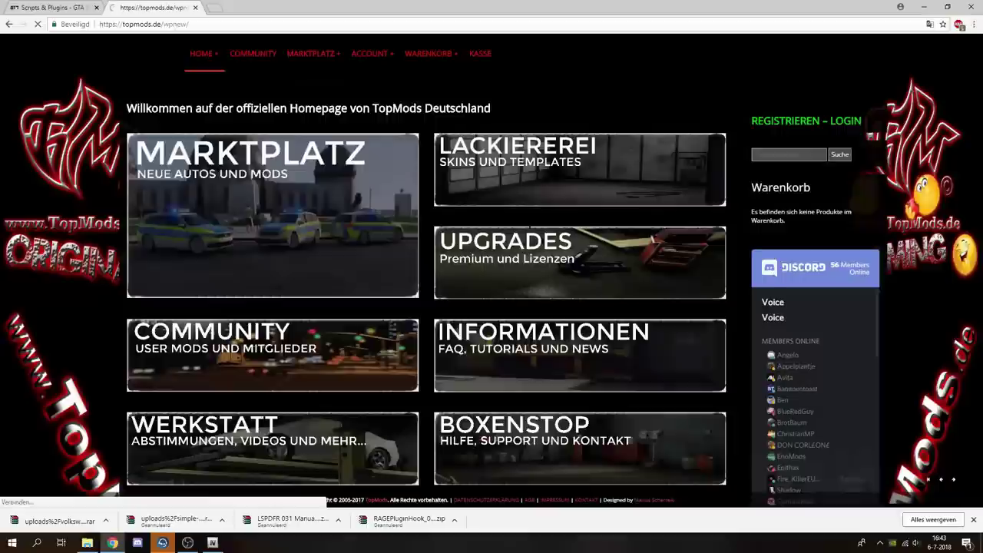
{"action": "scroll", "coordinate": [528, 223], "scroll_direction": "down", "scroll_amount": 3}
{"action": "scroll", "coordinate": [275, 164], "scroll_direction": "up", "scroll_amount": 3}
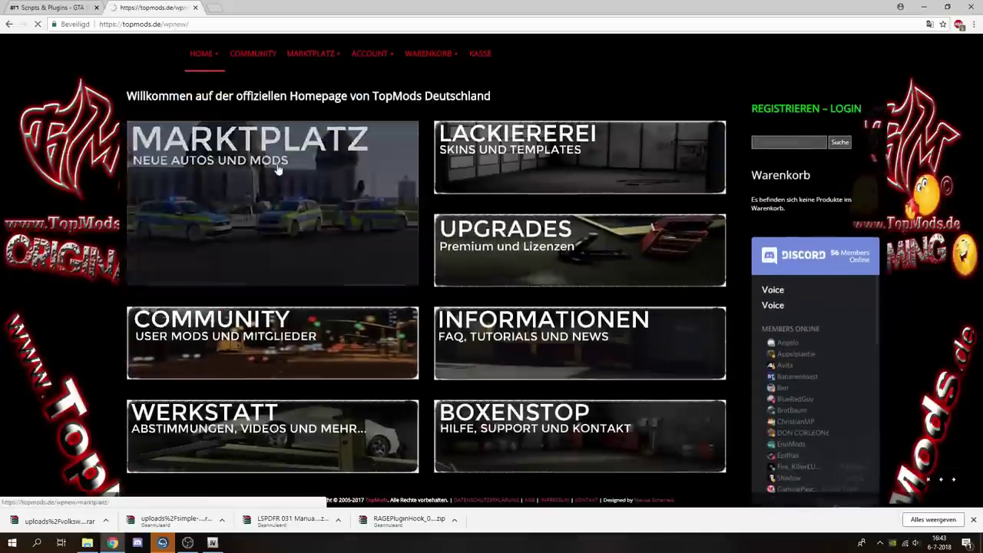
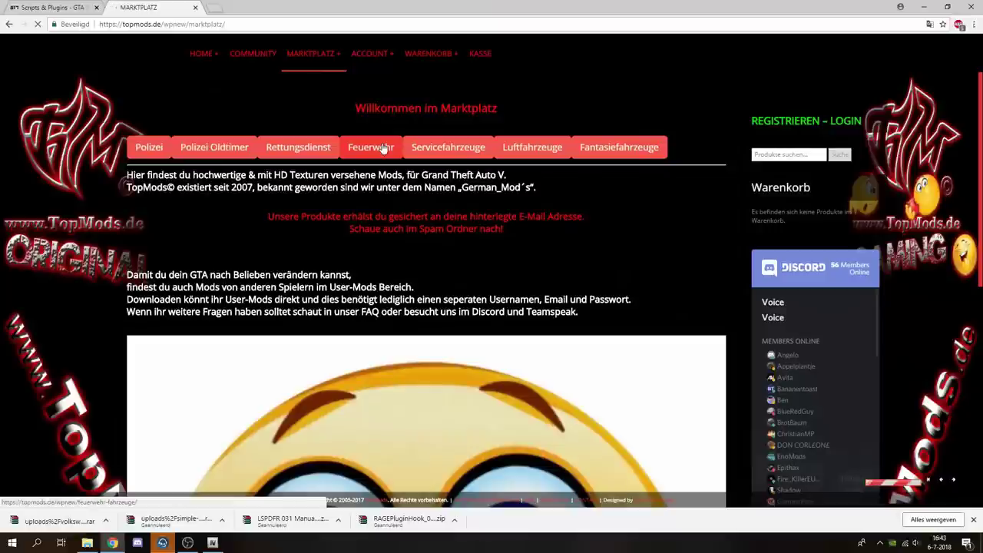
{"action": "scroll", "coordinate": [383, 147], "scroll_direction": "down", "scroll_amount": 4}
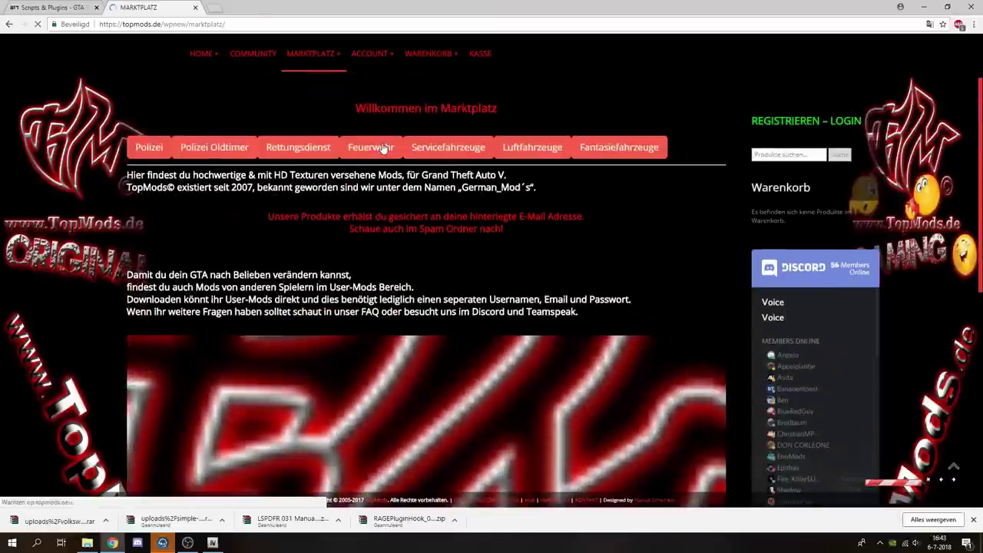
{"action": "left_click", "coordinate": [383, 148]}
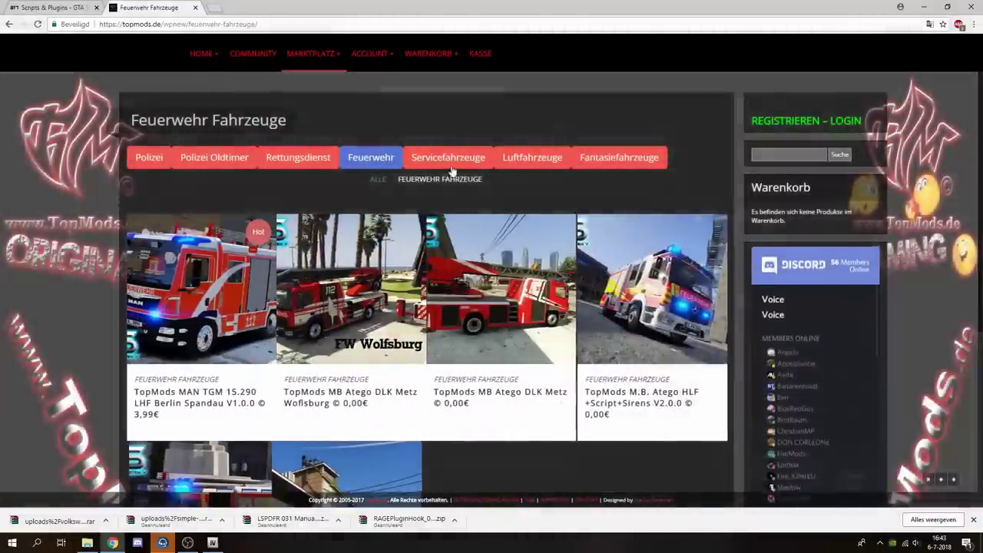
Look through the Feuerwehr Fahrzeuge listings and compare the available fire trucks and their prices
{"action": "scroll", "coordinate": [469, 215], "scroll_direction": "down", "scroll_amount": 1}
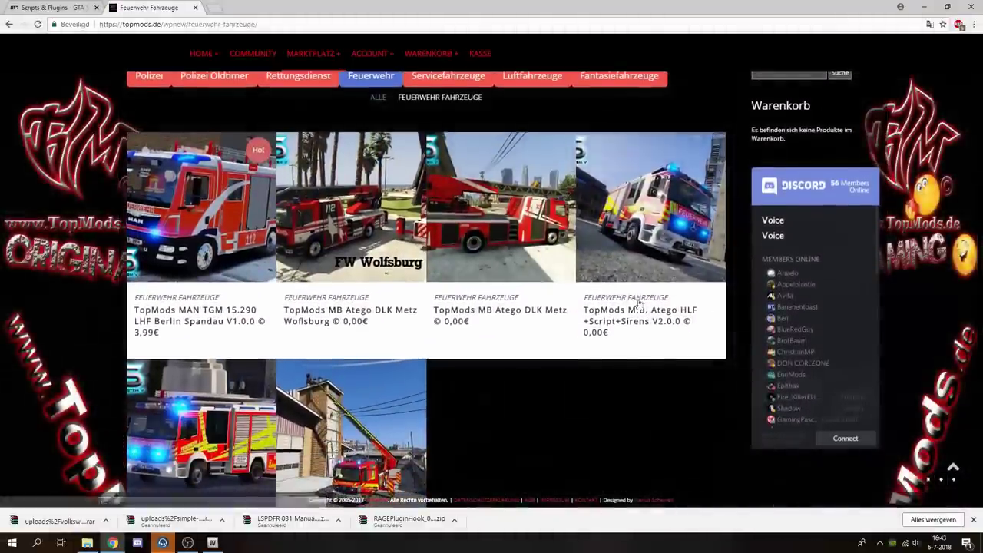
{"action": "mouse_move", "coordinate": [651, 266]}
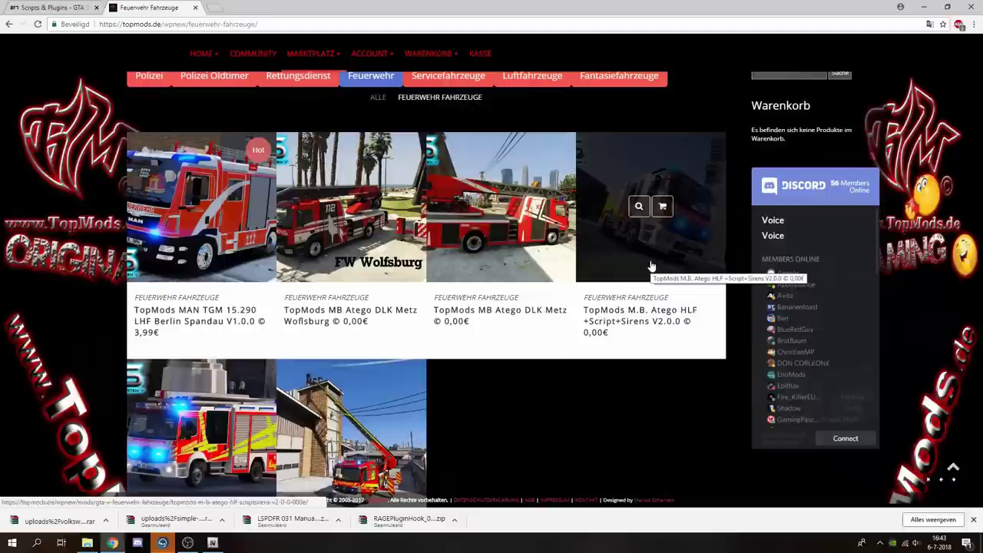
{"action": "scroll", "coordinate": [650, 267], "scroll_direction": "down", "scroll_amount": 1}
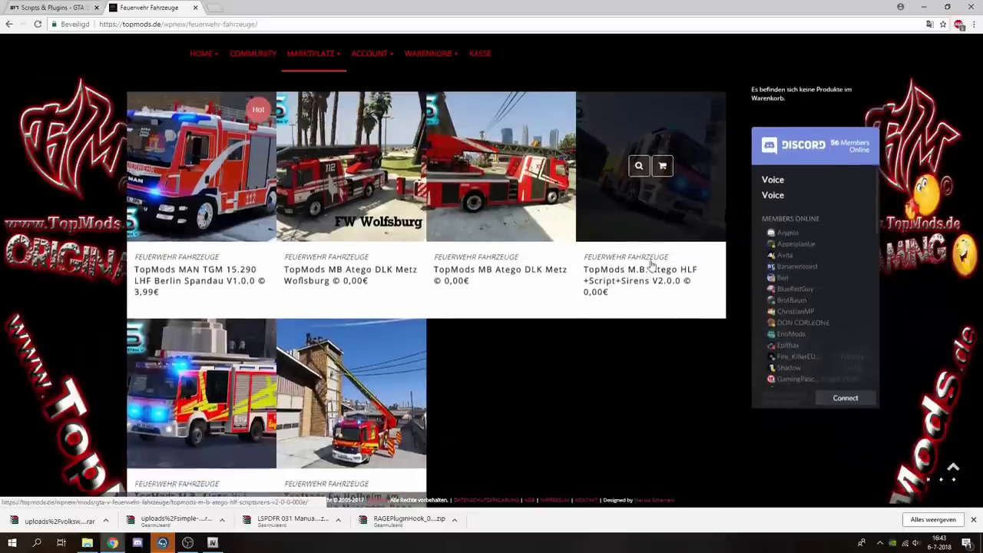
{"action": "scroll", "coordinate": [686, 202], "scroll_direction": "up", "scroll_amount": 1}
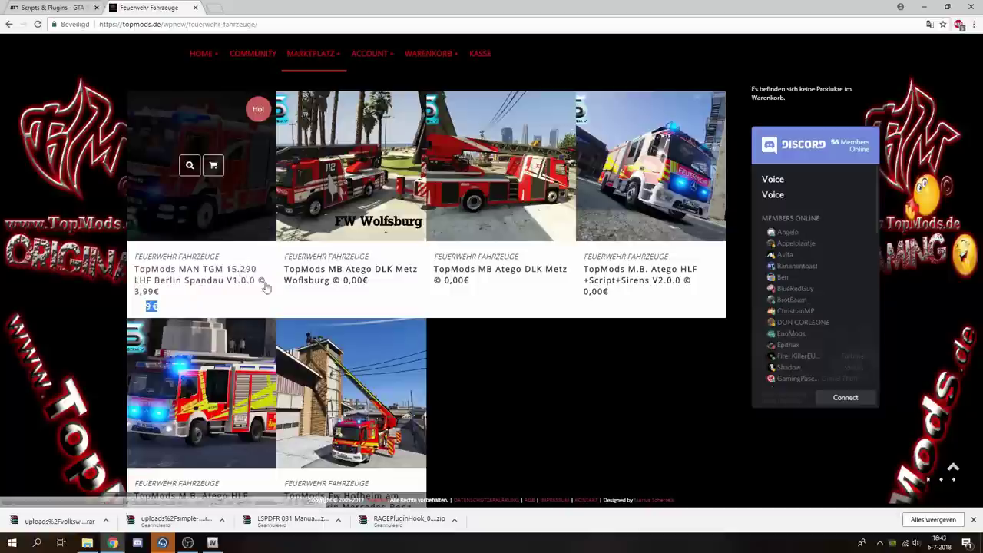
{"action": "scroll", "coordinate": [223, 338], "scroll_direction": "down", "scroll_amount": 3}
{"action": "scroll", "coordinate": [230, 374], "scroll_direction": "up", "scroll_amount": 5}
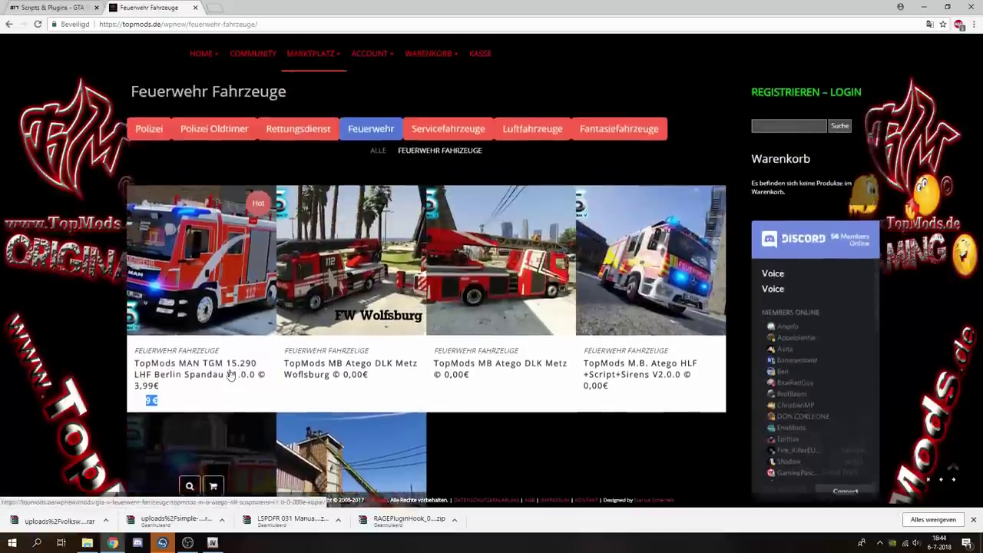
{"action": "scroll", "coordinate": [223, 377], "scroll_direction": "down", "scroll_amount": 3}
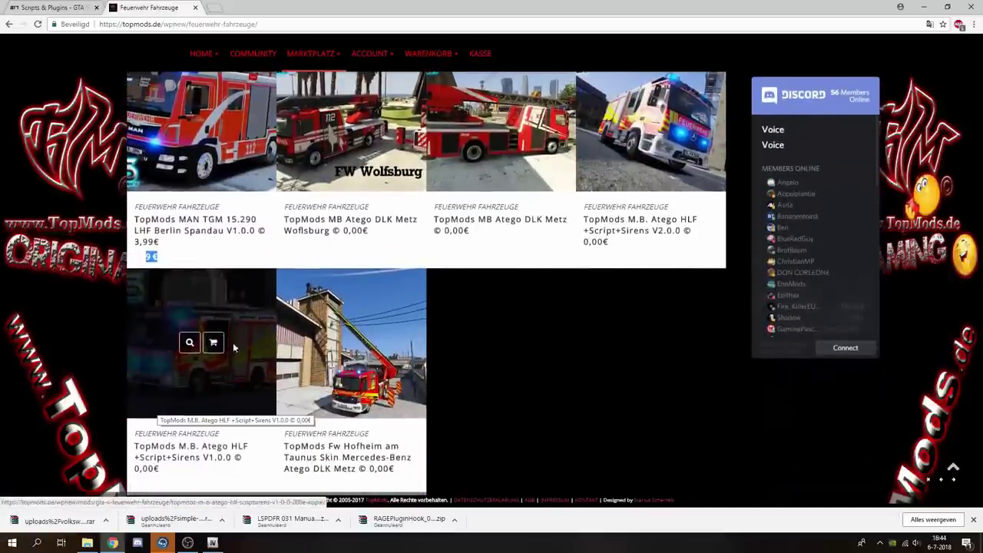
{"action": "scroll", "coordinate": [636, 168], "scroll_direction": "up", "scroll_amount": 1}
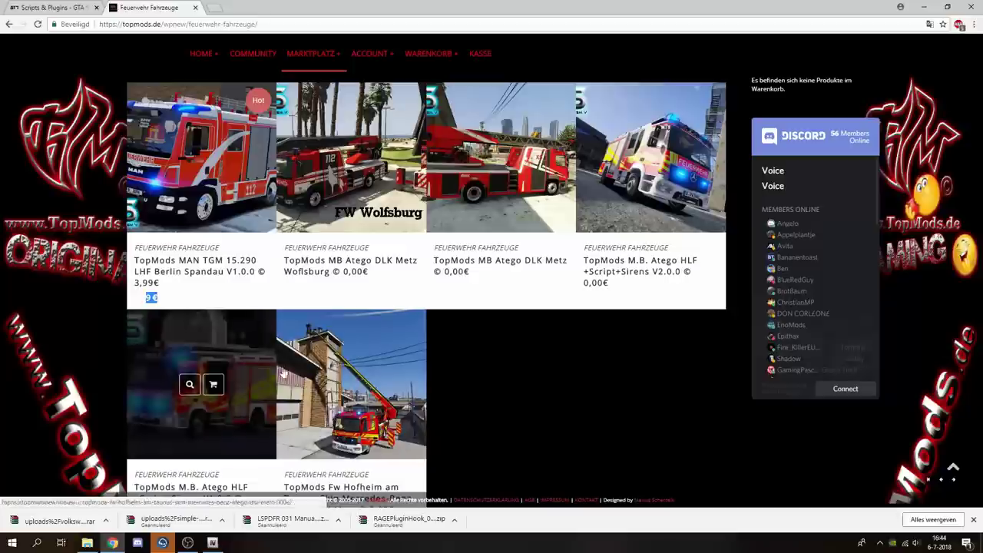
{"action": "scroll", "coordinate": [462, 385], "scroll_direction": "down", "scroll_amount": 2}
{"action": "scroll", "coordinate": [265, 374], "scroll_direction": "up", "scroll_amount": 1}
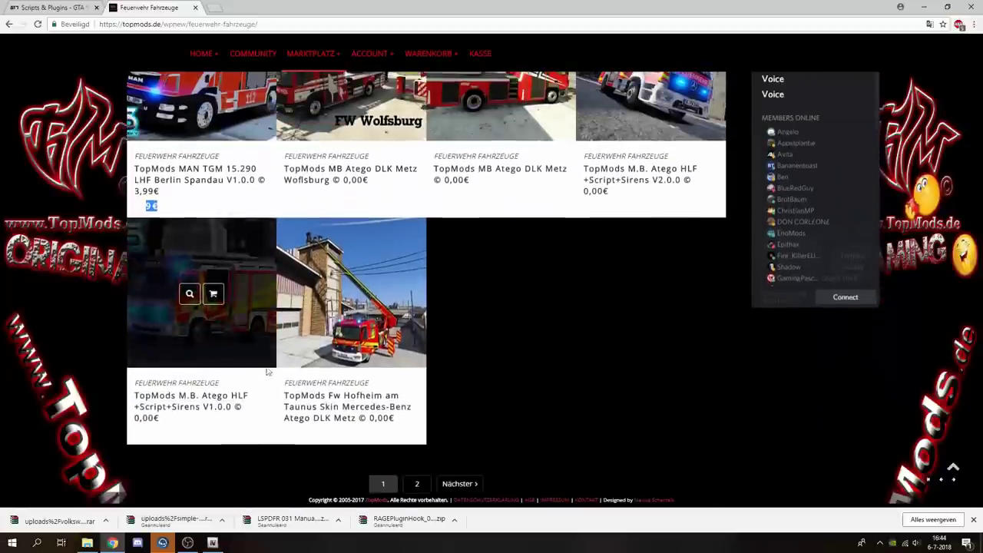
{"action": "scroll", "coordinate": [368, 374], "scroll_direction": "up", "scroll_amount": 1}
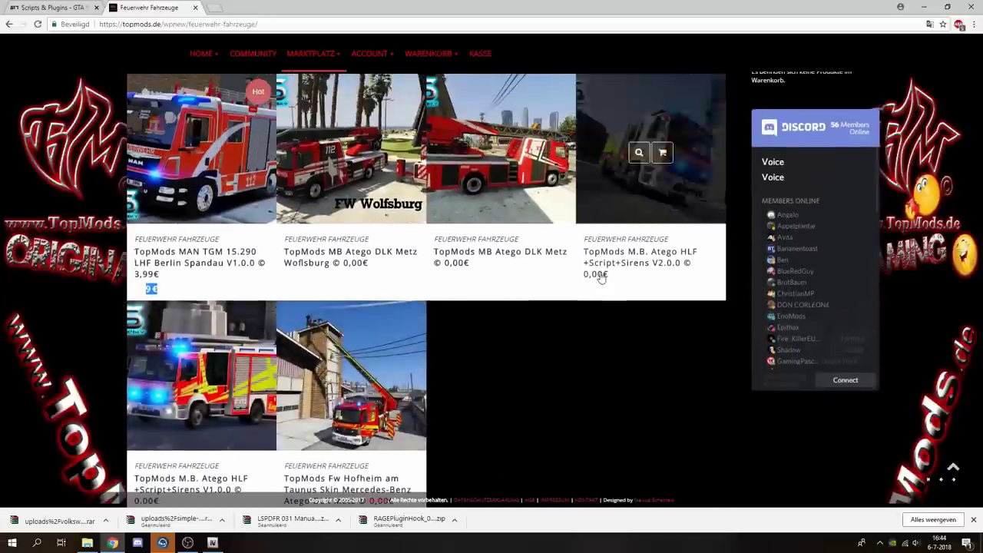
Open the TopMods M.B. Atego HLF +Script+Sirens V2.0.0 product page, try adding it to the cart and read through its product description
{"action": "left_click", "coordinate": [633, 178]}
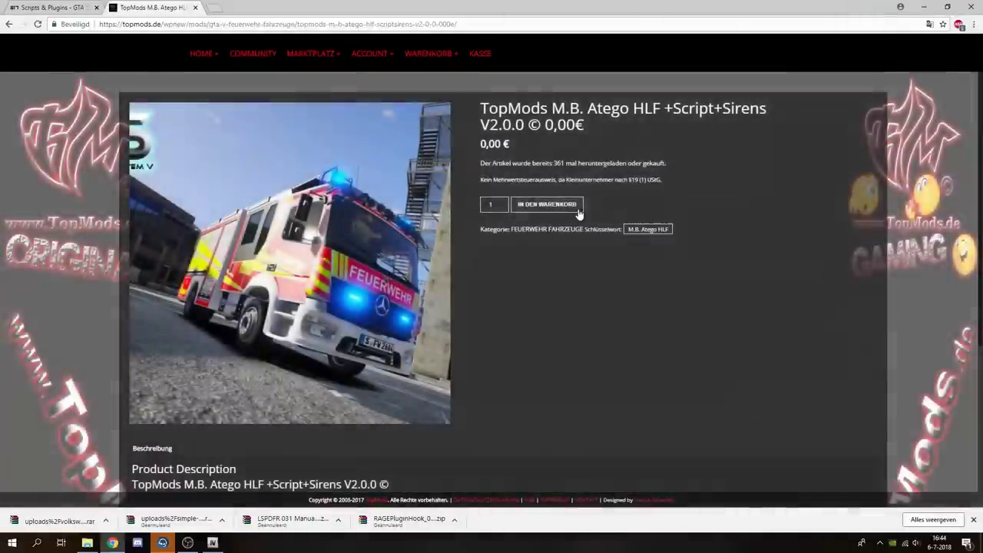
{"action": "left_click", "coordinate": [577, 207]}
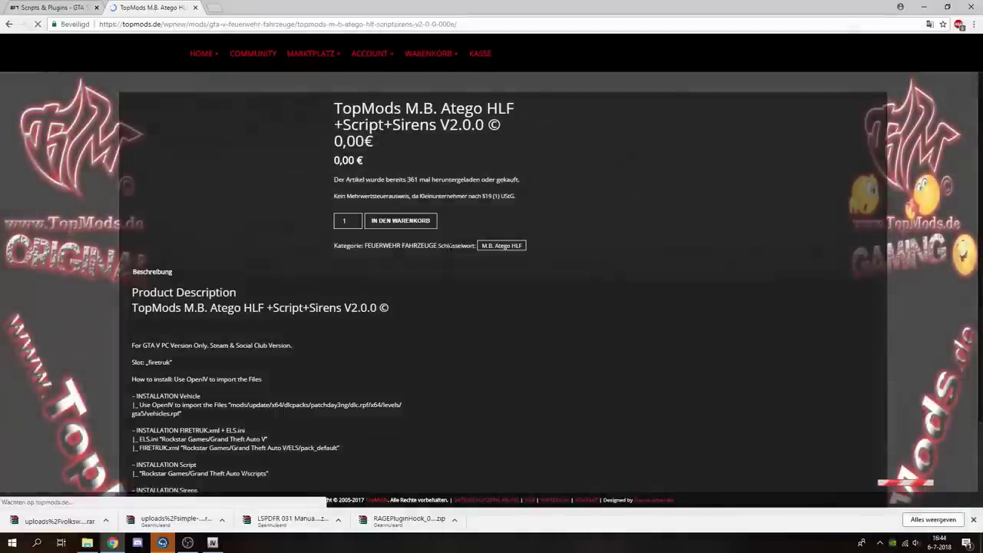
{"action": "scroll", "coordinate": [461, 246], "scroll_direction": "down", "scroll_amount": 3}
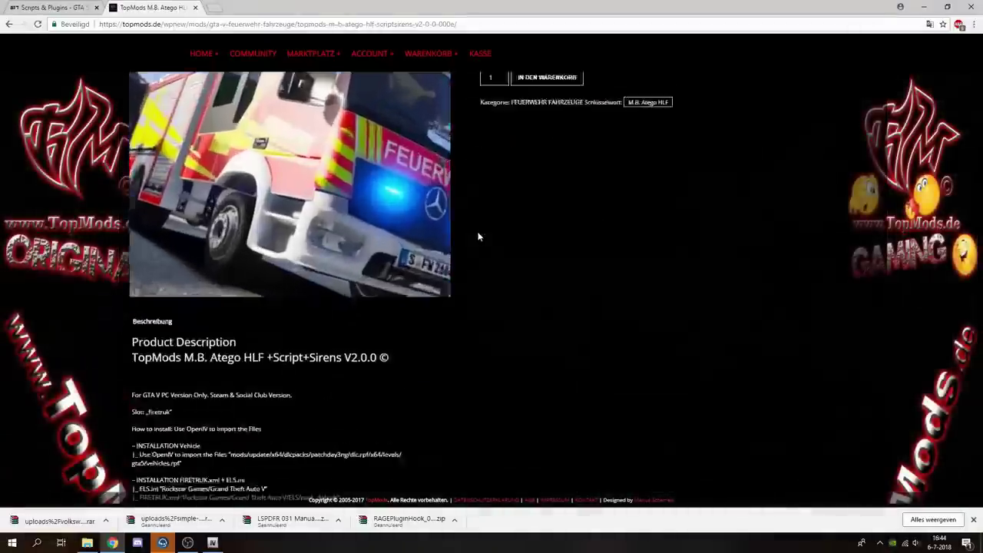
{"action": "scroll", "coordinate": [369, 311], "scroll_direction": "down", "scroll_amount": 1}
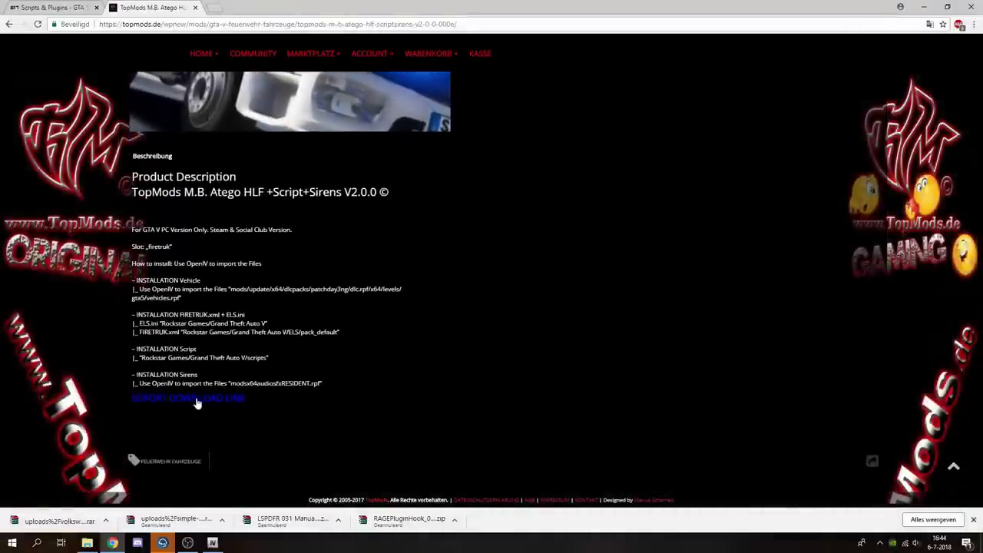
Download the Atego HLF archive through the description's download link, getting past the advert page and closing the leftover tabs
{"action": "left_click", "coordinate": [197, 398]}
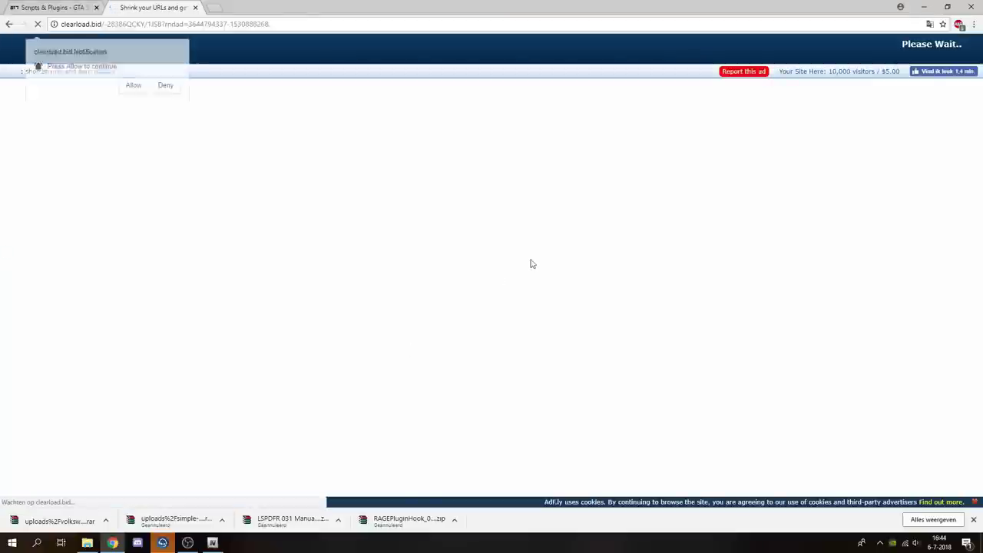
{"action": "left_click", "coordinate": [165, 85]}
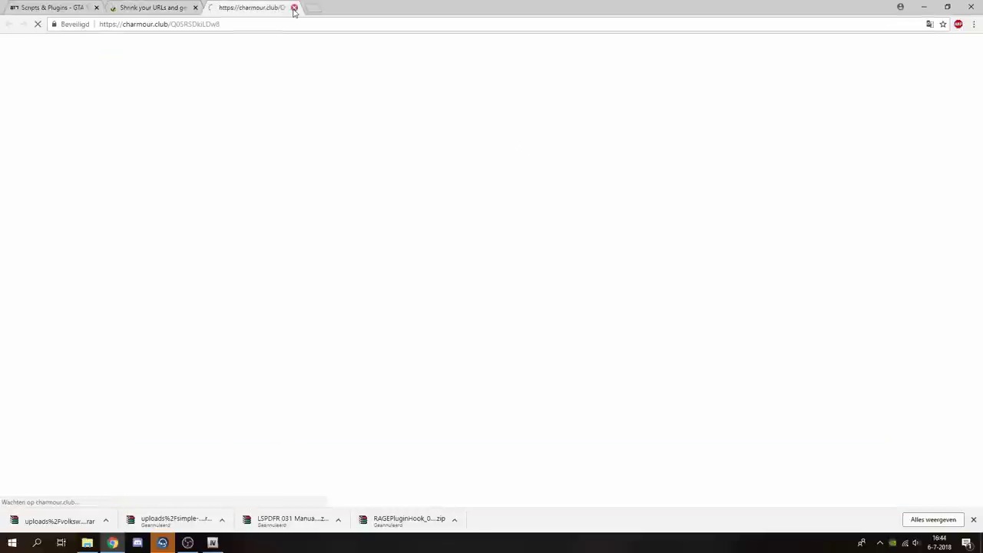
{"action": "left_click", "coordinate": [293, 8]}
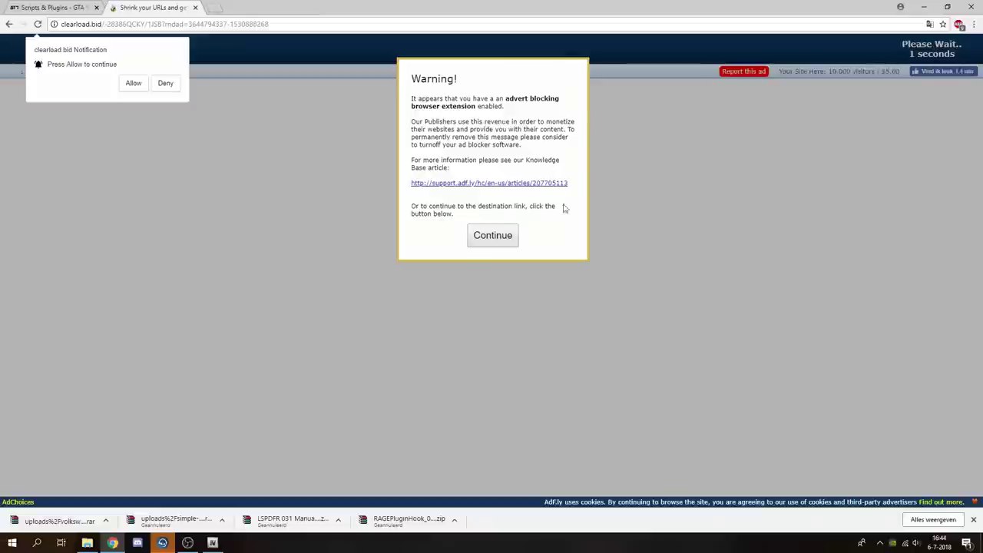
{"action": "left_click", "coordinate": [504, 235]}
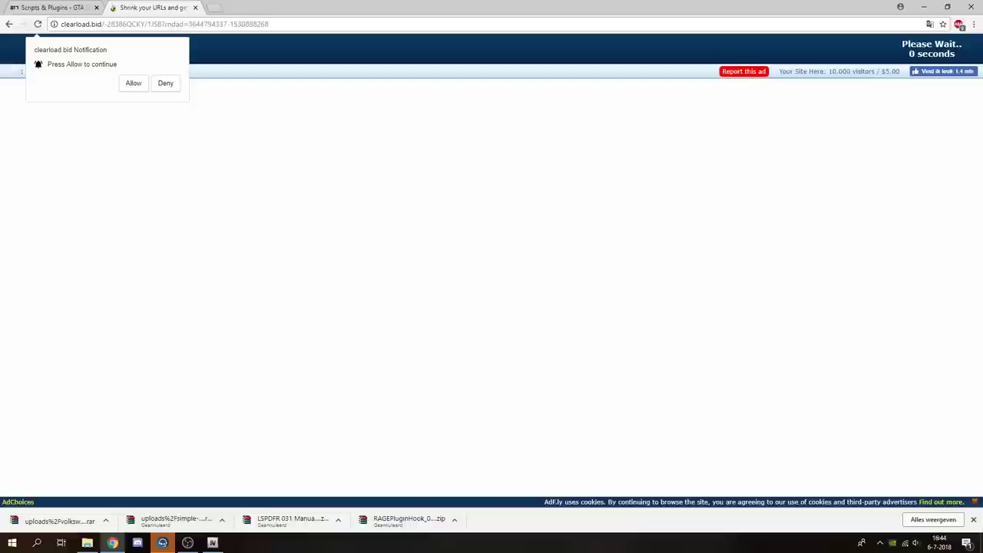
{"action": "left_click", "coordinate": [922, 53]}
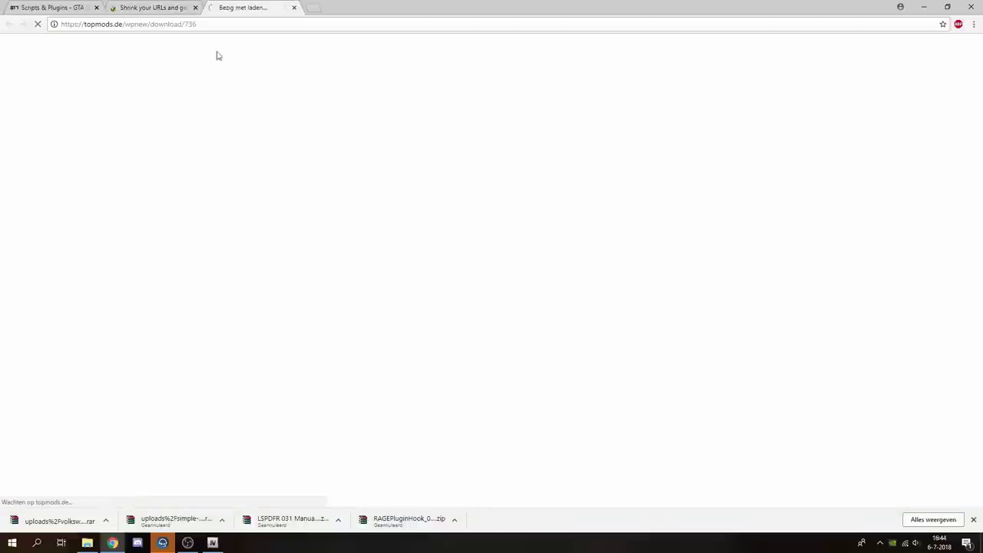
{"action": "left_click", "coordinate": [195, 7]}
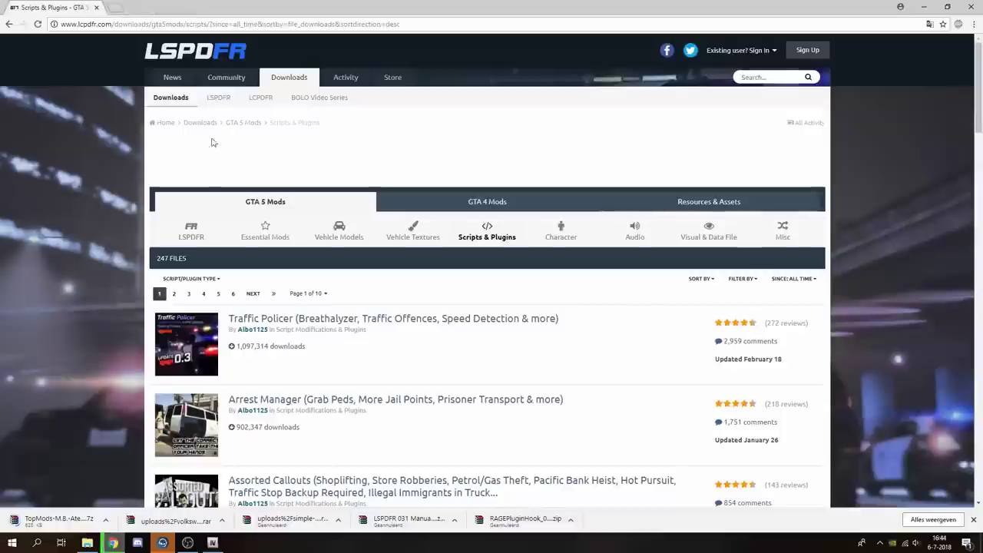
Look through the paint job listings on gta5-mods.com and cancel the pending TopMods Atego HLF archive download
{"action": "left_click", "coordinate": [27, 522]}
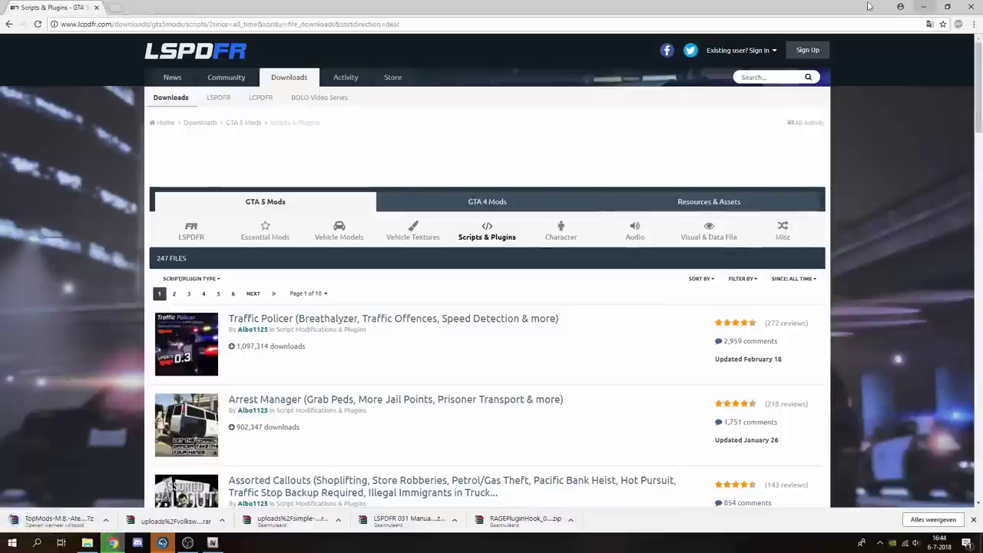
{"action": "left_click", "coordinate": [283, 23]}
{"action": "type", "text": "gta5-mods.com"}
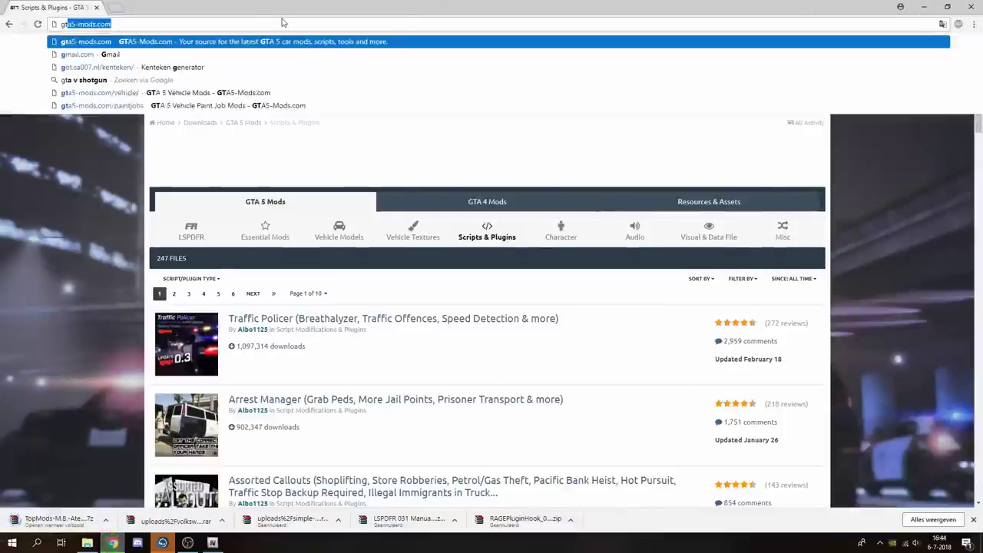
{"action": "key", "text": "Return"}
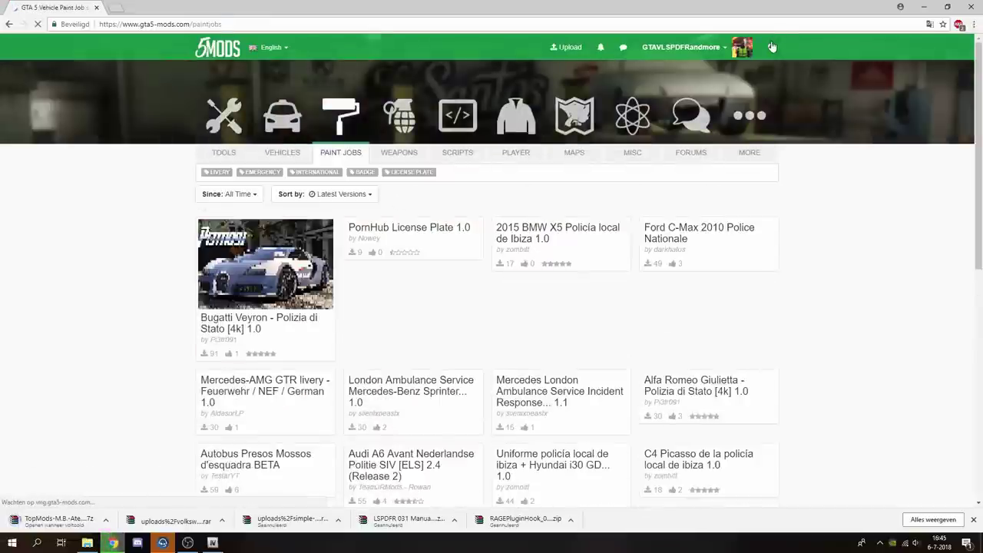
{"action": "scroll", "coordinate": [753, 92], "scroll_direction": "down", "scroll_amount": 4}
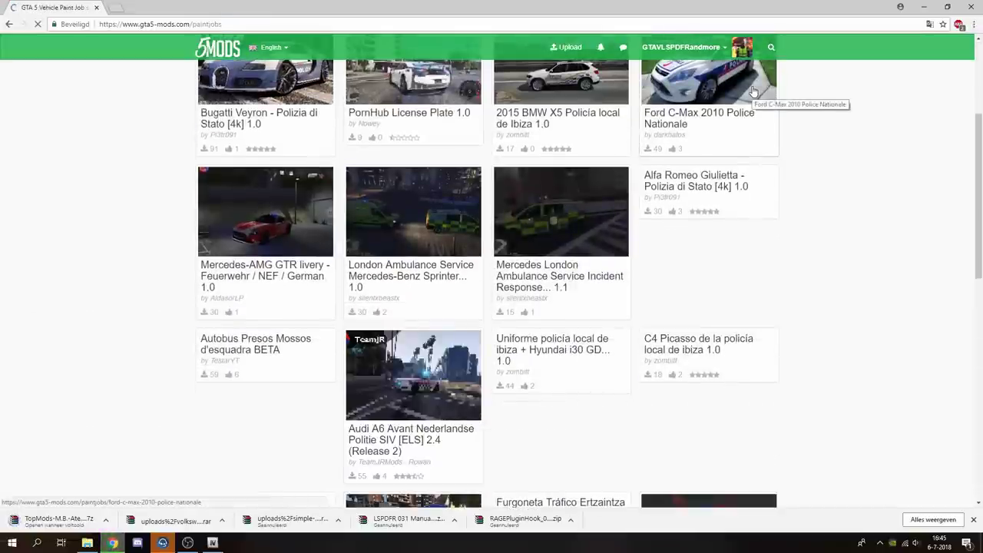
{"action": "scroll", "coordinate": [753, 92], "scroll_direction": "up", "scroll_amount": 4}
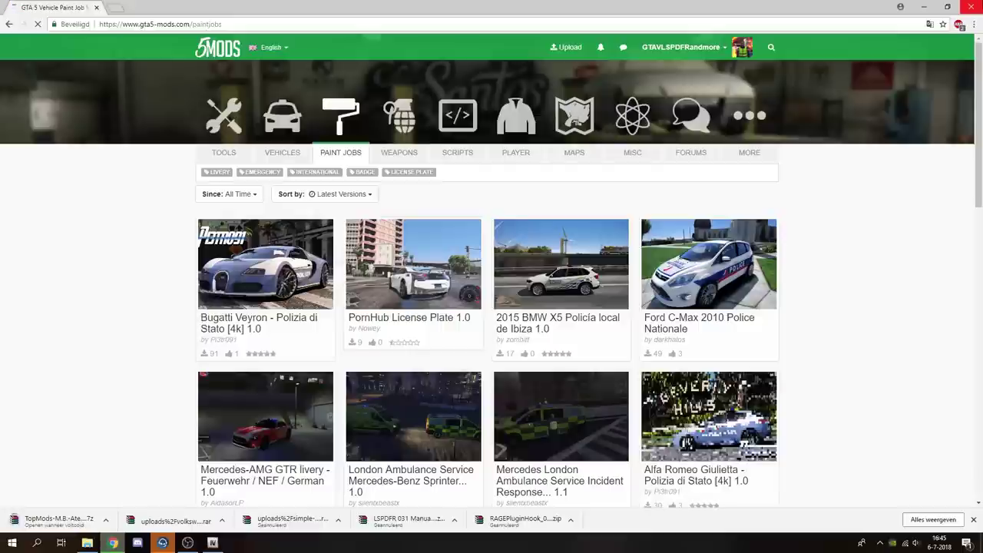
{"action": "left_click", "coordinate": [106, 525]}
{"action": "left_click", "coordinate": [111, 503]}
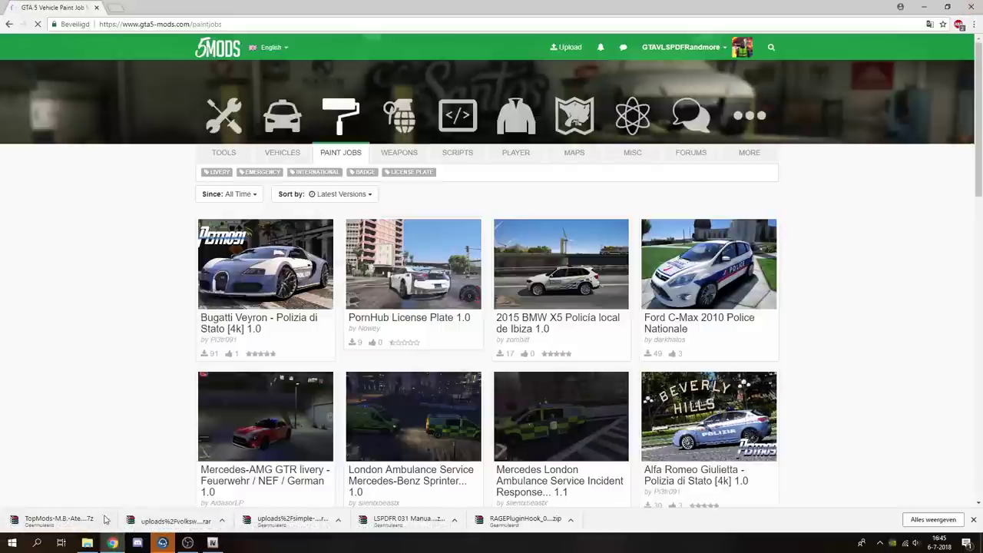
Switch to OpenIV, preview firetruk.yft from the patchday9ng dlc.rpf in the model viewer and close the preview
{"action": "mouse_move", "coordinate": [89, 544]}
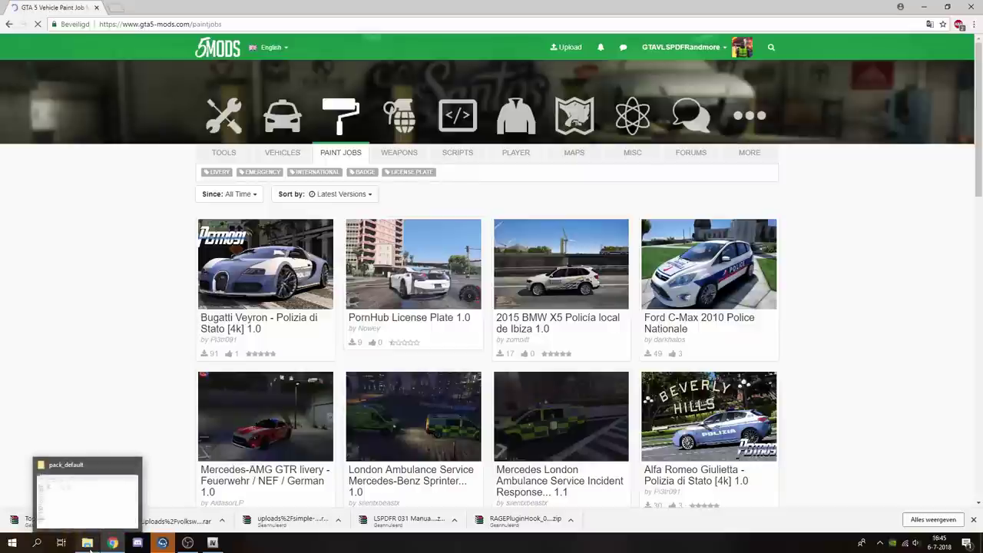
{"action": "left_click", "coordinate": [87, 543]}
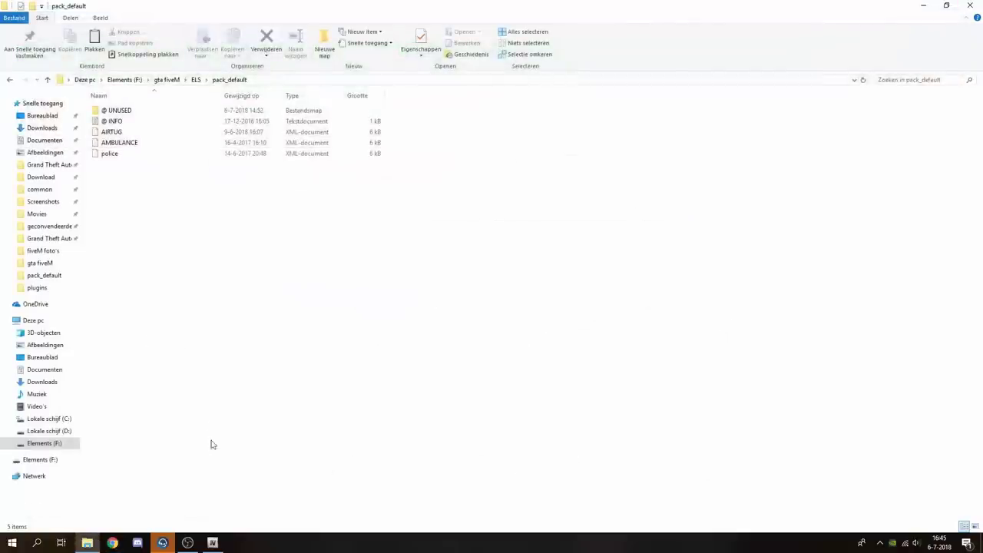
{"action": "left_click", "coordinate": [213, 543]}
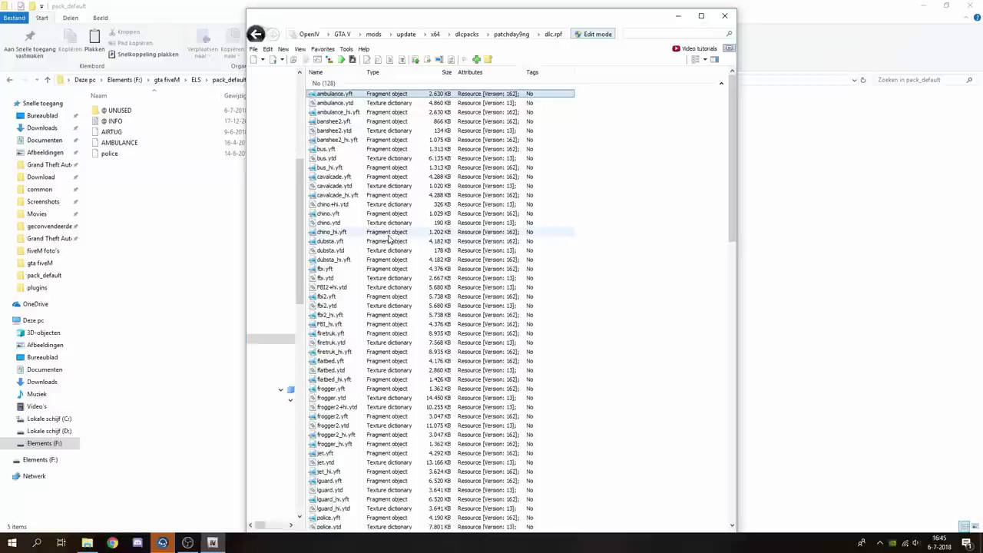
{"action": "scroll", "coordinate": [413, 268], "scroll_direction": "down", "scroll_amount": 2}
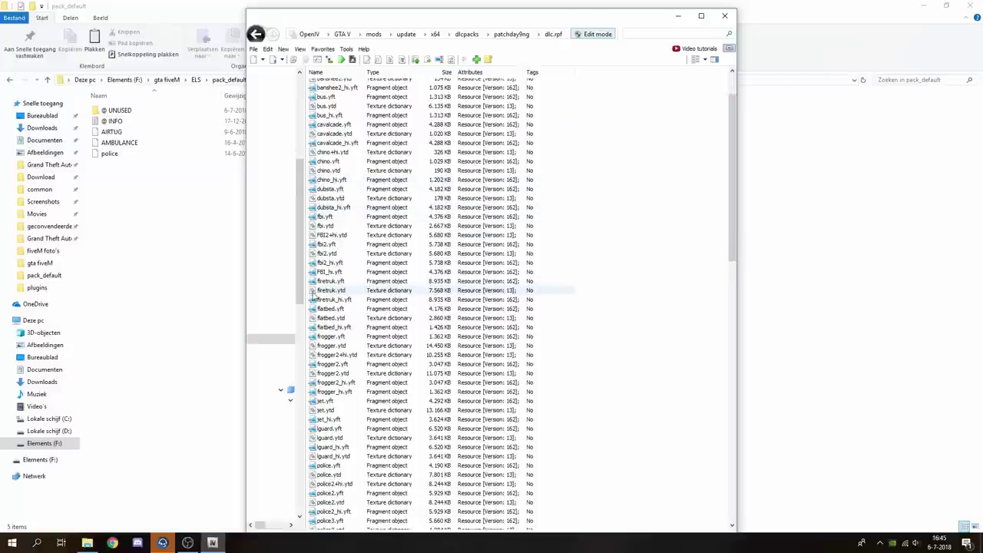
{"action": "left_click", "coordinate": [330, 281]}
{"action": "left_click", "coordinate": [332, 299], "text": "shift"}
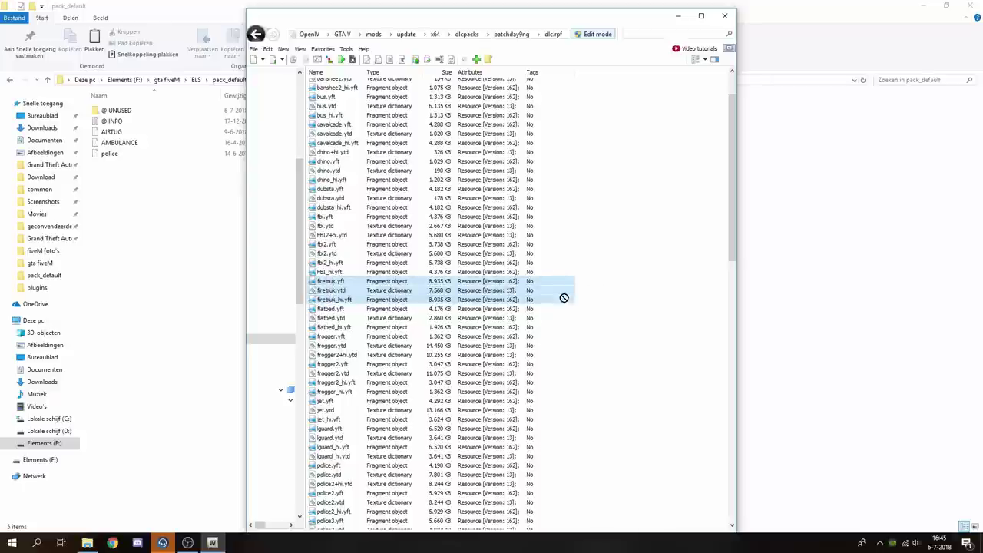
{"action": "left_click", "coordinate": [323, 281]}
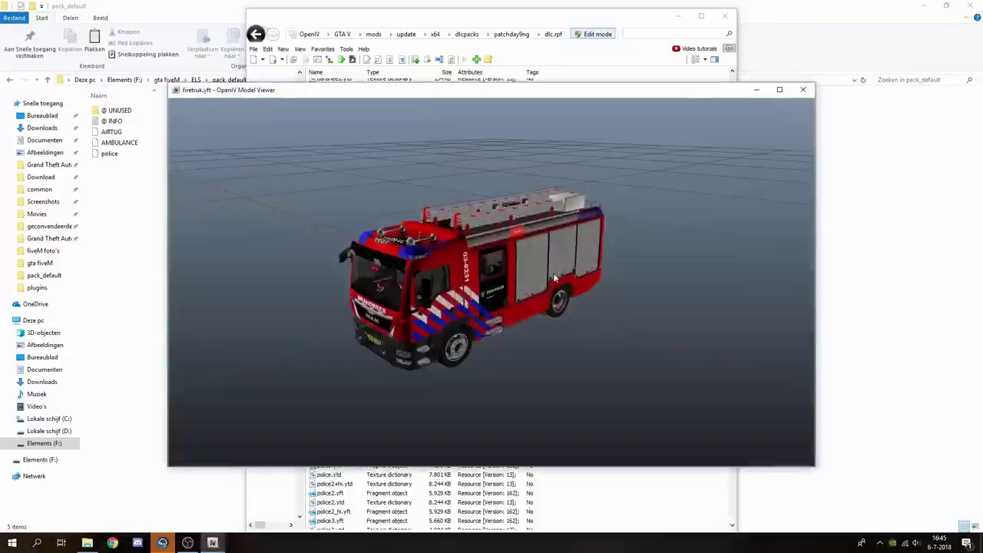
{"action": "scroll", "coordinate": [452, 304], "scroll_direction": "up", "scroll_amount": 3}
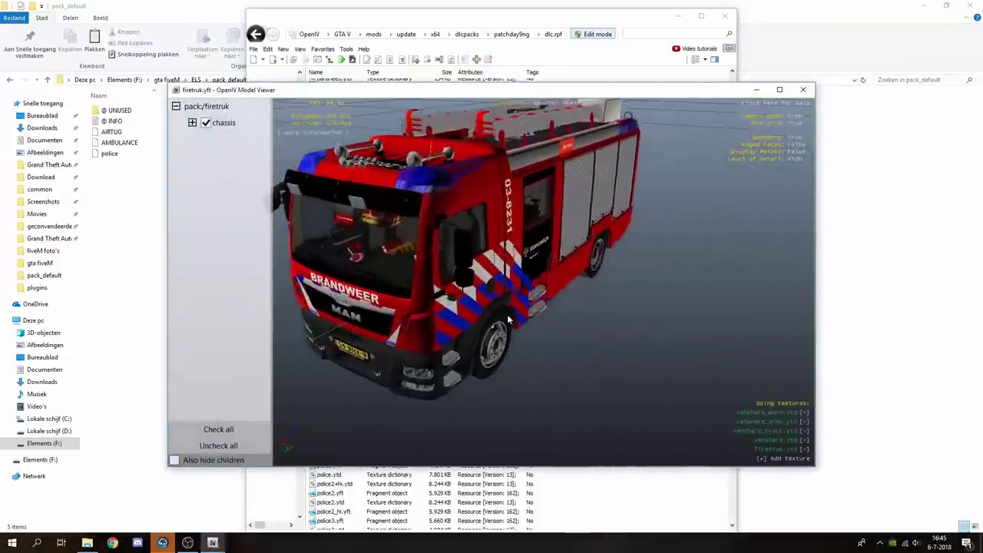
{"action": "left_click", "coordinate": [801, 91]}
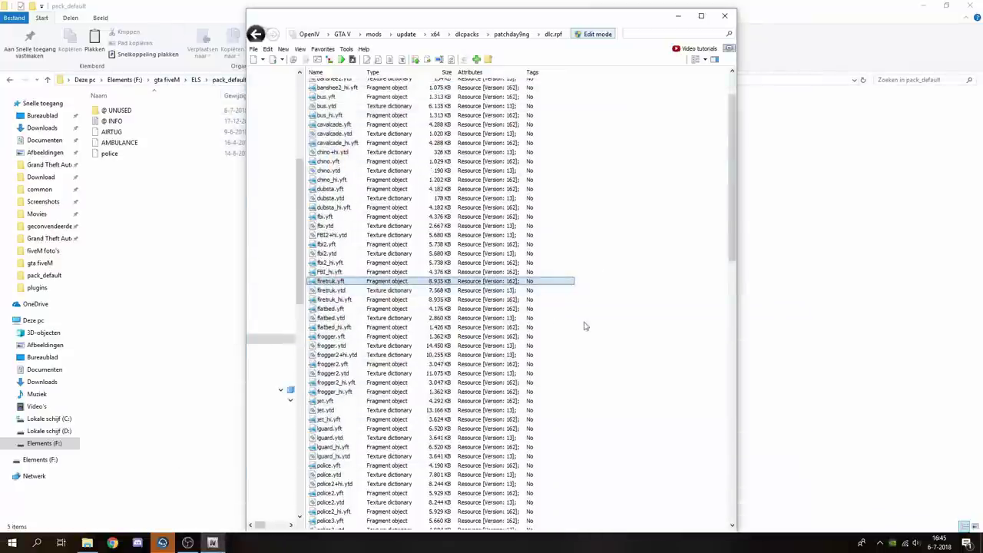
{"action": "left_click", "coordinate": [176, 272]}
{"action": "left_click_drag", "start_coordinate": [120, 228], "coordinate": [128, 182]}
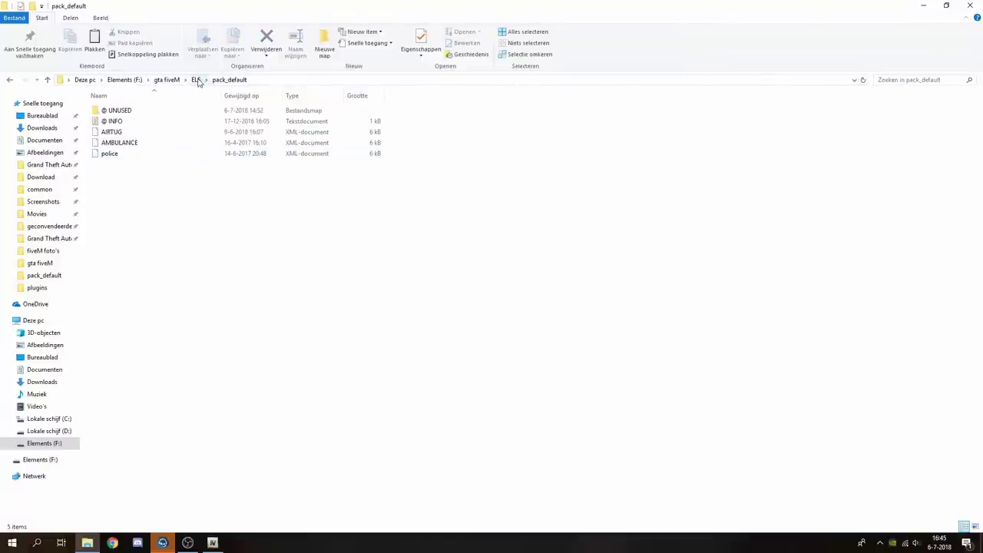
{"action": "mouse_move", "coordinate": [161, 545]}
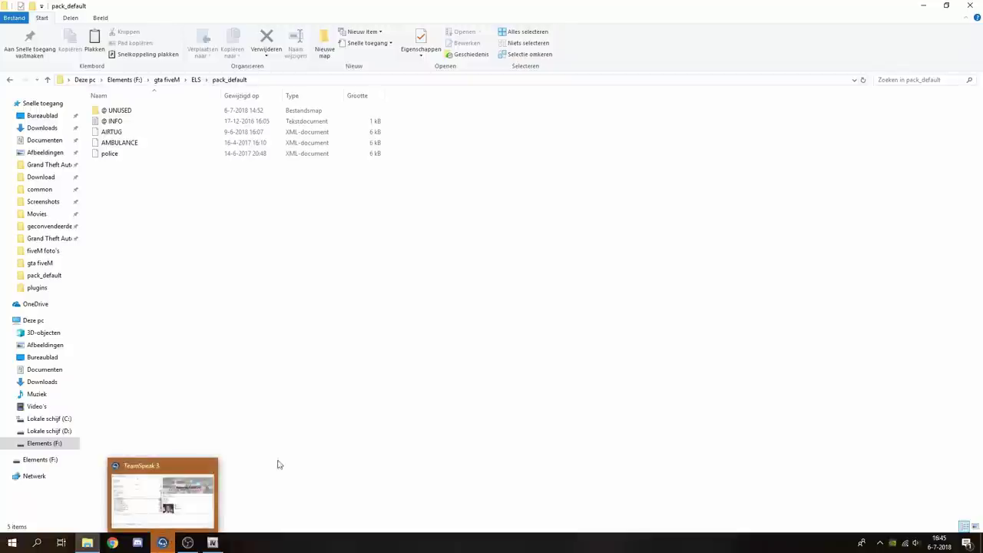
Return to the browser, open the gta5-mods.com home page and search the site for "uniform"
{"action": "left_click", "coordinate": [112, 543]}
{"action": "type", "text": "f"}
{"action": "key", "text": "BackSpace"}
{"action": "key", "text": "BackSpace"}
{"action": "type", "text": "g"}
{"action": "key", "text": "Return"}
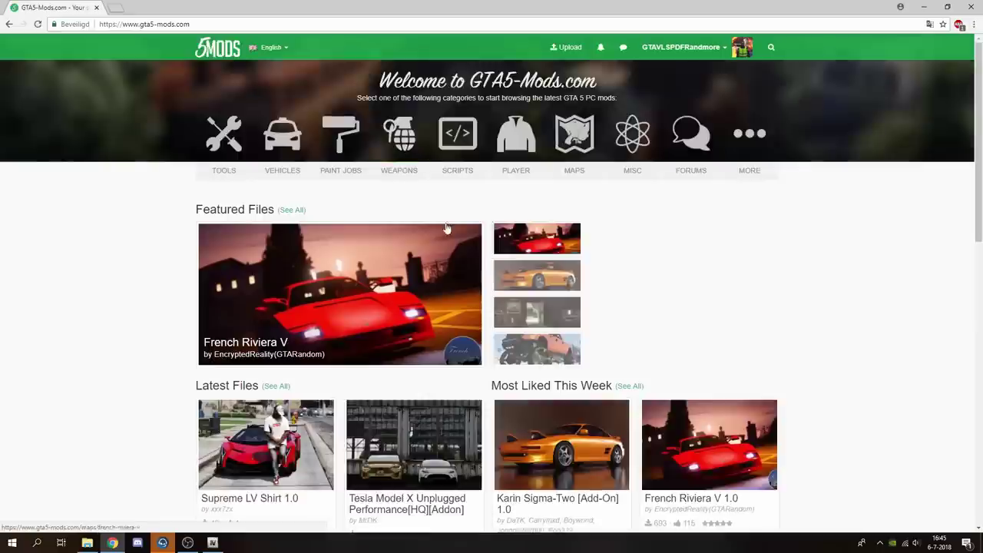
{"action": "left_click", "coordinate": [769, 46]}
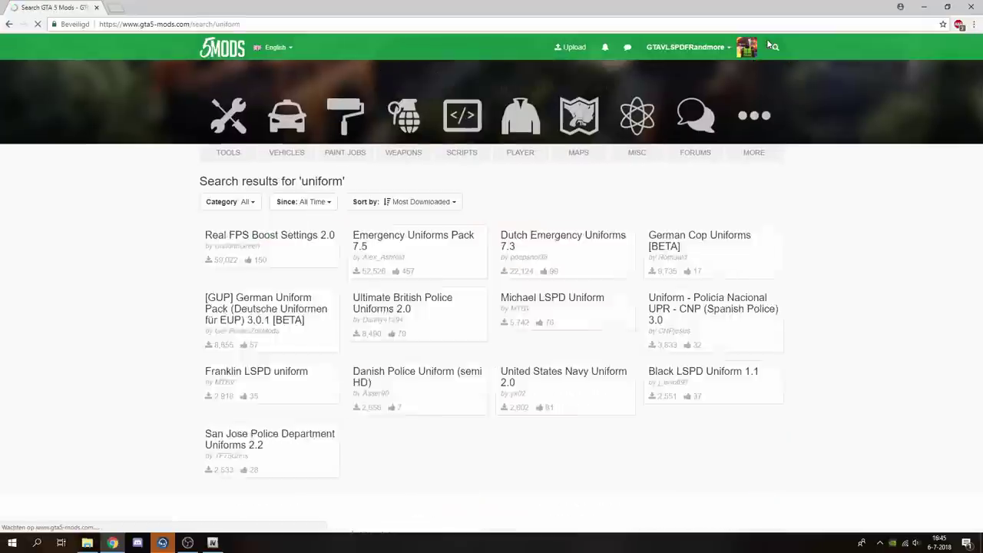
Look through the first three pages of uniform search results for suitable Dutch emergency uniforms
{"action": "scroll", "coordinate": [432, 240], "scroll_direction": "down", "scroll_amount": 2}
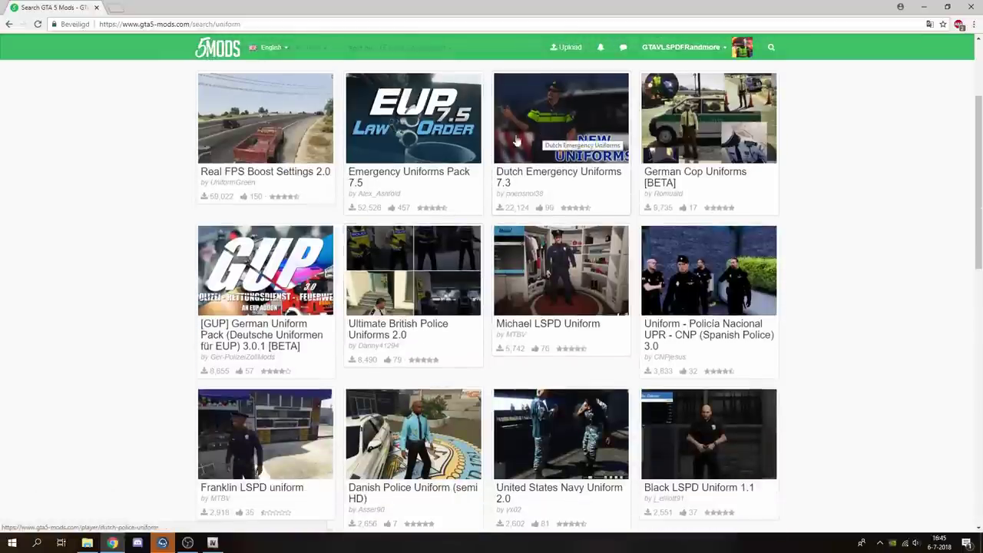
{"action": "scroll", "coordinate": [511, 152], "scroll_direction": "down", "scroll_amount": 7}
{"action": "scroll", "coordinate": [472, 395], "scroll_direction": "down", "scroll_amount": 1}
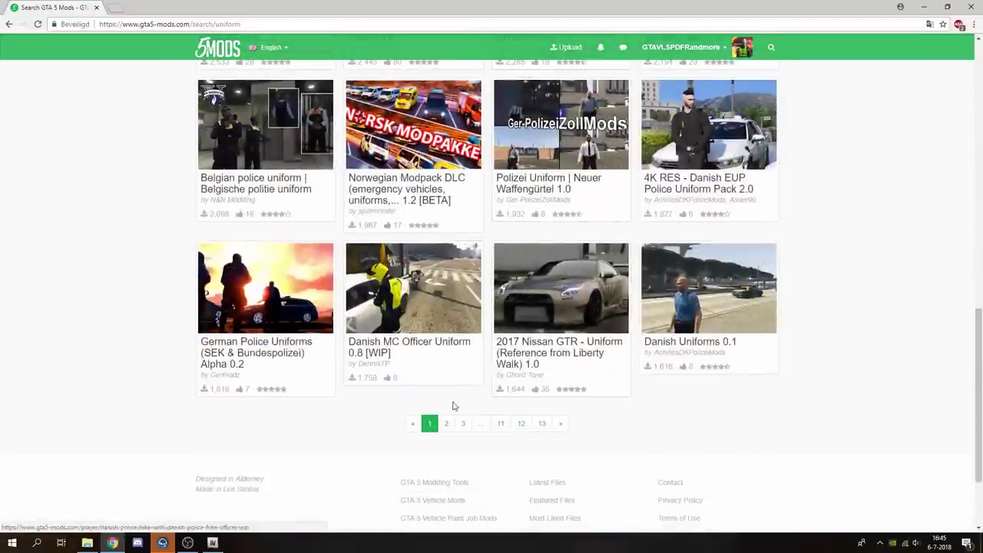
{"action": "scroll", "coordinate": [441, 419], "scroll_direction": "up", "scroll_amount": 8}
{"action": "scroll", "coordinate": [445, 408], "scroll_direction": "down", "scroll_amount": 8}
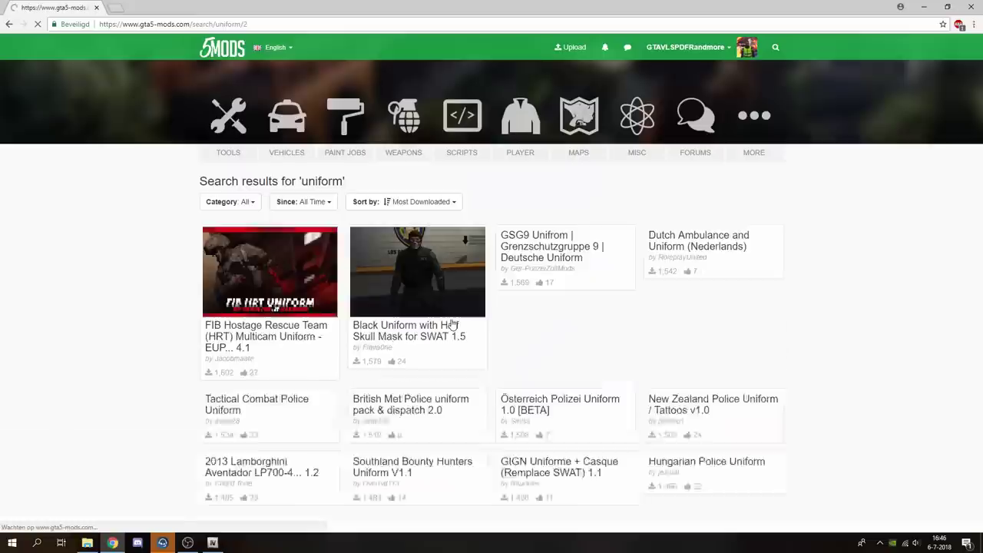
{"action": "scroll", "coordinate": [473, 309], "scroll_direction": "down", "scroll_amount": 7}
{"action": "scroll", "coordinate": [473, 310], "scroll_direction": "down", "scroll_amount": 3}
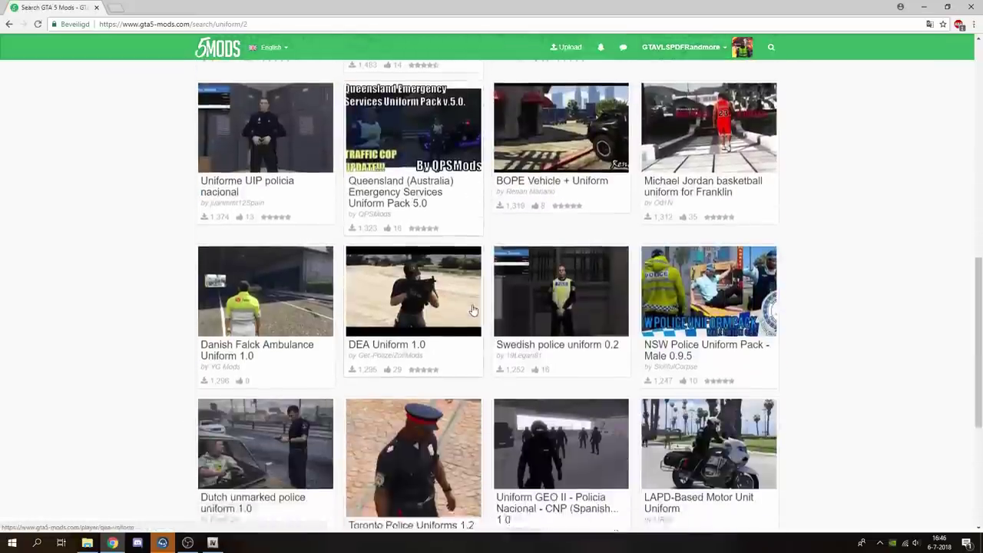
{"action": "scroll", "coordinate": [475, 309], "scroll_direction": "up", "scroll_amount": 10}
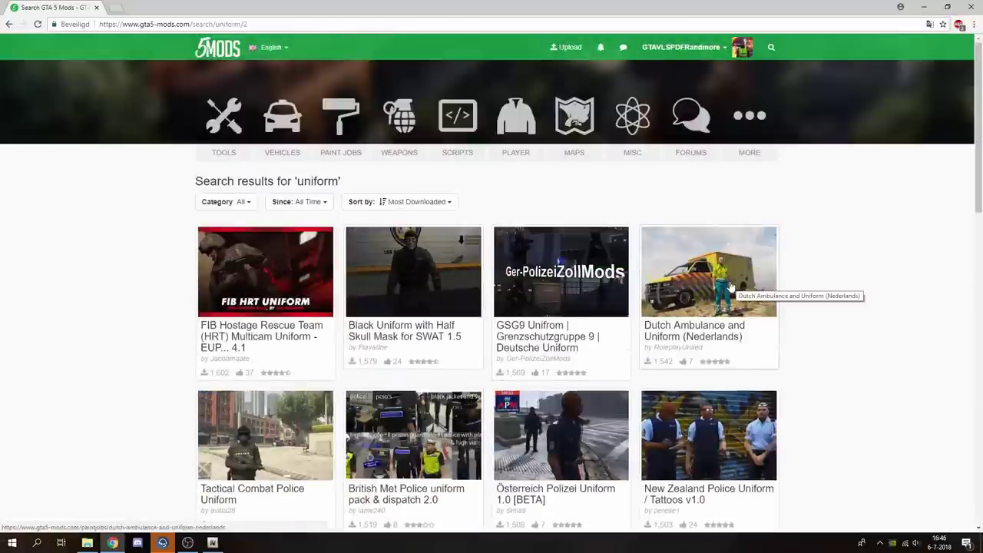
{"action": "scroll", "coordinate": [730, 285], "scroll_direction": "down", "scroll_amount": 12}
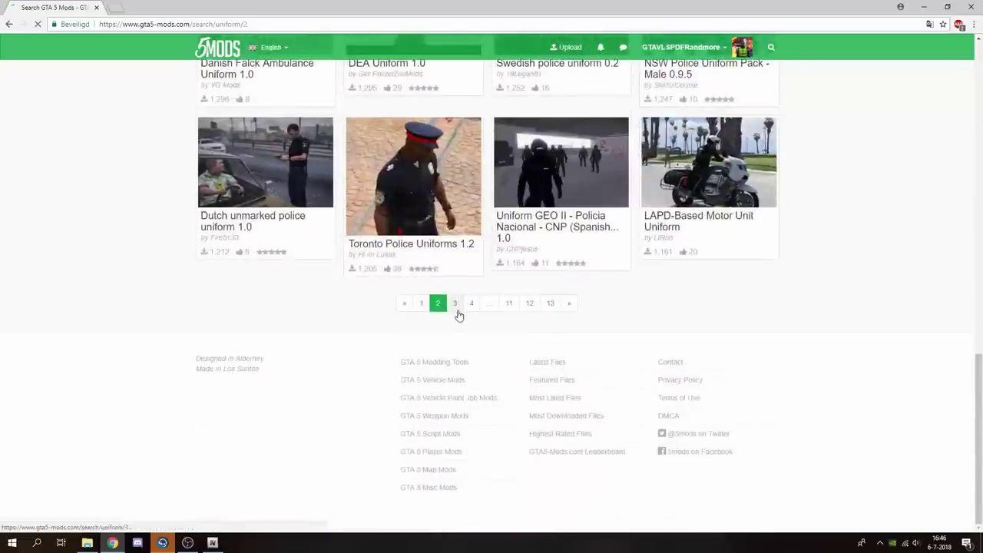
{"action": "left_click", "coordinate": [457, 313]}
{"action": "scroll", "coordinate": [457, 317], "scroll_direction": "down", "scroll_amount": 12}
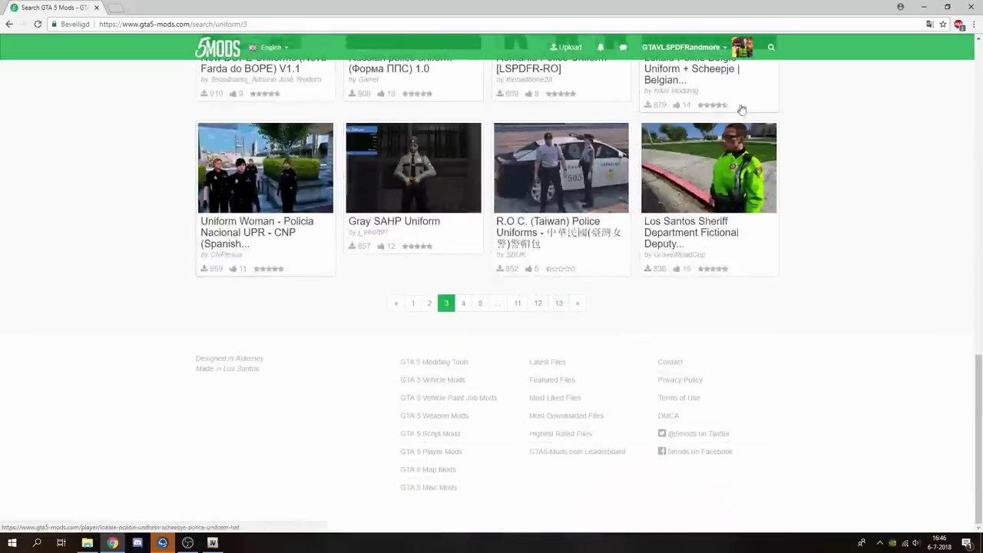
Search the site for "tblp" and open the Dutch Police uniforms 1.0 mod page
{"action": "left_click", "coordinate": [771, 46]}
{"action": "type", "text": "tblp"}
{"action": "key", "text": "Return"}
{"action": "left_click", "coordinate": [306, 295]}
{"action": "scroll", "coordinate": [410, 305], "scroll_direction": "down", "scroll_amount": 1}
{"action": "scroll", "coordinate": [411, 304], "scroll_direction": "down", "scroll_amount": 1}
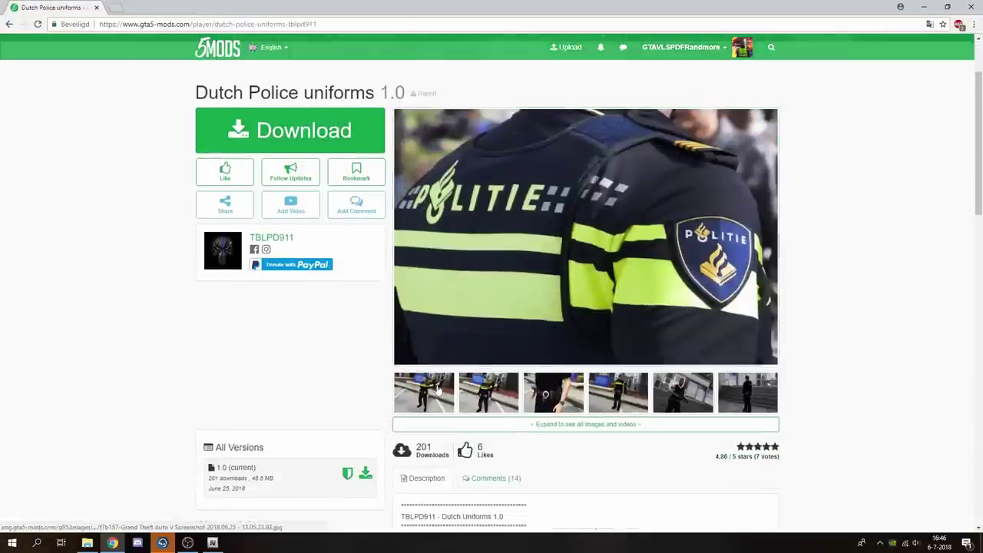
View the Dutch Police uniforms mod's gallery images one after another and close the gallery
{"action": "left_click", "coordinate": [411, 305]}
{"action": "left_click", "coordinate": [970, 283]}
{"action": "left_click", "coordinate": [970, 284]}
{"action": "left_click", "coordinate": [969, 283]}
{"action": "left_click", "coordinate": [970, 284]}
{"action": "left_click", "coordinate": [970, 283]}
{"action": "left_click", "coordinate": [969, 284]}
{"action": "left_click", "coordinate": [961, 283]}
{"action": "left_click", "coordinate": [961, 283]}
{"action": "left_click", "coordinate": [961, 283]}
{"action": "left_click", "coordinate": [961, 283]}
{"action": "left_click", "coordinate": [961, 284]}
{"action": "left_click", "coordinate": [903, 261]}
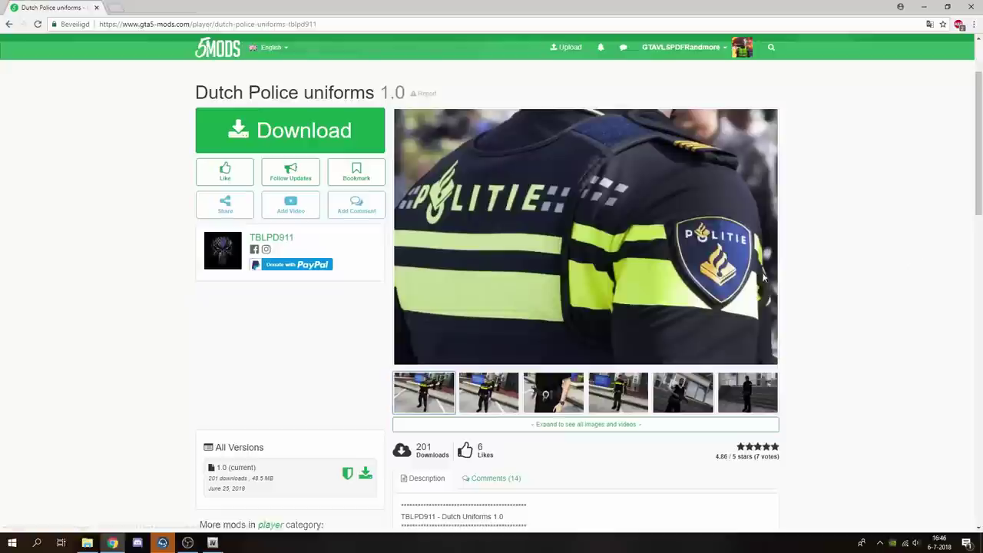
Check the mod description, download the Dutch Police uniforms 1.0 archive and set it to open once finished
{"action": "scroll", "coordinate": [266, 172], "scroll_direction": "down", "scroll_amount": 2}
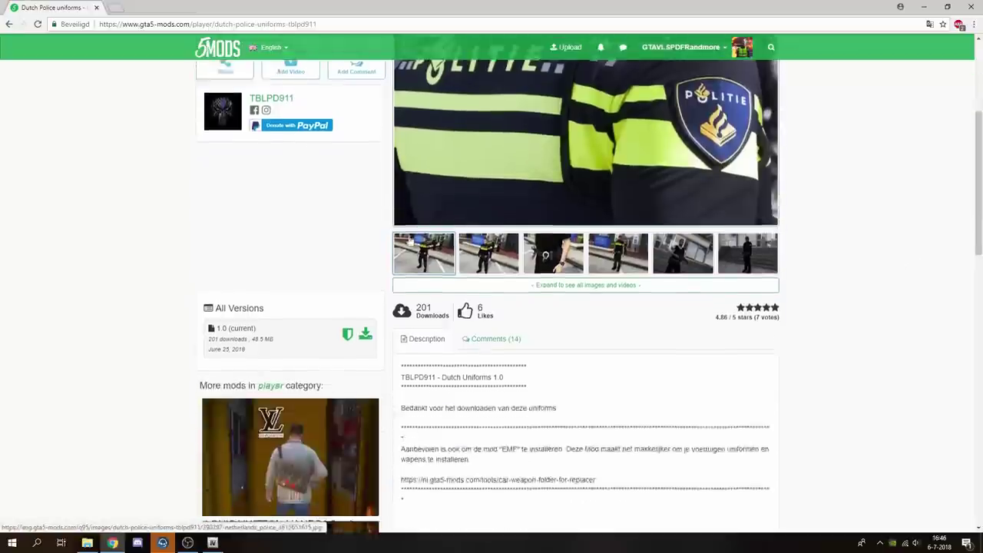
{"action": "scroll", "coordinate": [323, 207], "scroll_direction": "up", "scroll_amount": 4}
{"action": "left_click", "coordinate": [348, 226]}
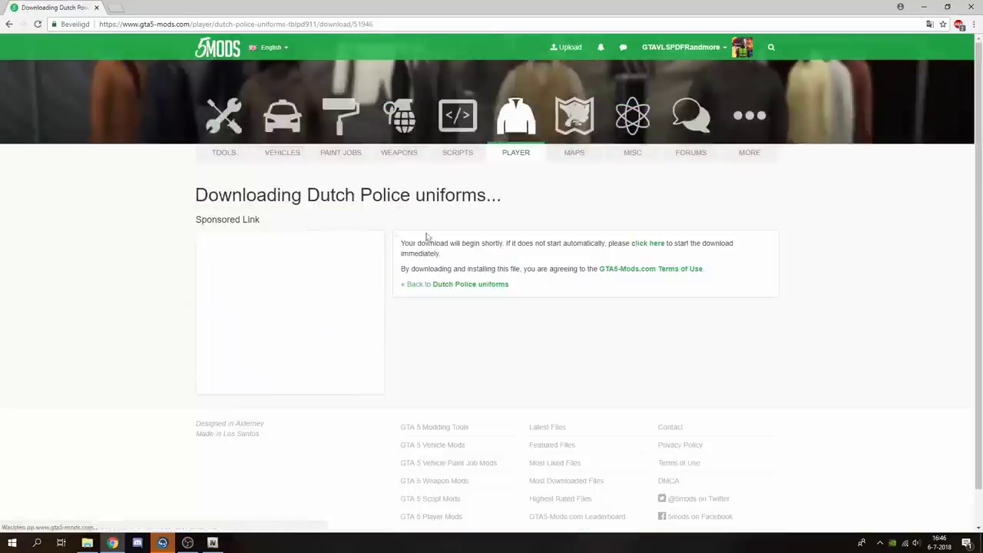
{"action": "left_click", "coordinate": [58, 520]}
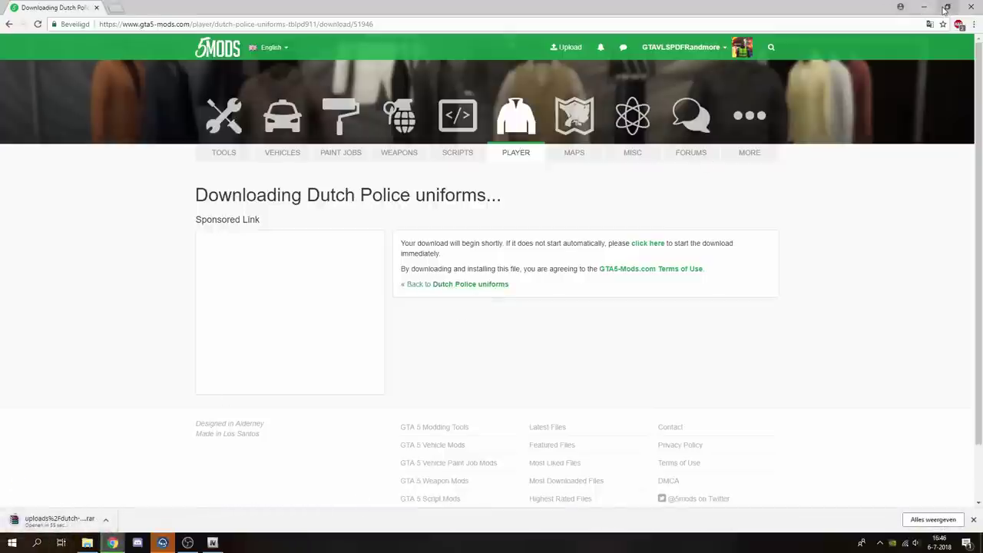
Bring up OpenIV and the downloaded uniform archive, go into its Dutch Uniform 1.0 folders and read the LEES DIT VOORDAT JE DE UNIFORMEN INSTALLEERT file
{"action": "left_click", "coordinate": [213, 542]}
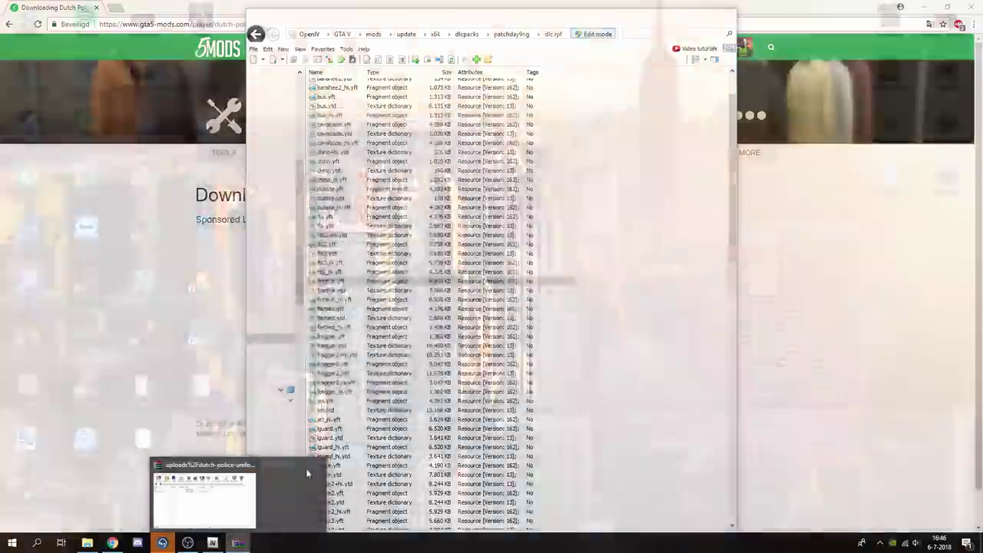
{"action": "left_click", "coordinate": [292, 461]}
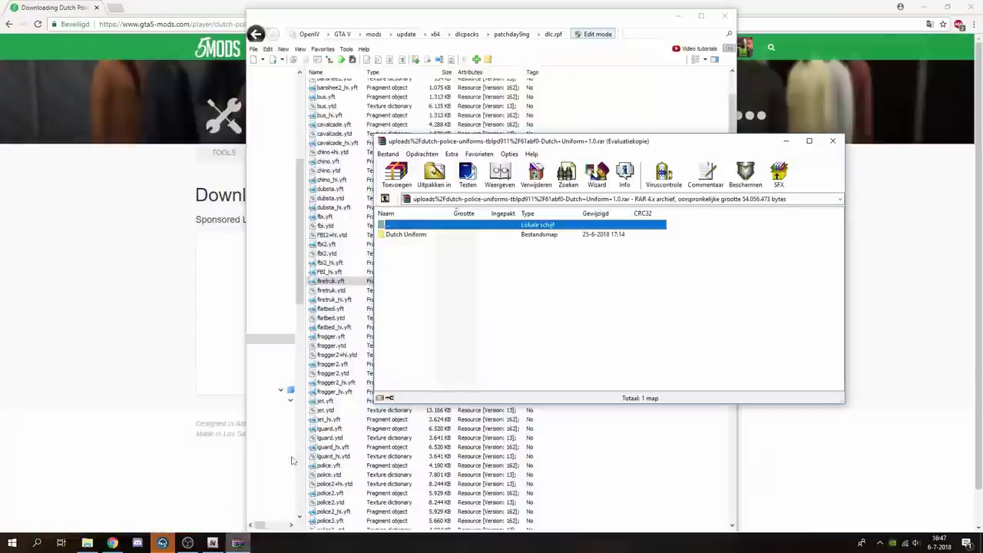
{"action": "double_click", "coordinate": [419, 236]}
{"action": "double_click", "coordinate": [419, 237]}
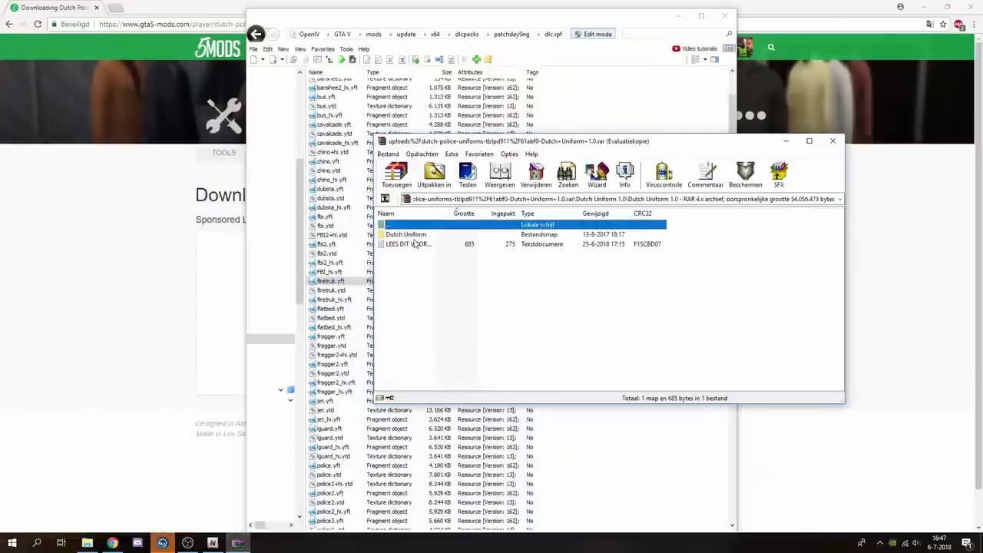
{"action": "double_click", "coordinate": [414, 244]}
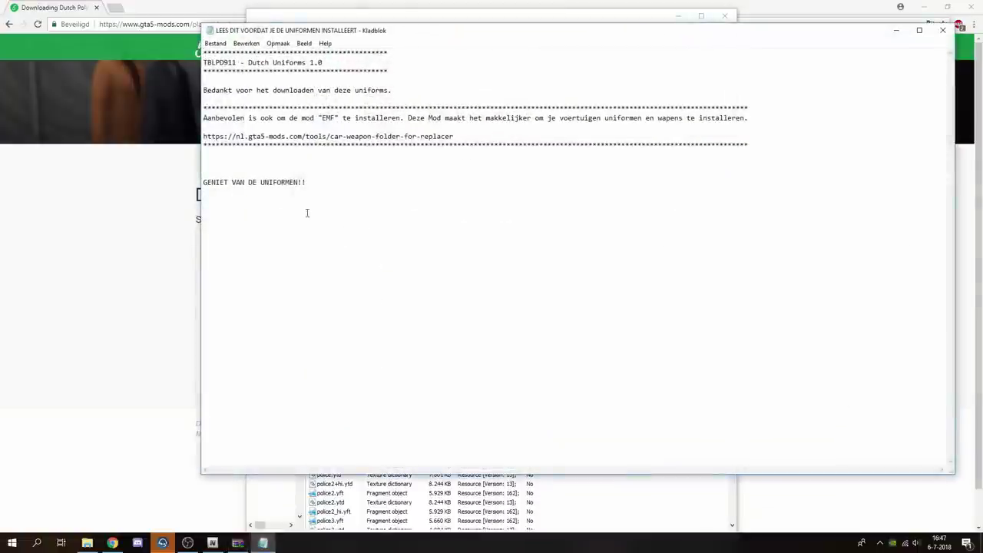
{"action": "left_click_drag", "start_coordinate": [455, 136], "coordinate": [204, 138]}
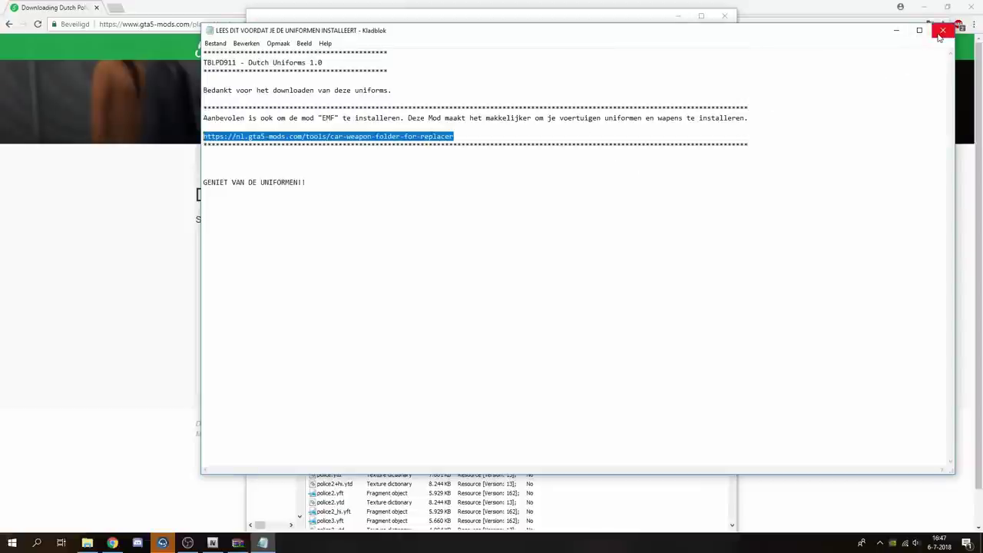
Close the readme, go into the inner Dutch Uniform 1.0 folder and read the Omschrijving Uniformen file
{"action": "left_click", "coordinate": [942, 31]}
{"action": "double_click", "coordinate": [404, 241]}
{"action": "key", "text": "Down"}
{"action": "key", "text": "Down"}
{"action": "key", "text": "Down"}
{"action": "key", "text": "Down"}
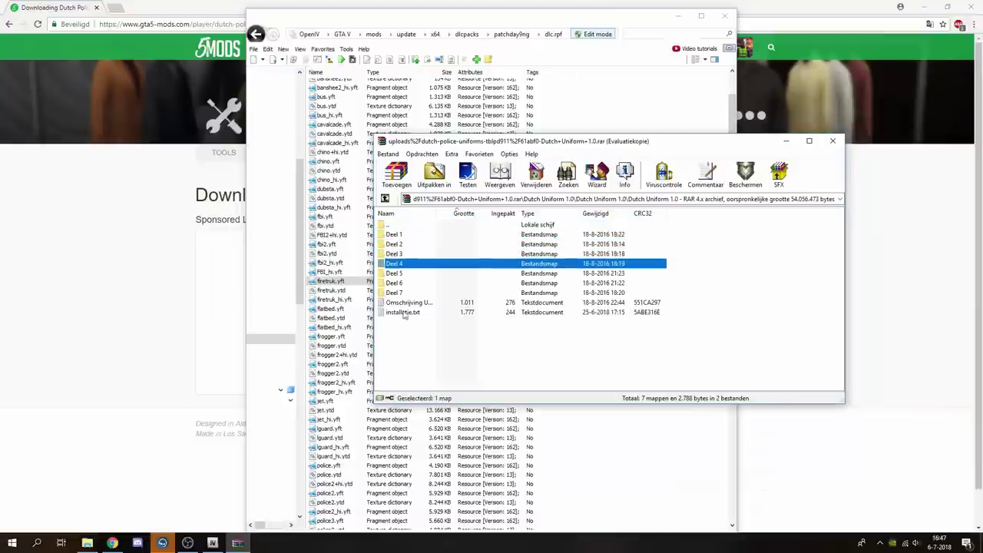
{"action": "double_click", "coordinate": [412, 304]}
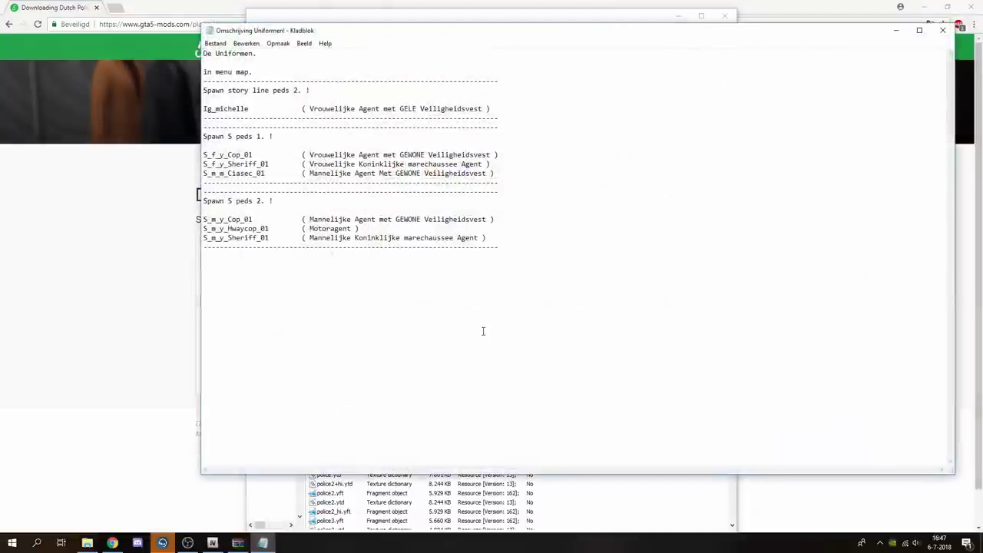
{"action": "left_click", "coordinate": [942, 31]}
Read the Deel 1 path in installatie.txt and check the files in the archive's Deel 1 folder
{"action": "double_click", "coordinate": [395, 318]}
{"action": "left_click_drag", "start_coordinate": [204, 90], "coordinate": [240, 91]}
{"action": "left_click", "coordinate": [213, 111]}
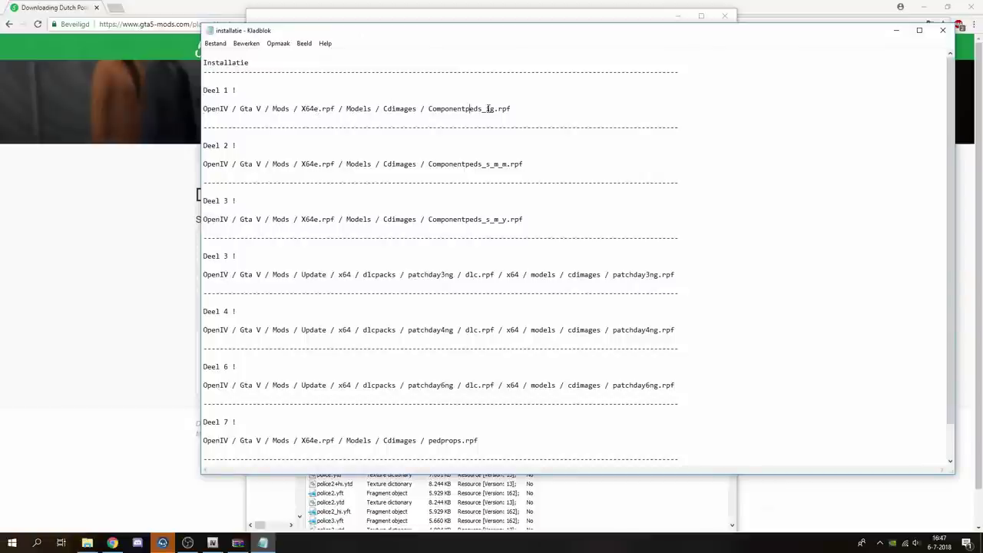
{"action": "left_click", "coordinate": [943, 31]}
{"action": "double_click", "coordinate": [407, 233]}
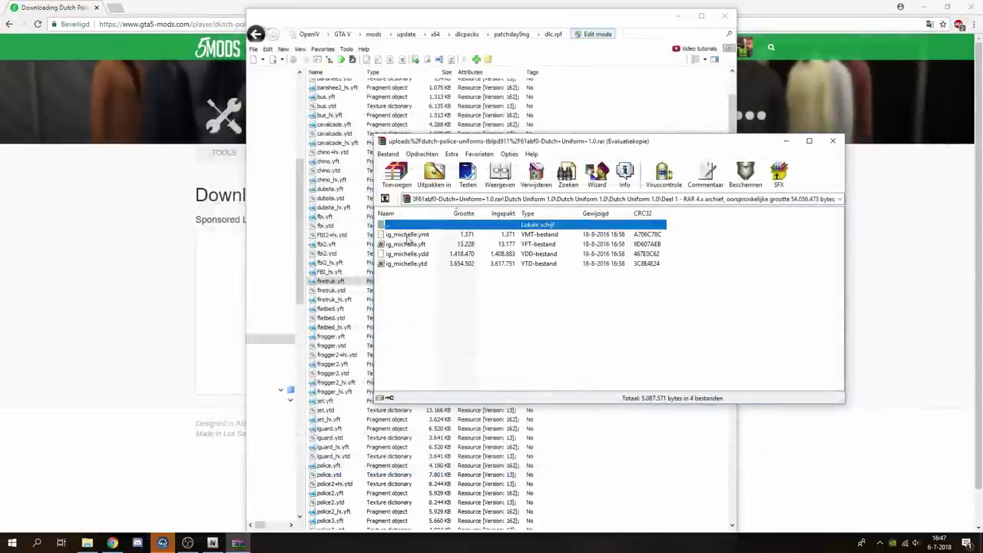
{"action": "left_click", "coordinate": [406, 283]}
{"action": "key", "text": "BackSpace"}
Recheck installatie.txt, inspect the Deel 2 folder's files, and close the uniform archive and OpenIV
{"action": "double_click", "coordinate": [395, 314]}
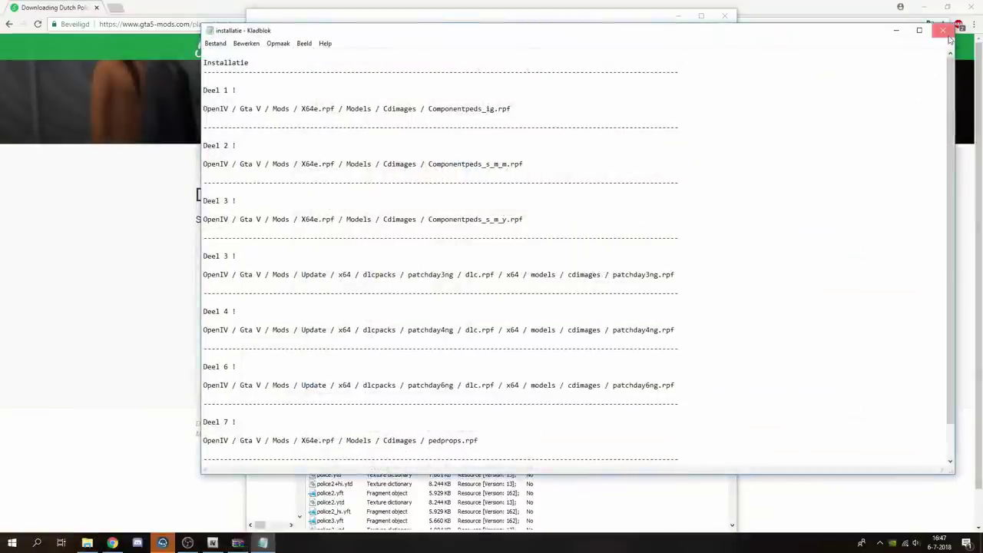
{"action": "left_click", "coordinate": [943, 30]}
{"action": "double_click", "coordinate": [393, 243]}
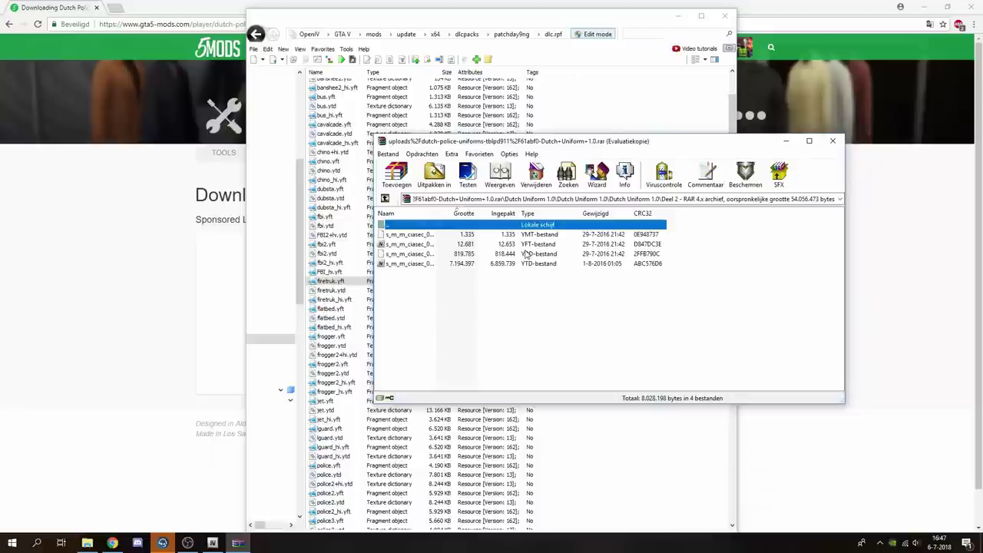
{"action": "left_click", "coordinate": [832, 141]}
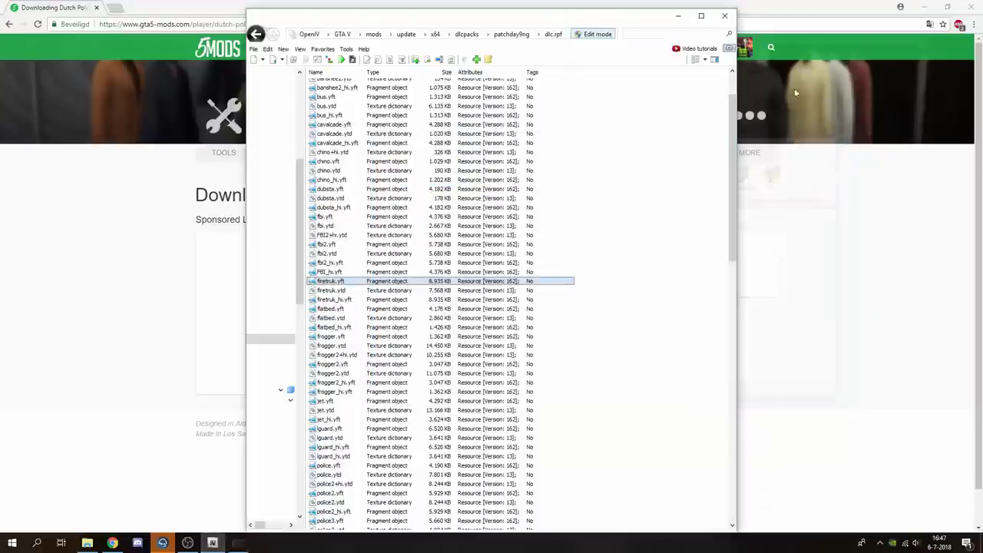
{"action": "left_click", "coordinate": [725, 17]}
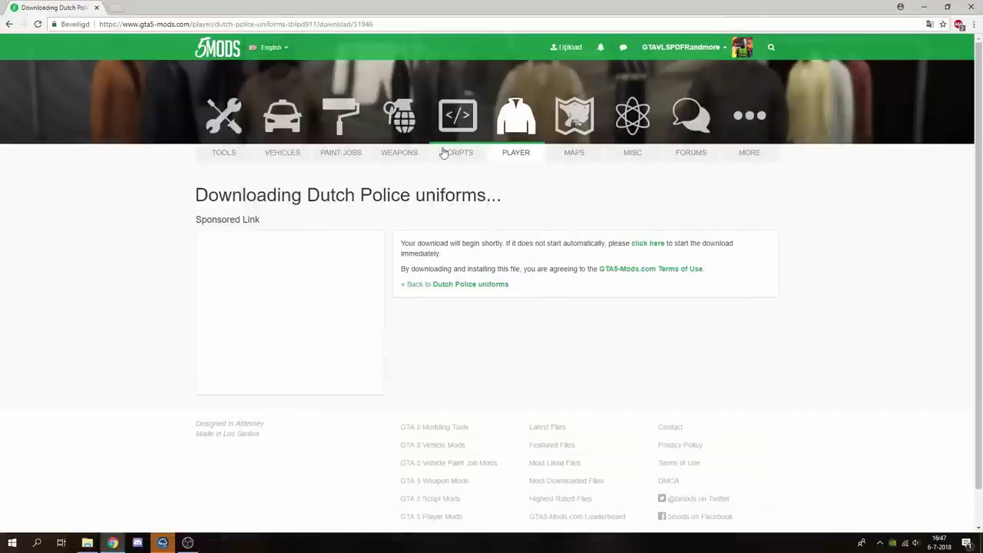
Browse the site's weapon mods, search for "glock" and open the Glock 17 0.1 mod page
{"action": "left_click", "coordinate": [400, 152]}
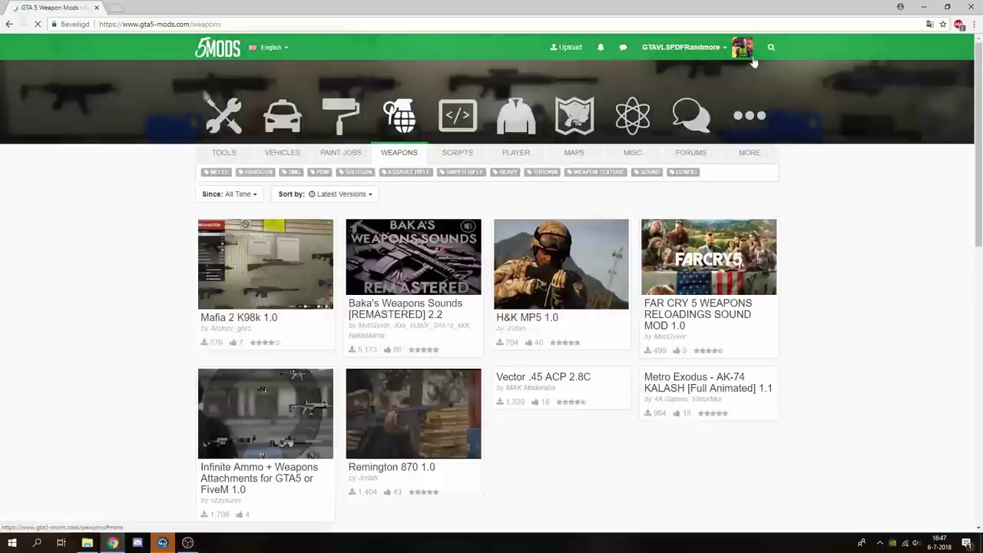
{"action": "left_click", "coordinate": [770, 47]}
{"action": "type", "text": "g"}
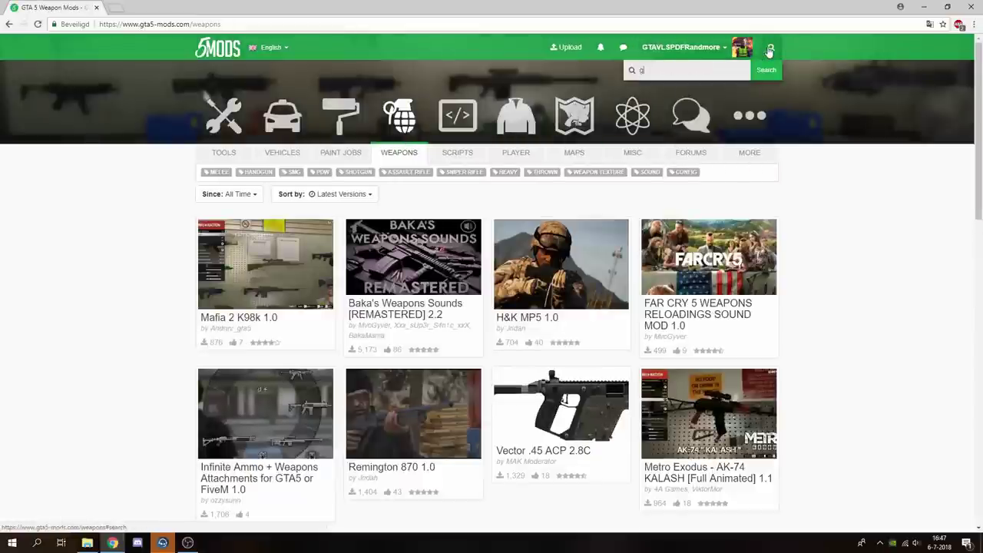
{"action": "type", "text": "lock"}
{"action": "key", "text": "Return"}
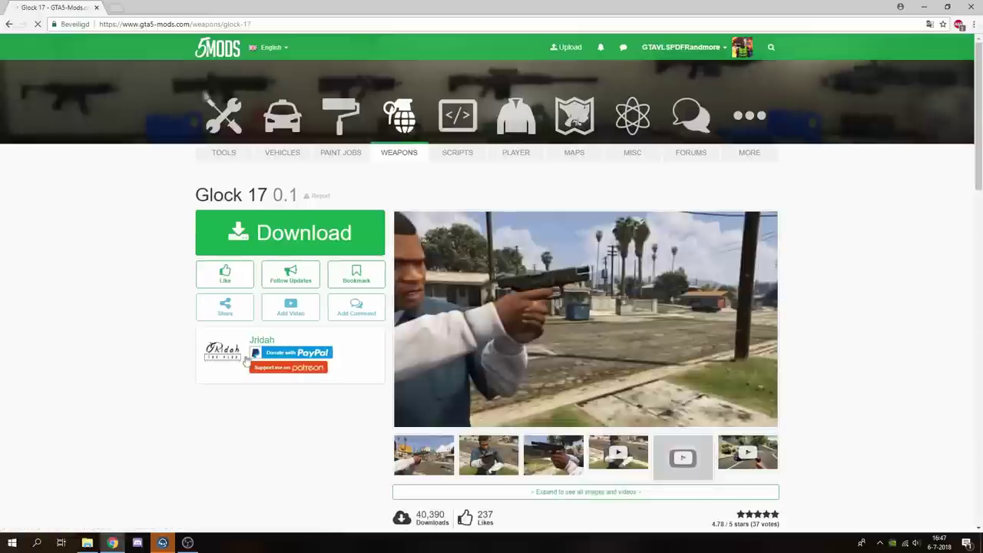
Search the site for "sirene" and open the Nederlandse Sirene Pack (Dutch Siren Pack) (Politie en Ambulance) 1.0 mod page
{"action": "left_click", "coordinate": [772, 47]}
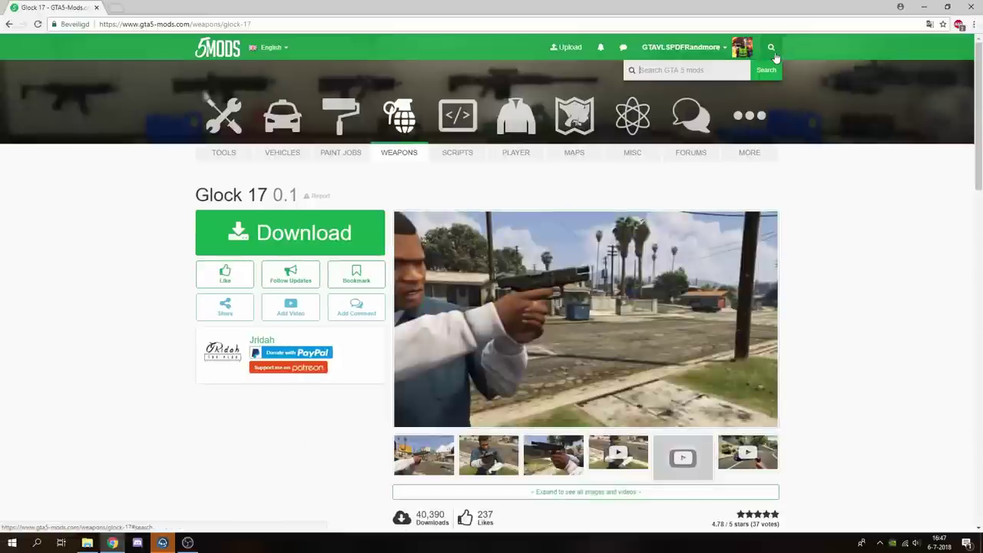
{"action": "type", "text": "sirene"}
{"action": "key", "text": "Return"}
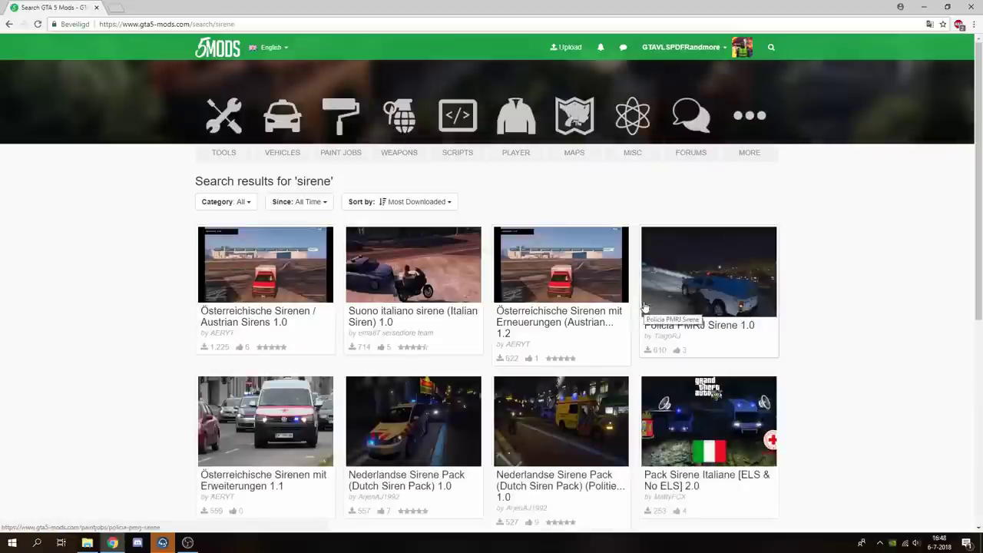
{"action": "scroll", "coordinate": [653, 307], "scroll_direction": "down", "scroll_amount": 2}
{"action": "scroll", "coordinate": [681, 315], "scroll_direction": "down", "scroll_amount": 1}
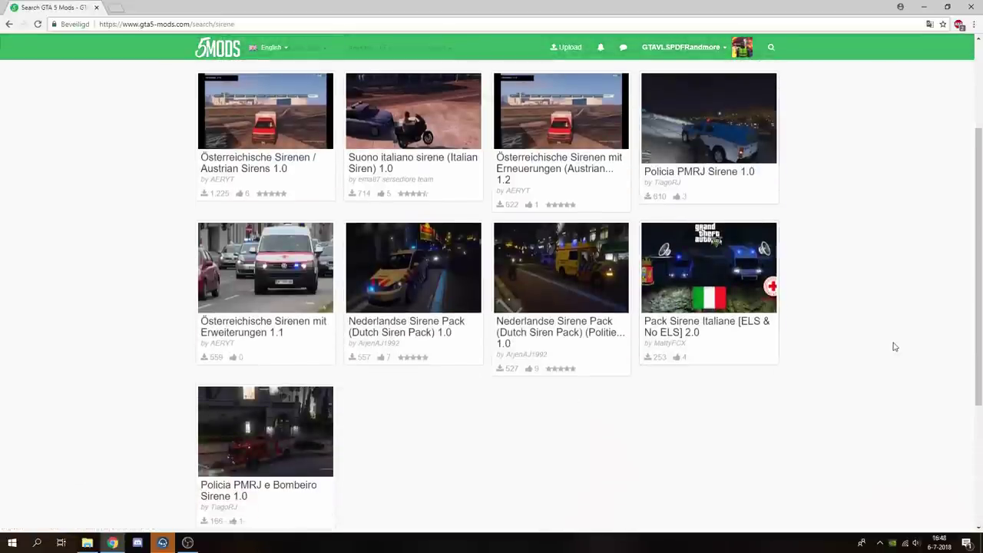
{"action": "left_click", "coordinate": [542, 306]}
Look through the siren pack's comments and description, and download the pack
{"action": "scroll", "coordinate": [542, 306], "scroll_direction": "down", "scroll_amount": 4}
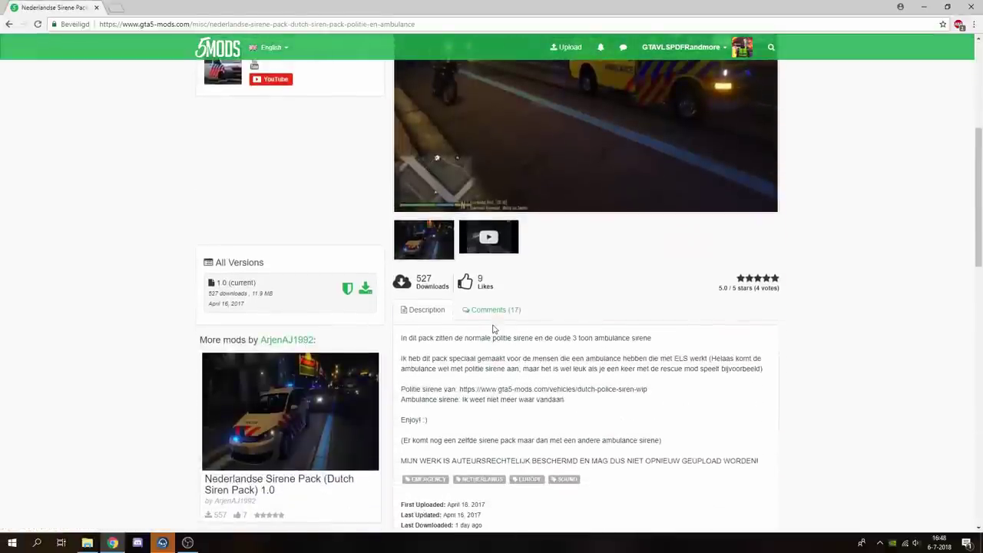
{"action": "left_click", "coordinate": [495, 310]}
{"action": "scroll", "coordinate": [445, 346], "scroll_direction": "up", "scroll_amount": 1}
{"action": "left_click", "coordinate": [432, 369]}
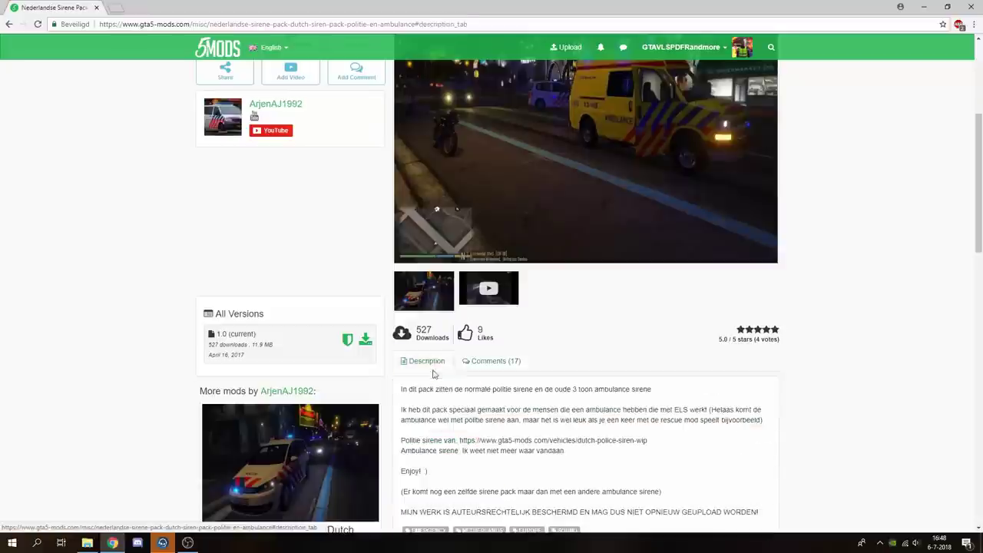
{"action": "scroll", "coordinate": [527, 376], "scroll_direction": "down", "scroll_amount": 1}
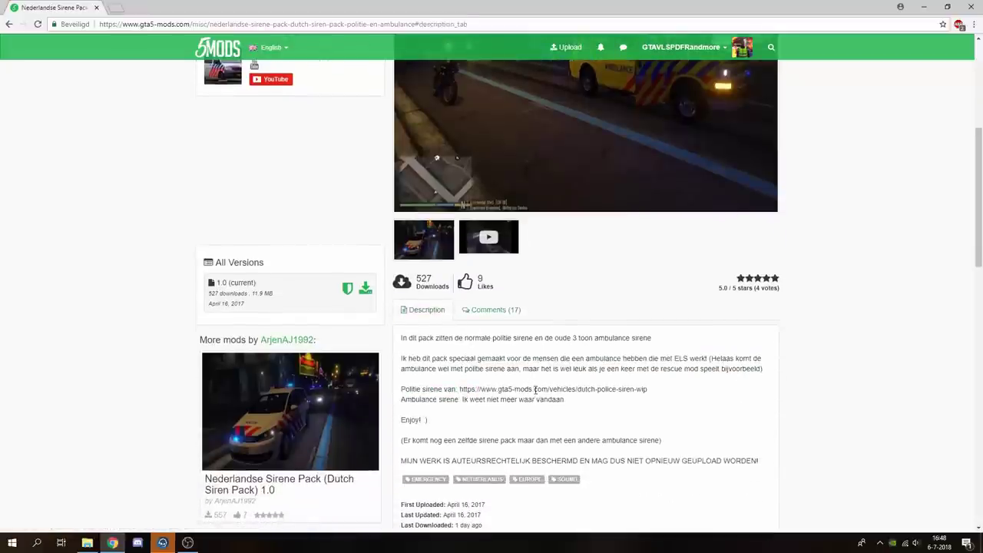
{"action": "scroll", "coordinate": [477, 368], "scroll_direction": "up", "scroll_amount": 3}
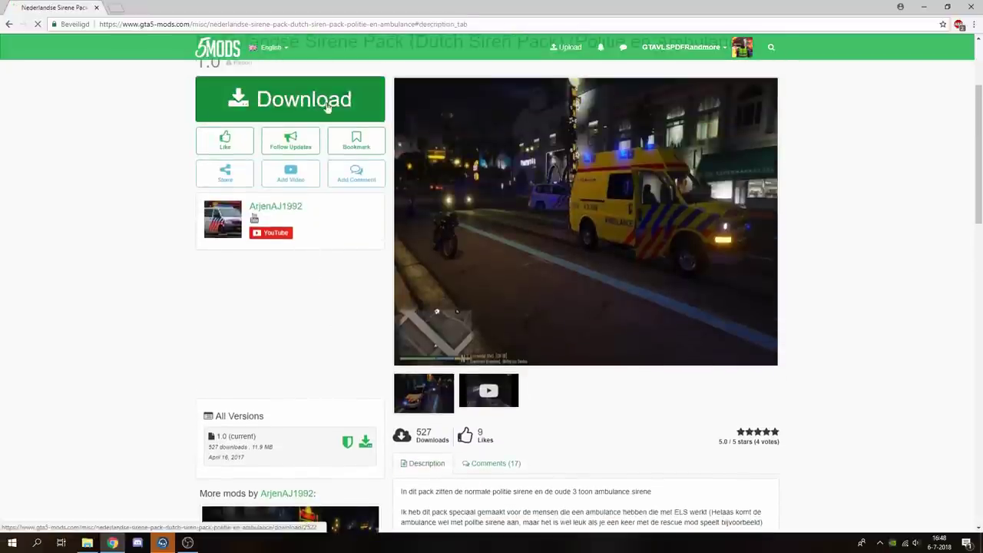
{"action": "left_click", "coordinate": [330, 101]}
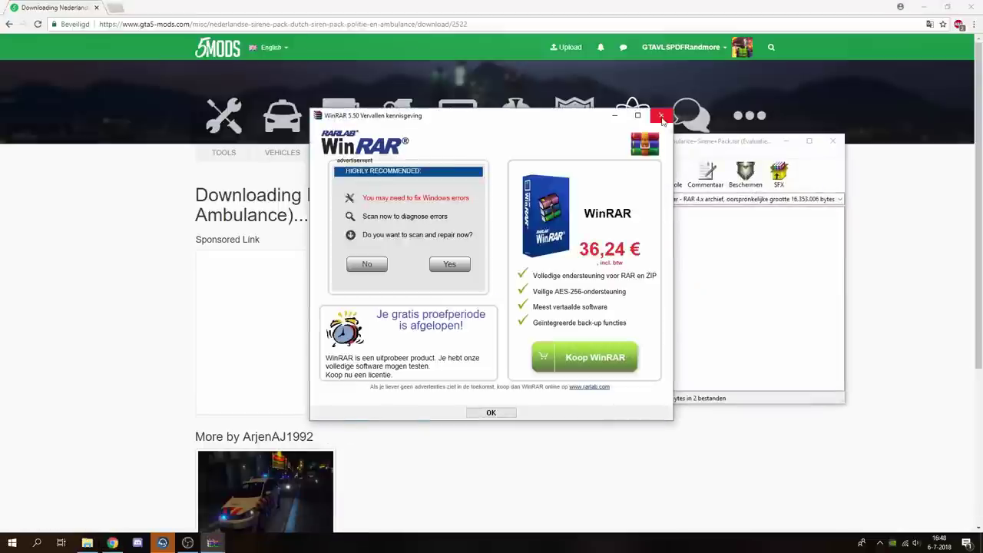
Dismiss the WinRAR notice, read the siren pack's README on placing vehicles.awc, close the archive and switch to File Explorer's pack_default folder
{"action": "left_click", "coordinate": [662, 116]}
{"action": "left_click_drag", "start_coordinate": [404, 234], "coordinate": [405, 241]}
{"action": "double_click", "coordinate": [404, 237]}
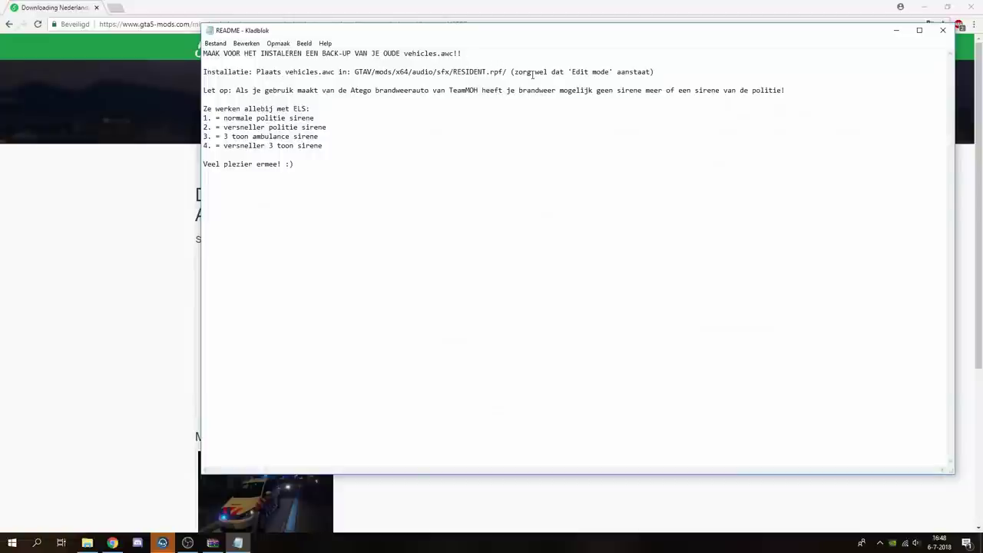
{"action": "left_click_drag", "start_coordinate": [591, 71], "coordinate": [615, 71]}
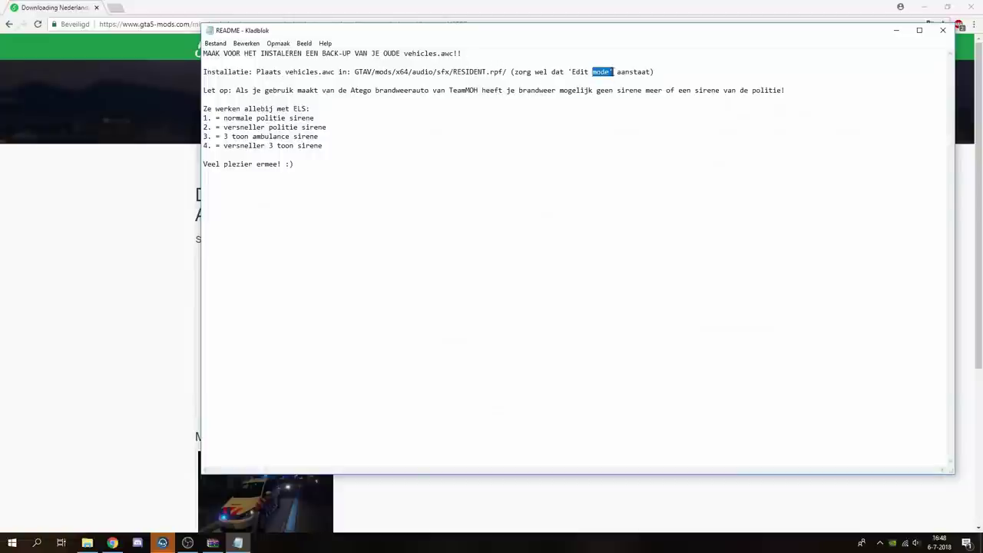
{"action": "left_click", "coordinate": [944, 30]}
{"action": "left_click", "coordinate": [832, 141]}
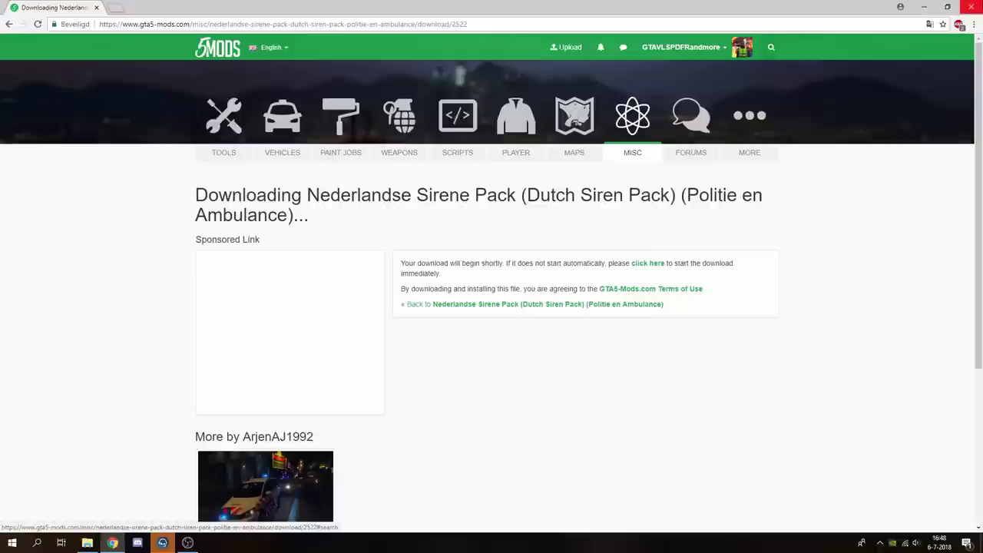
{"action": "key", "text": "alt+Tab"}
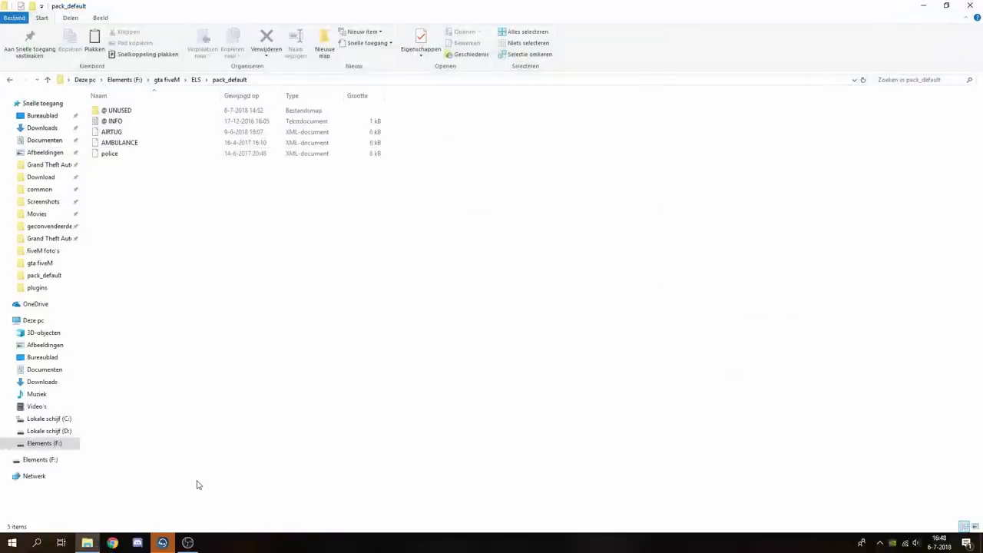